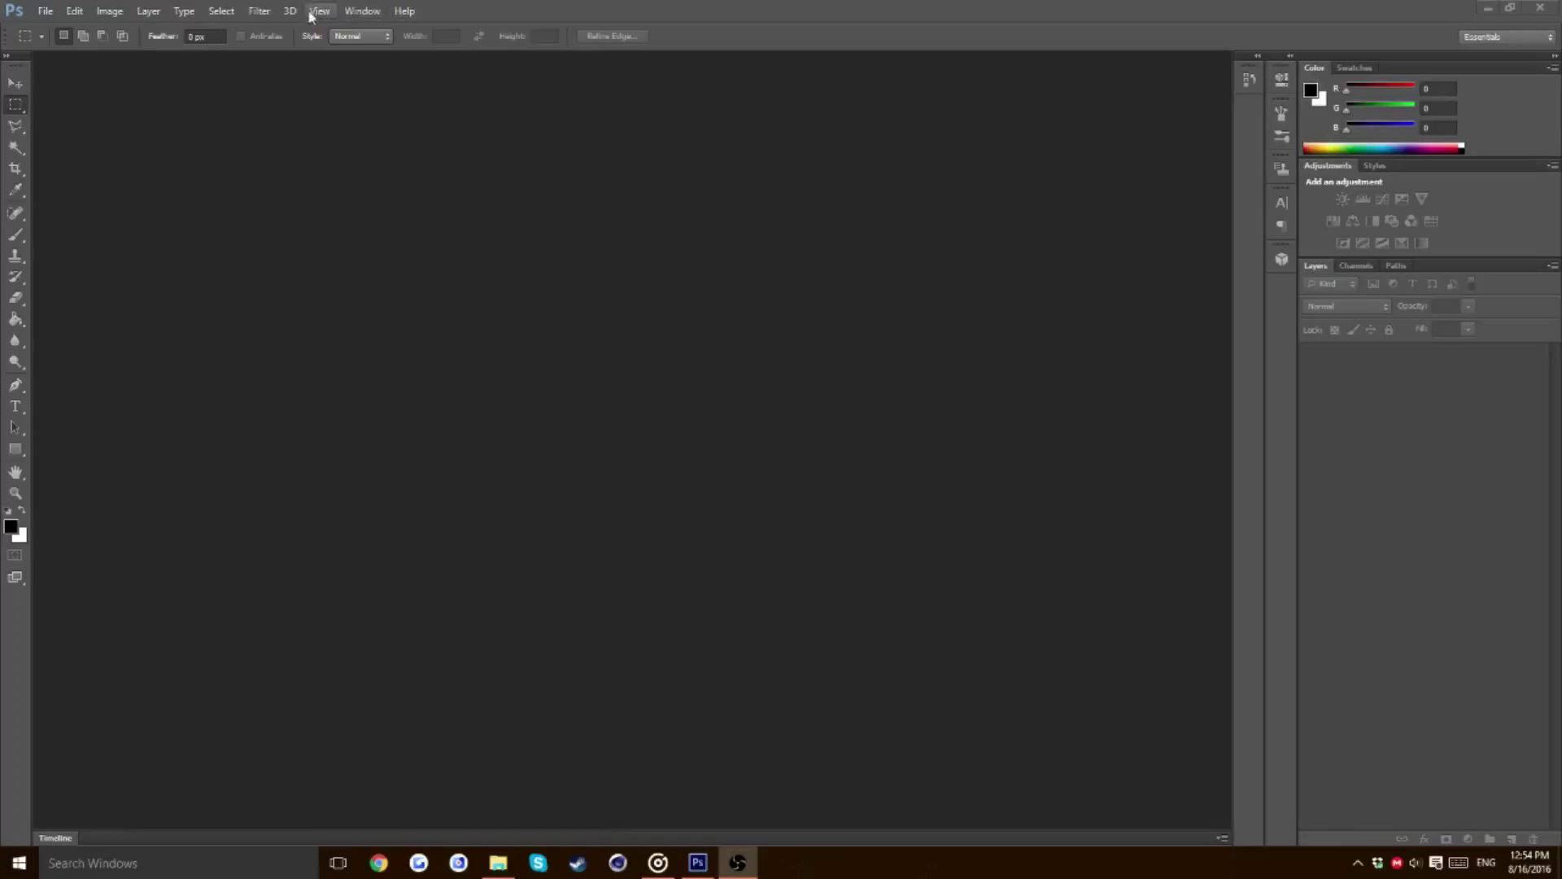
Create a new 2000 × 2000 px document with a Transparent background
left_click(45, 11)
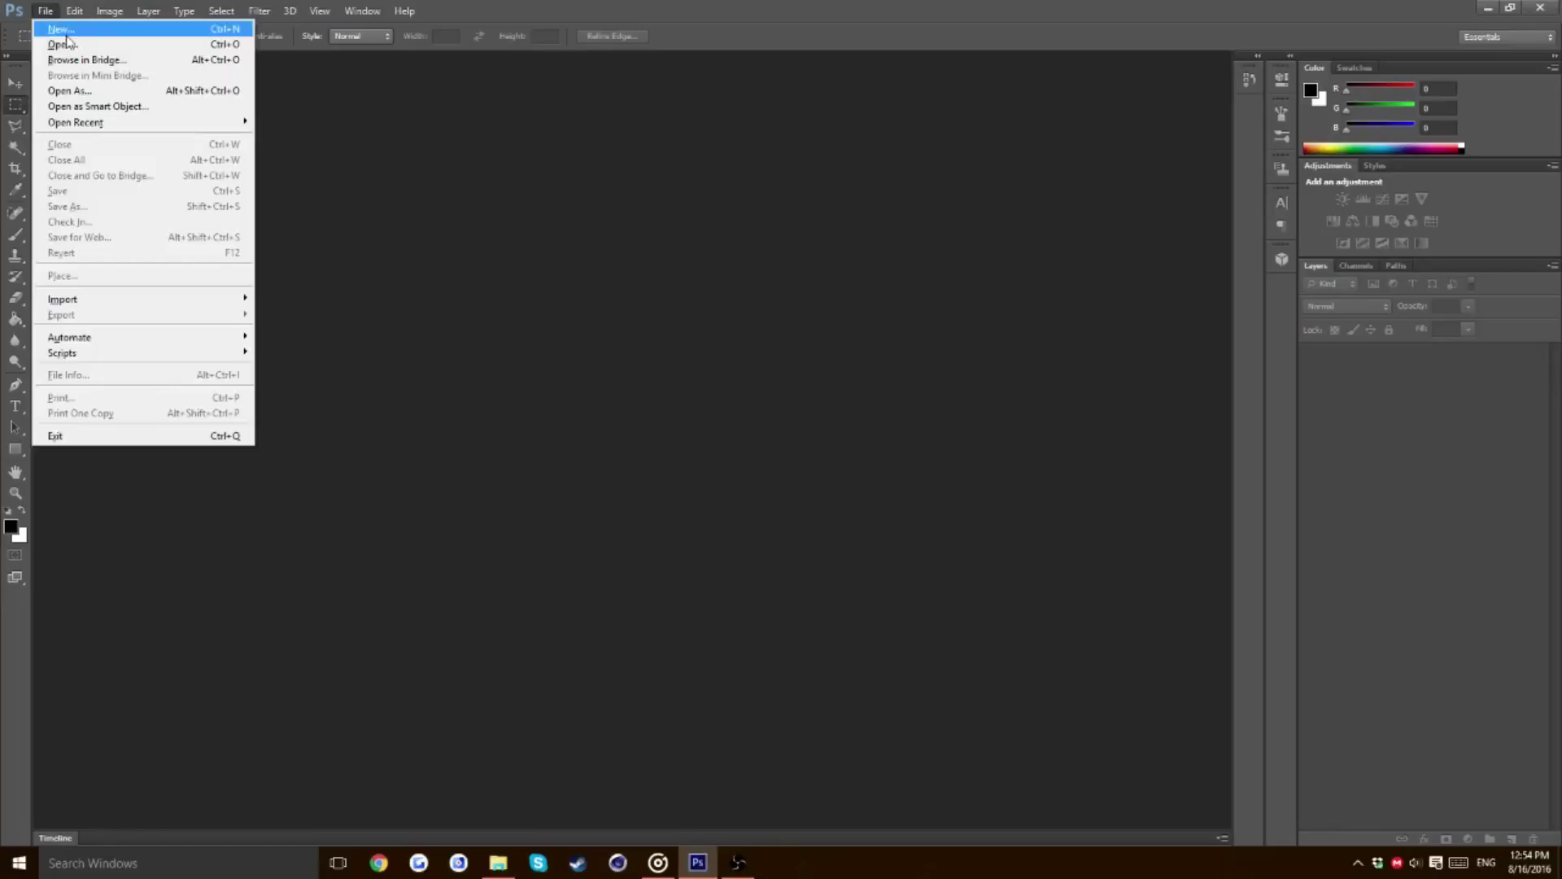
left_click(61, 29)
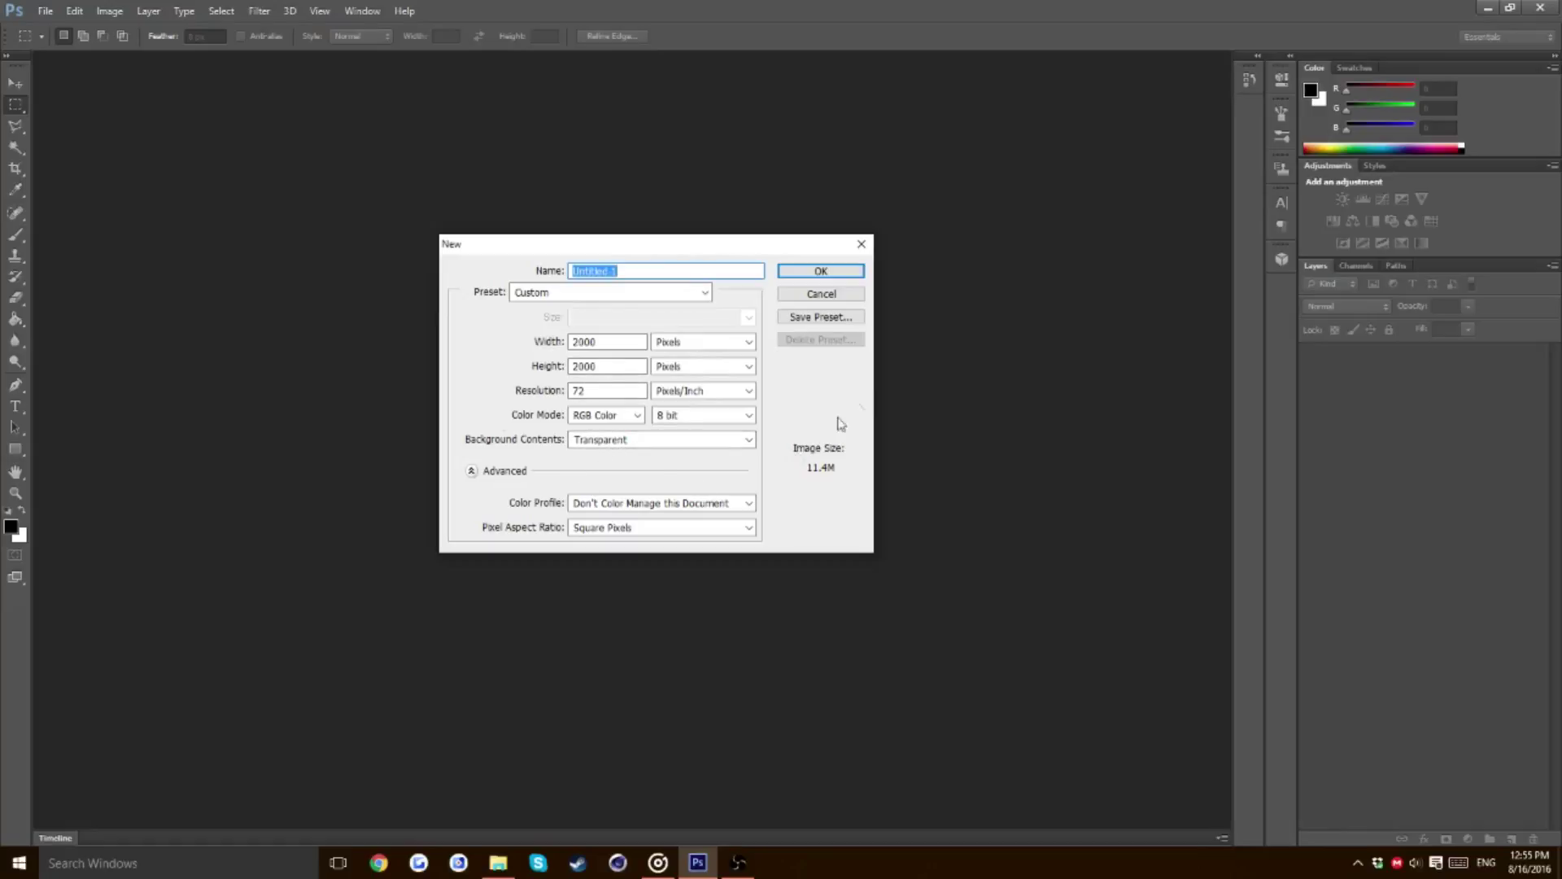
left_click(820, 272)
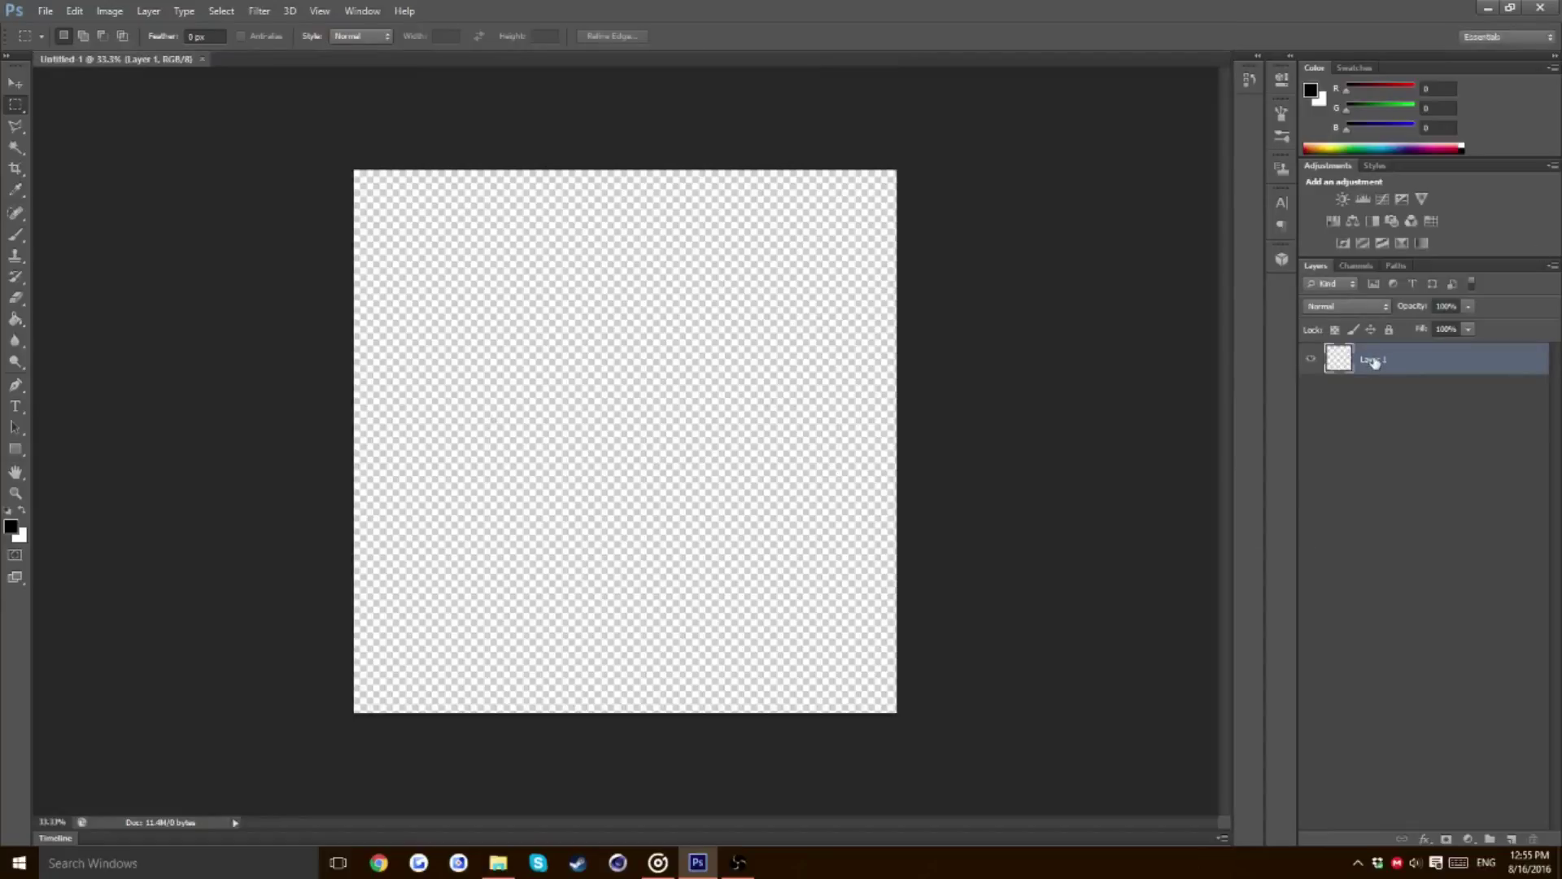
Set the foreground colour to white and fill Layer 1 with the Paint Bucket
left_click(14, 323)
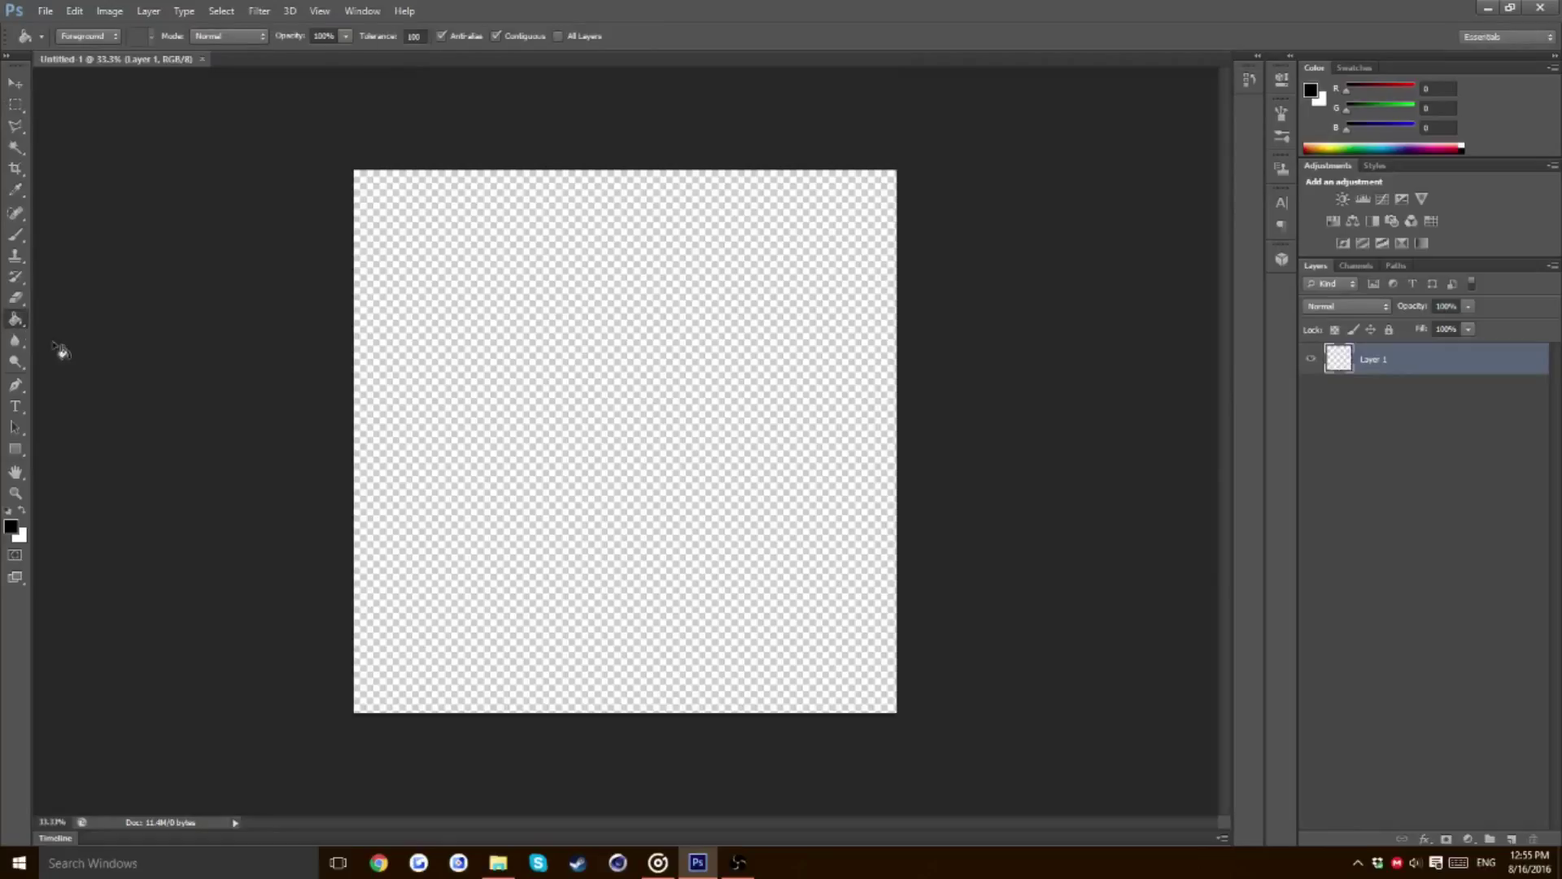
left_click(1312, 92)
left_click_drag(638, 341, 453, 237)
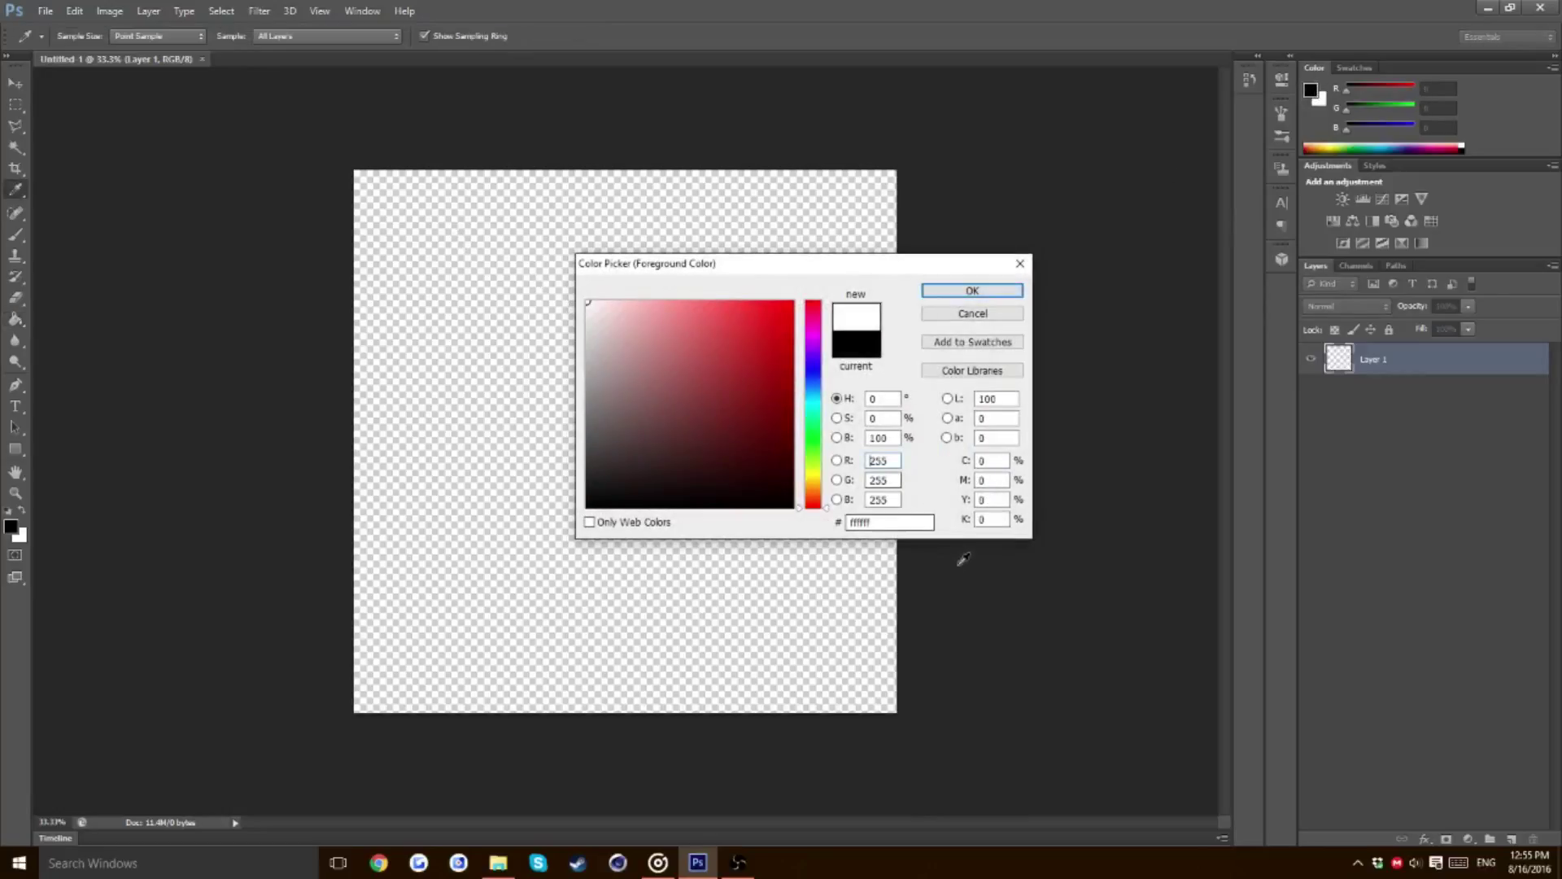
left_click(974, 294)
key("g")
left_click(719, 418)
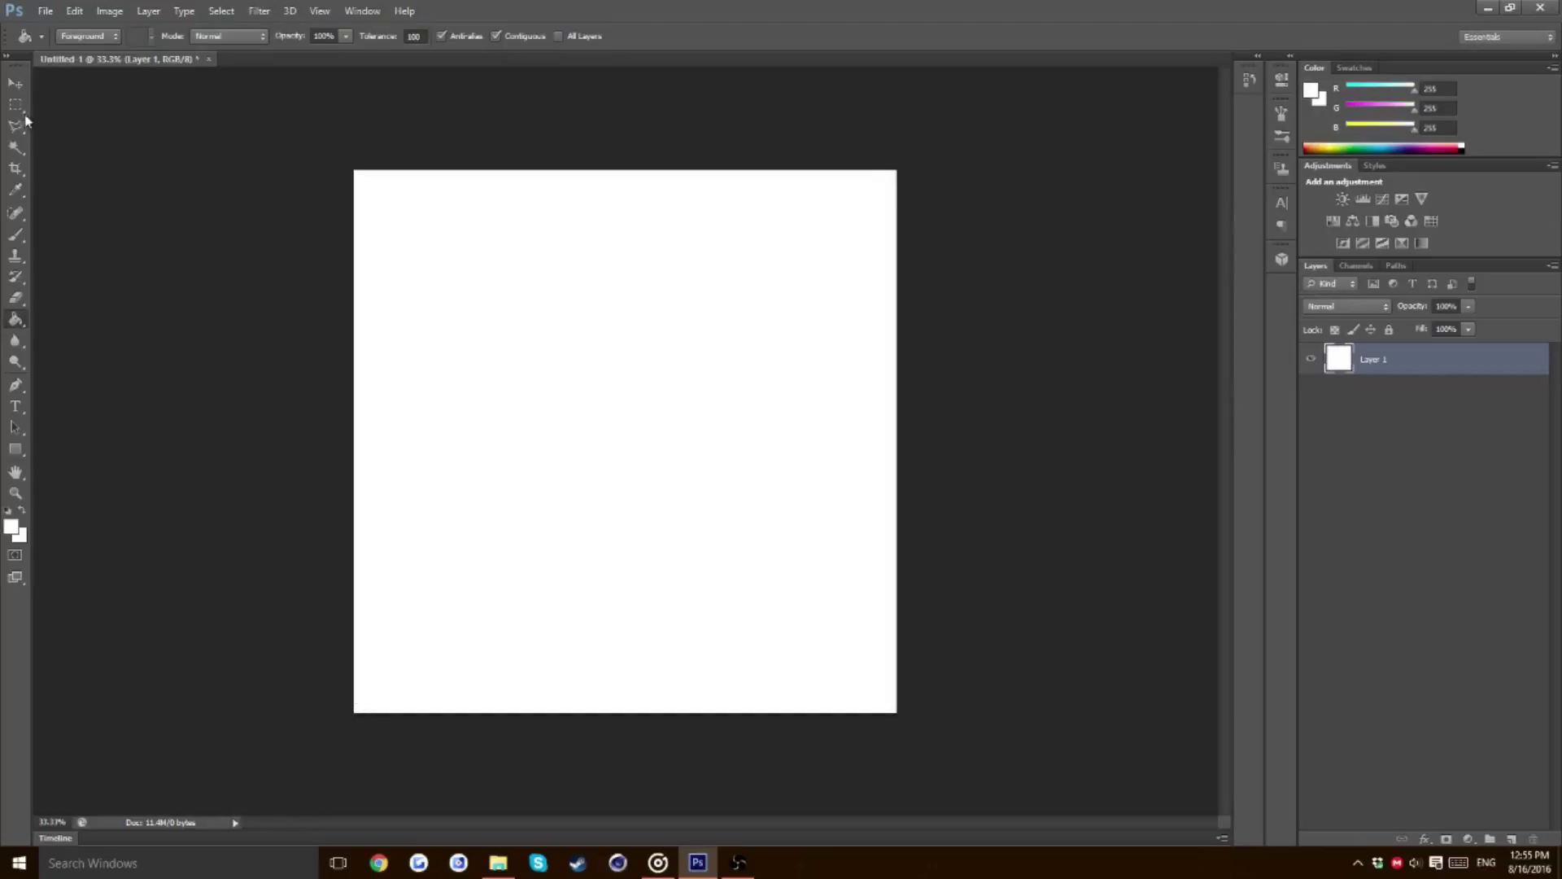
Choose the Brush and set the foreground colour back to black (000000)
left_click(14, 82)
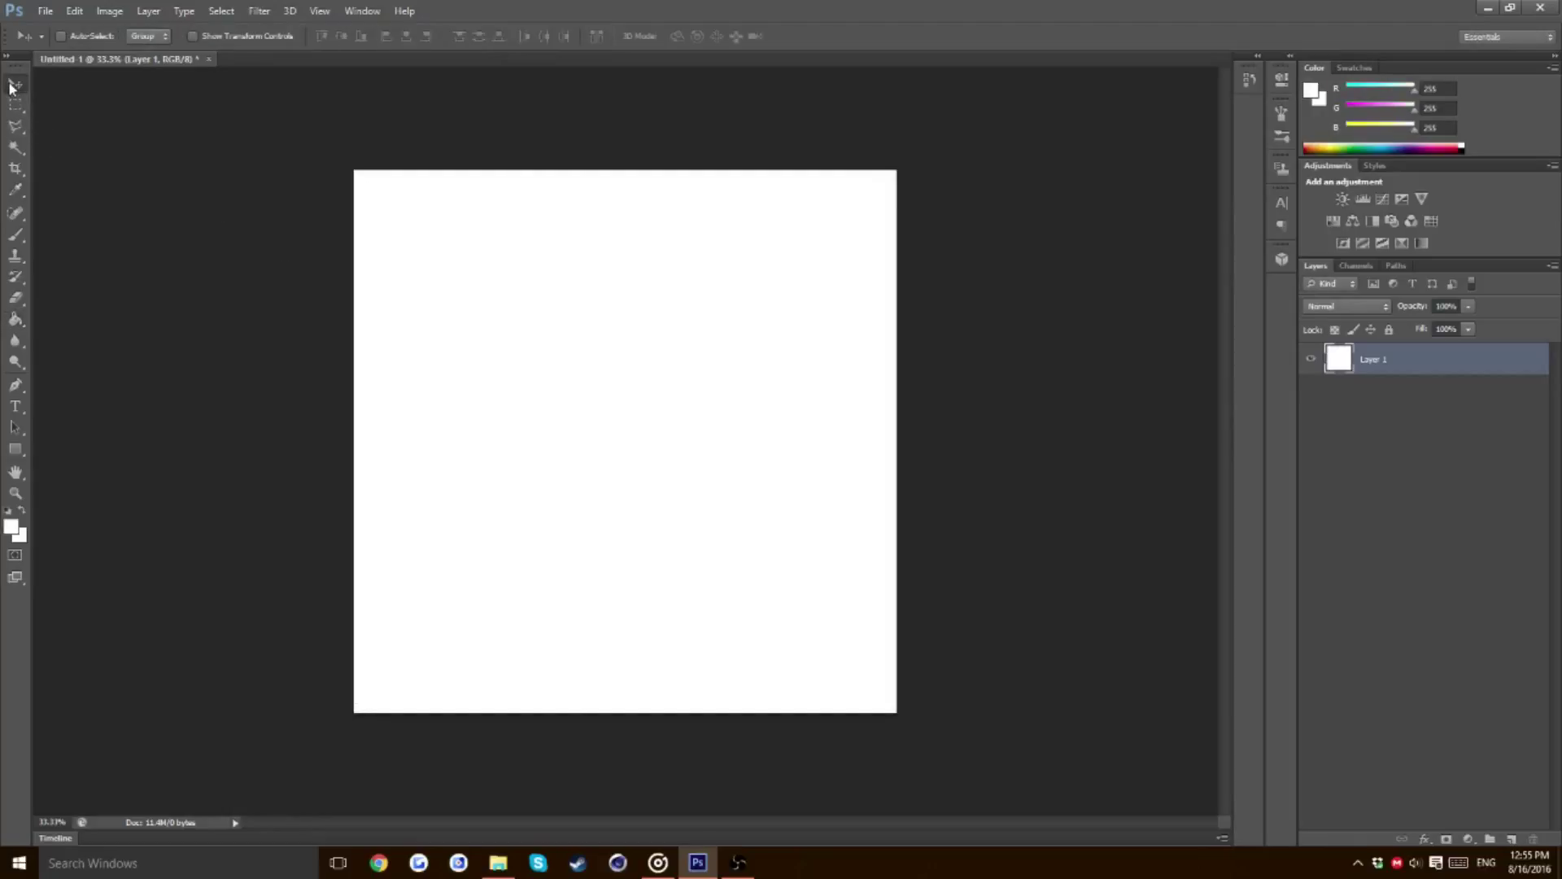
left_click(17, 242)
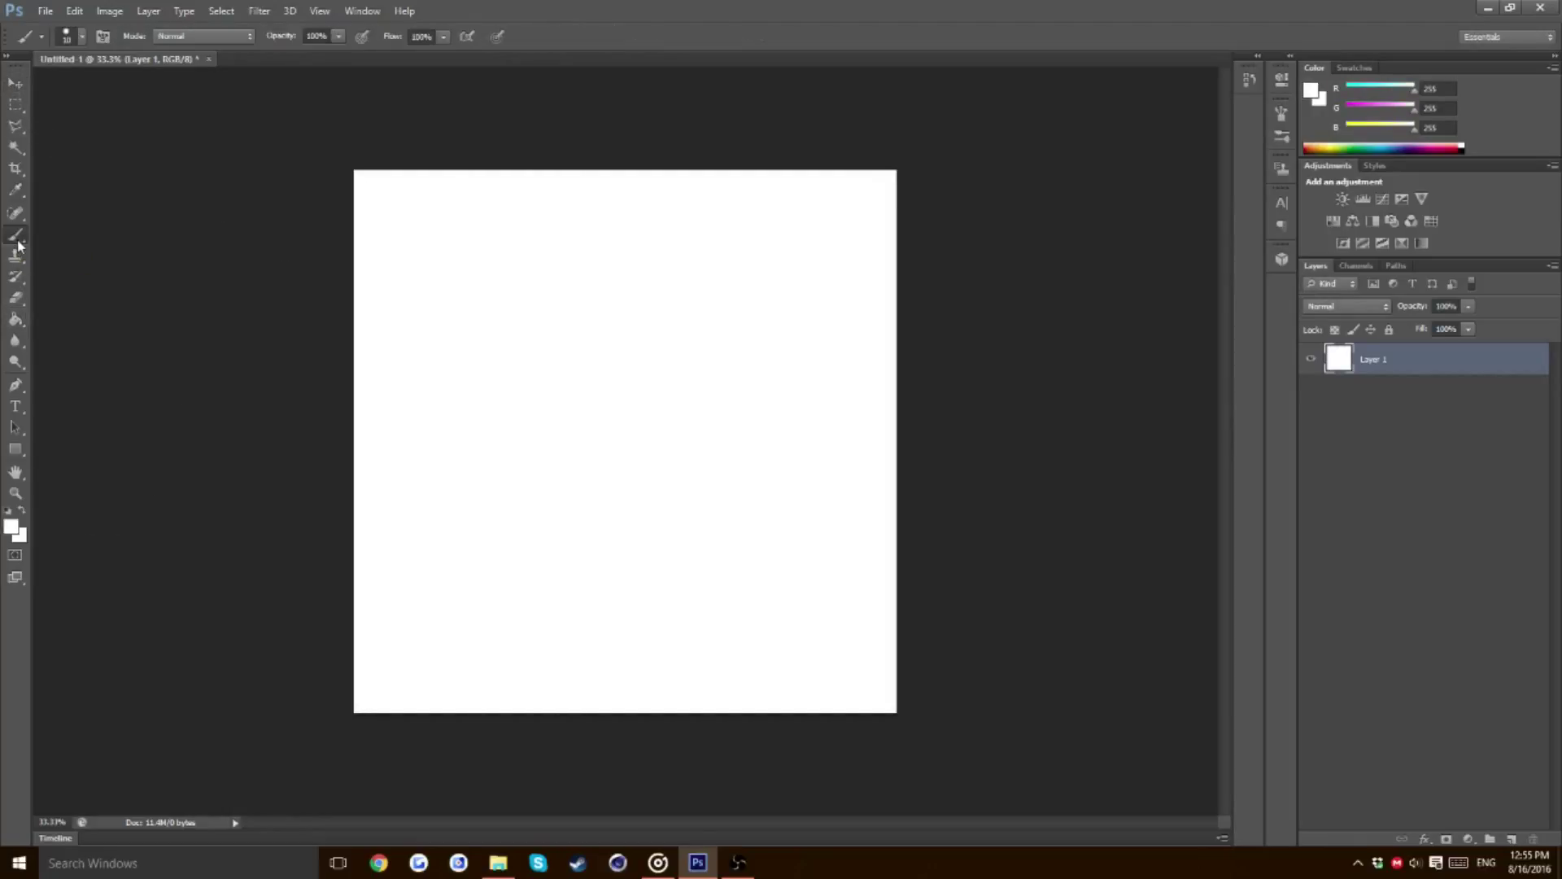
left_click(11, 530)
left_click_drag(592, 500, 499, 520)
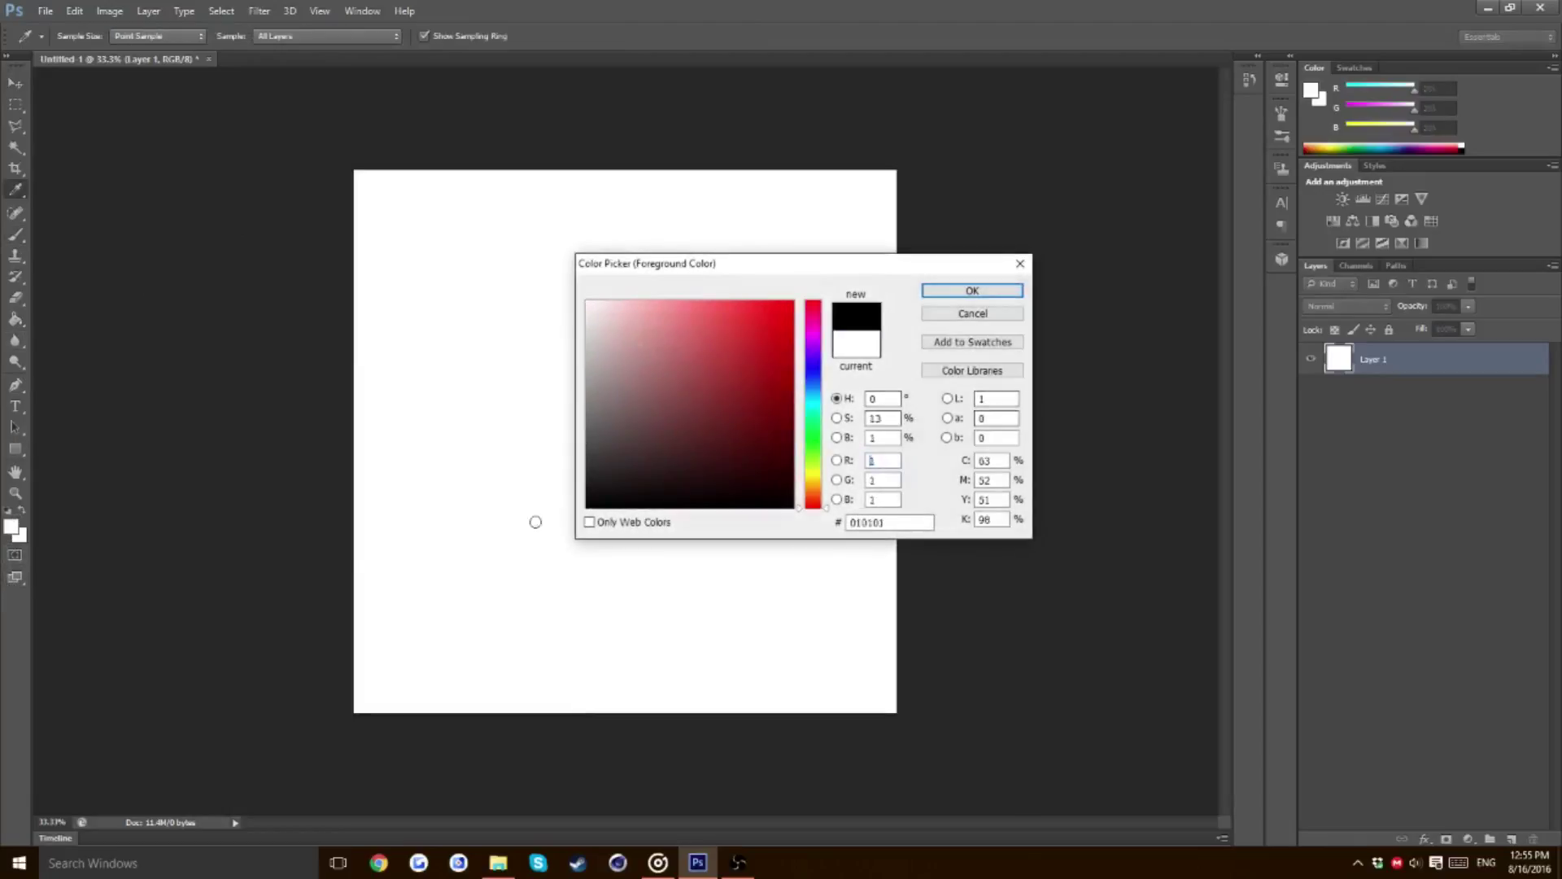
left_click(960, 293)
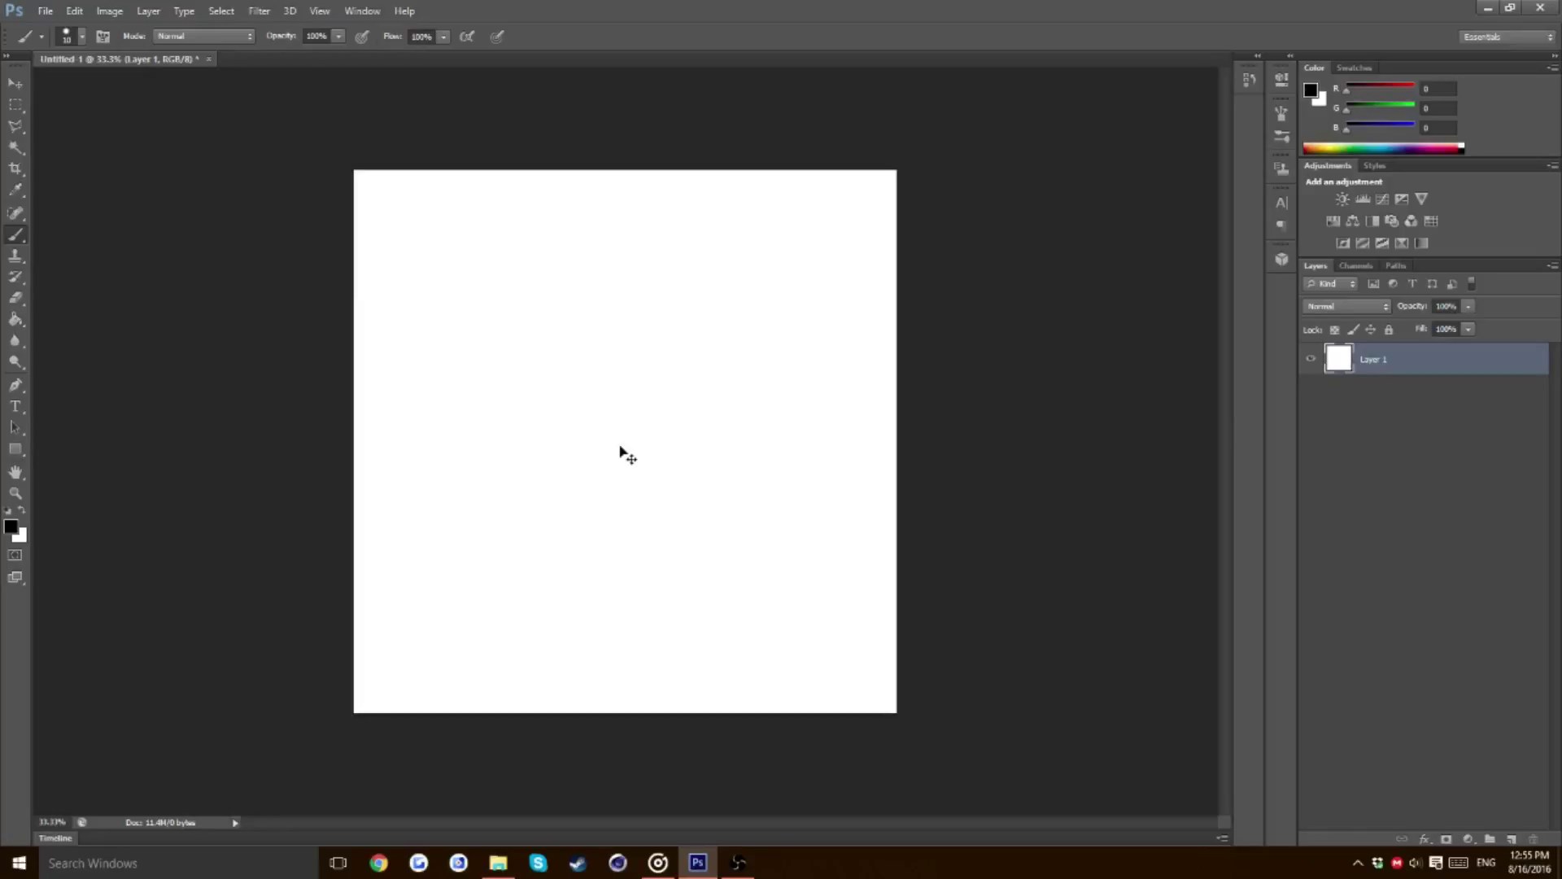
Locate the canvas centre with Free Transform and paint a tiny black dot there
key("ctrl+t")
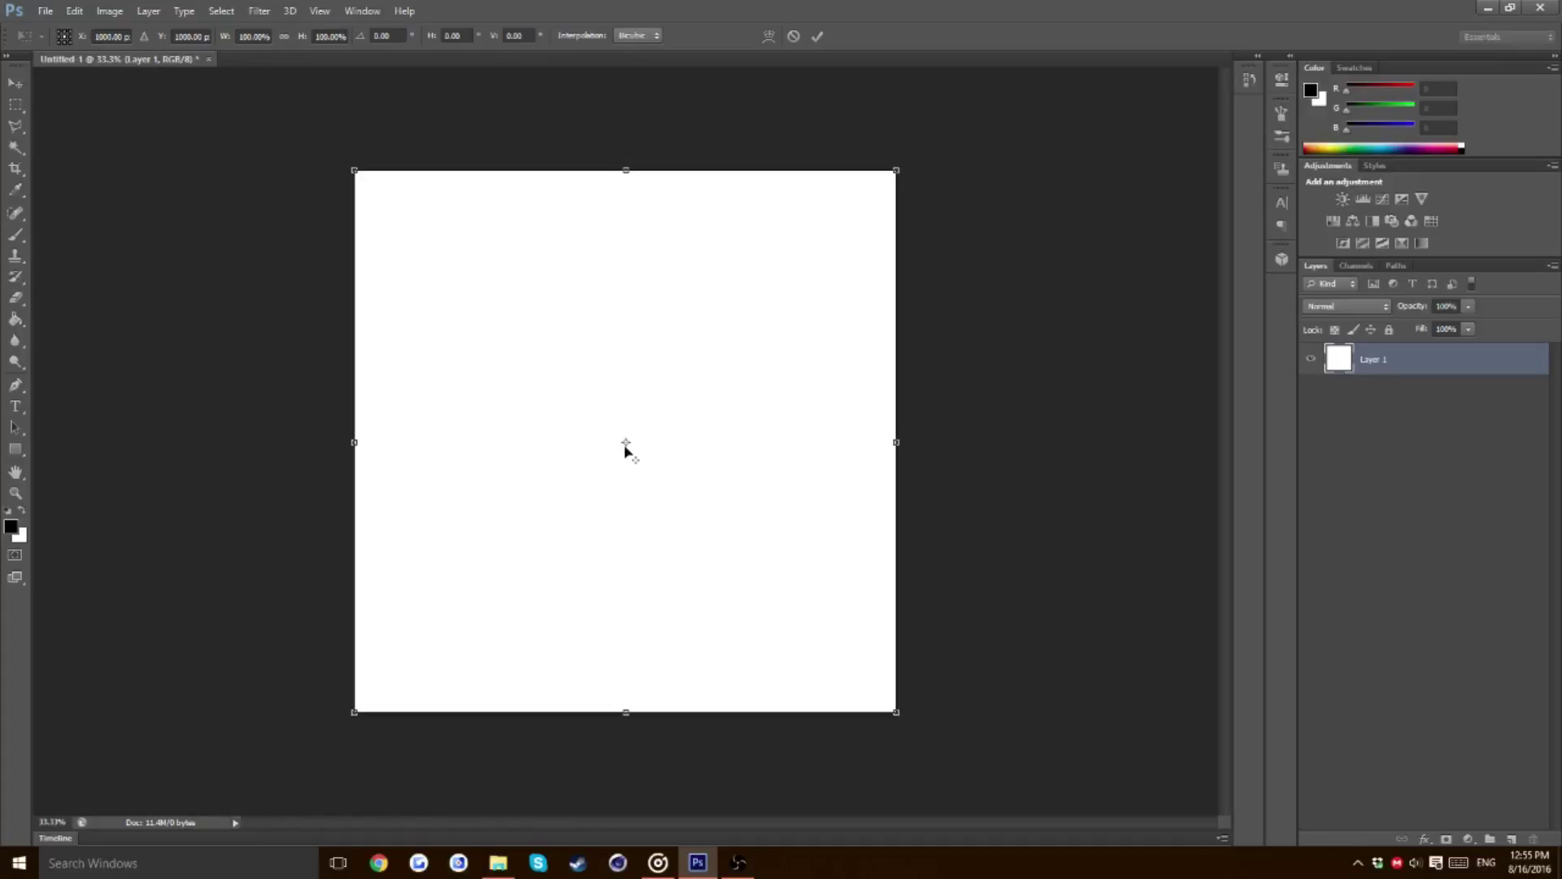
key("ctrl+1")
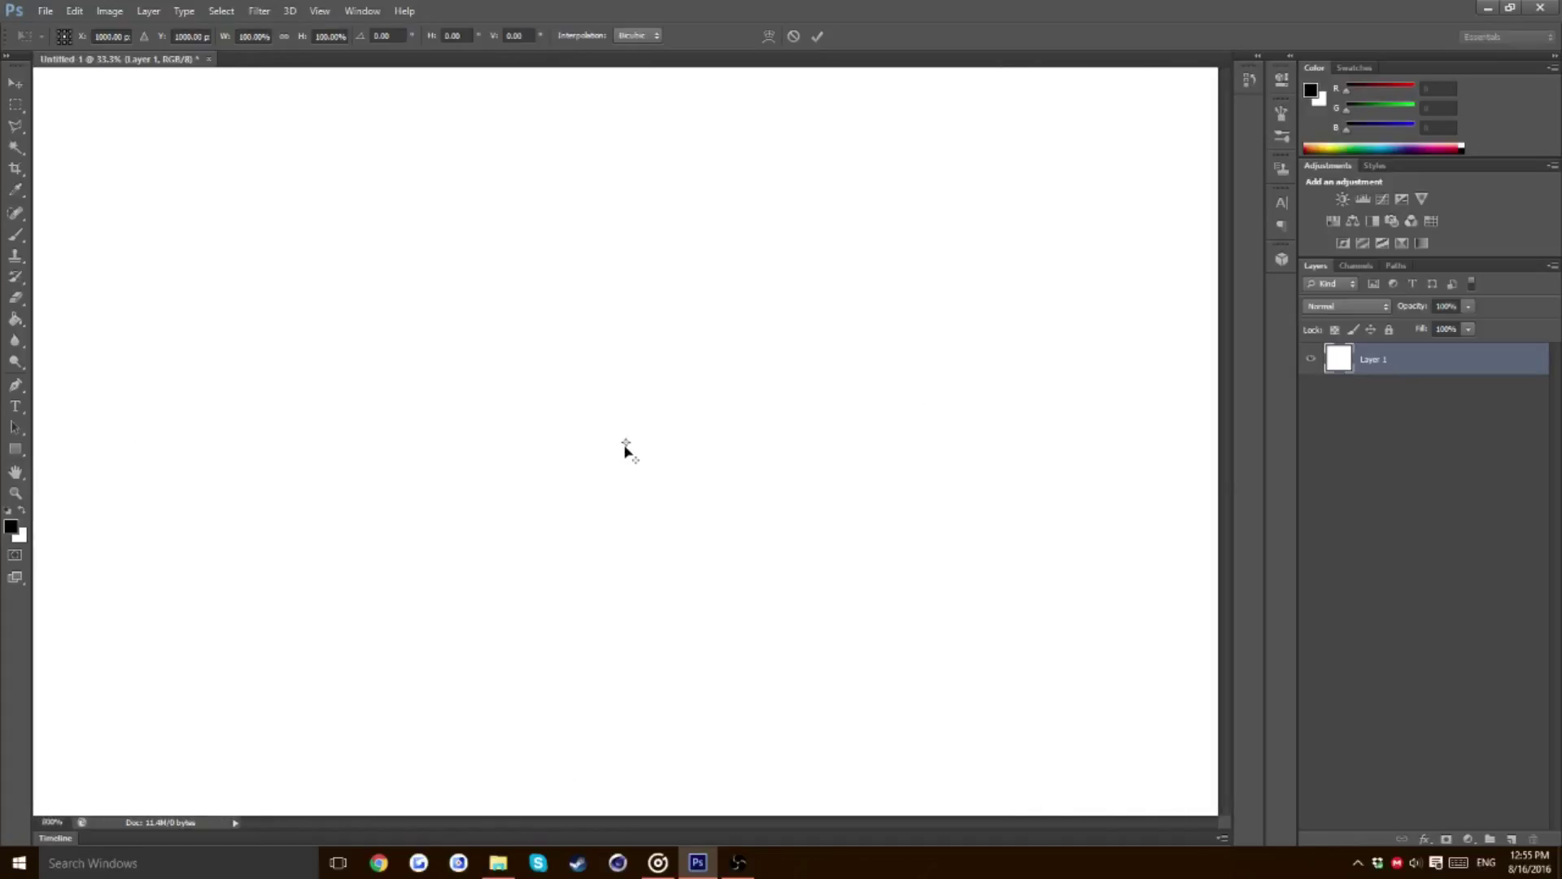
scroll(626, 449, "up", 5)
left_click(820, 38)
key("b")
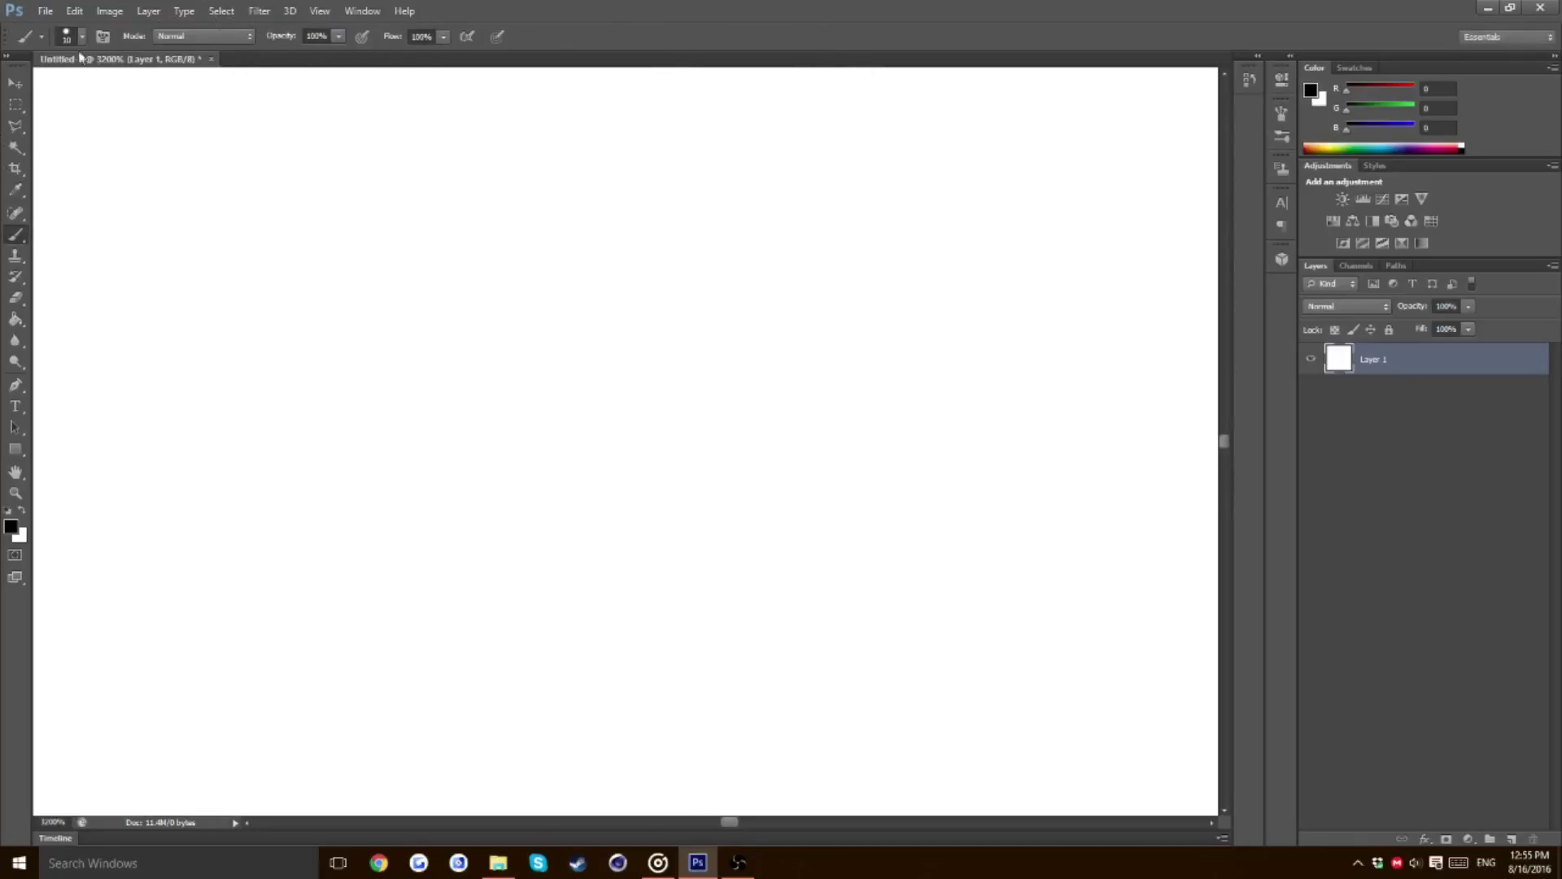
left_click(83, 36)
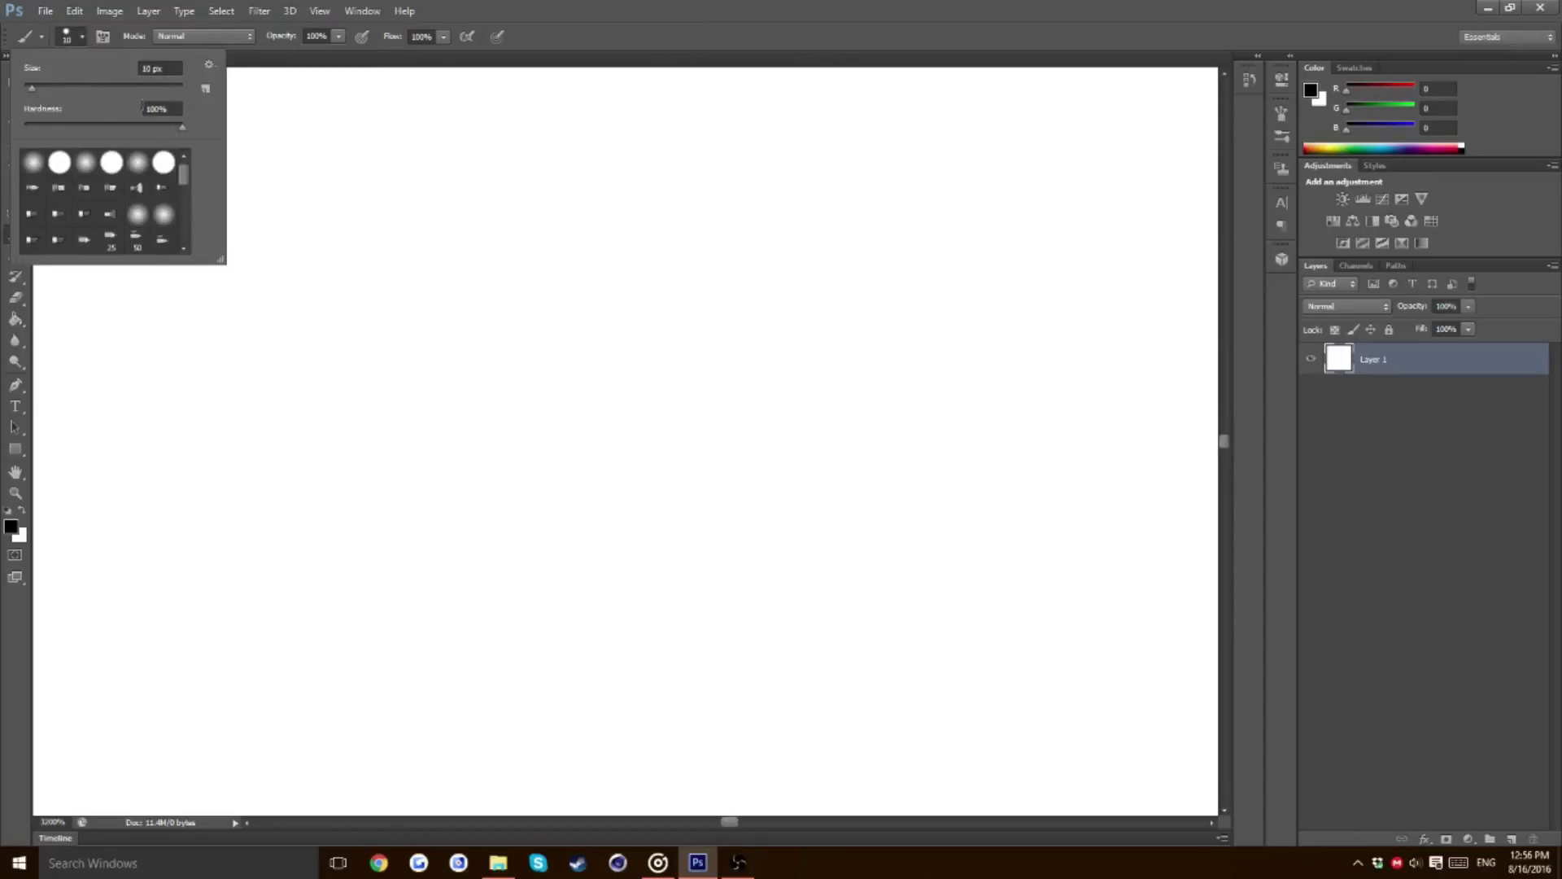
left_click(88, 43)
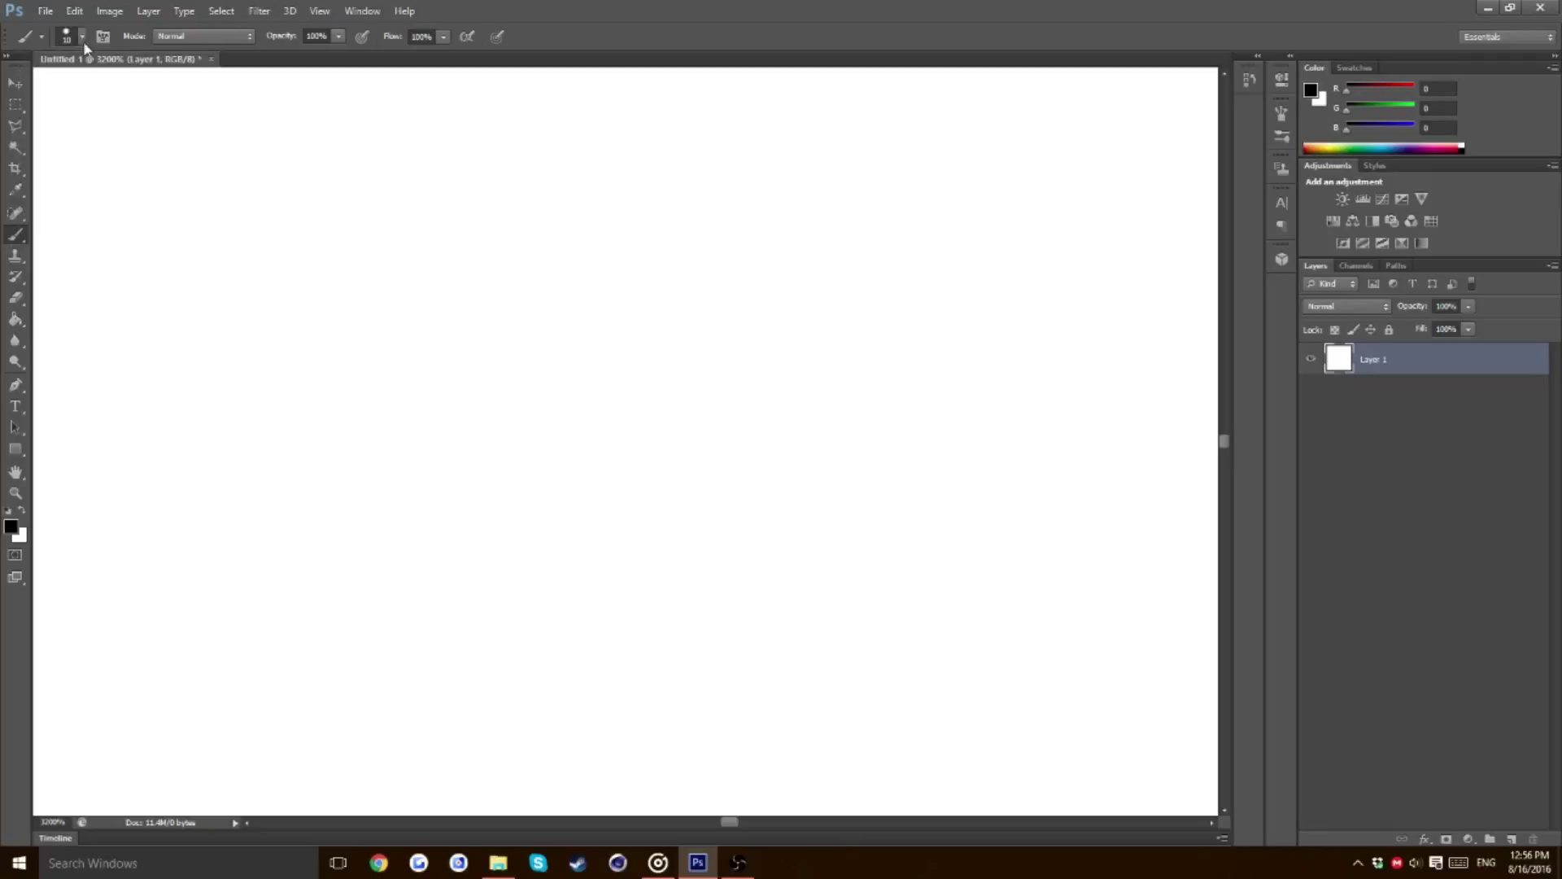
left_click(627, 467)
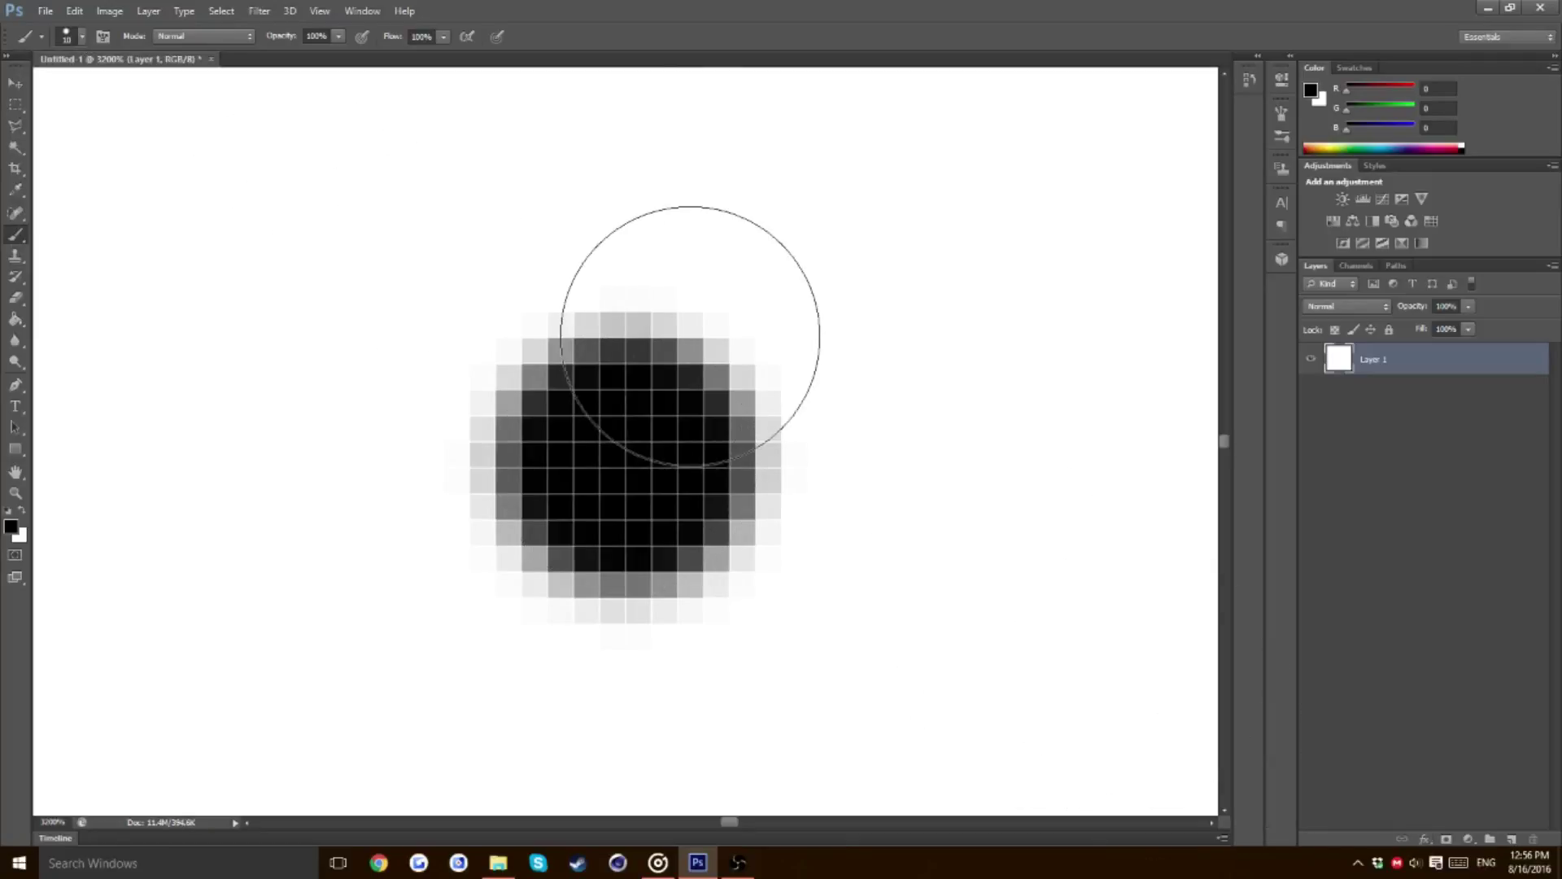
key("ctrl+minus")
key("ctrl+minus")
key("ctrl+minus")
key("ctrl+minus")
key("ctrl+minus")
key("ctrl+minus")
key("ctrl+minus")
key("ctrl+minus")
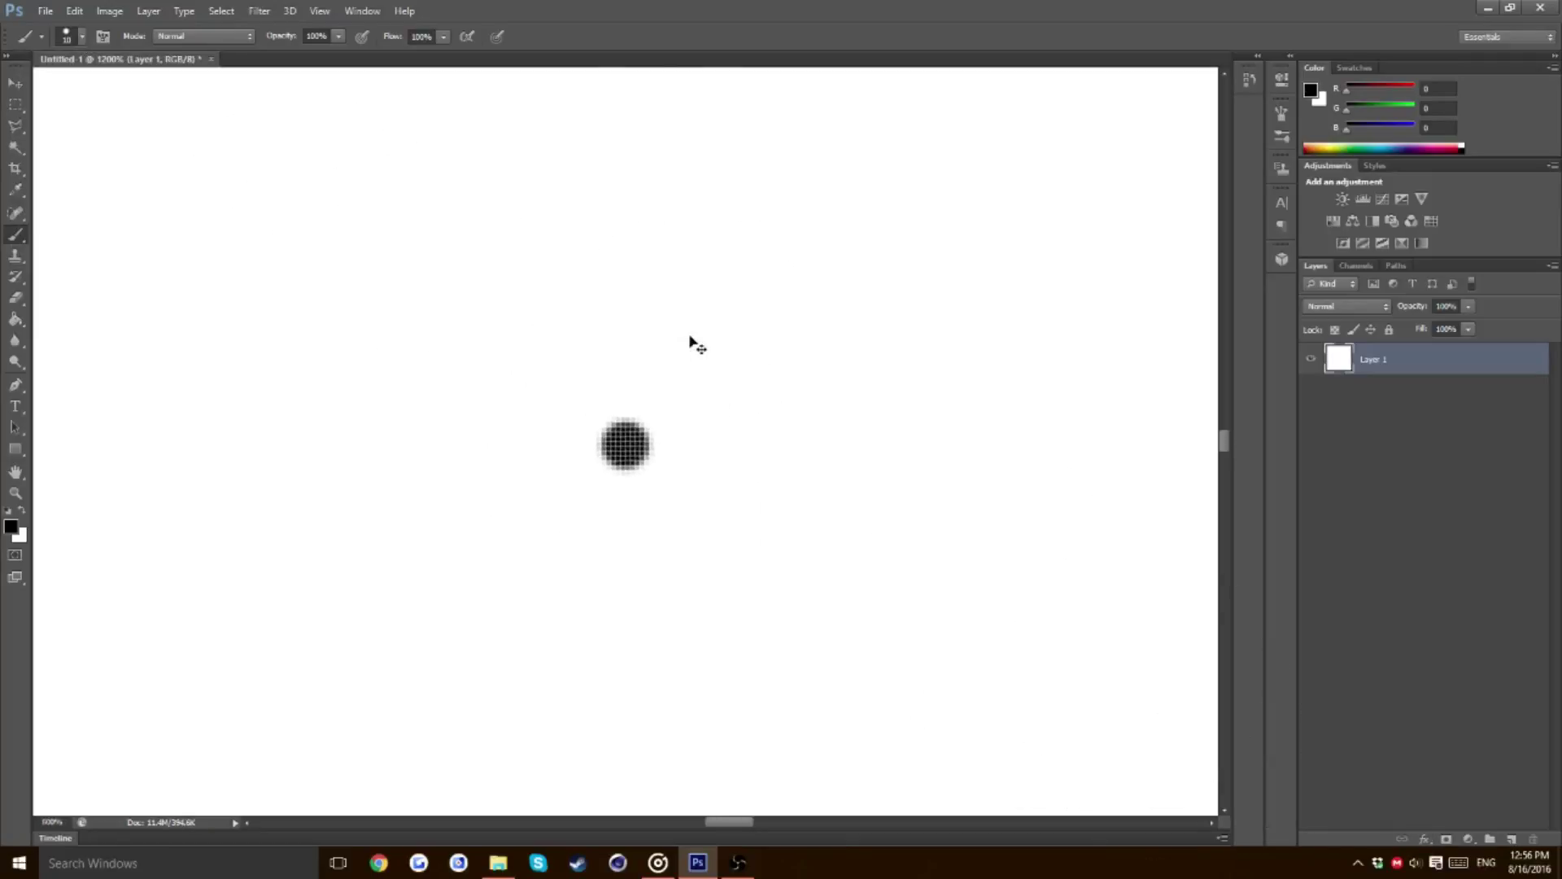
key("ctrl+minus")
key("ctrl+minus")
key("ctrl+minus")
key("ctrl+minus")
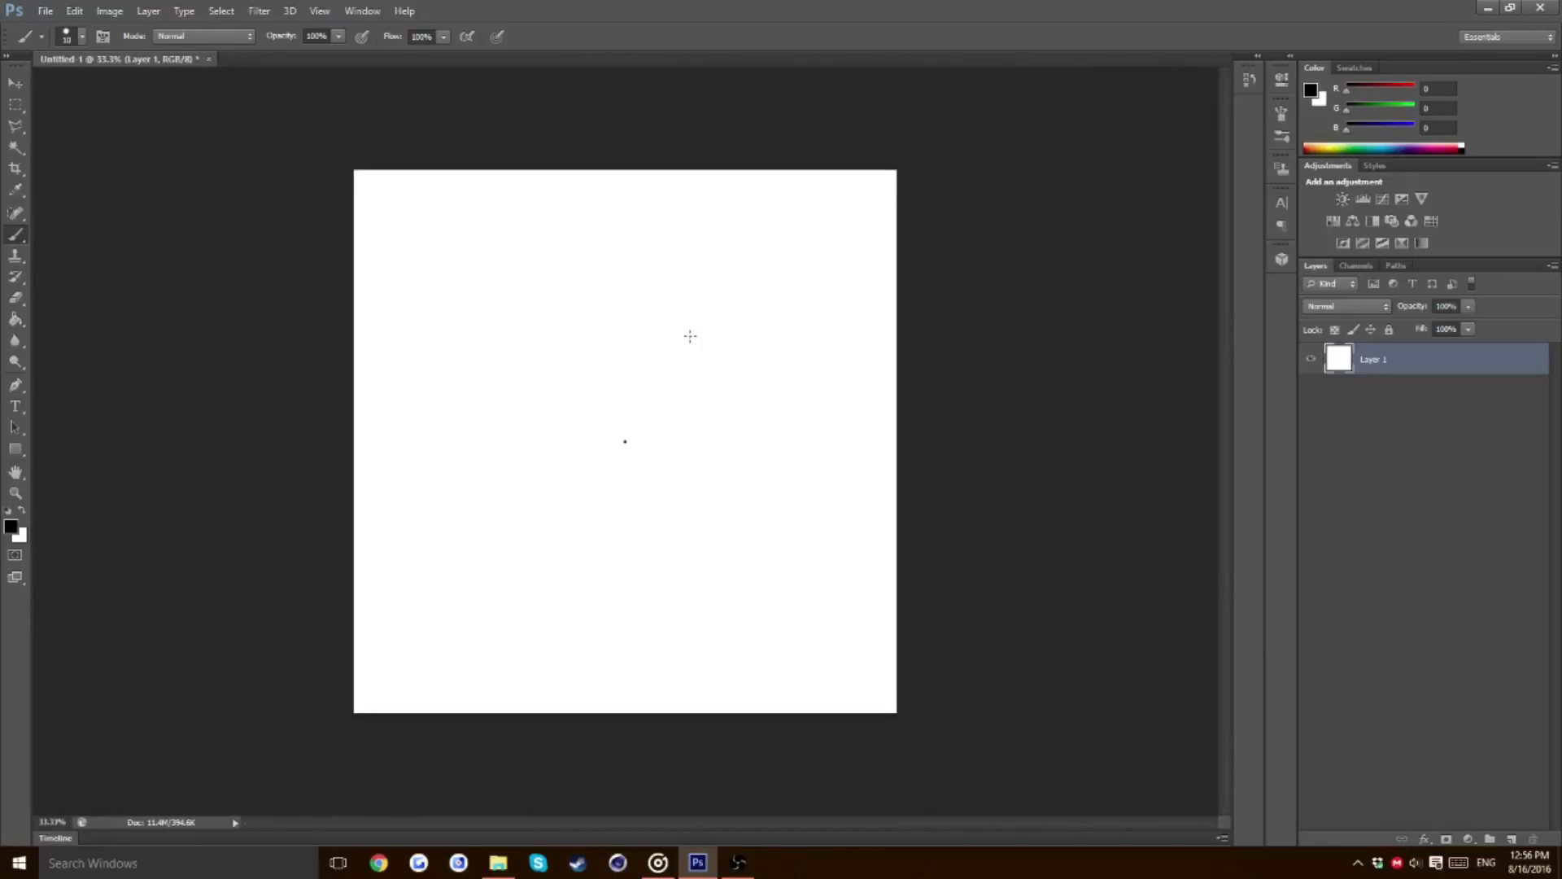
Add an empty Layer 2, pick the Pen tool, and open the reference logo image
left_click(1512, 839)
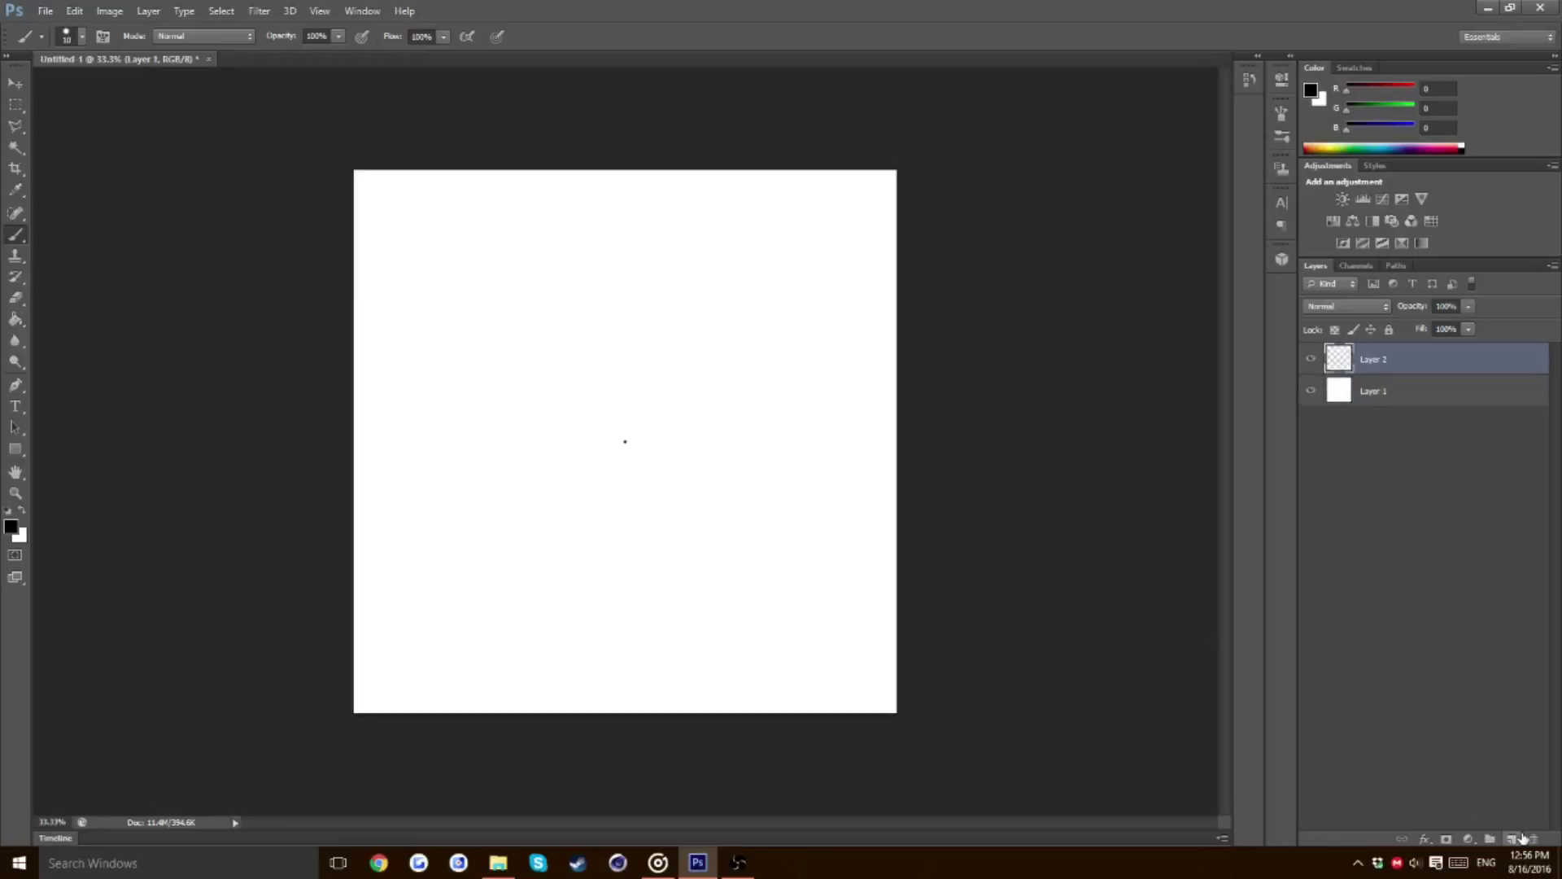
left_click(14, 384)
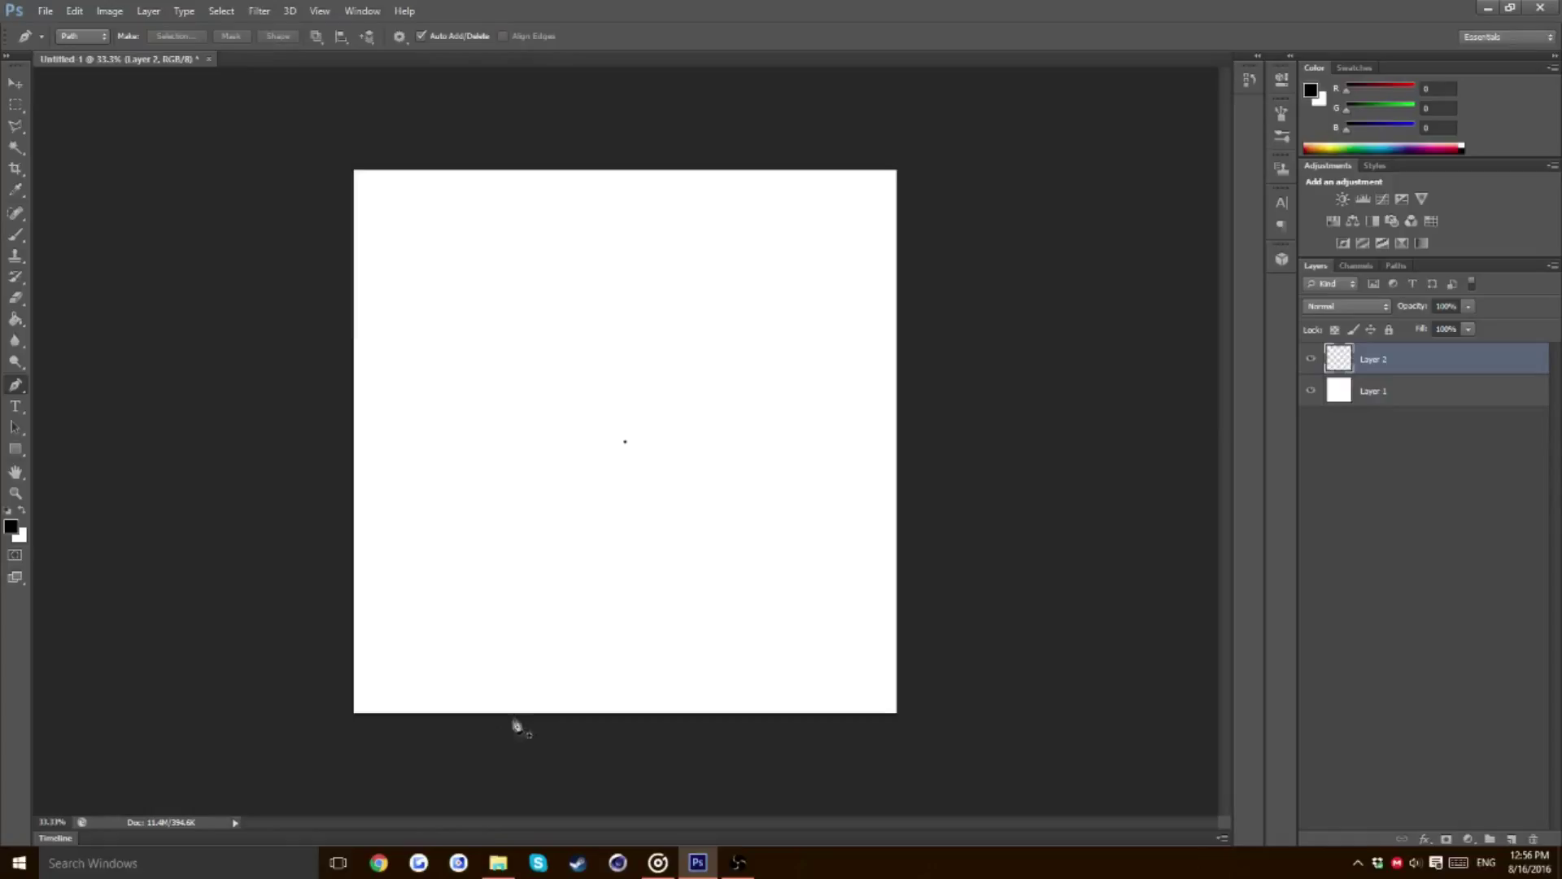
left_click(498, 863)
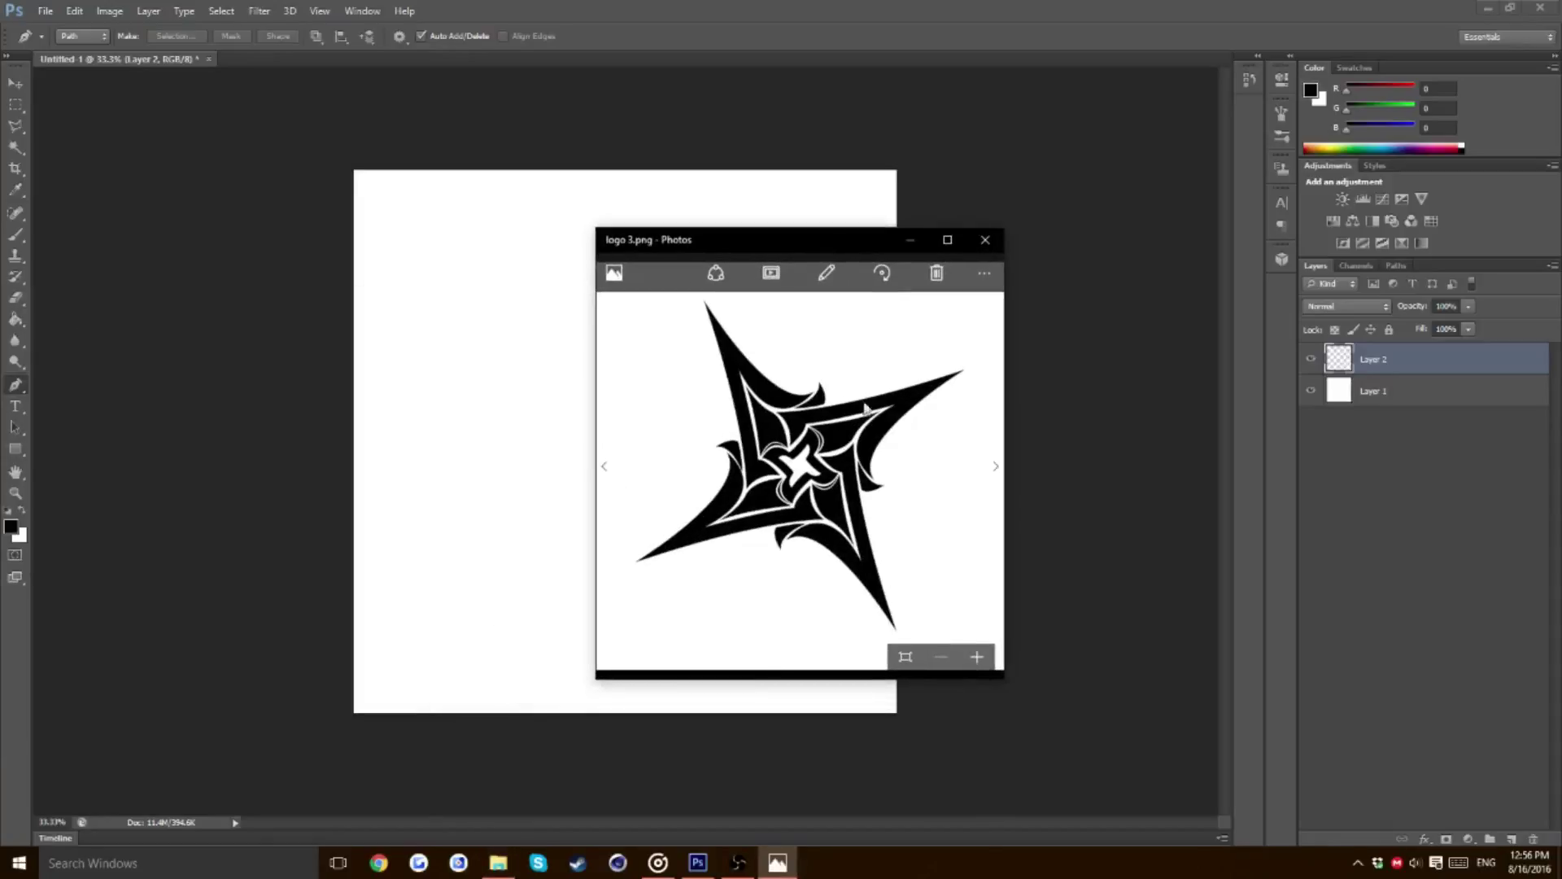
Close logo 3.png and view Photoshop tut.png enlarged, then restore its window
left_click(985, 241)
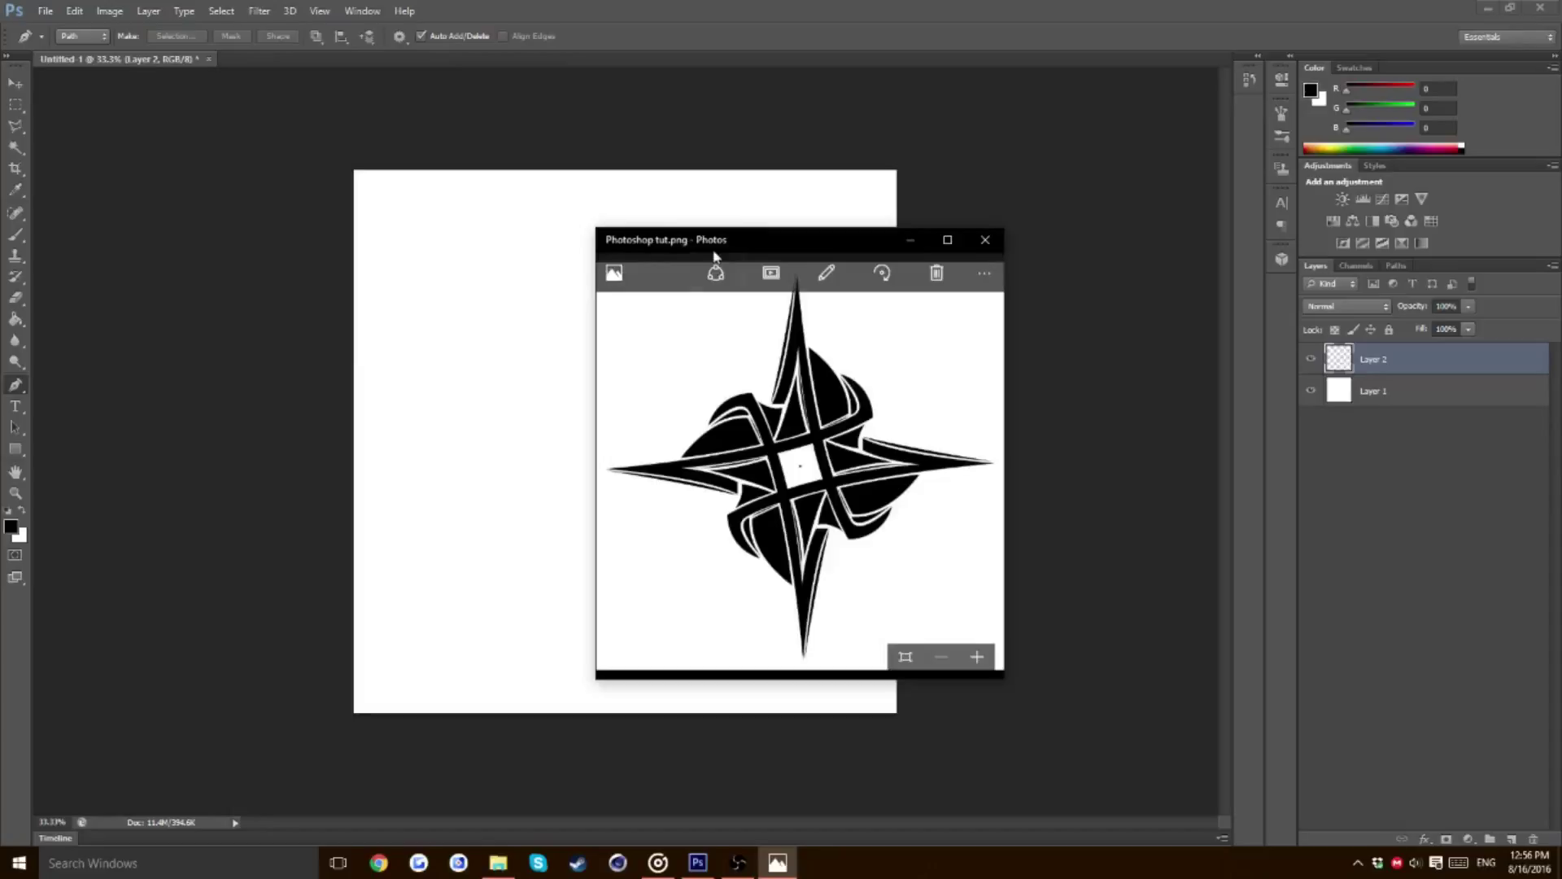
left_click(244, 250)
key("alt+Tab")
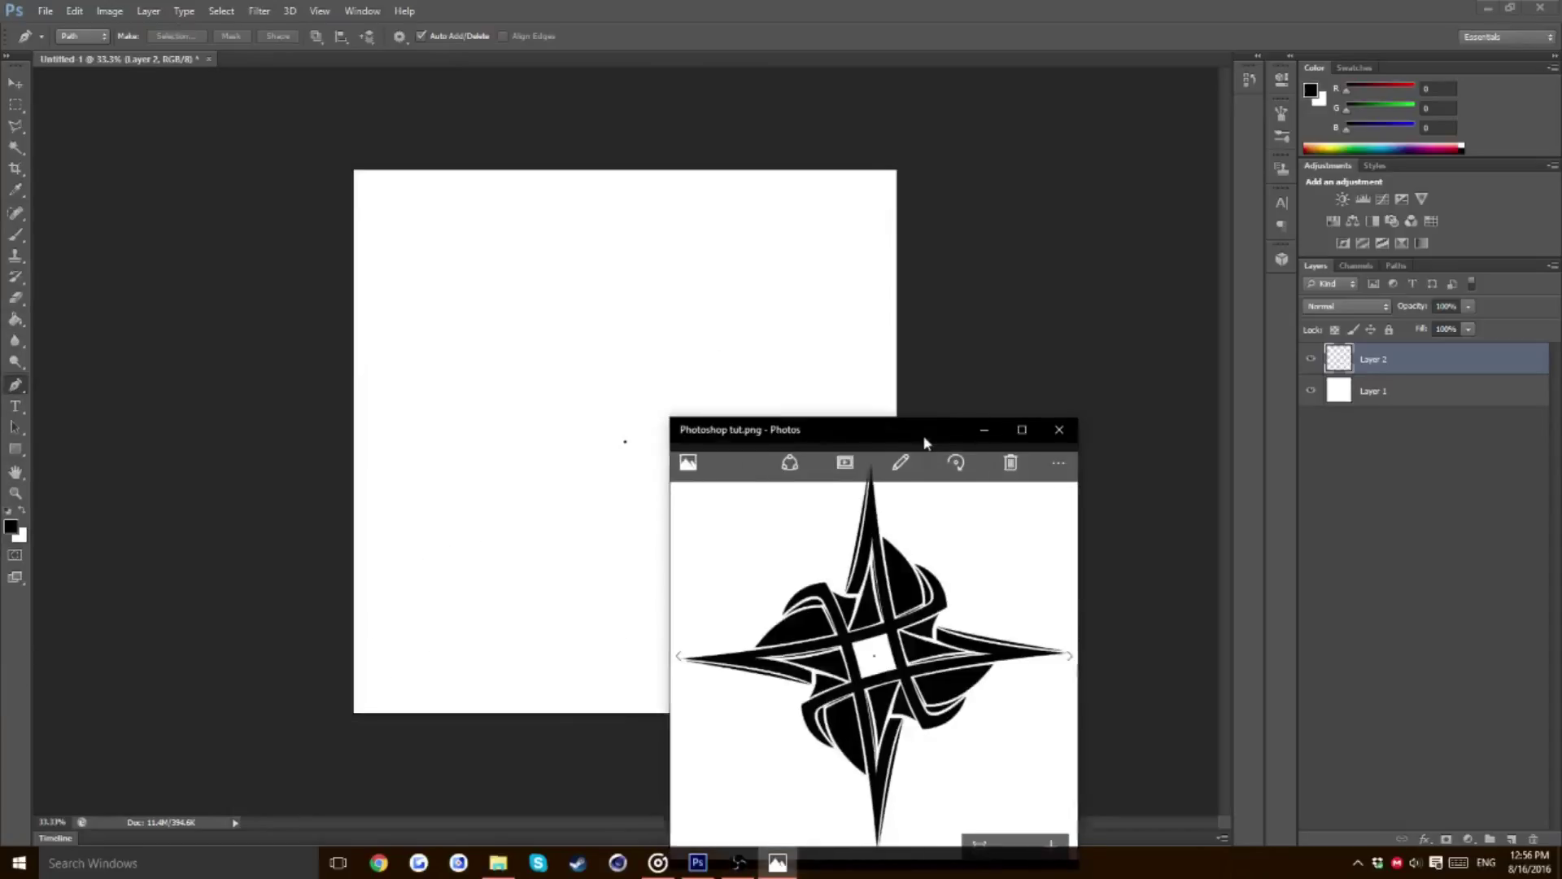
left_click_drag(1027, 436, 498, 237)
key("alt+Tab")
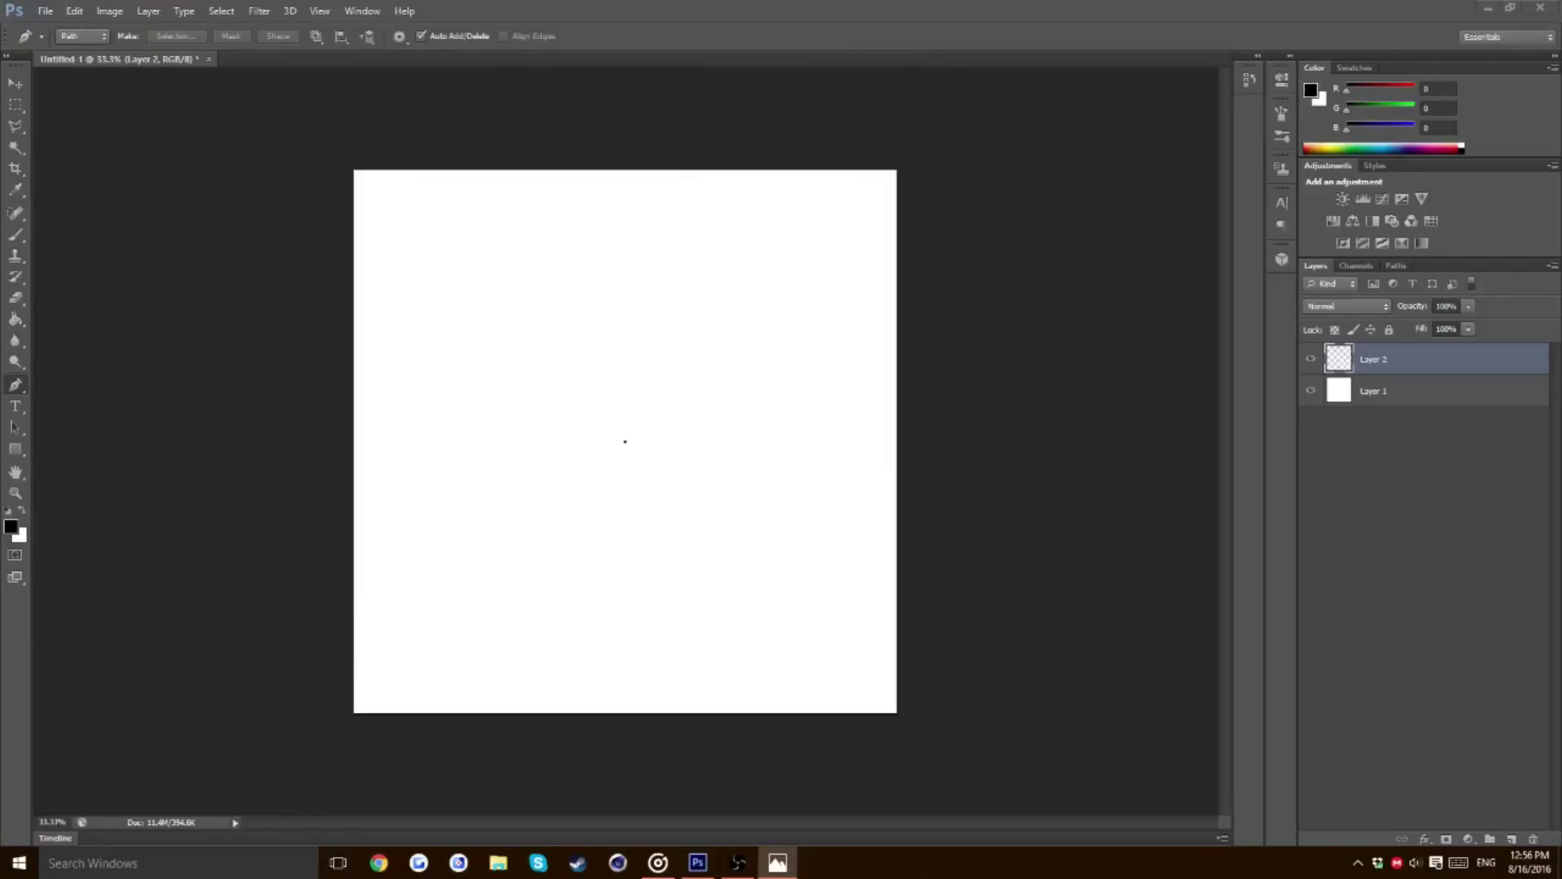
Place a short straight path segment, then curve up to a sharp corner tip
left_click(12, 387)
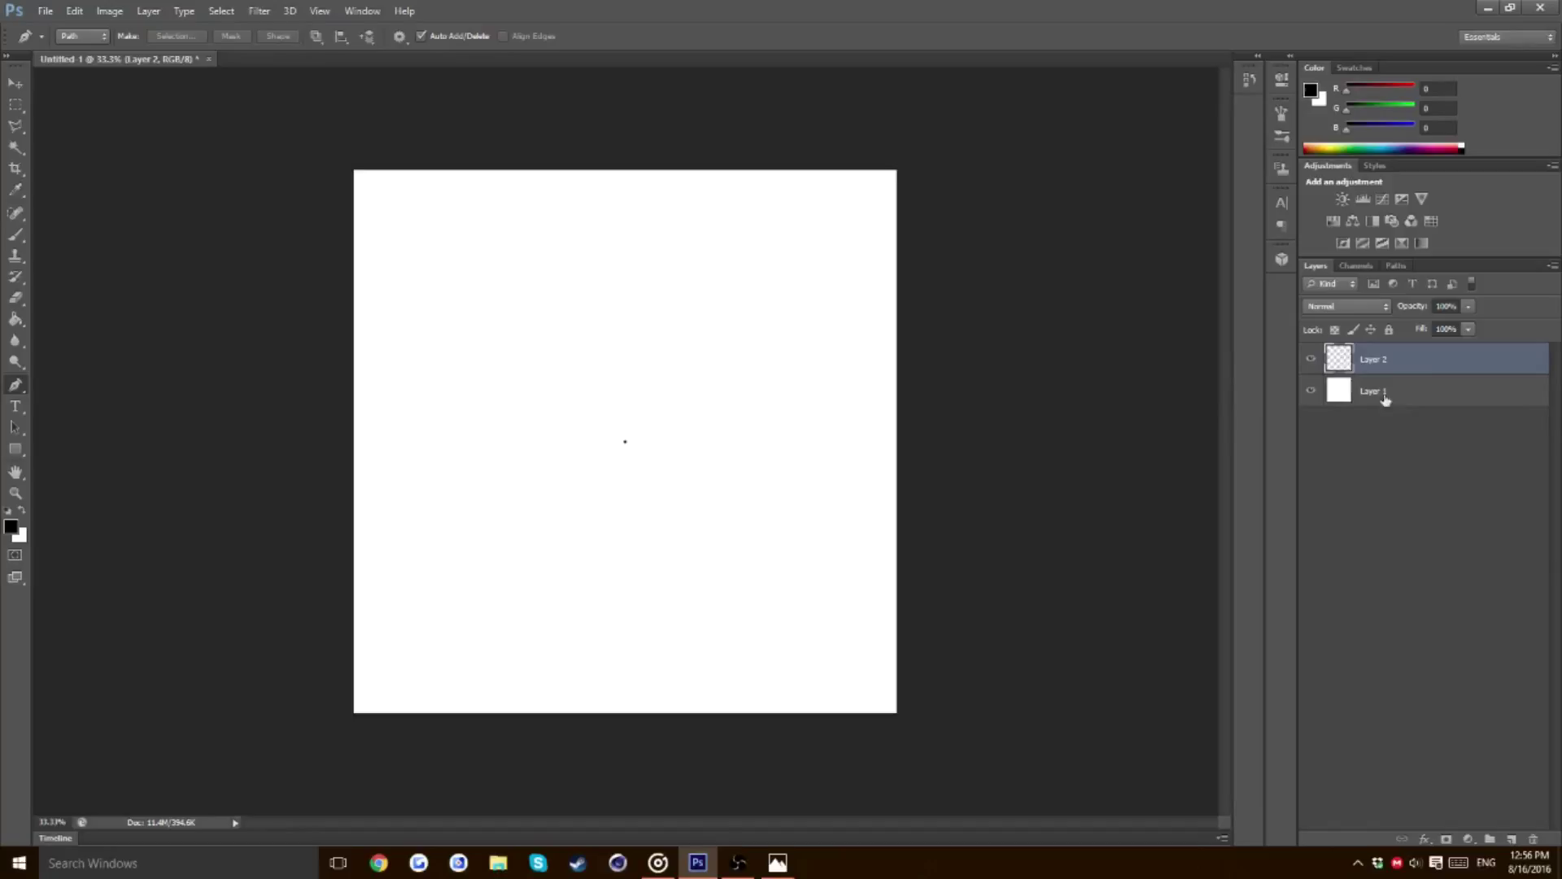
left_click(476, 319)
left_click(499, 319)
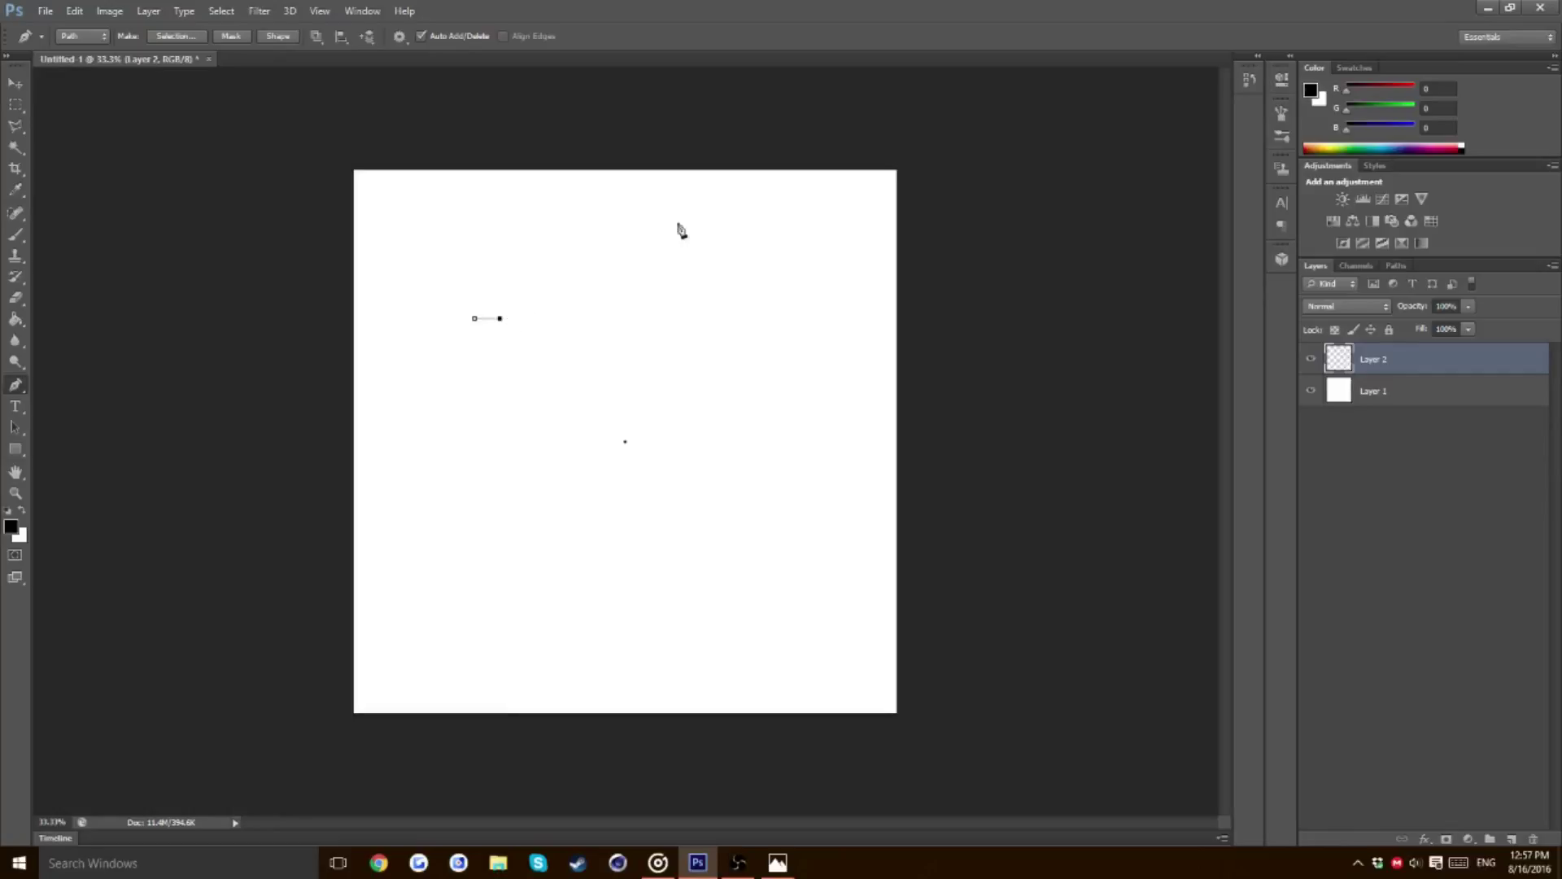
left_click(530, 241)
left_click_drag(531, 244, 545, 179)
key("alt")
left_click(530, 241)
Add a long curved segment from the tip down to a lower-right anchor
left_click(588, 548)
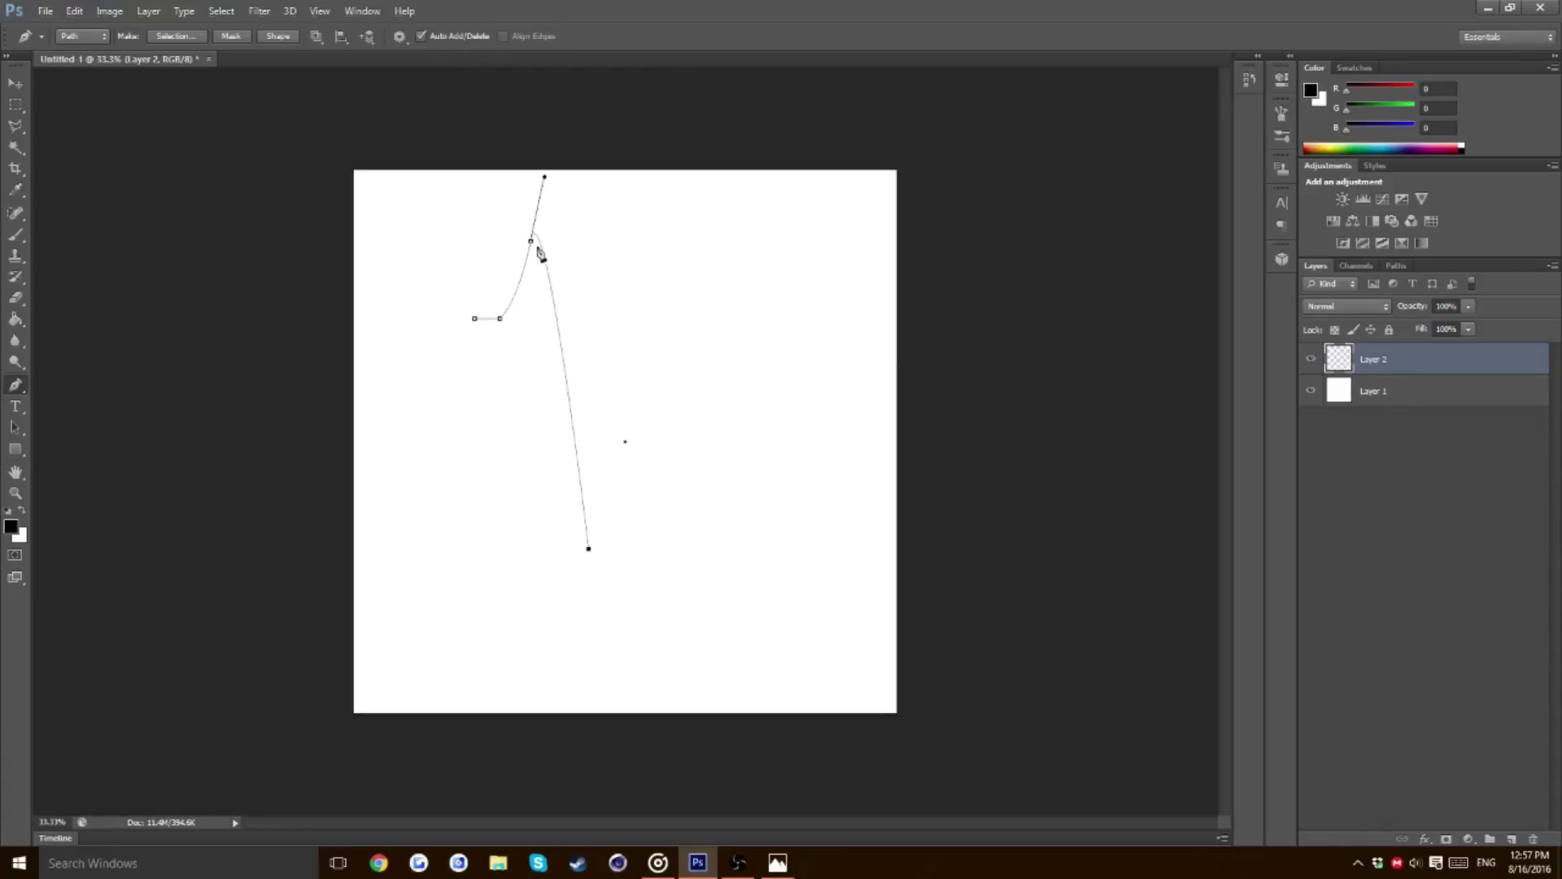
key("ctrl+z")
left_click(532, 241)
left_click(603, 577)
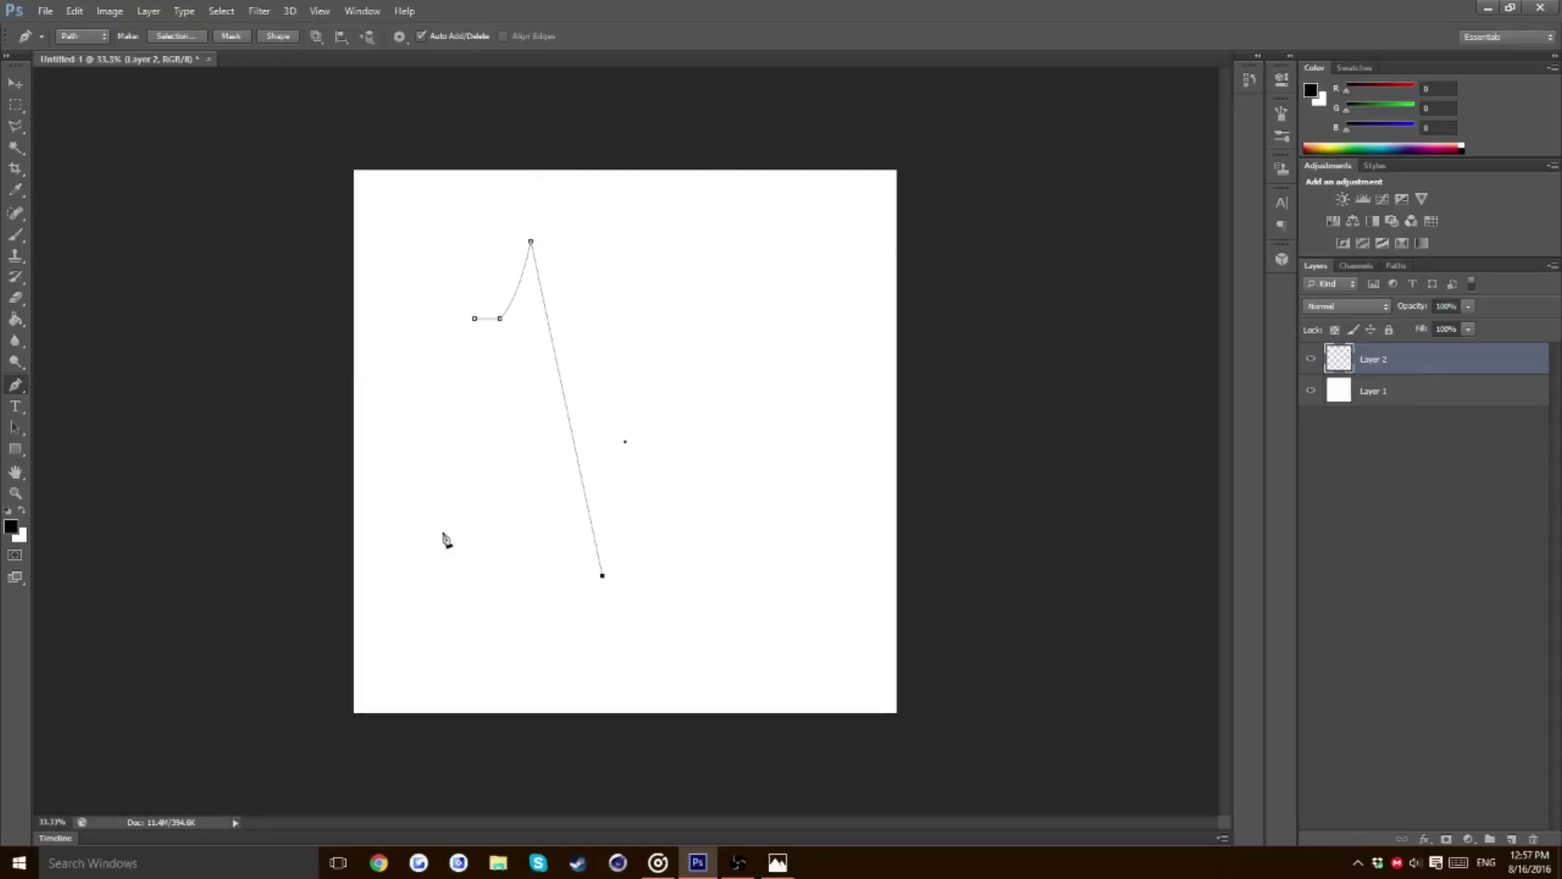
key("ctrl+z")
left_click_drag(614, 577, 675, 696)
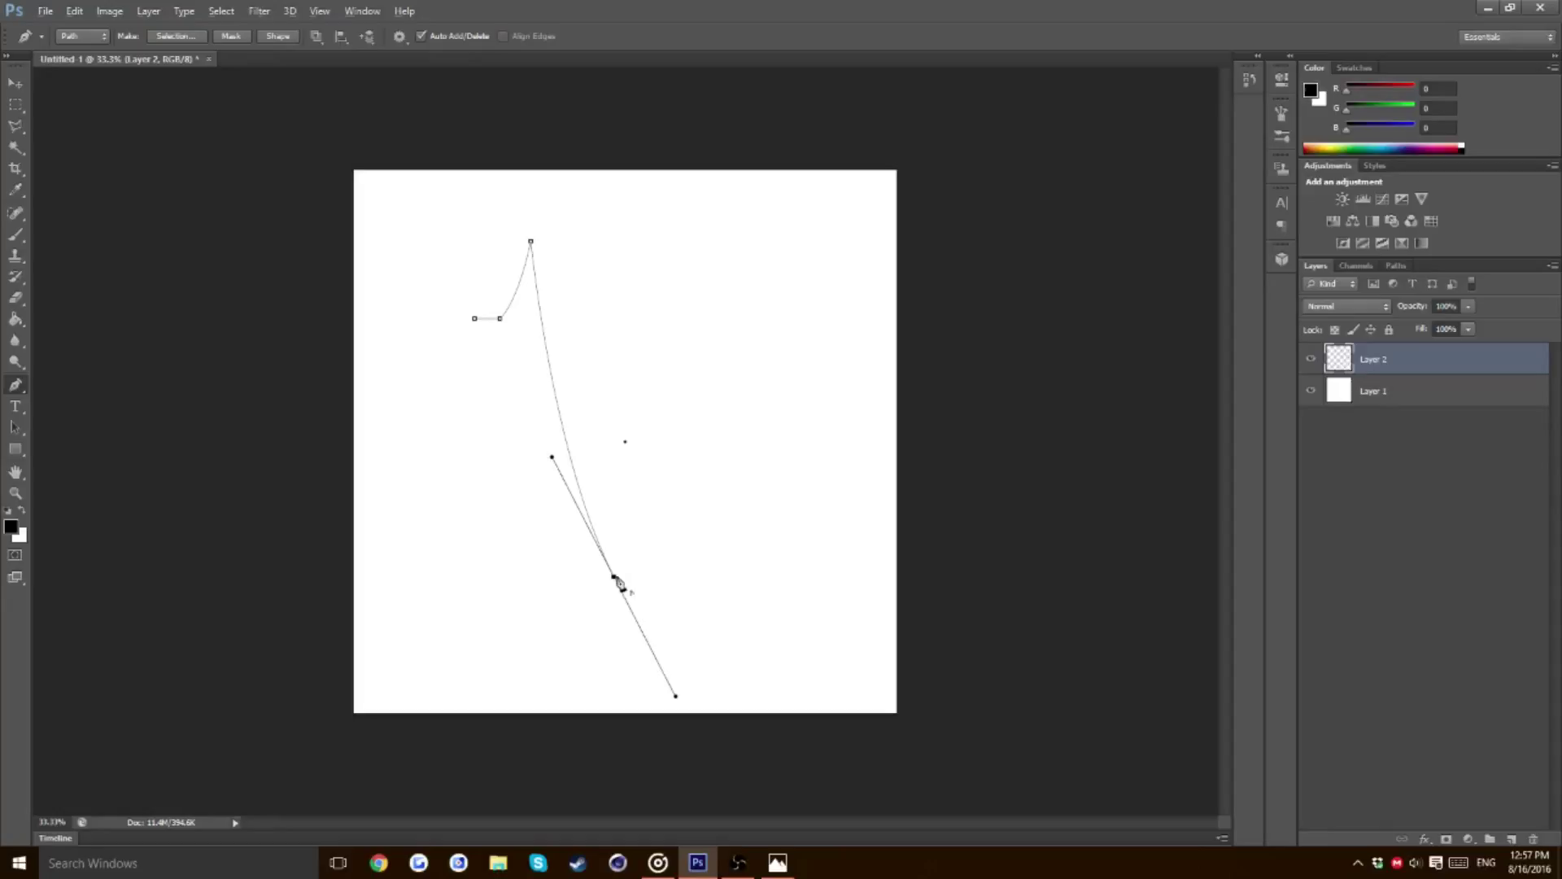
Extend the arm outline with curved anchors to the right and bend its lower edge
left_click(615, 577)
left_click_drag(707, 551, 734, 511)
key("ctrl+z")
key("ctrl+z")
left_click(614, 577)
left_click_drag(726, 540, 770, 489)
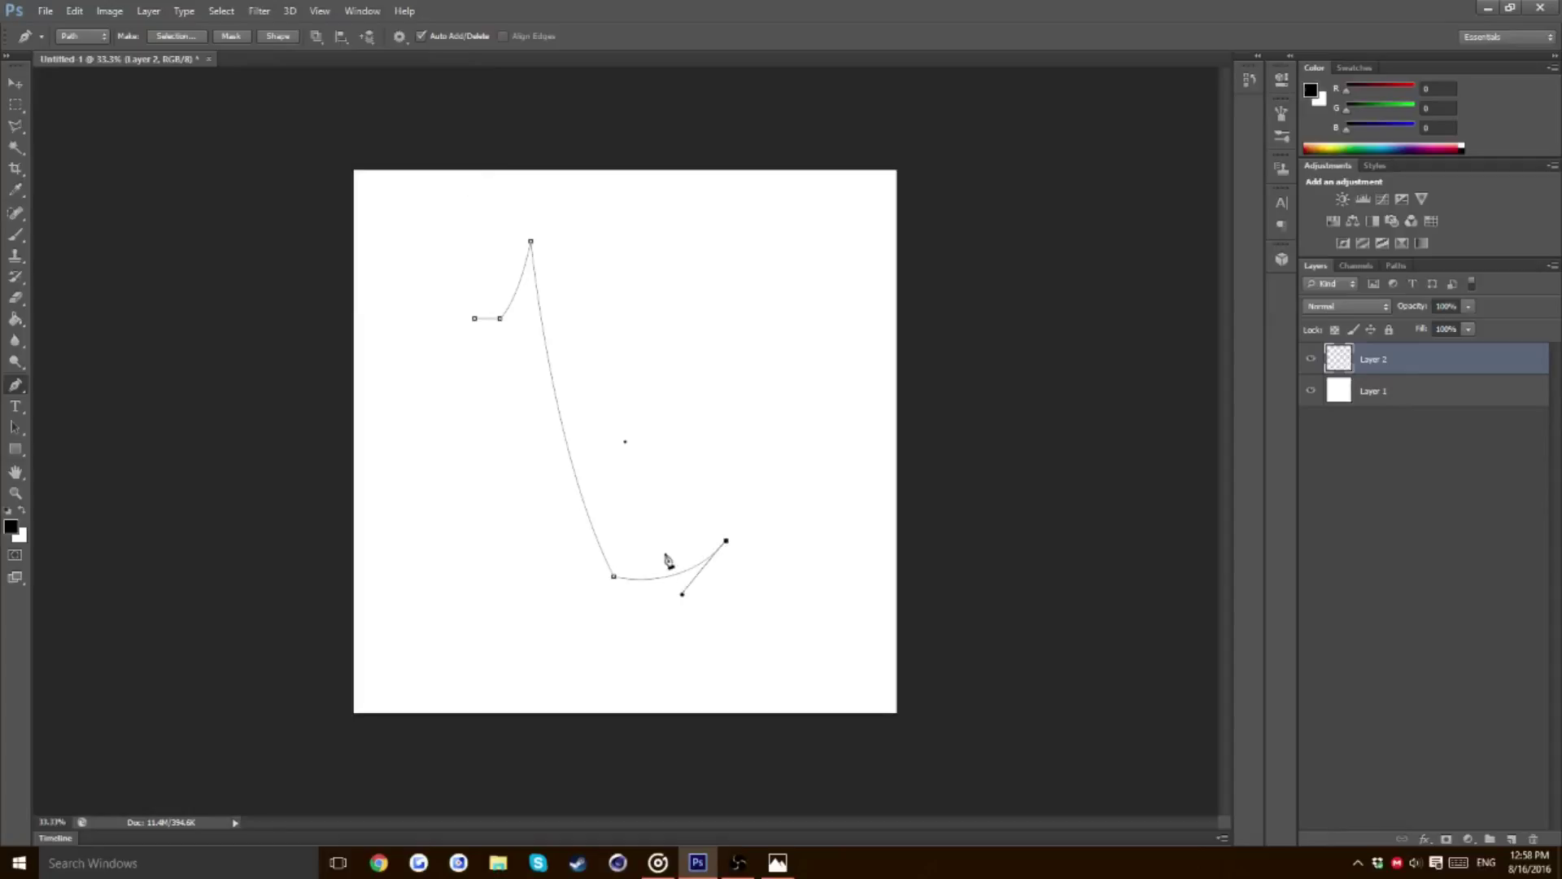
left_click_drag(643, 551, 616, 498)
Place the sharp arm tip above the canvas, close the path, and deselect it
key("ctrl+minus")
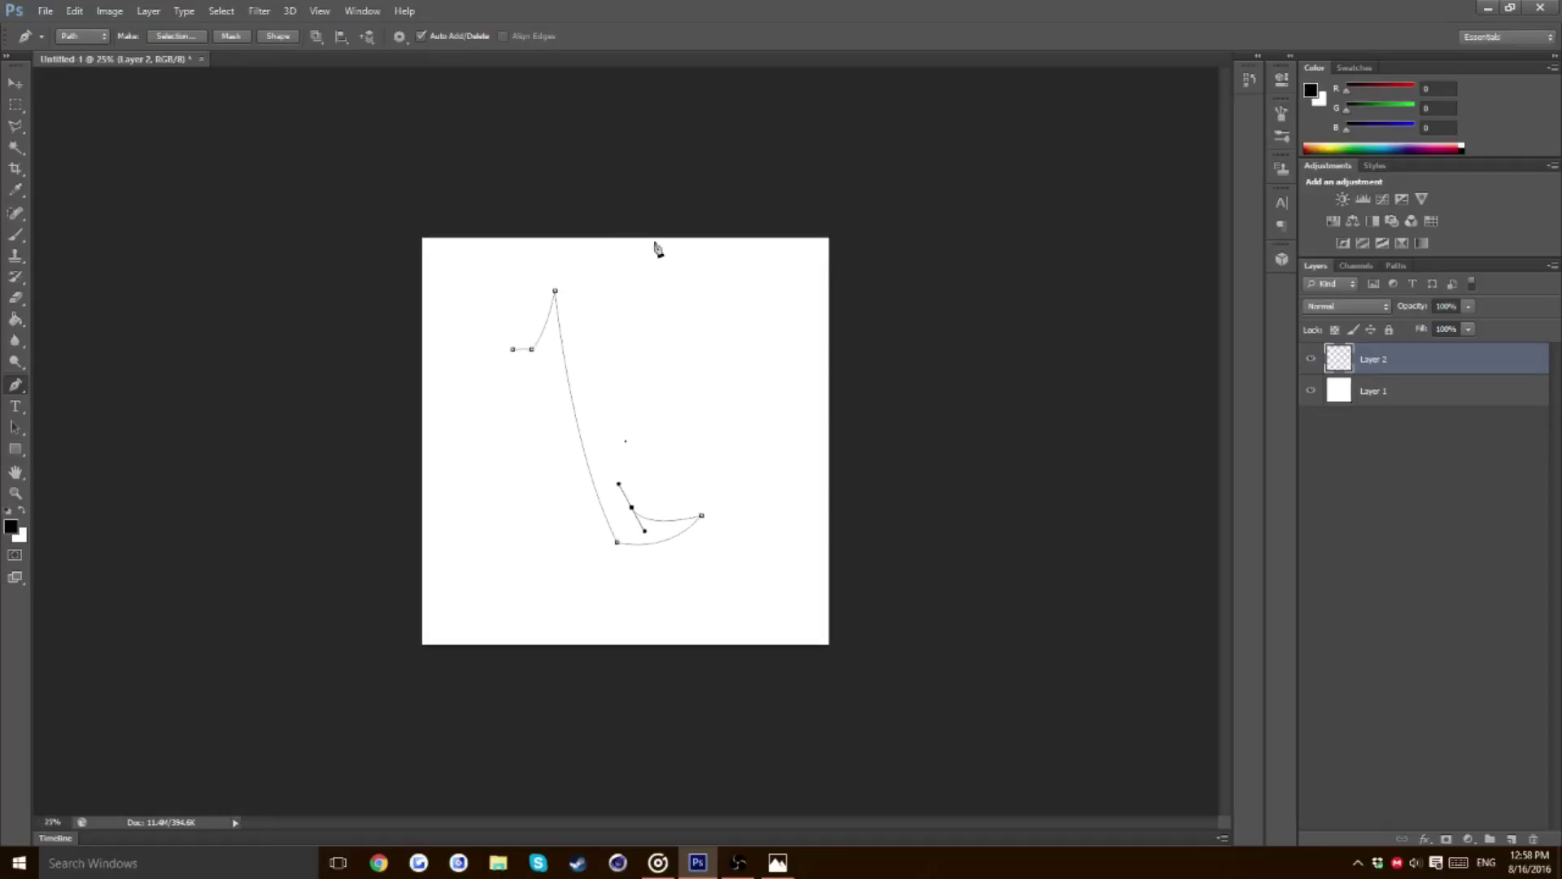
left_click(560, 177)
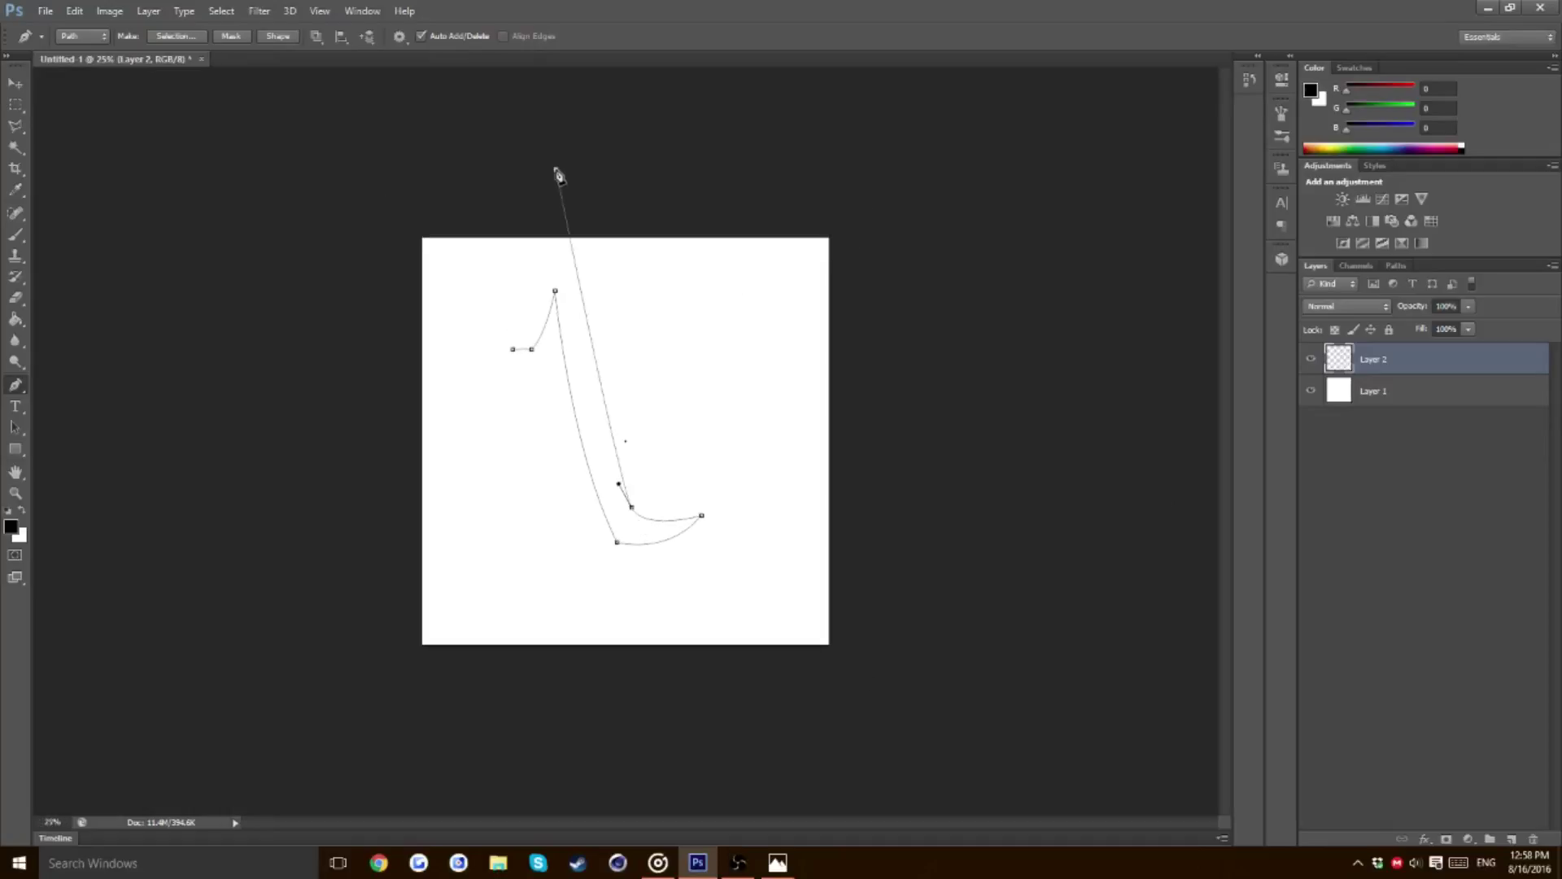
left_click_drag(557, 173, 548, 1)
key("ctrl+z")
key("ctrl+minus")
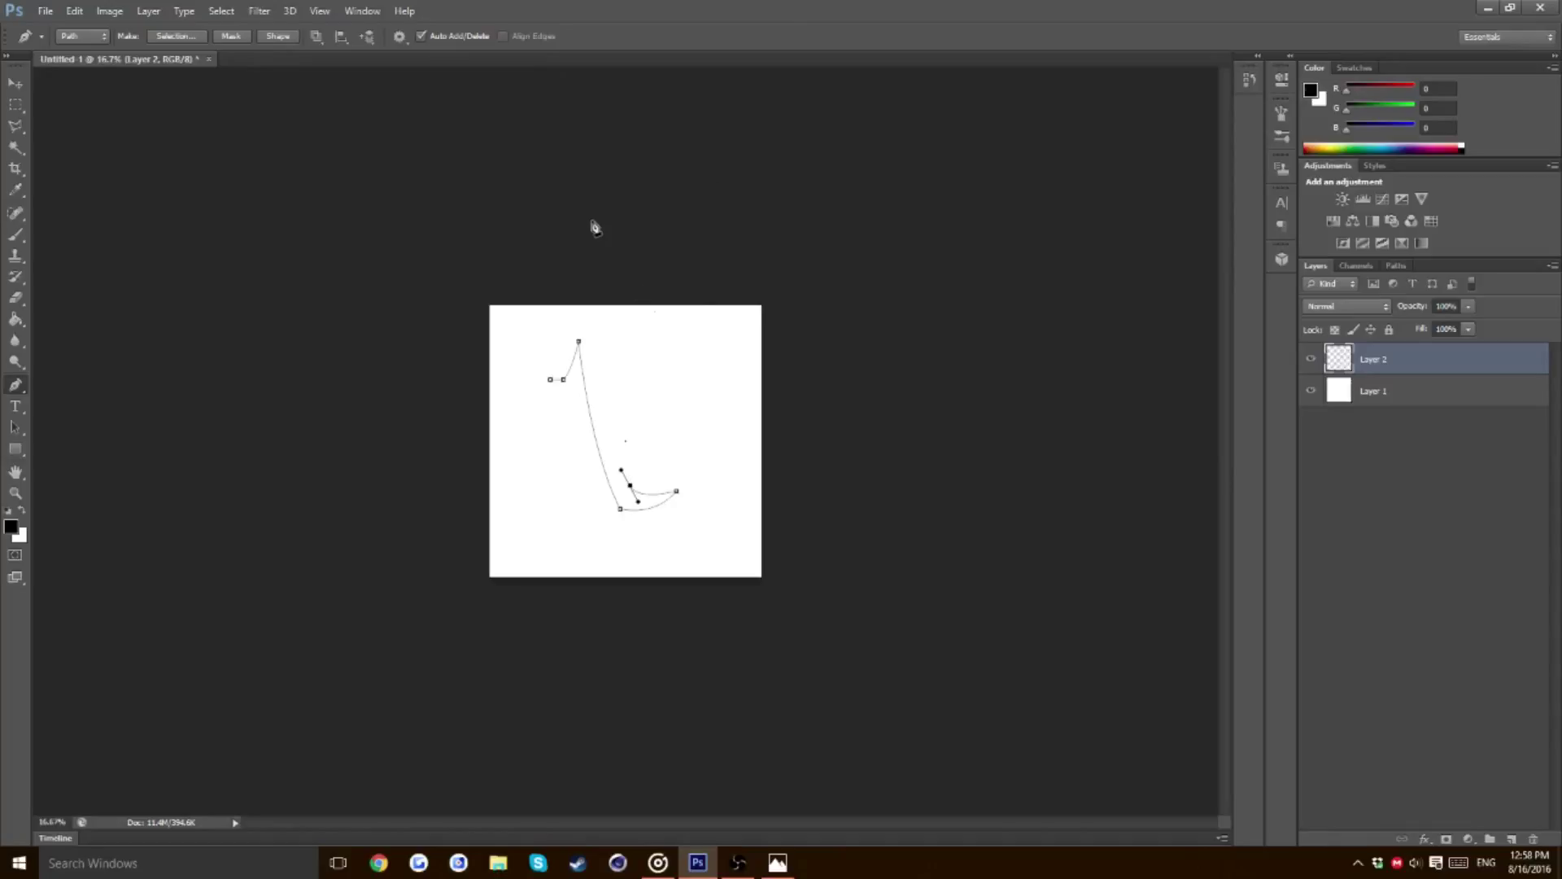
left_click_drag(592, 220, 588, 198)
key("ctrl+z")
left_click_drag(579, 252, 567, 122)
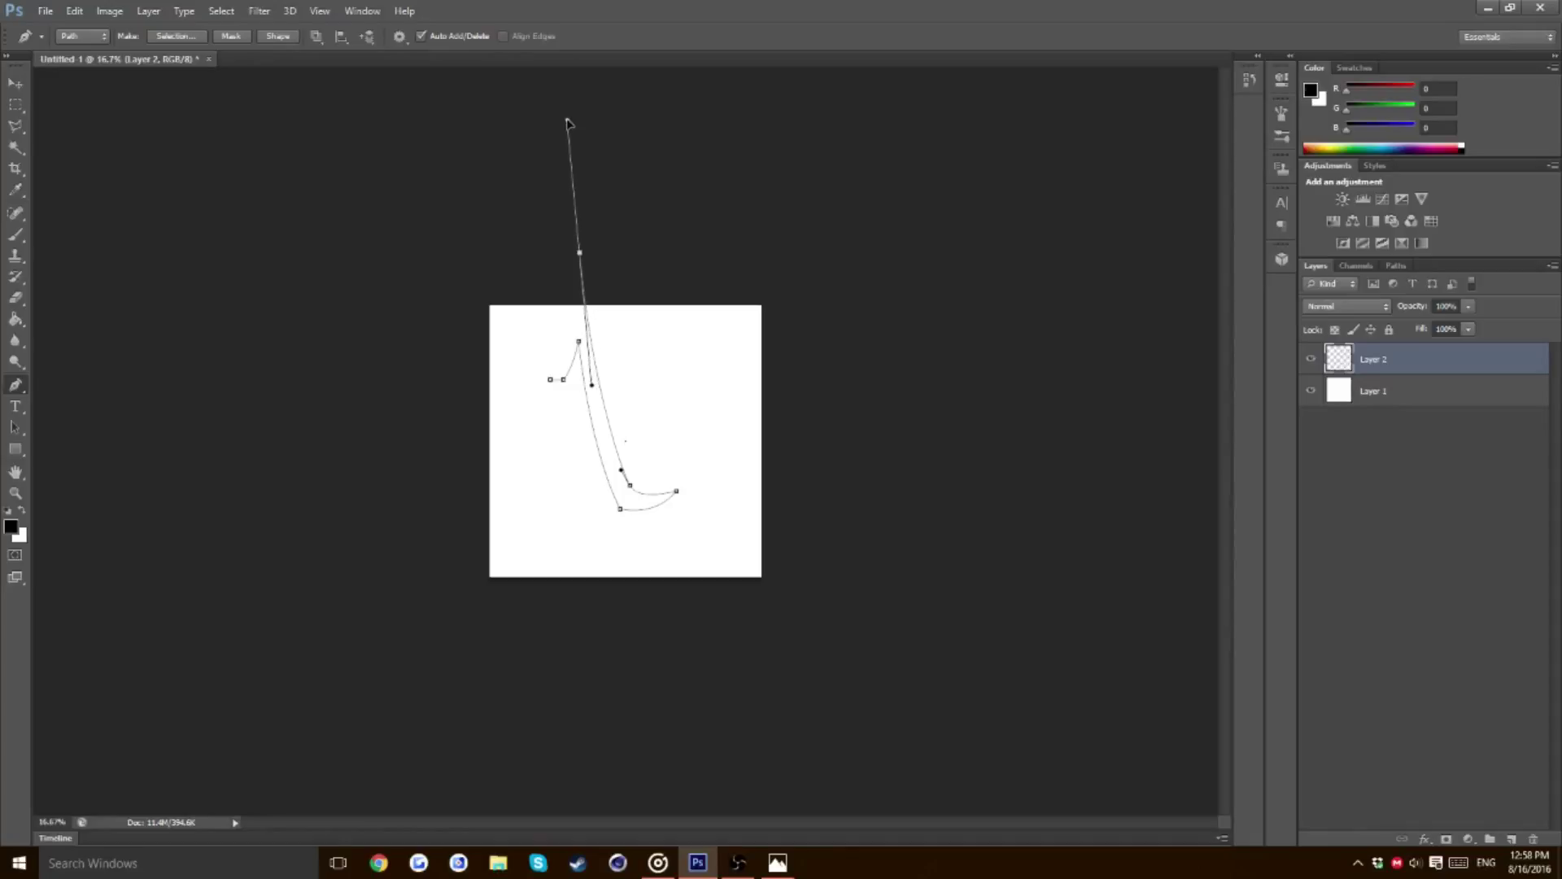
left_click(580, 253)
left_click_drag(550, 381, 523, 418)
left_click(522, 429, "ctrl")
Free Transform the arm path: move it down, shrink and rotate it 90°
left_click(14, 85)
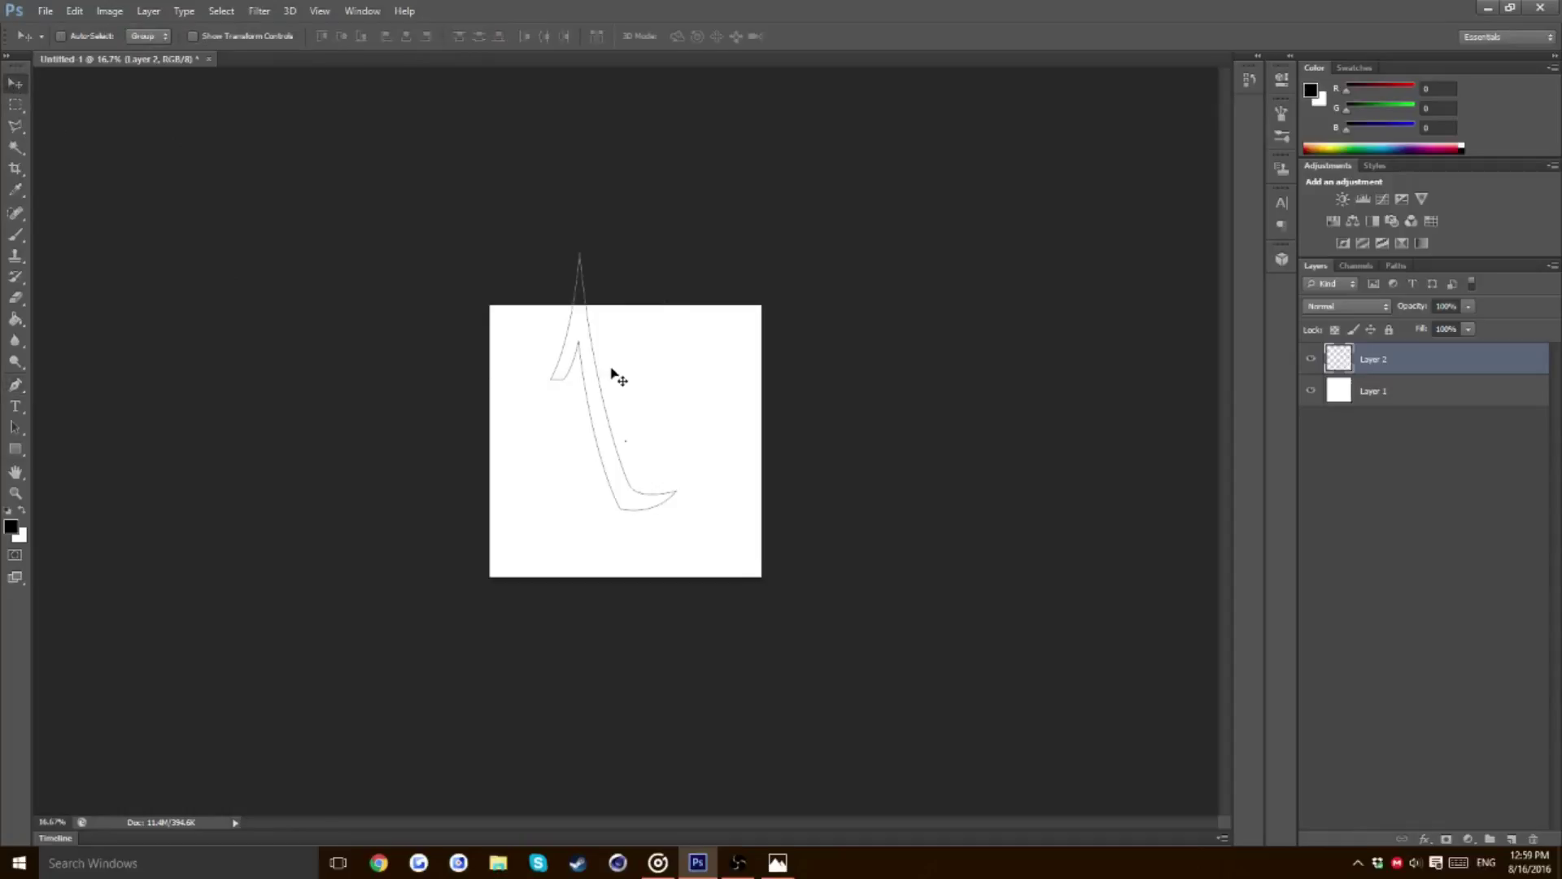
key("ctrl+t")
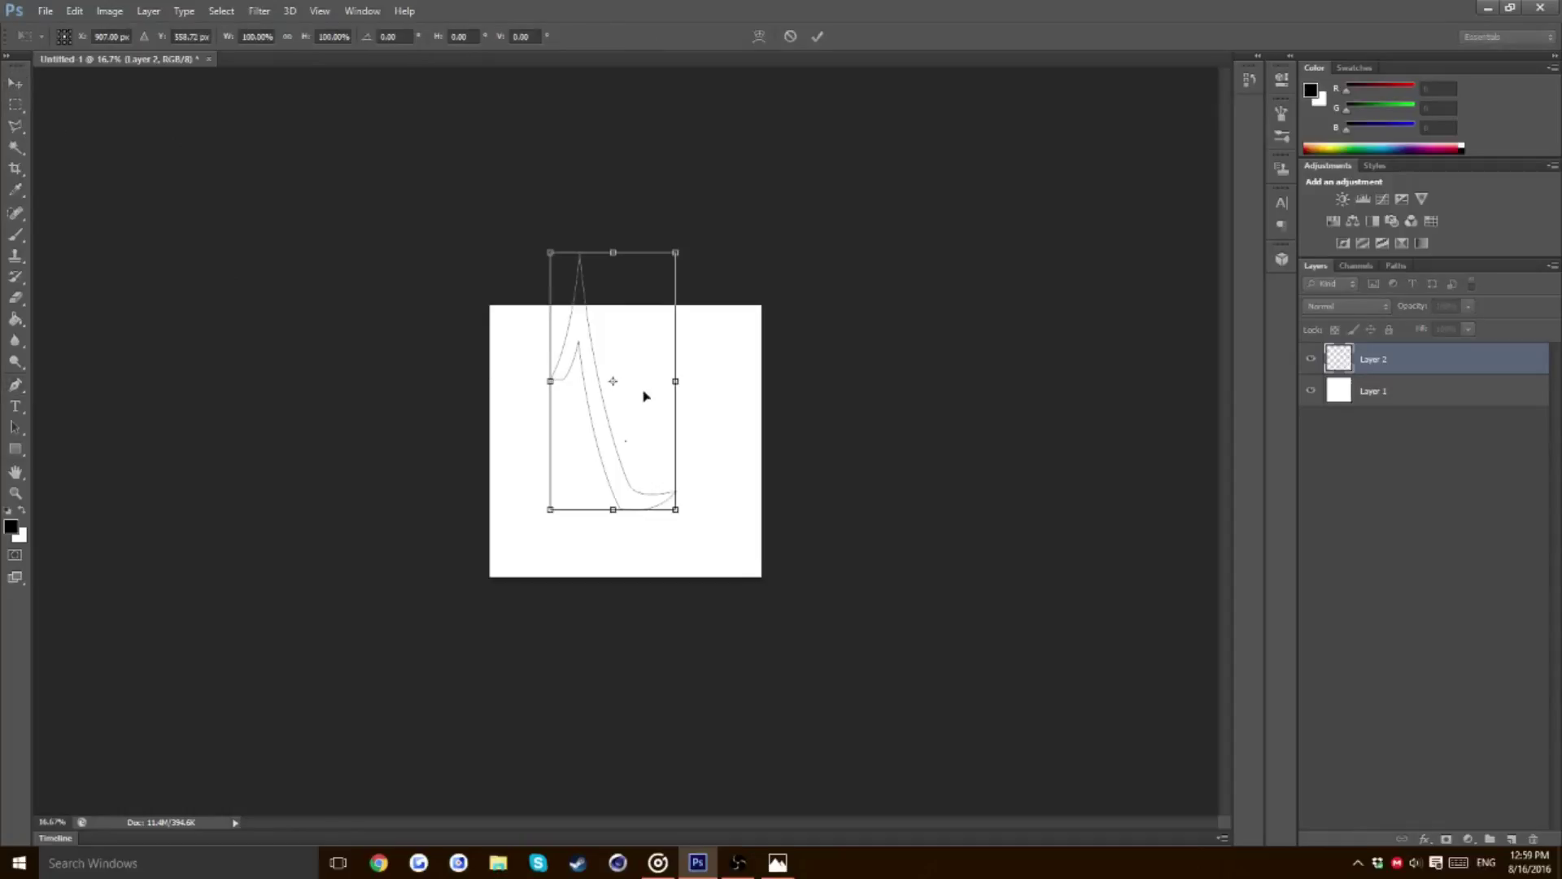
left_click_drag(585, 331, 590, 407)
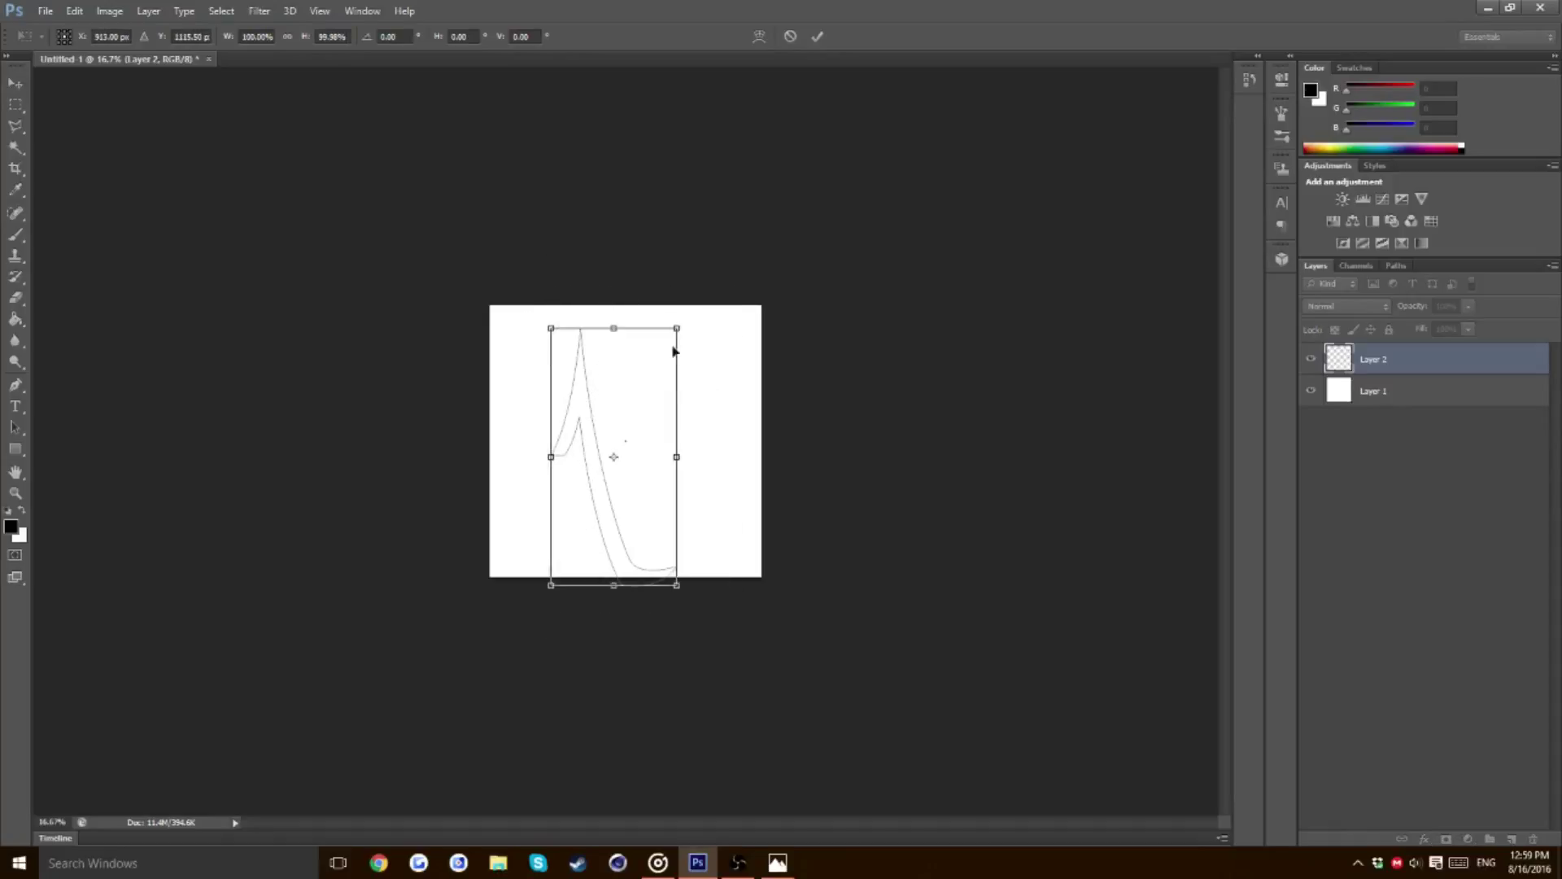
left_click_drag(677, 328, 706, 559)
left_click_drag(643, 484, 711, 455)
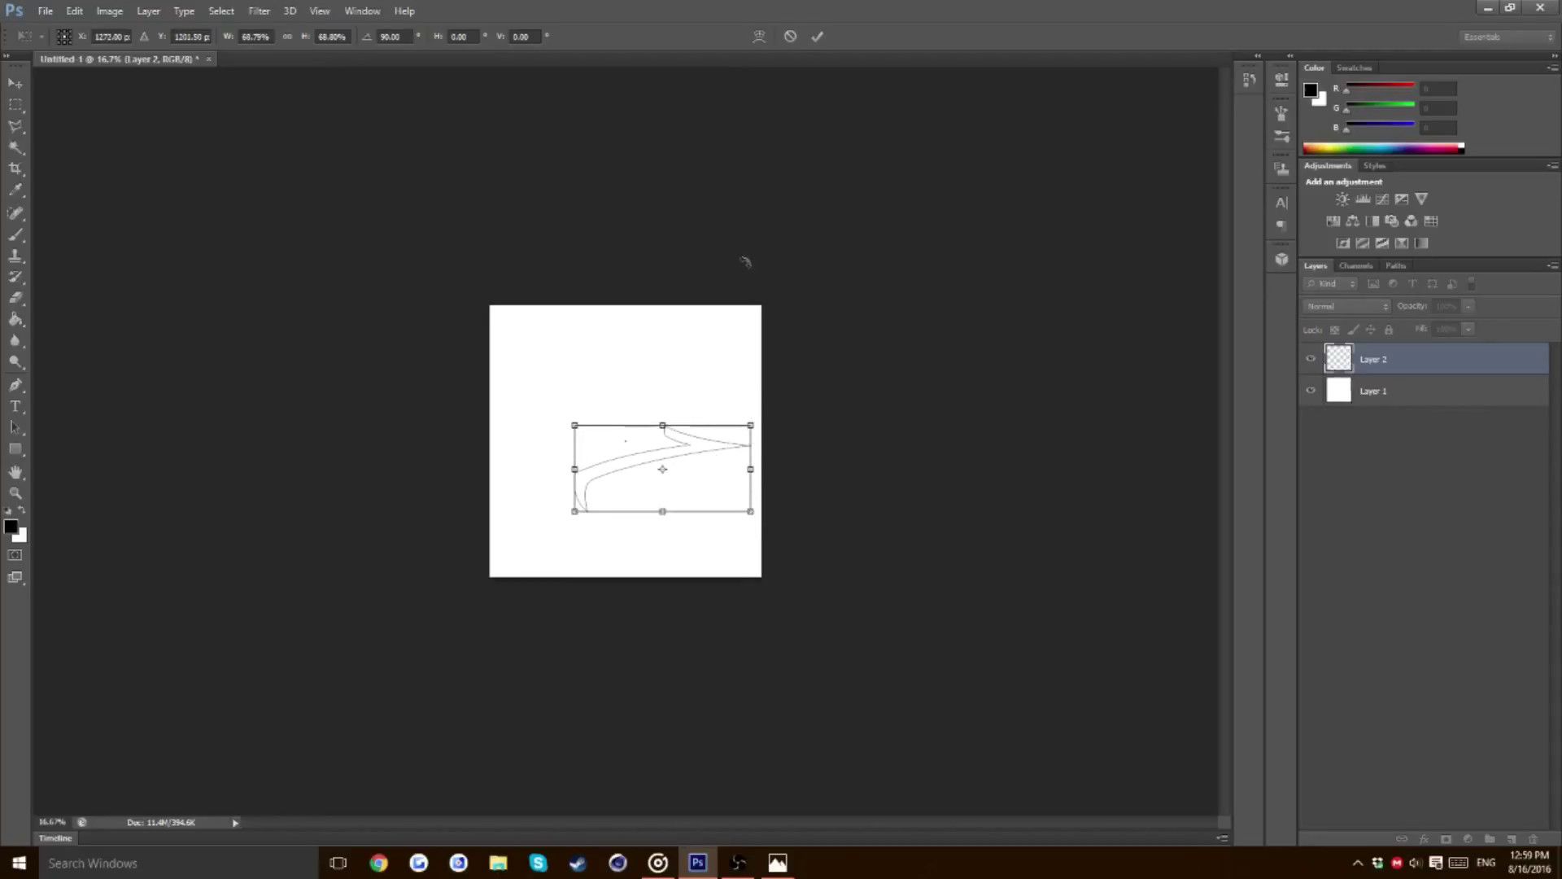
left_click(819, 35)
Transform the path again, adjusting its height, size and position in the lower right
key("ctrl+plus")
key("ctrl+plus")
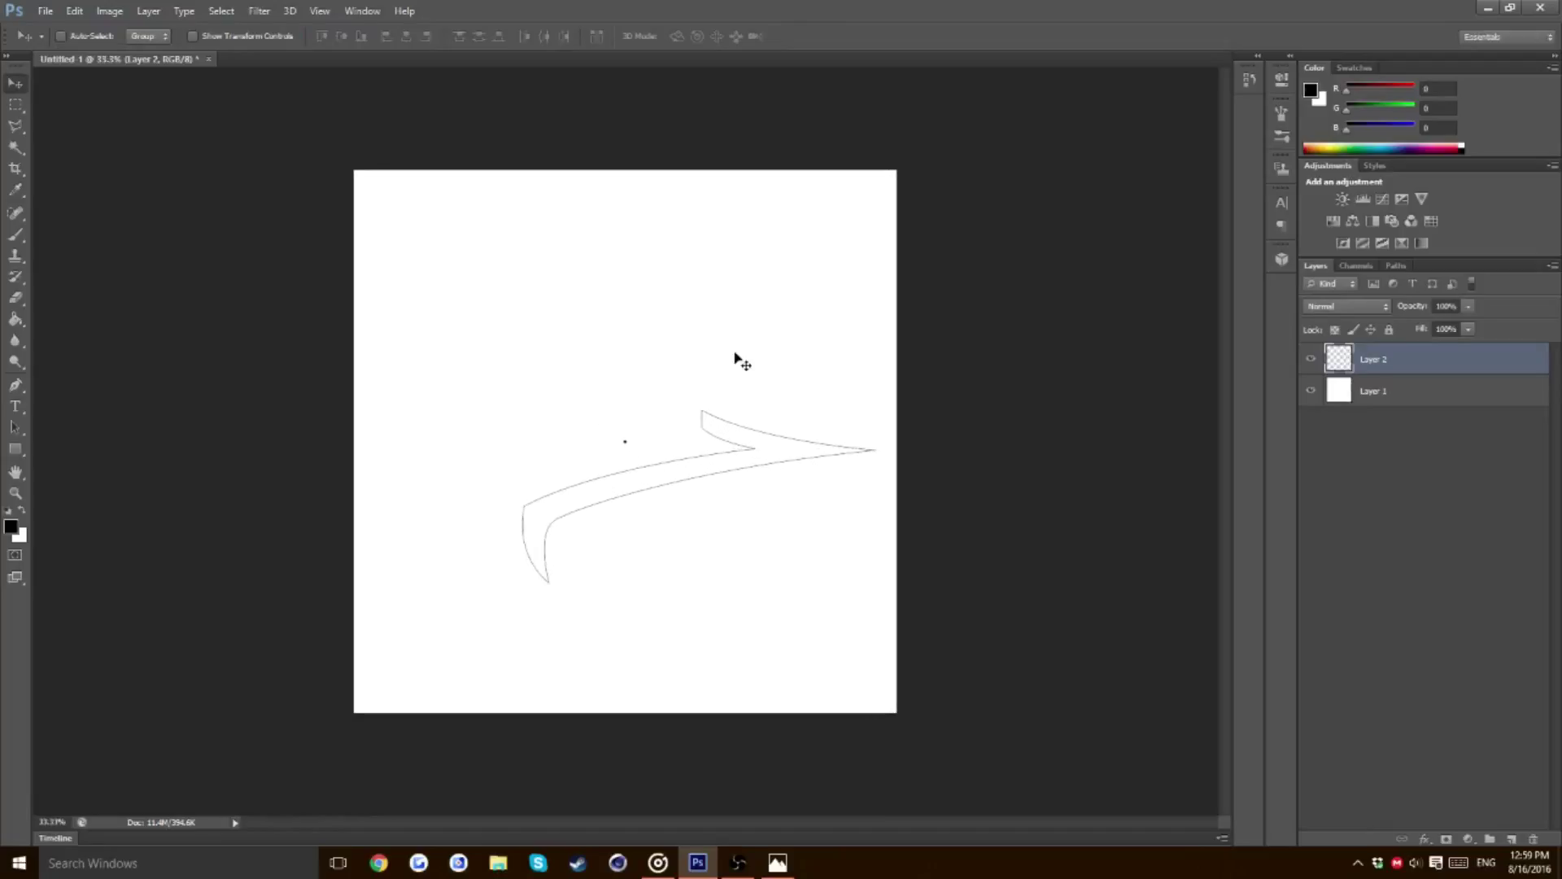
key("t")
key("v")
key("ctrl+t")
left_click_drag(803, 471, 815, 470)
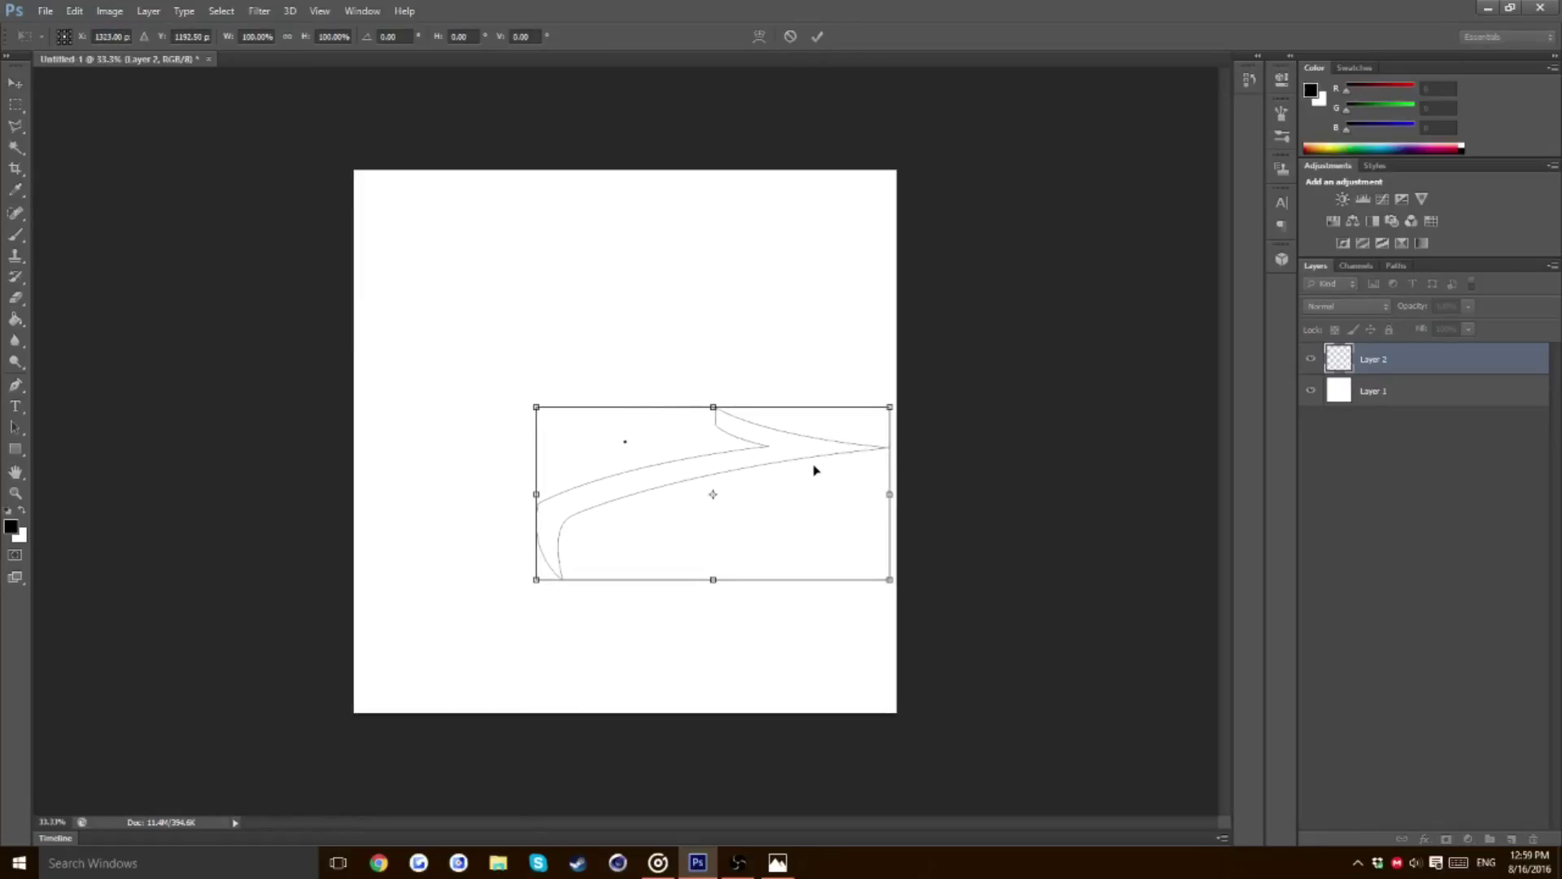
left_click_drag(715, 411, 723, 301)
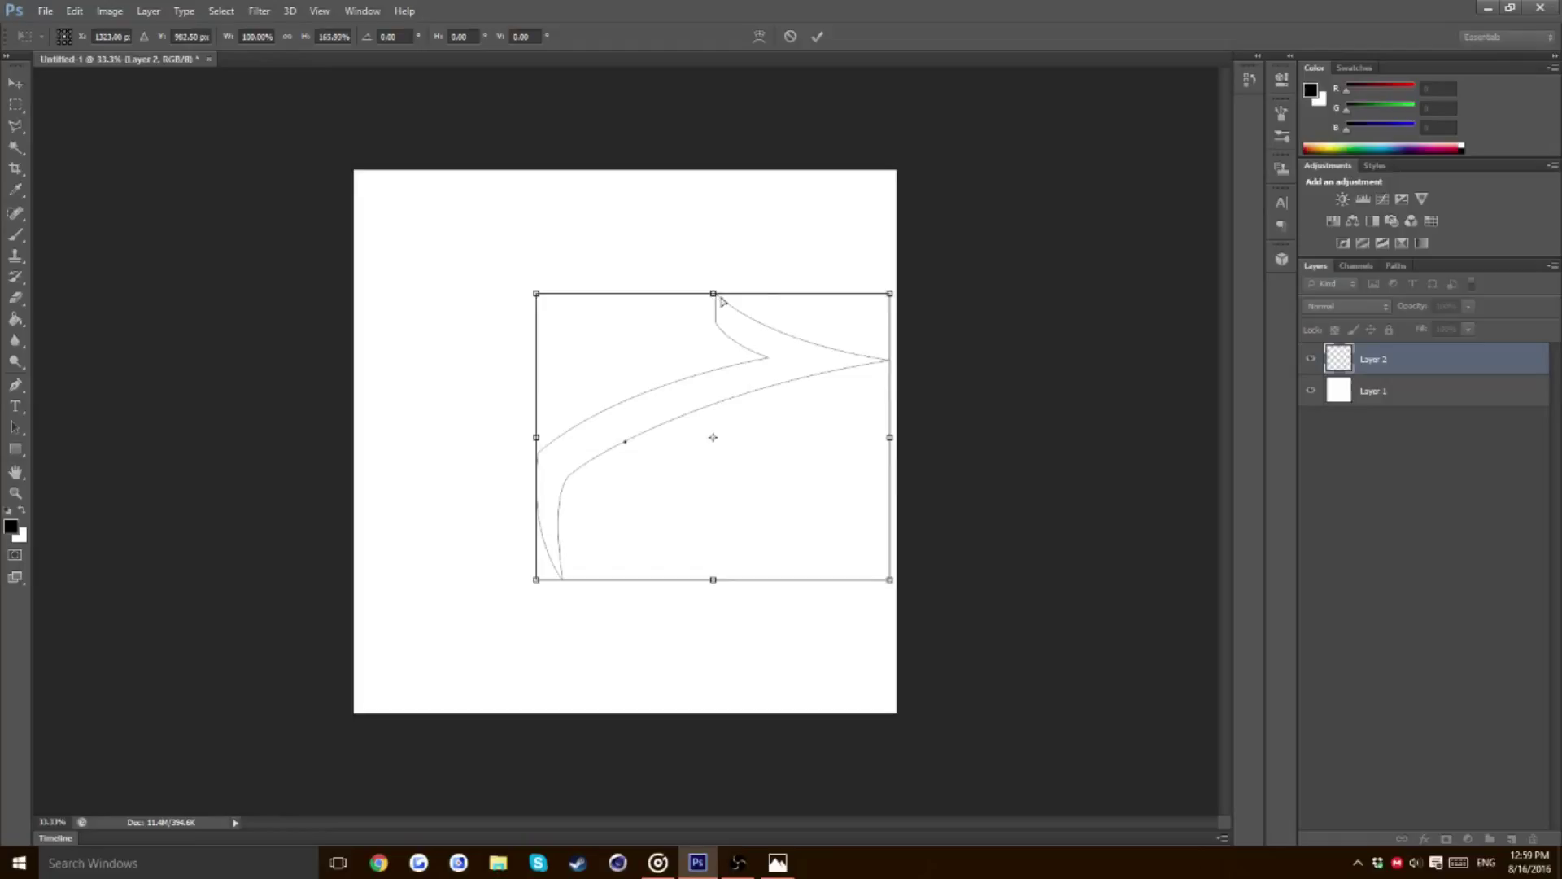
key("ctrl+z")
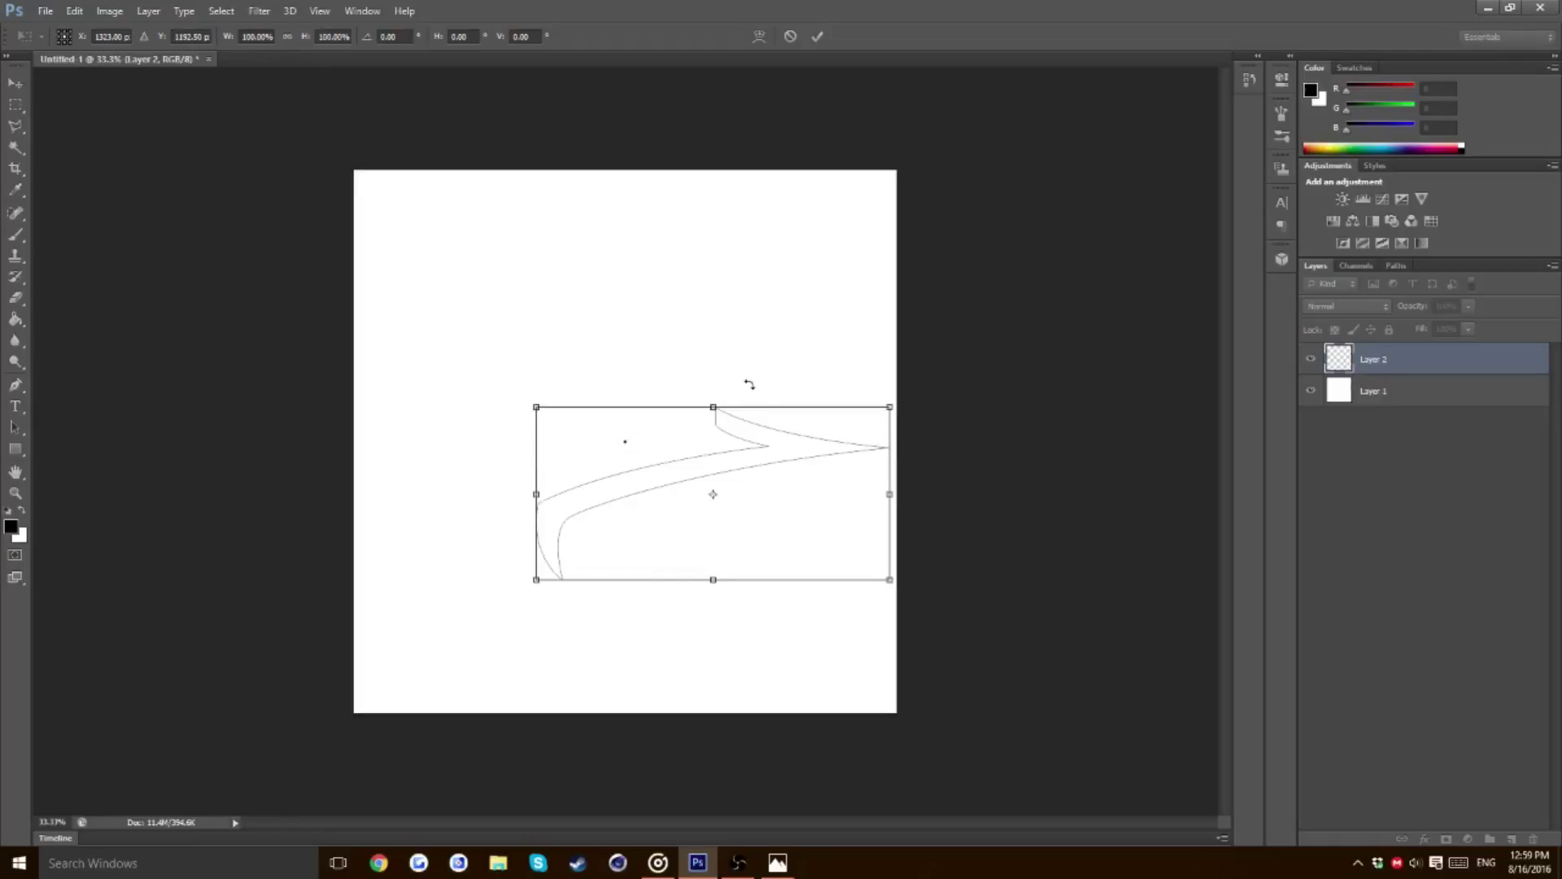
left_click_drag(713, 405, 715, 352)
left_click_drag(715, 439, 714, 469)
left_click_drag(890, 384, 870, 389)
left_click_drag(816, 469, 790, 453)
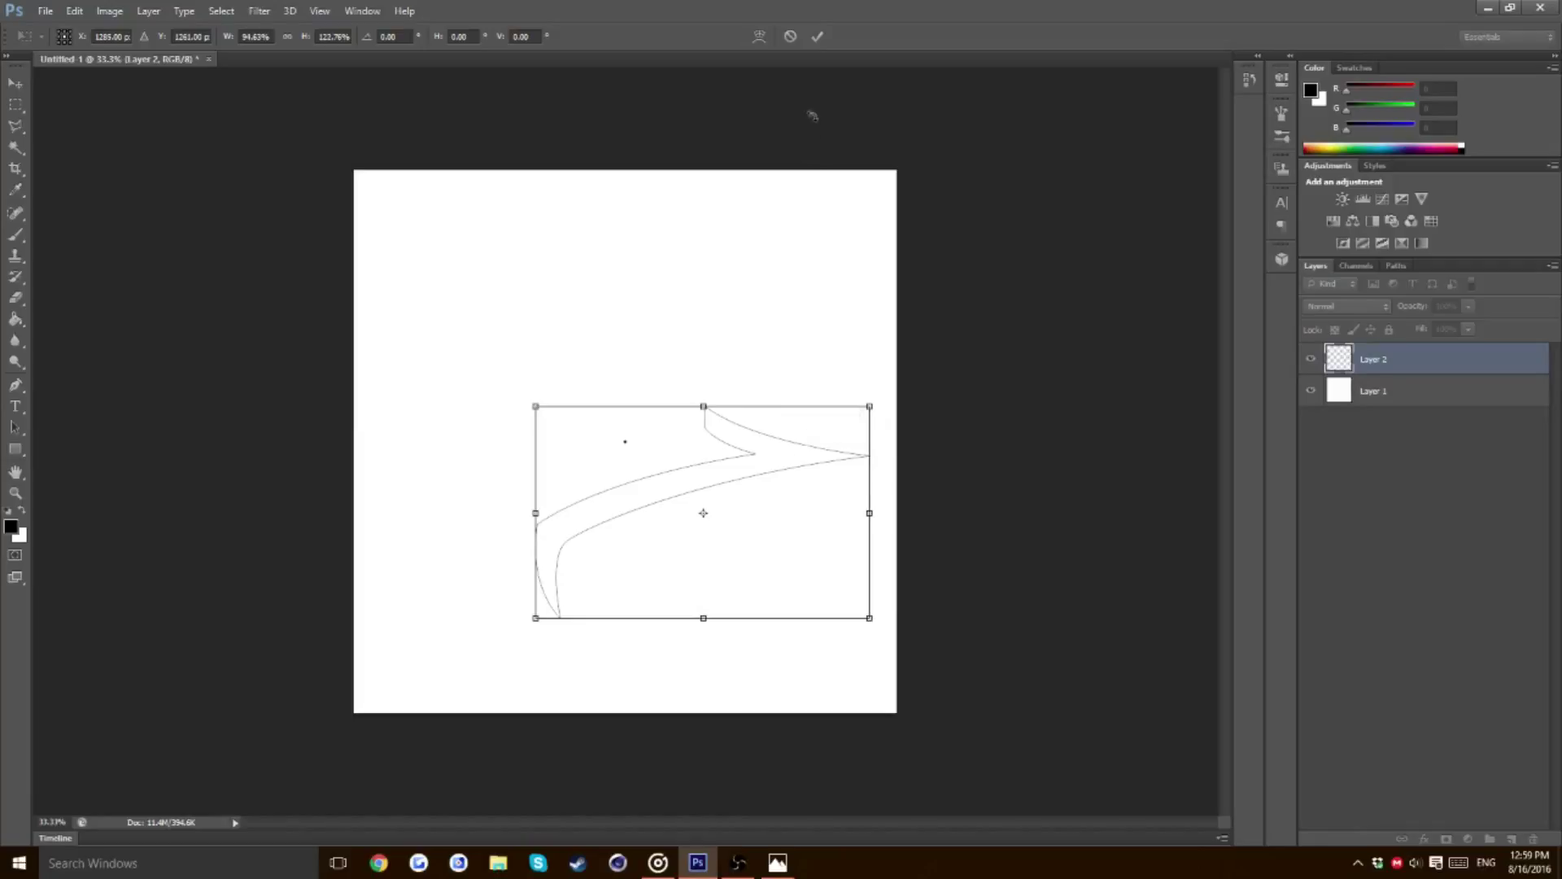
left_click(816, 36)
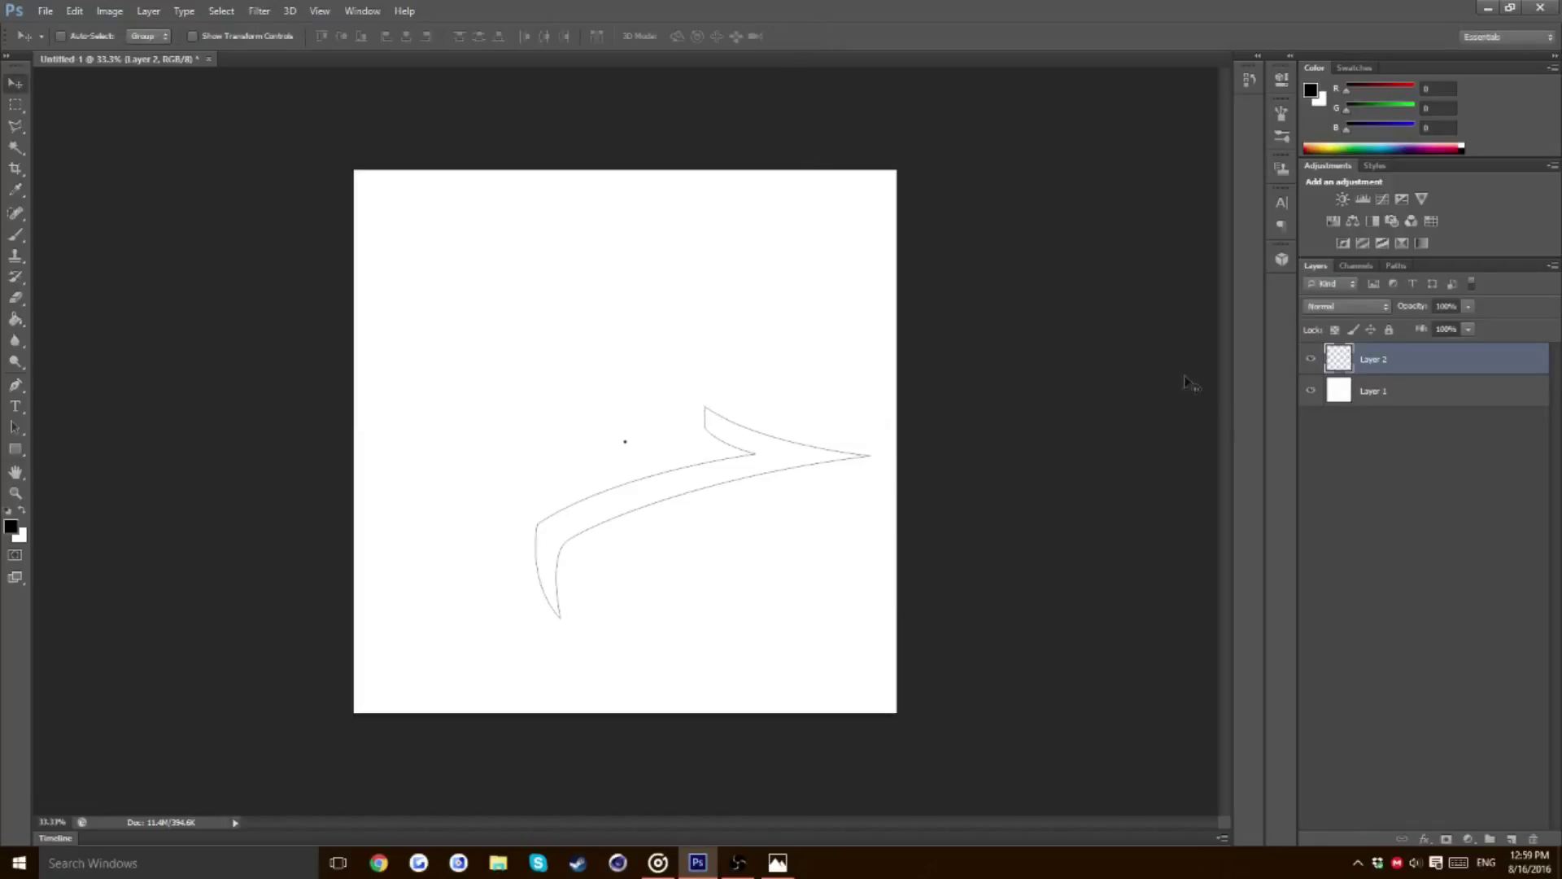
Fill the arm path with black using Fill Path set to Color, then hide the path
left_click(16, 386)
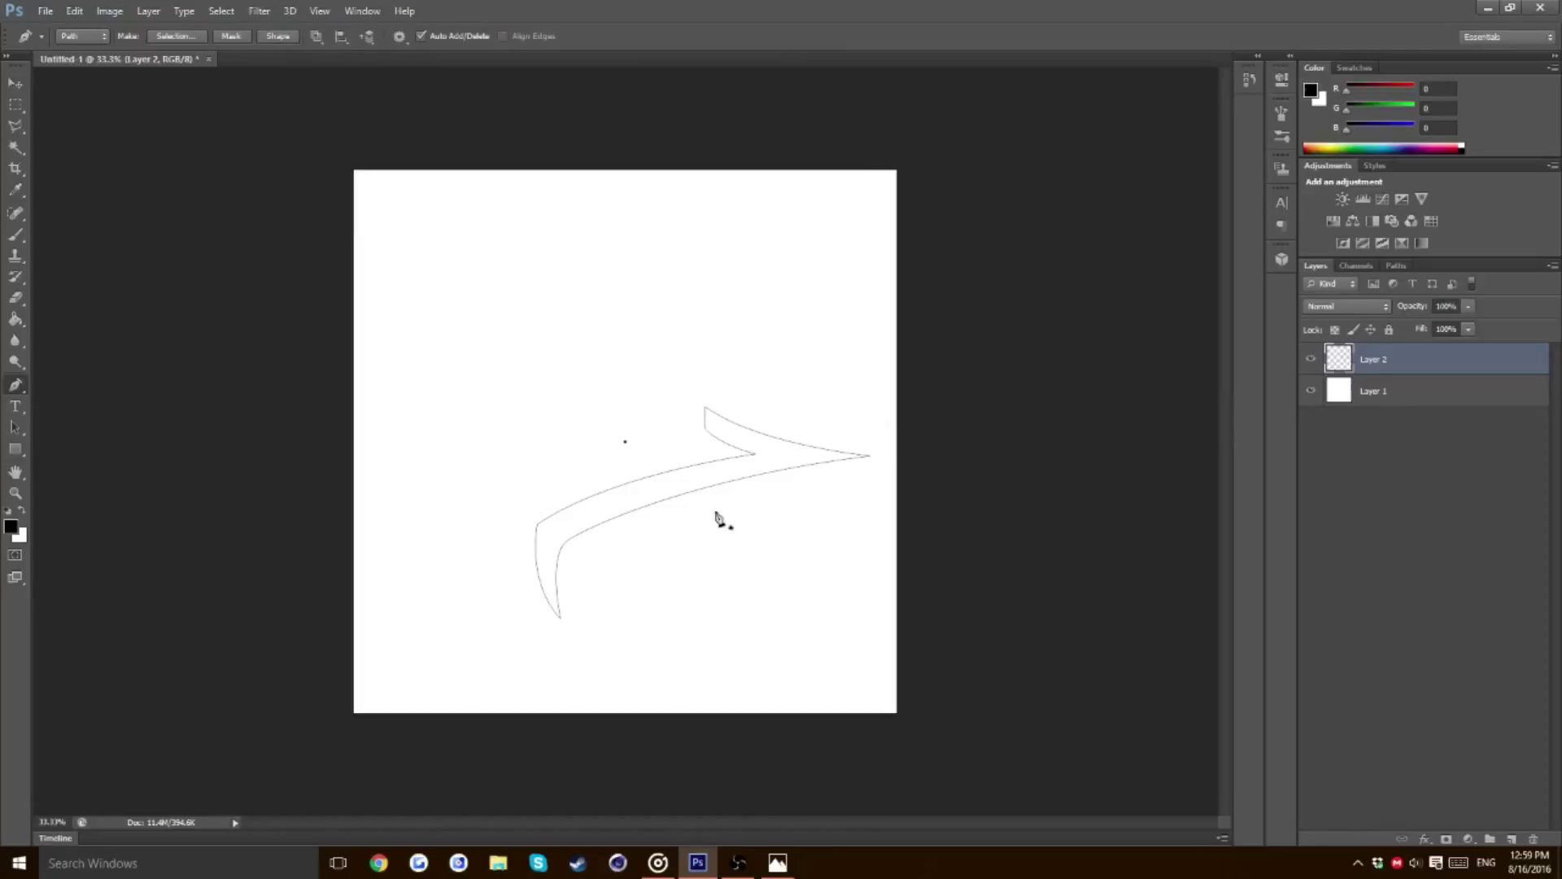
right_click(781, 471)
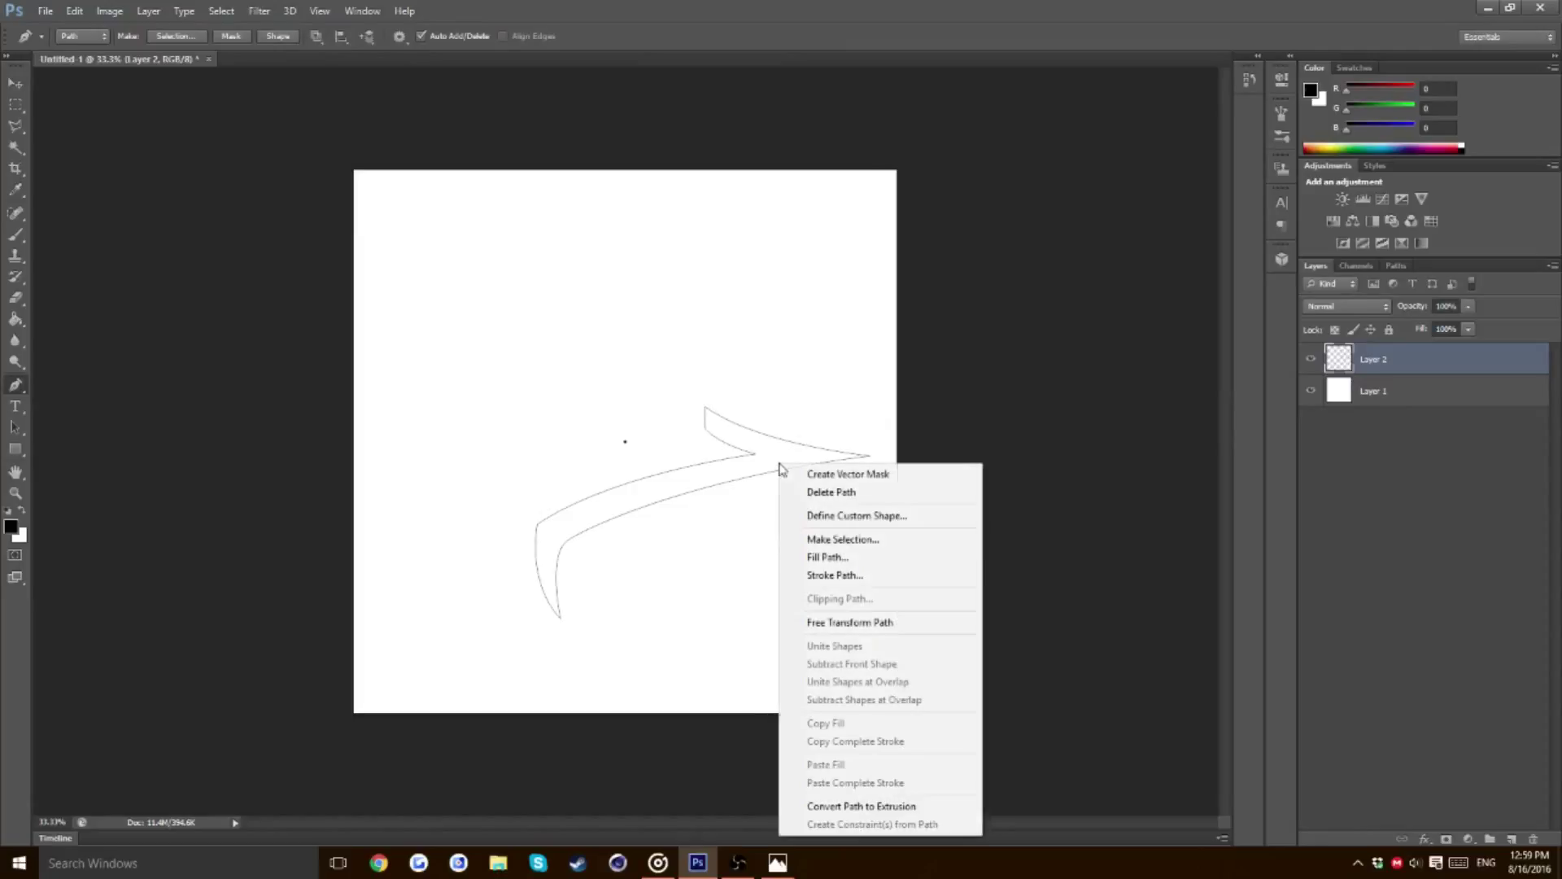
left_click(846, 559)
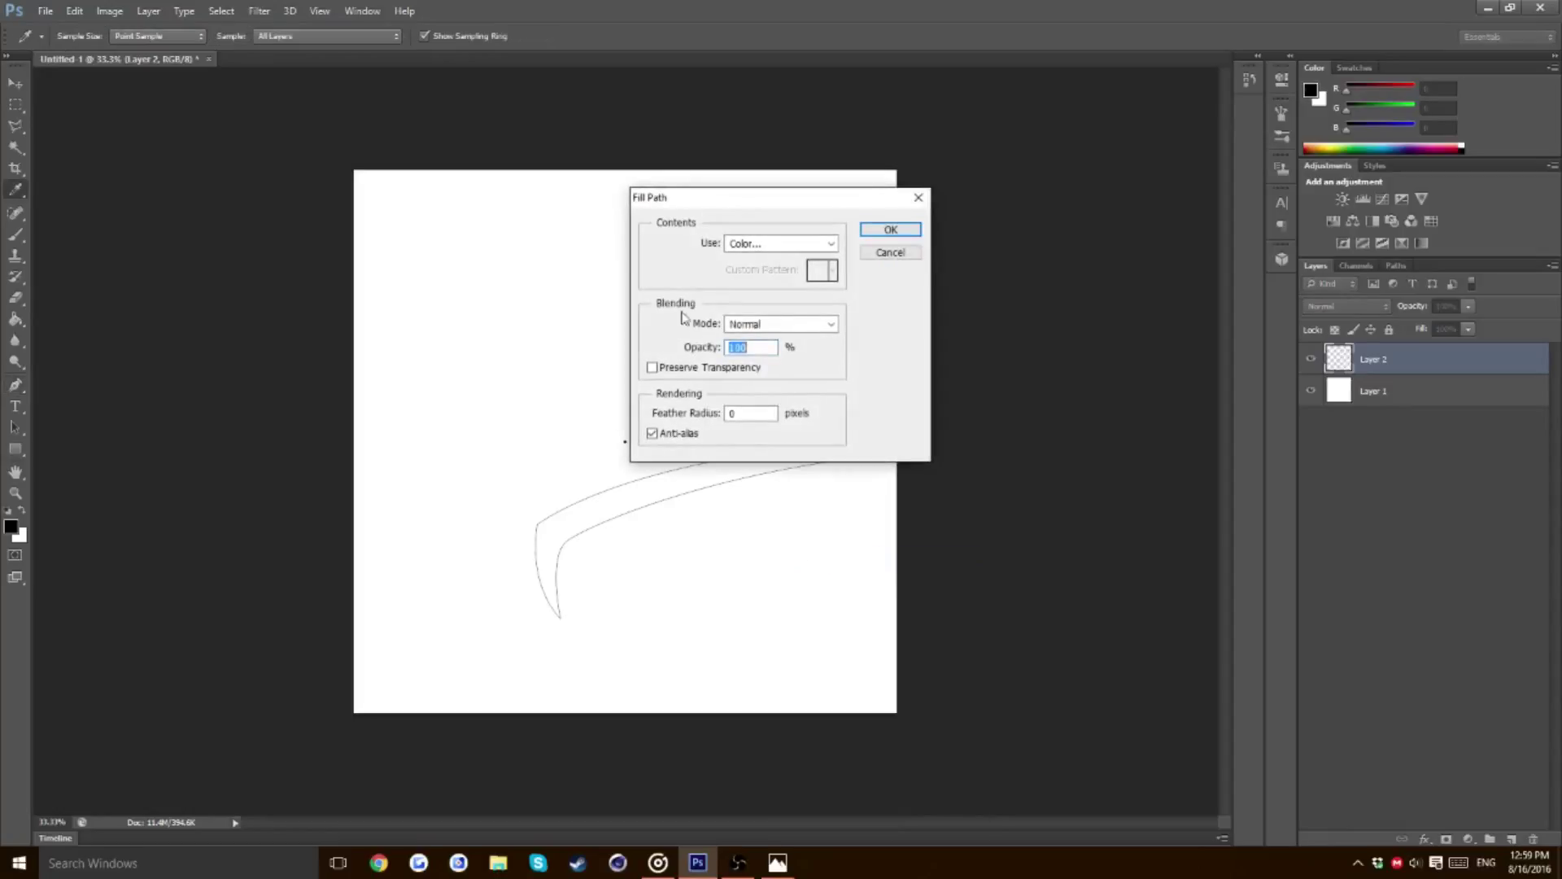
left_click(777, 244)
left_click(765, 293)
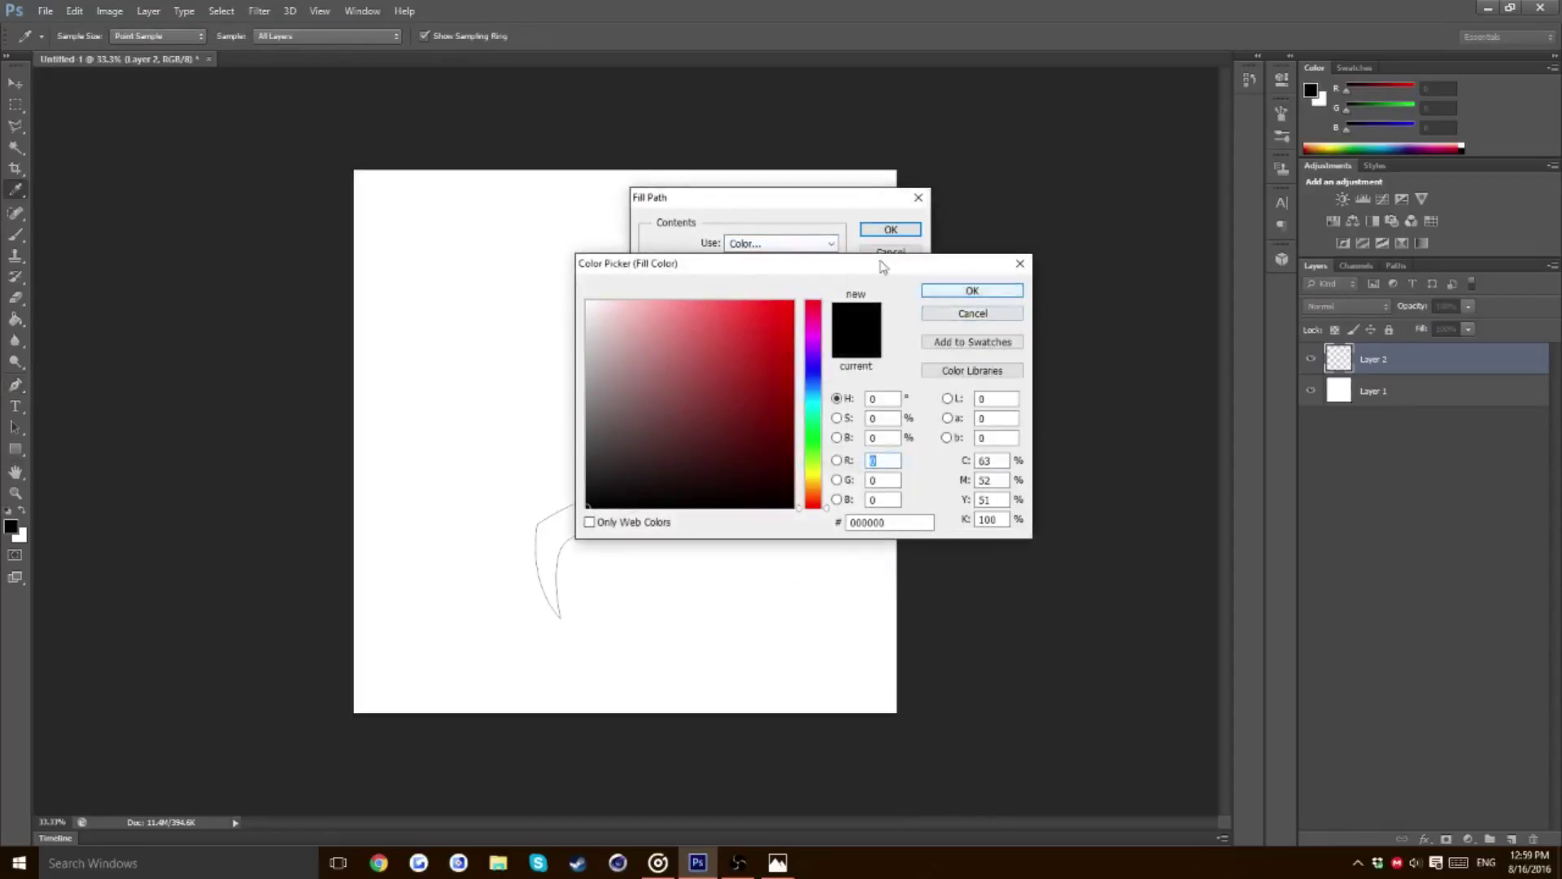
left_click(972, 290)
left_click(889, 231)
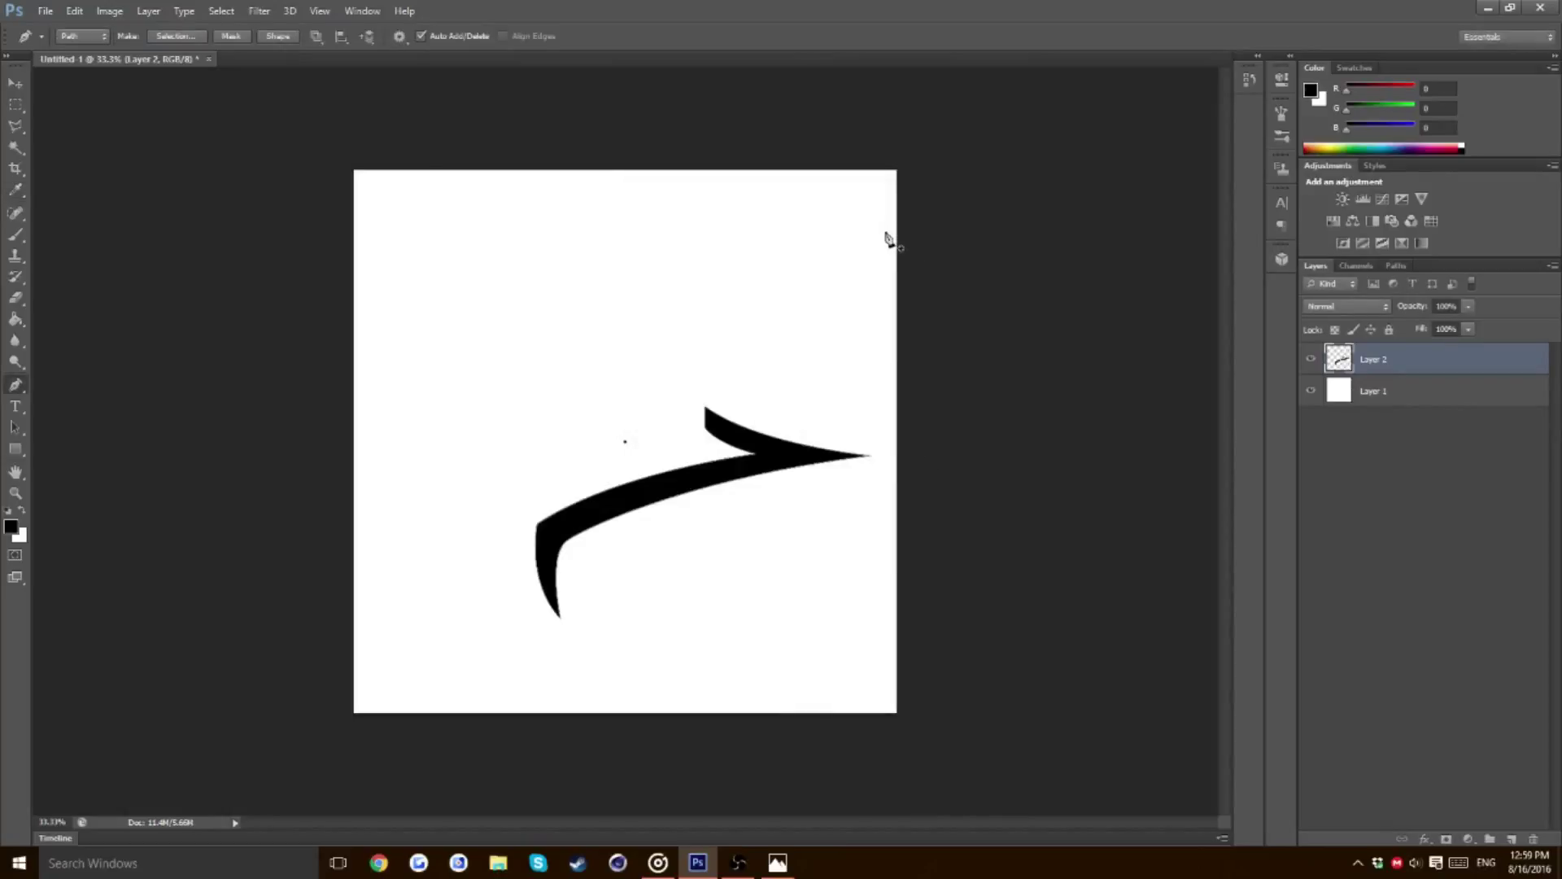
key("Return")
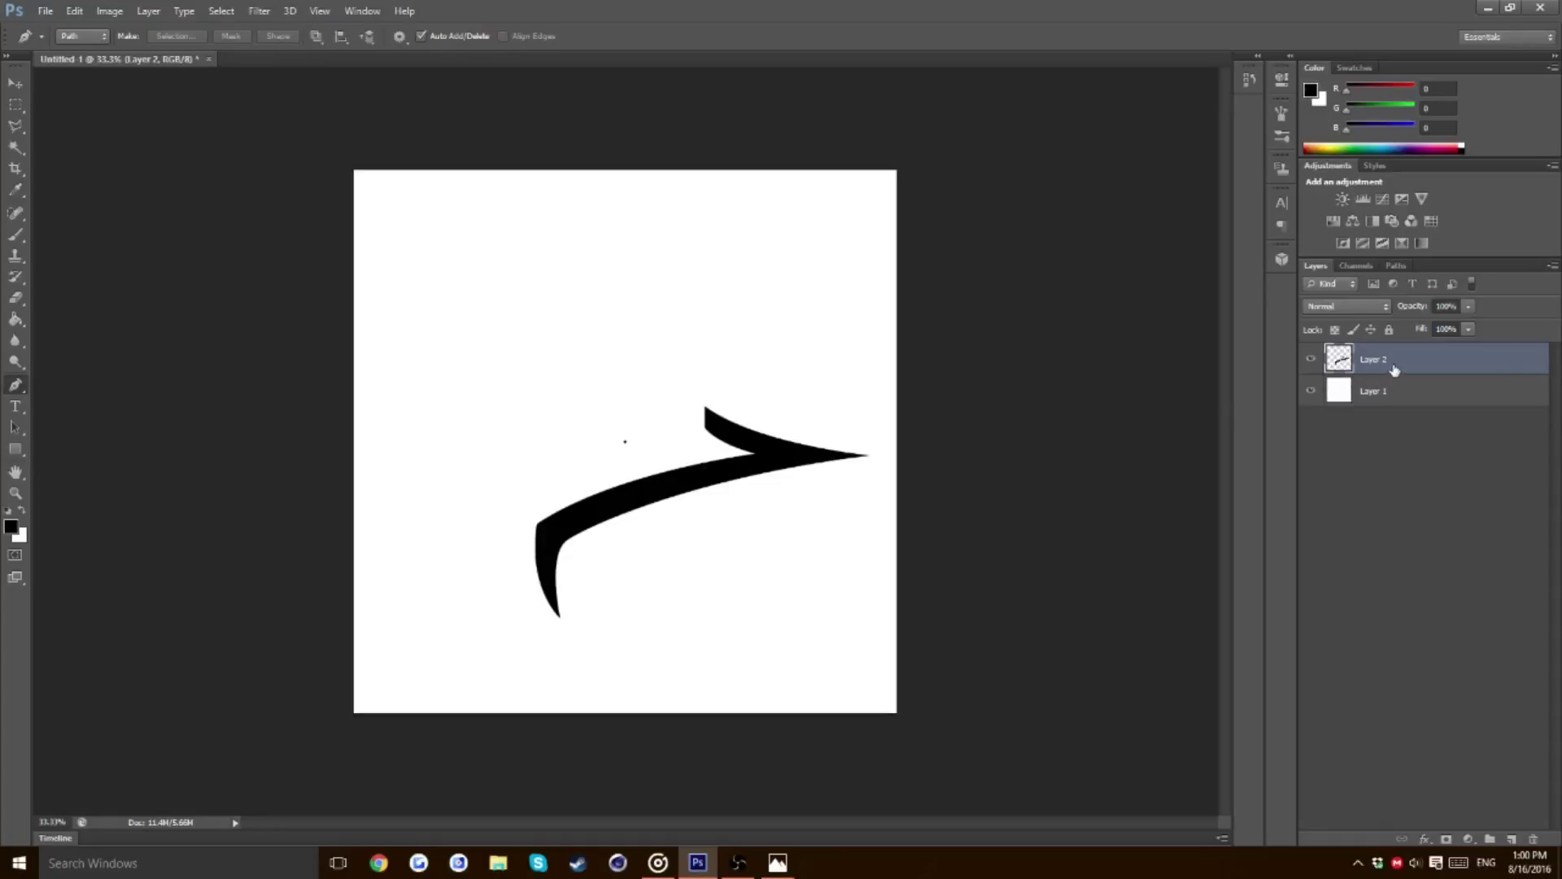
Duplicate the black arm to Layer 2 copy and rotate it -90° around the canvas centre
key("ctrl+j")
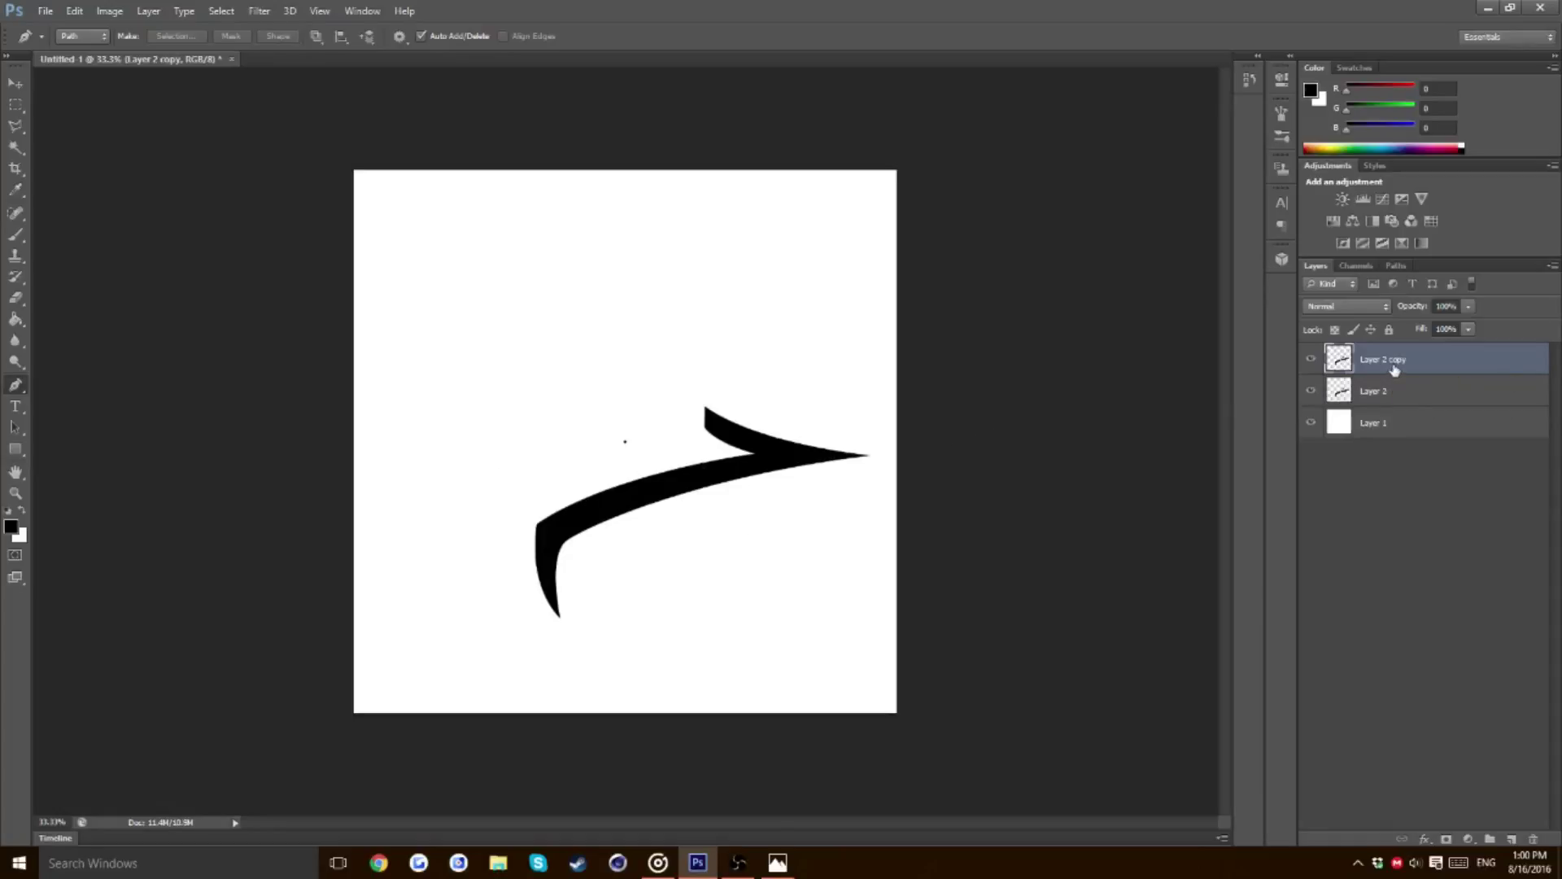
key("ctrl+t")
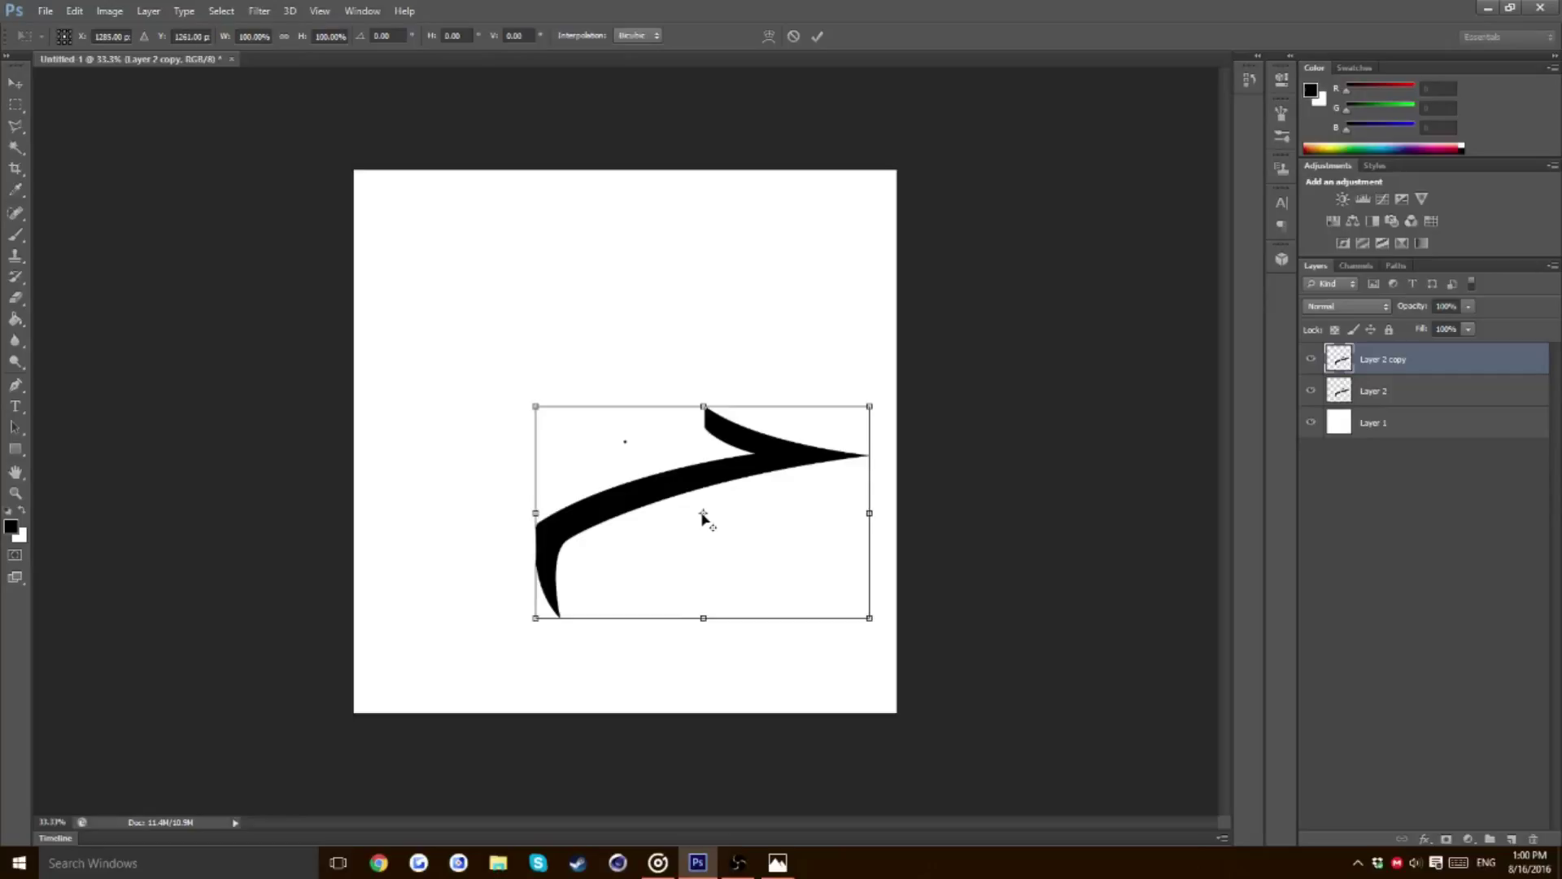
left_click_drag(703, 515, 625, 444)
key("ctrl+plus")
key("ctrl+plus")
key("ctrl+plus")
key("ctrl+plus")
key("ctrl+plus")
key("ctrl+plus")
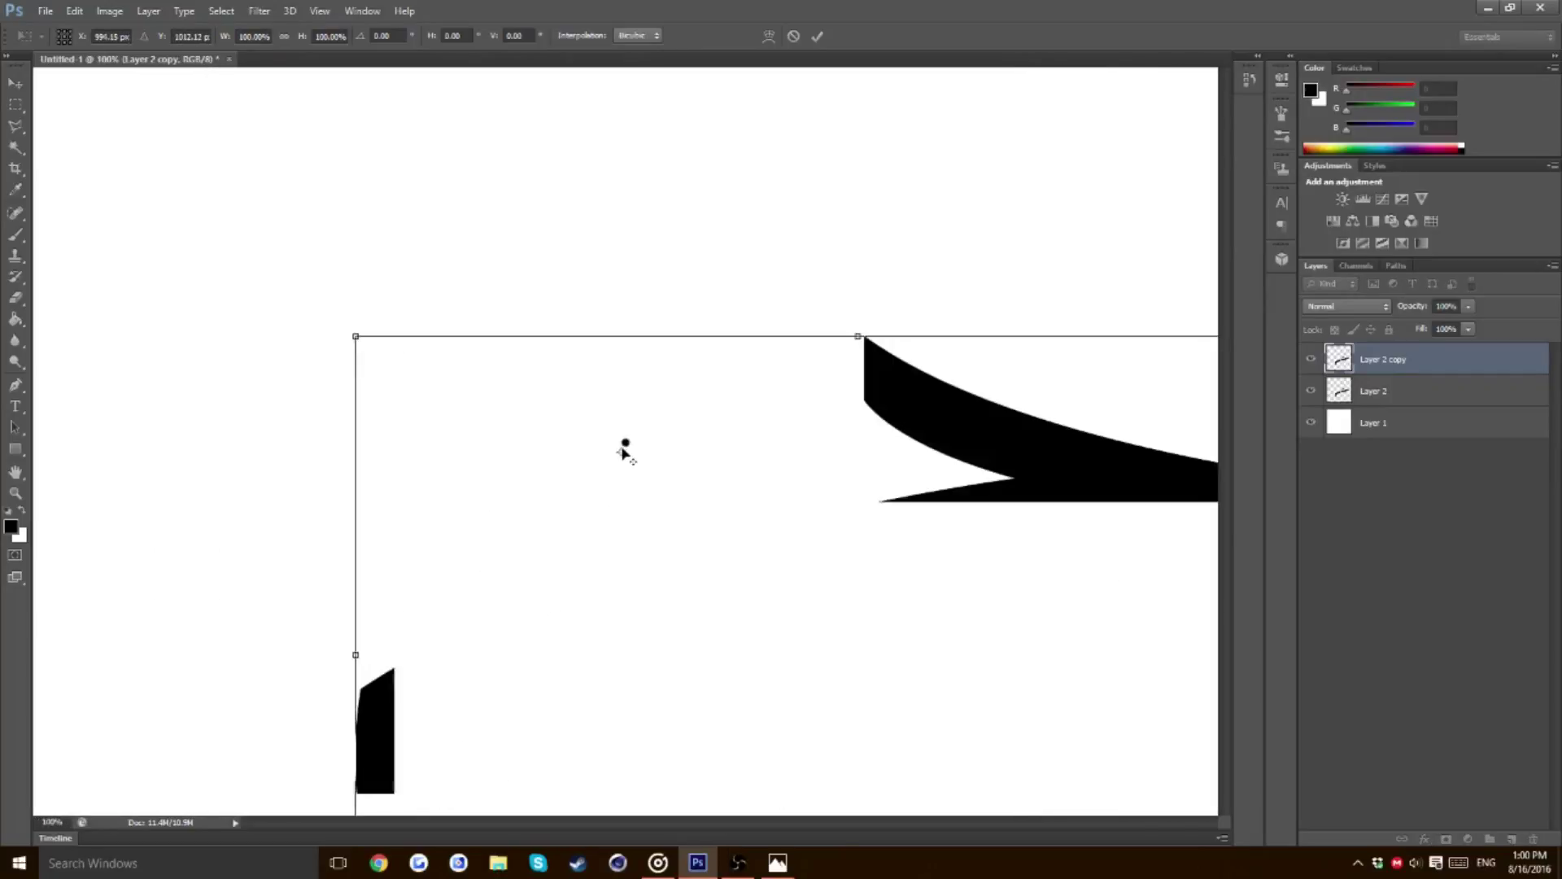
left_click_drag(623, 446, 625, 444)
key("ctrl+minus")
key("ctrl+minus")
key("ctrl+minus")
key("ctrl+minus")
key("ctrl+minus")
key("ctrl+minus")
key("ctrl+minus")
key("ctrl+minus")
key("ctrl+minus")
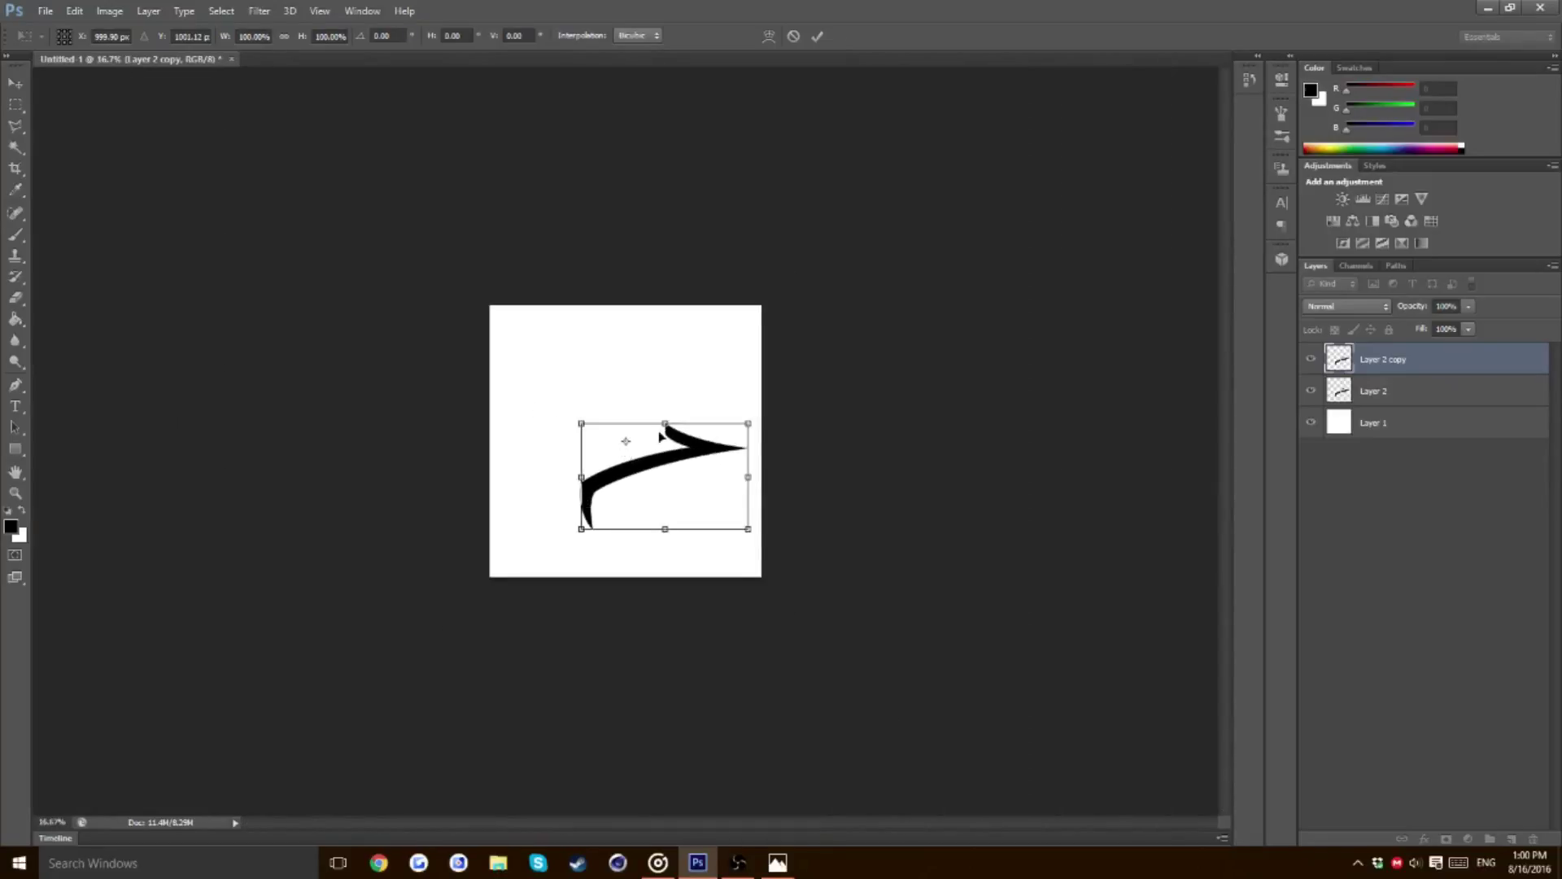
key("ctrl+plus")
key("ctrl+plus")
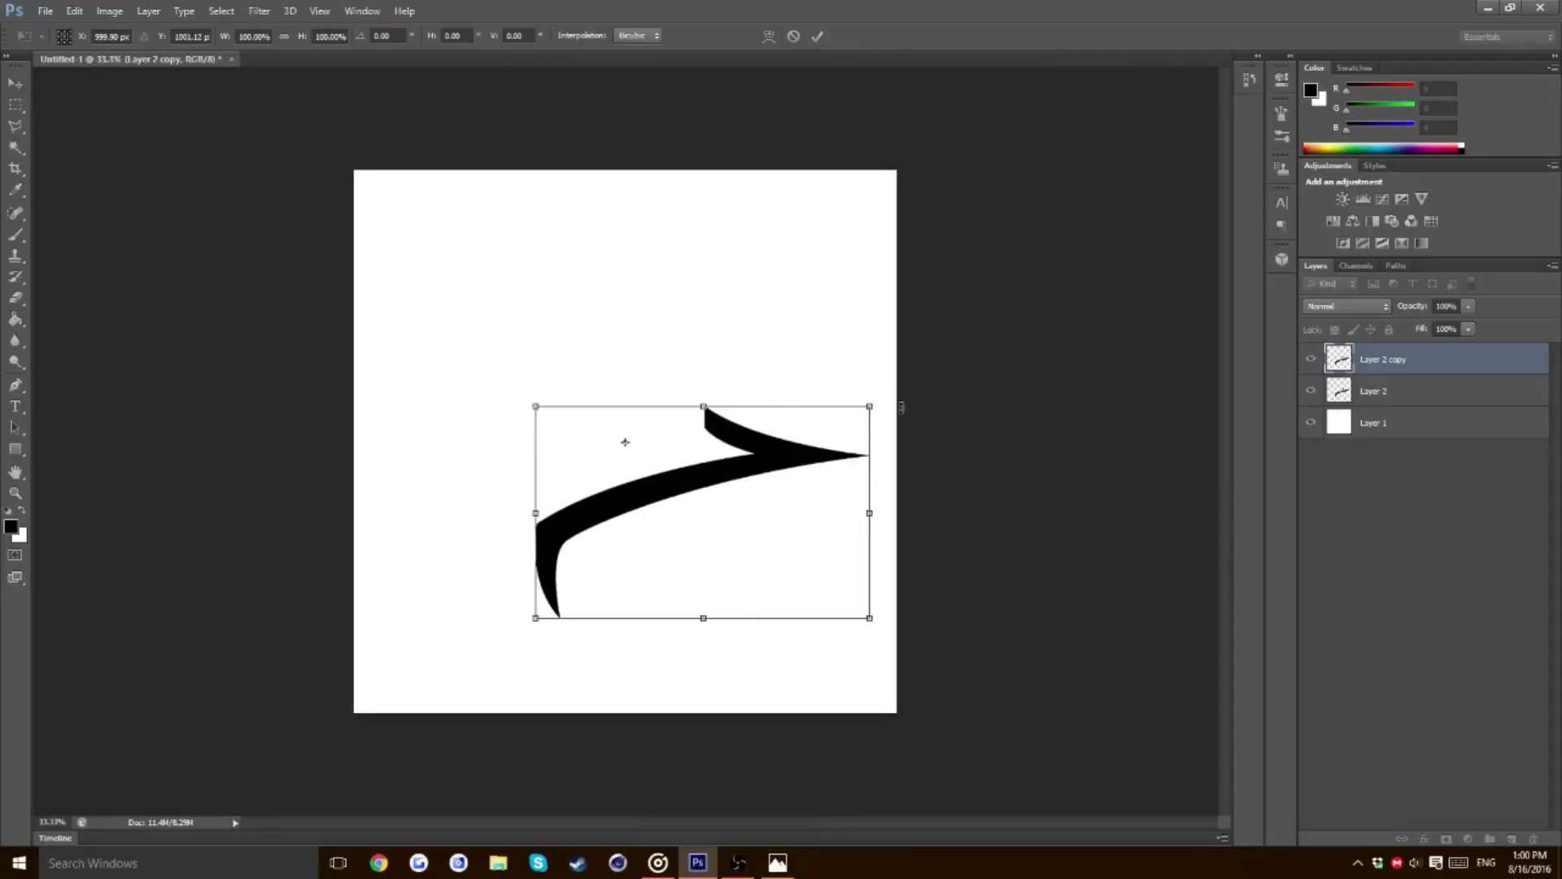
left_click_drag(856, 345, 597, 245)
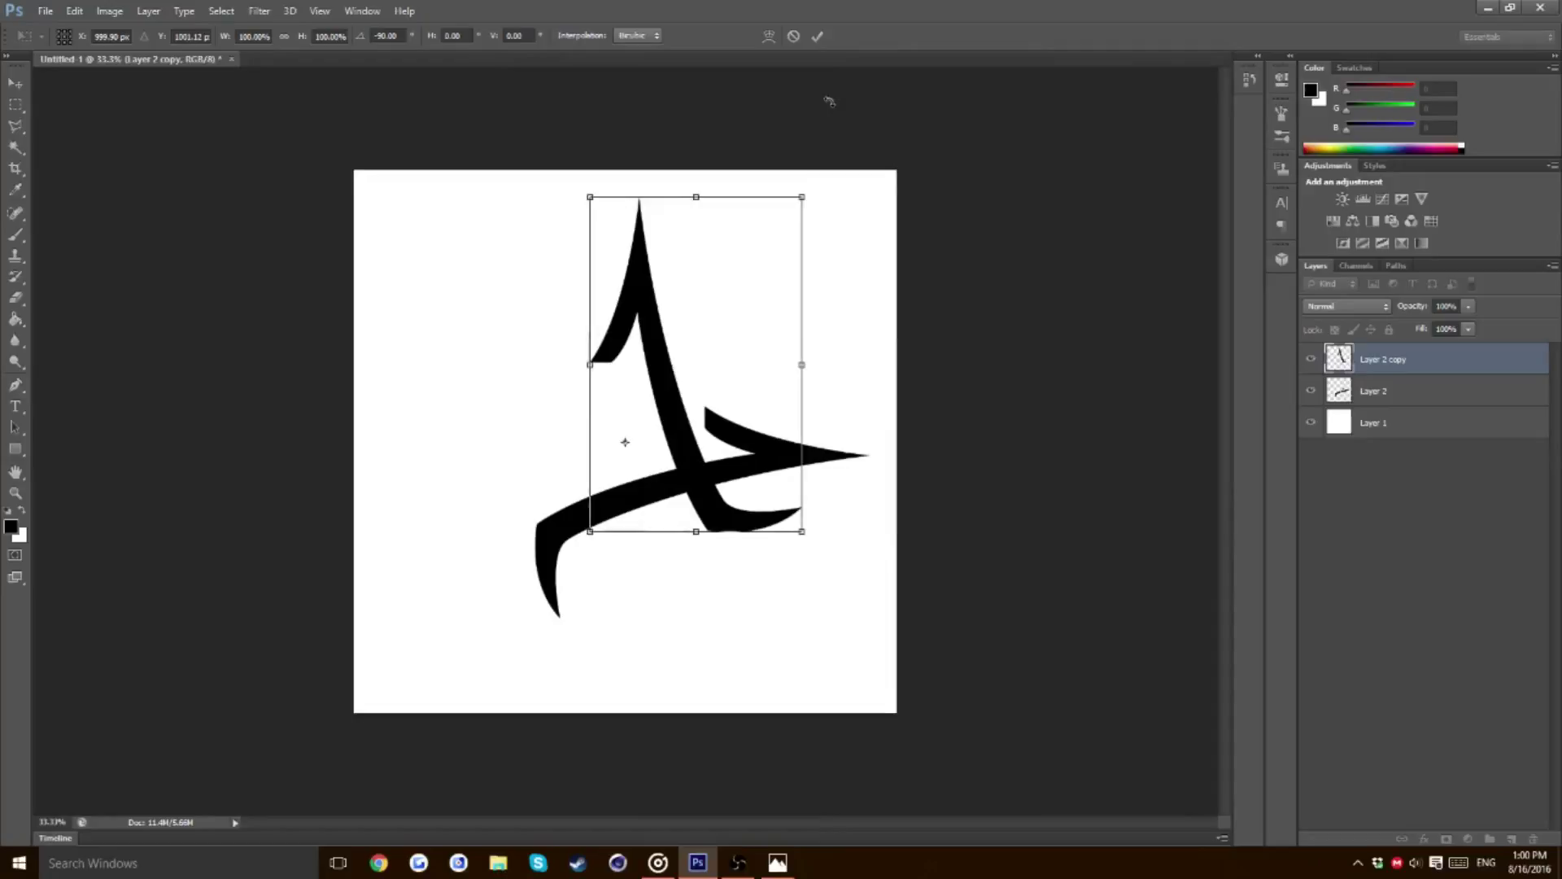
left_click(816, 36)
key("p")
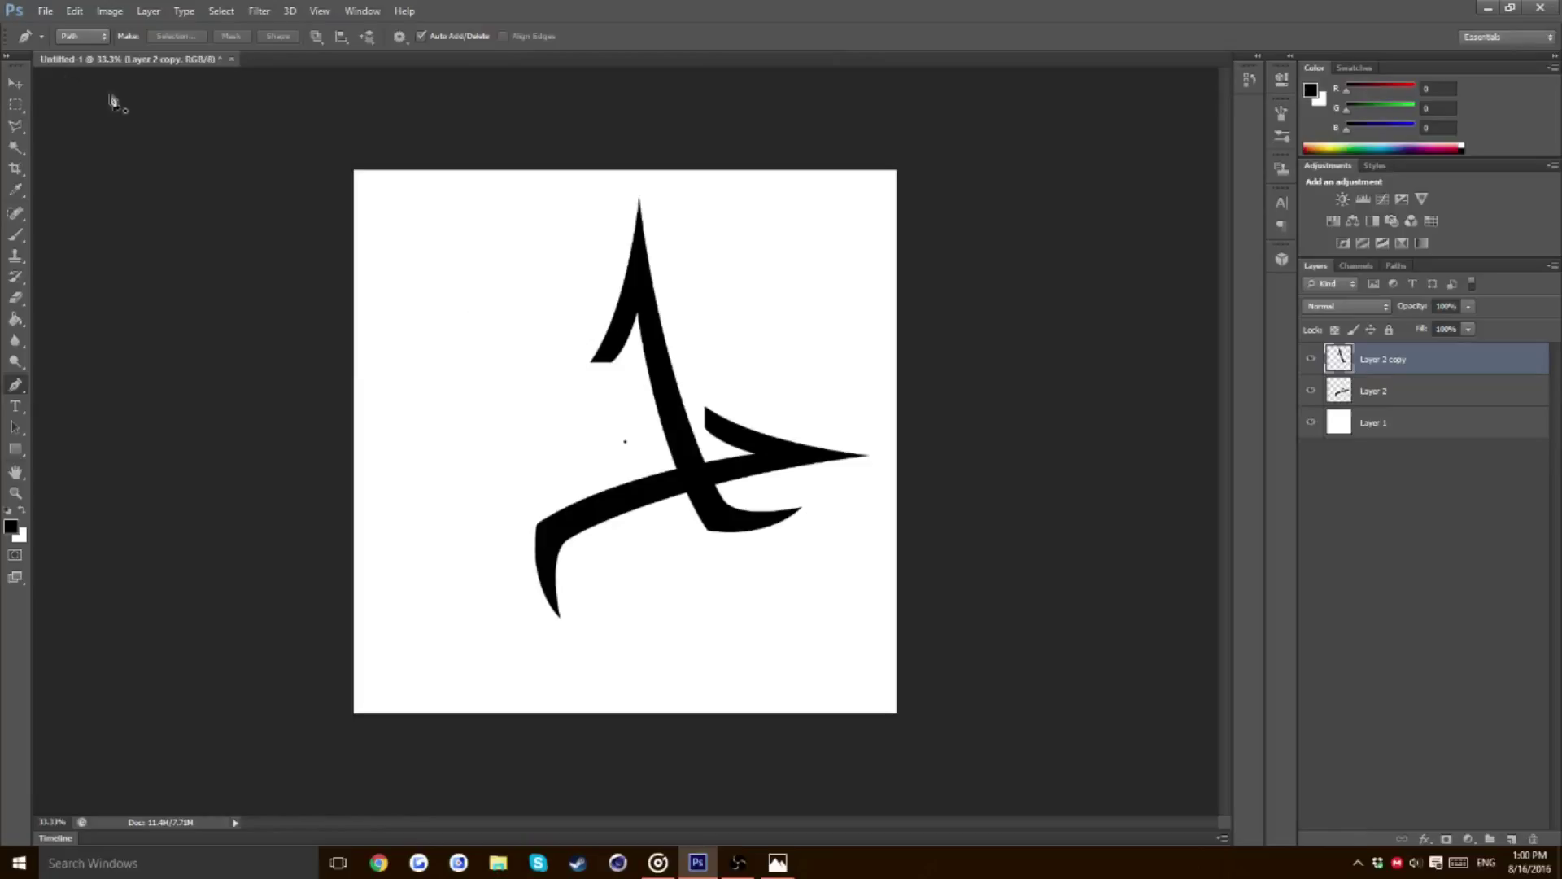
left_click(15, 83)
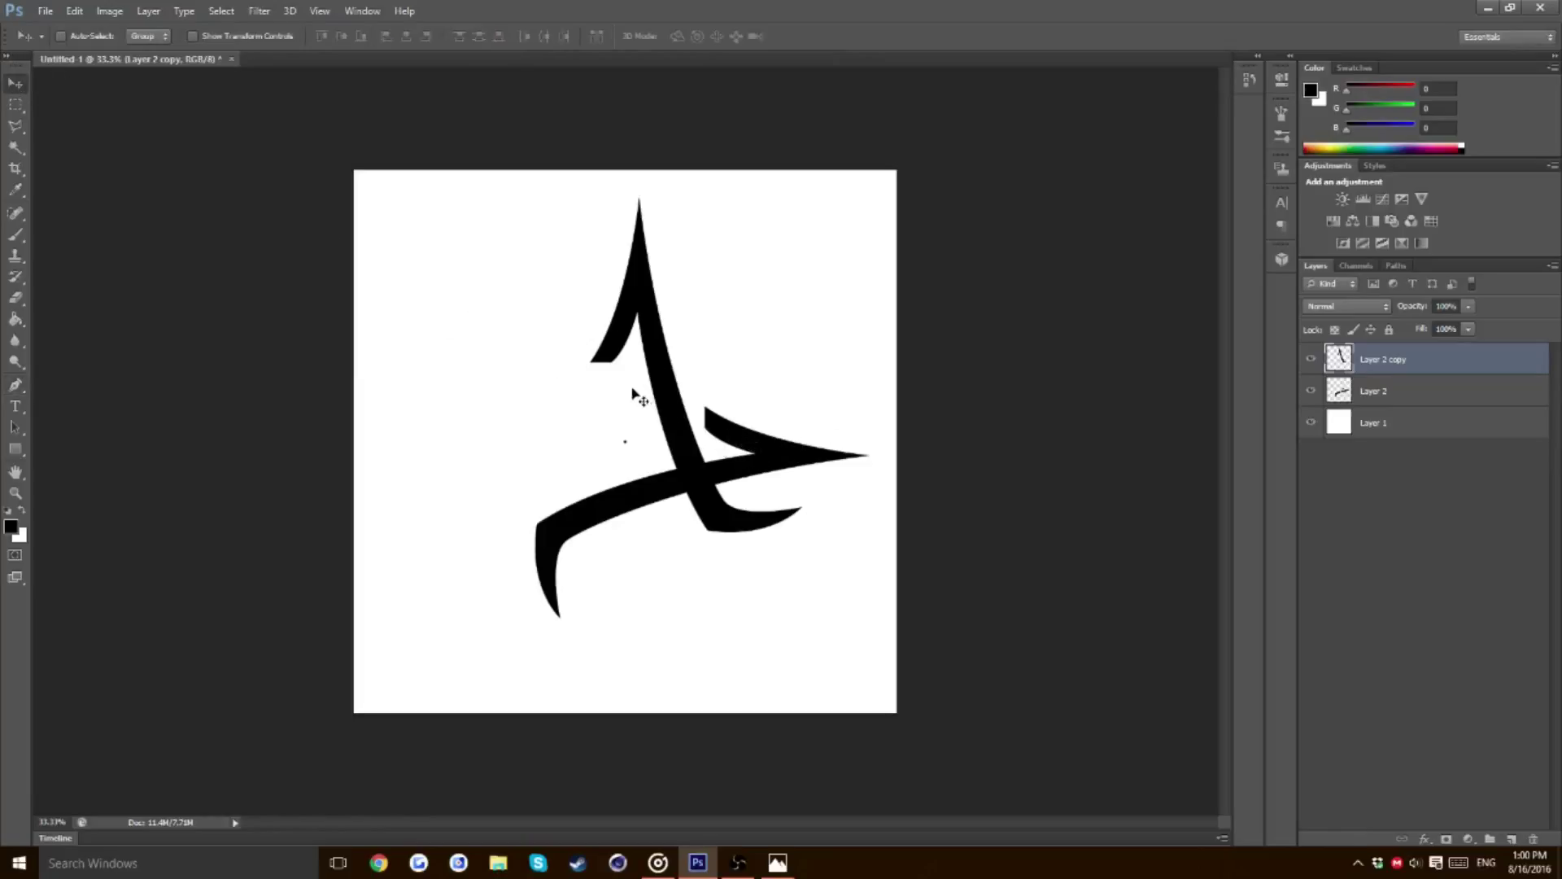
Delete the rotated copy and shift the original black arm slightly left
key("Delete")
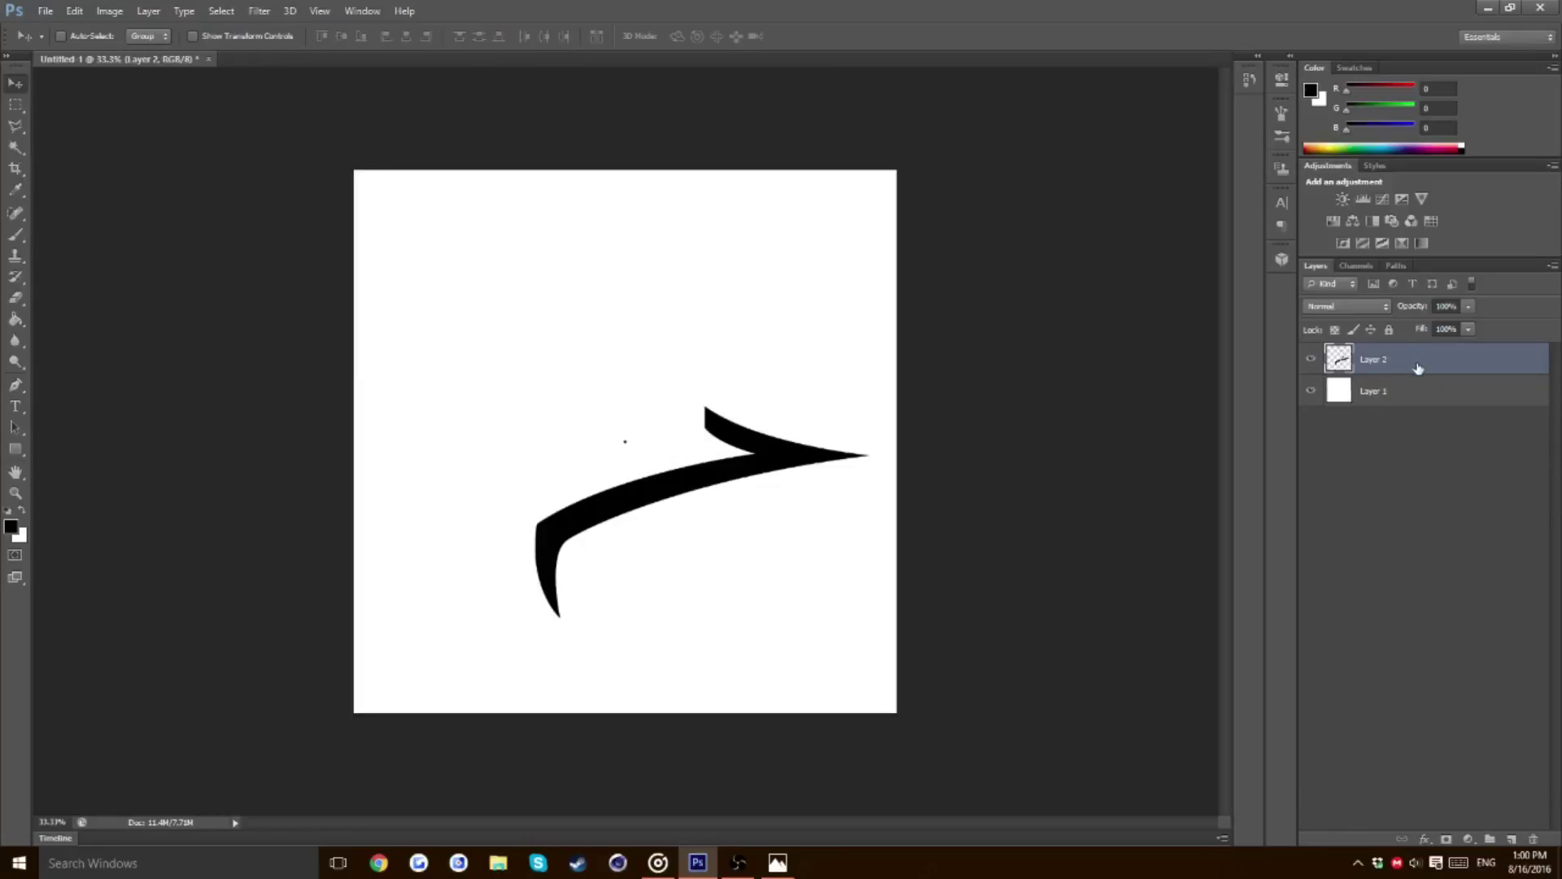
key("ctrl+t")
left_click_drag(742, 468, 720, 476)
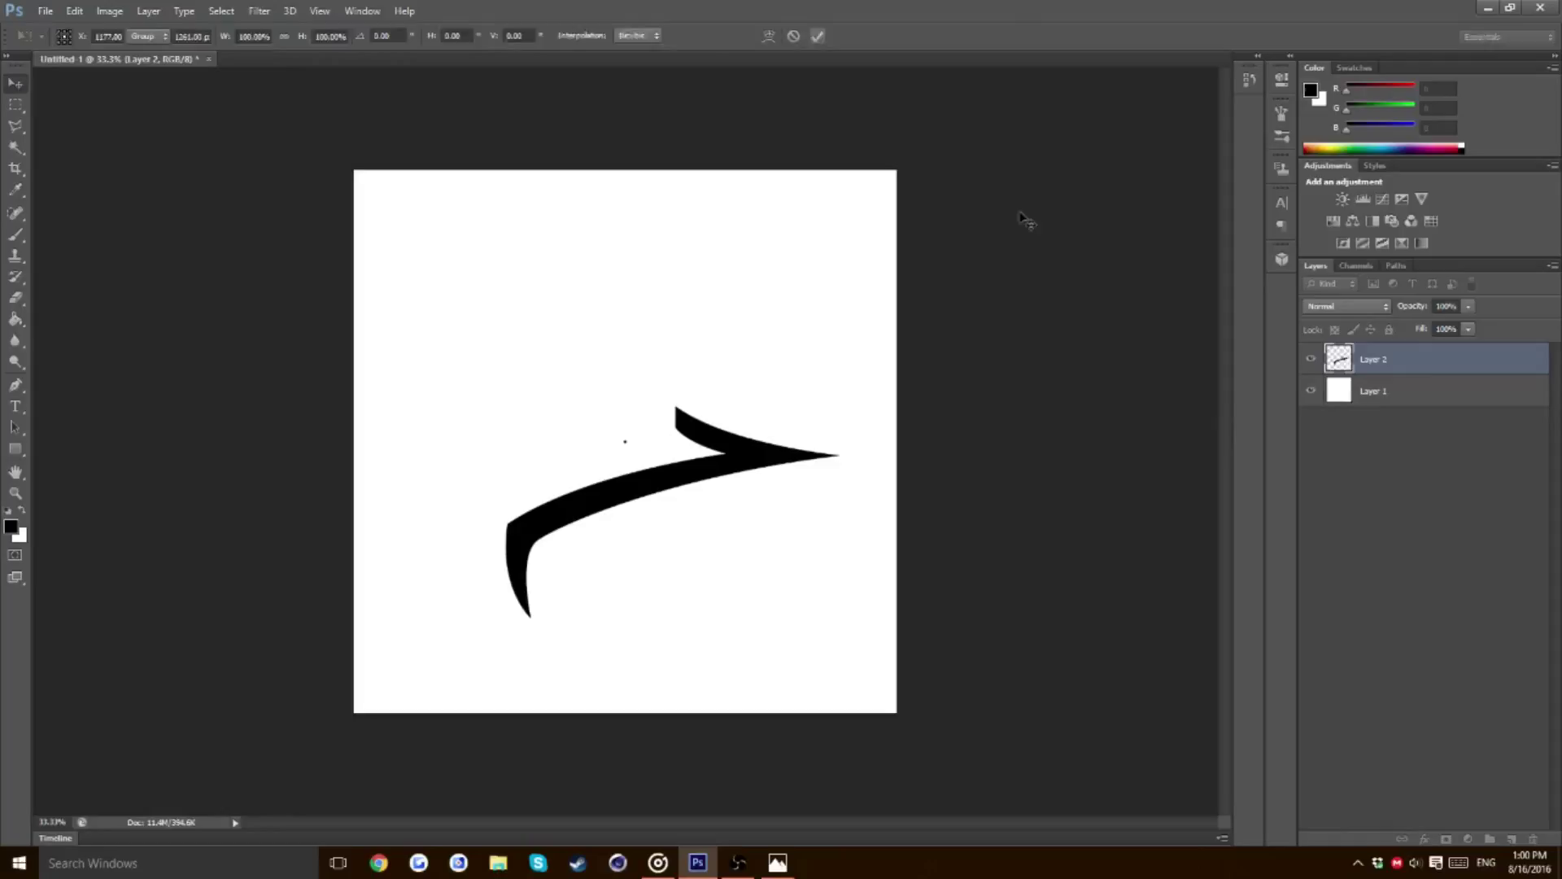
key("Return")
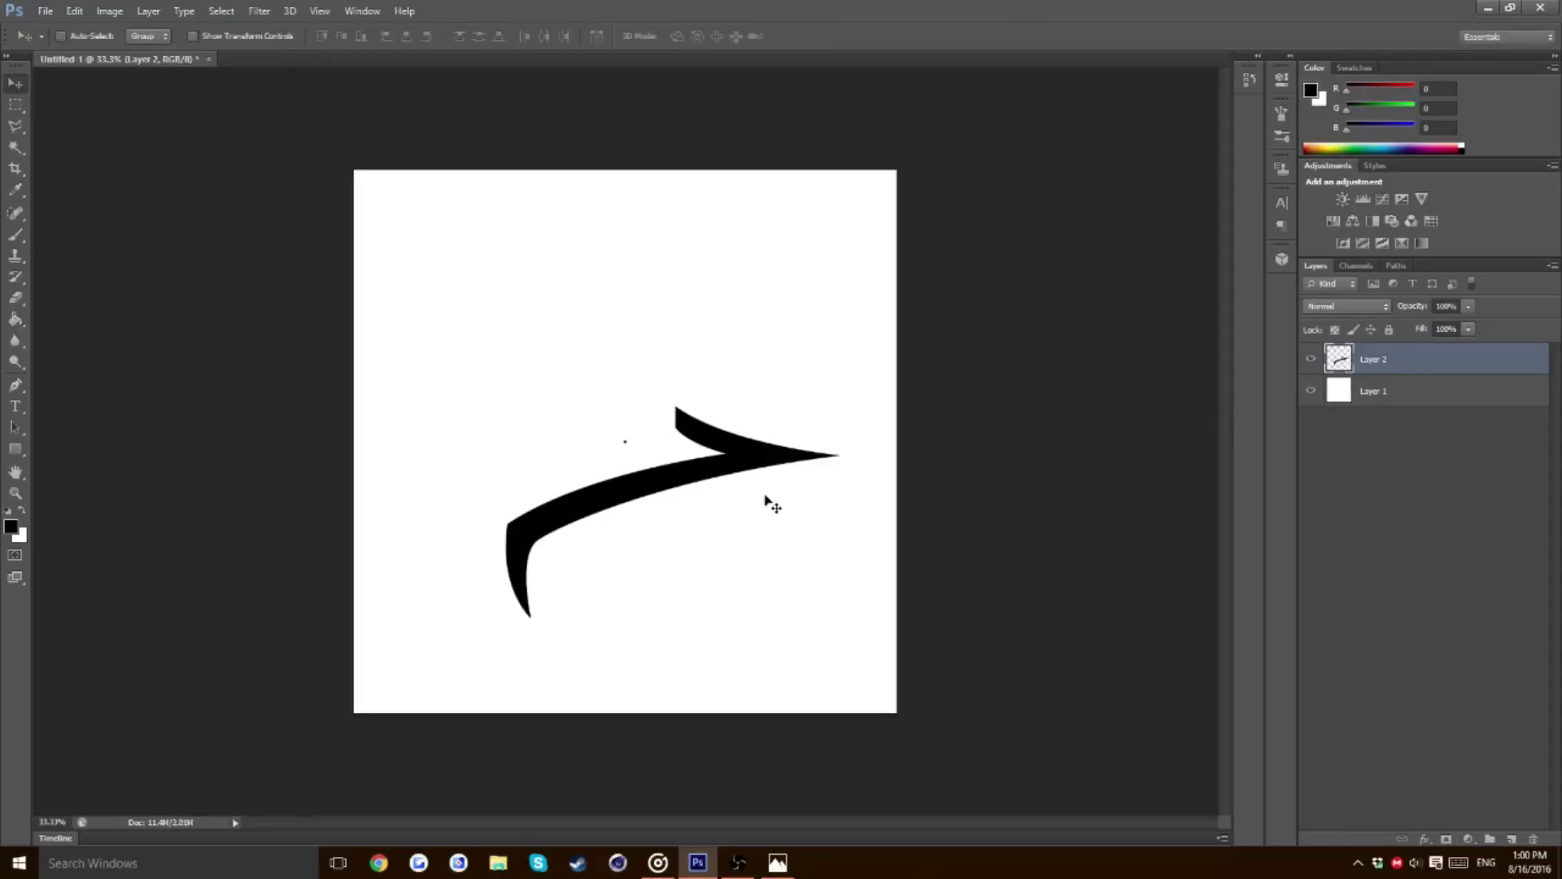
Duplicate the arm layer and rotate the copy -90° around the centre dot so it points up
key("ctrl+j")
key("ctrl+t")
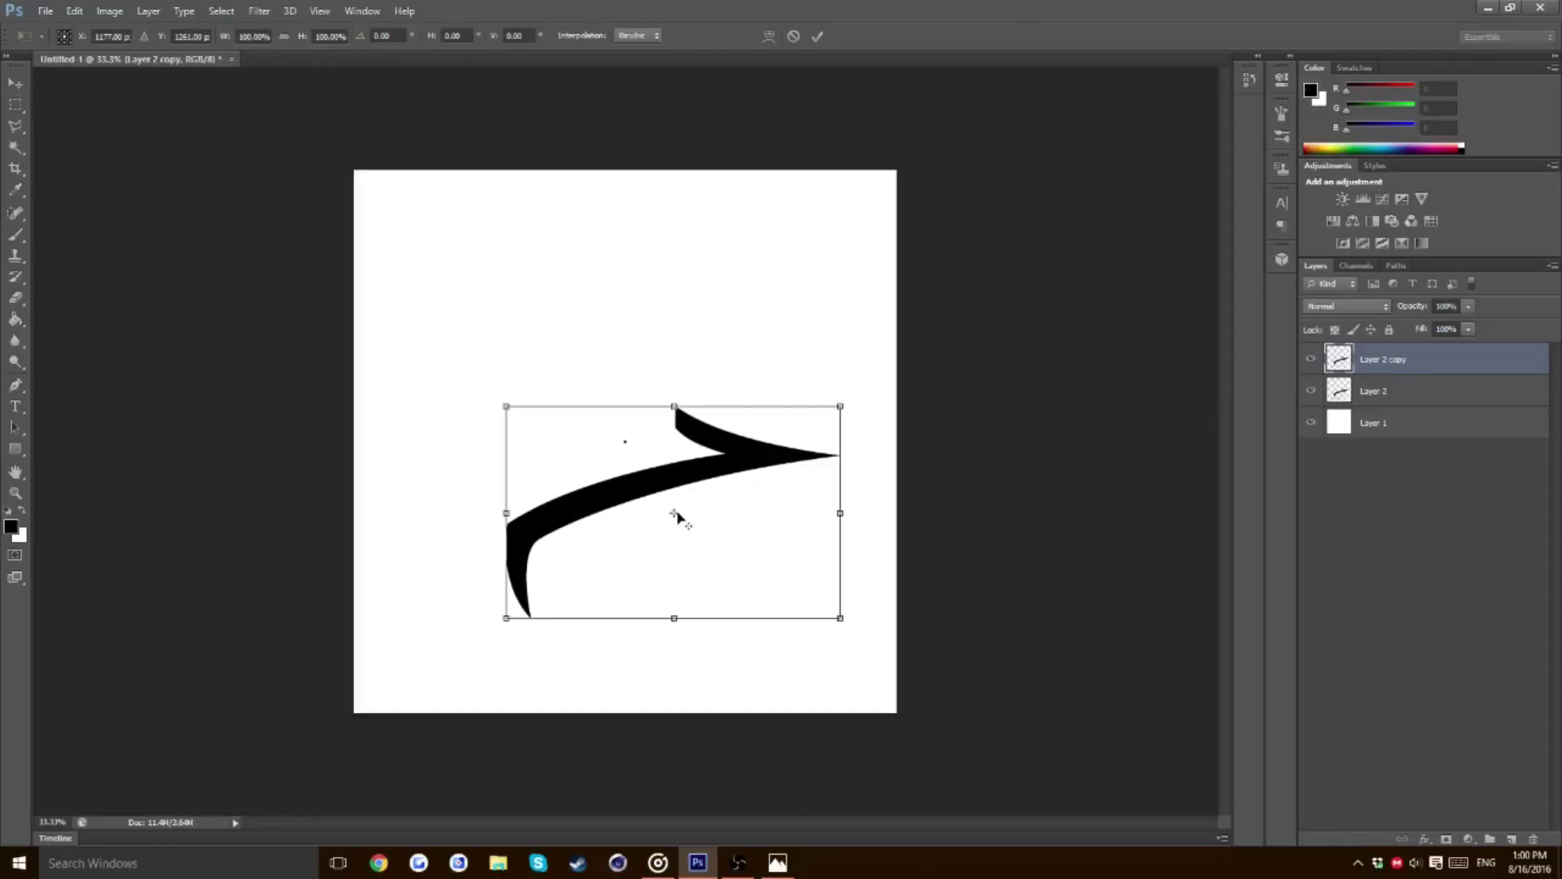
left_click_drag(677, 517, 628, 434)
key("ctrl+plus")
key("ctrl+plus")
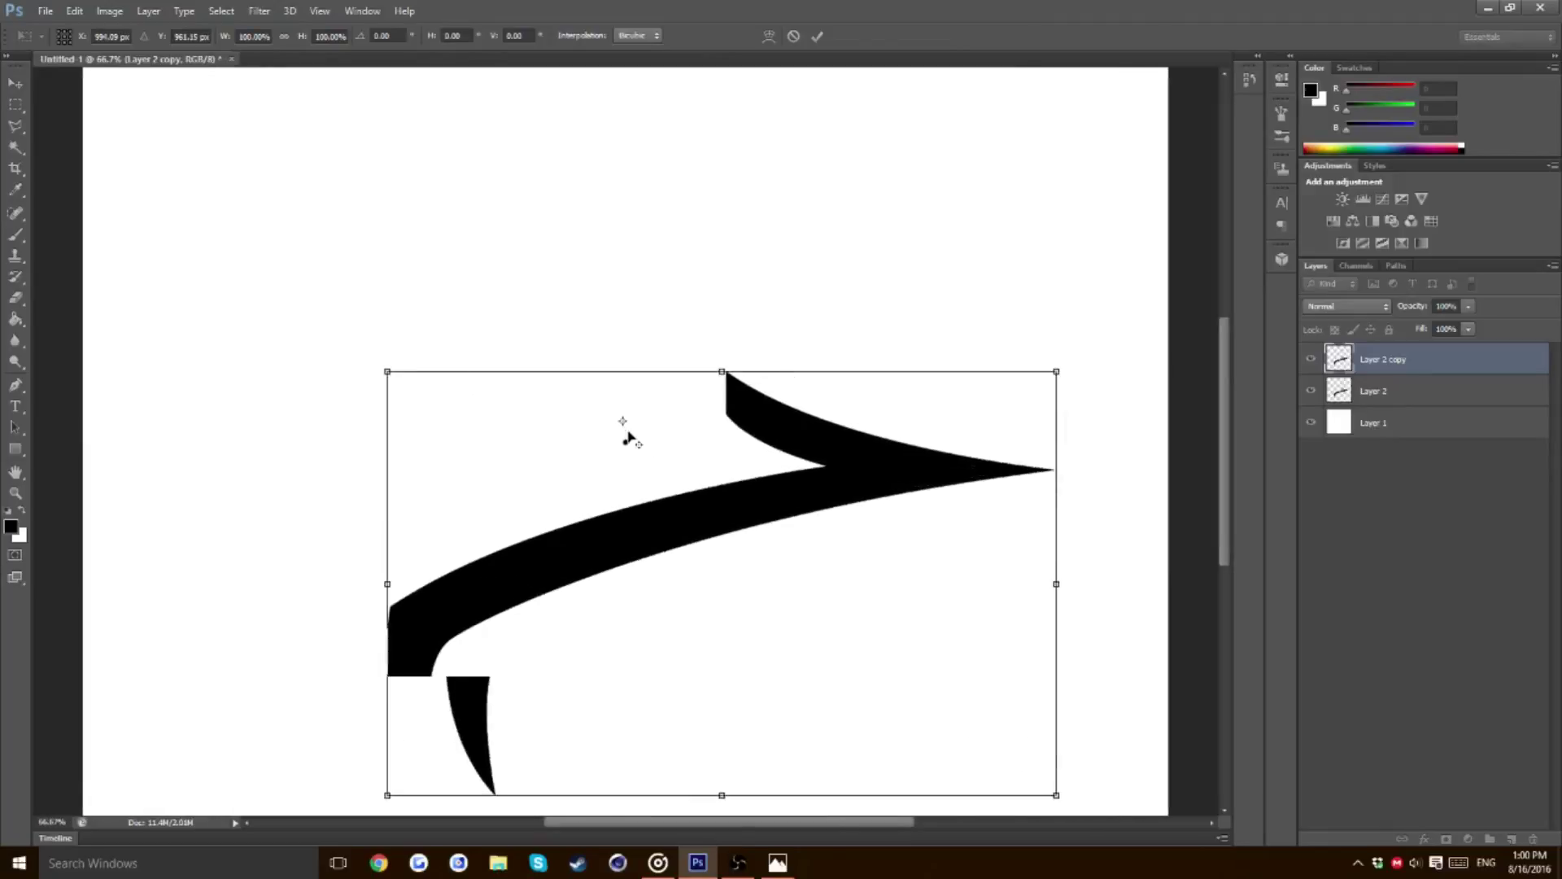
key("ctrl+plus")
key("ctrl+plus")
left_click_drag(616, 383, 627, 445)
key("ctrl+minus")
key("ctrl+minus")
key("ctrl+minus")
key("ctrl+minus")
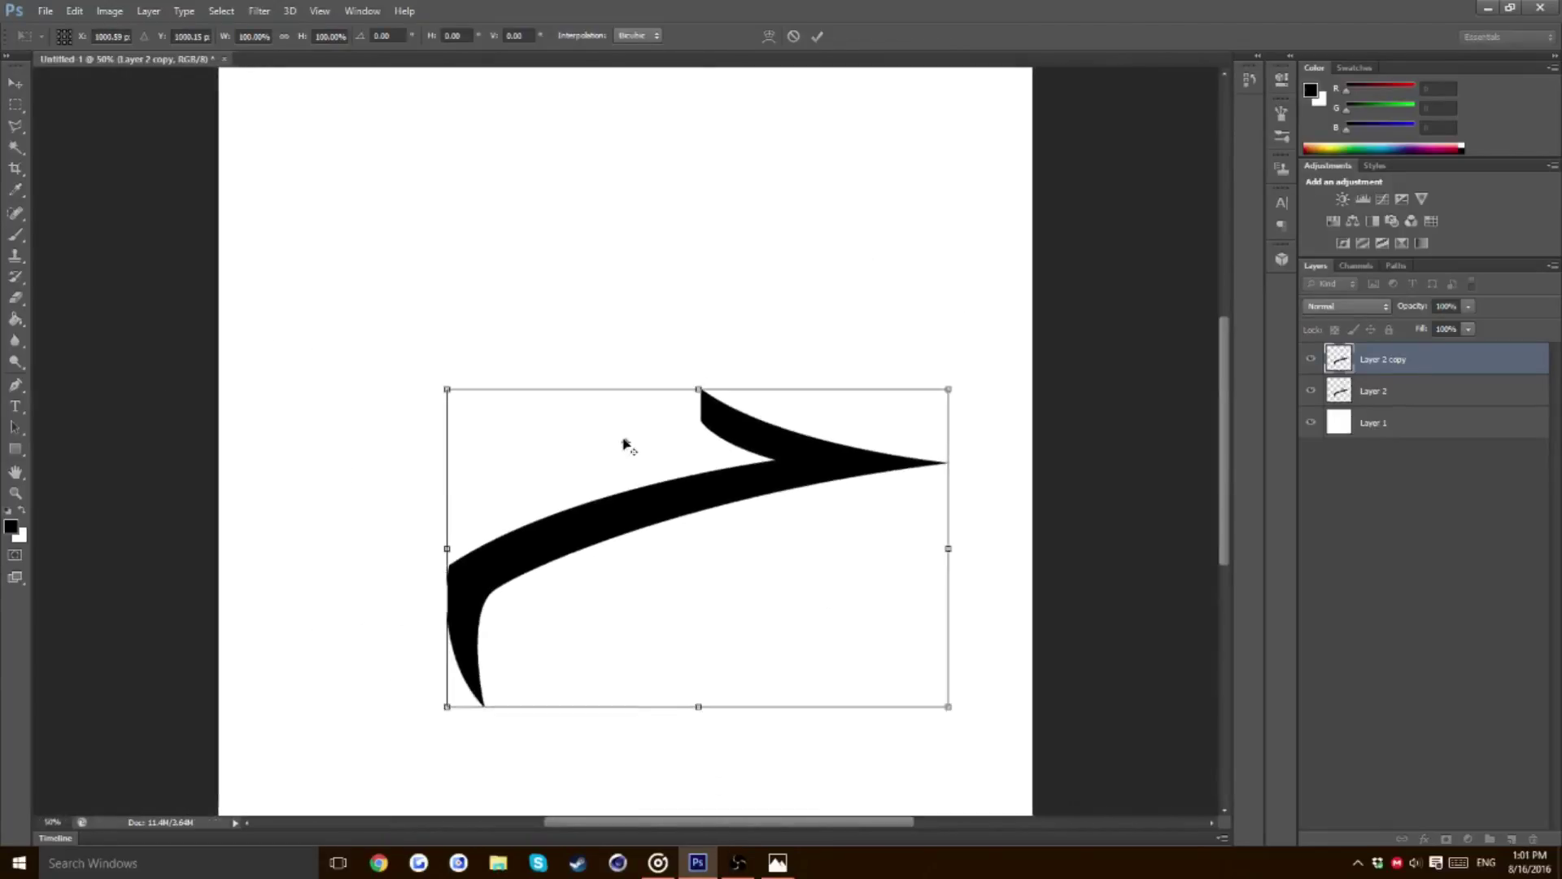
mouse_move(846, 346)
left_mouse_down()
mouse_move(484, 240)
mouse_move(576, 244)
left_mouse_up()
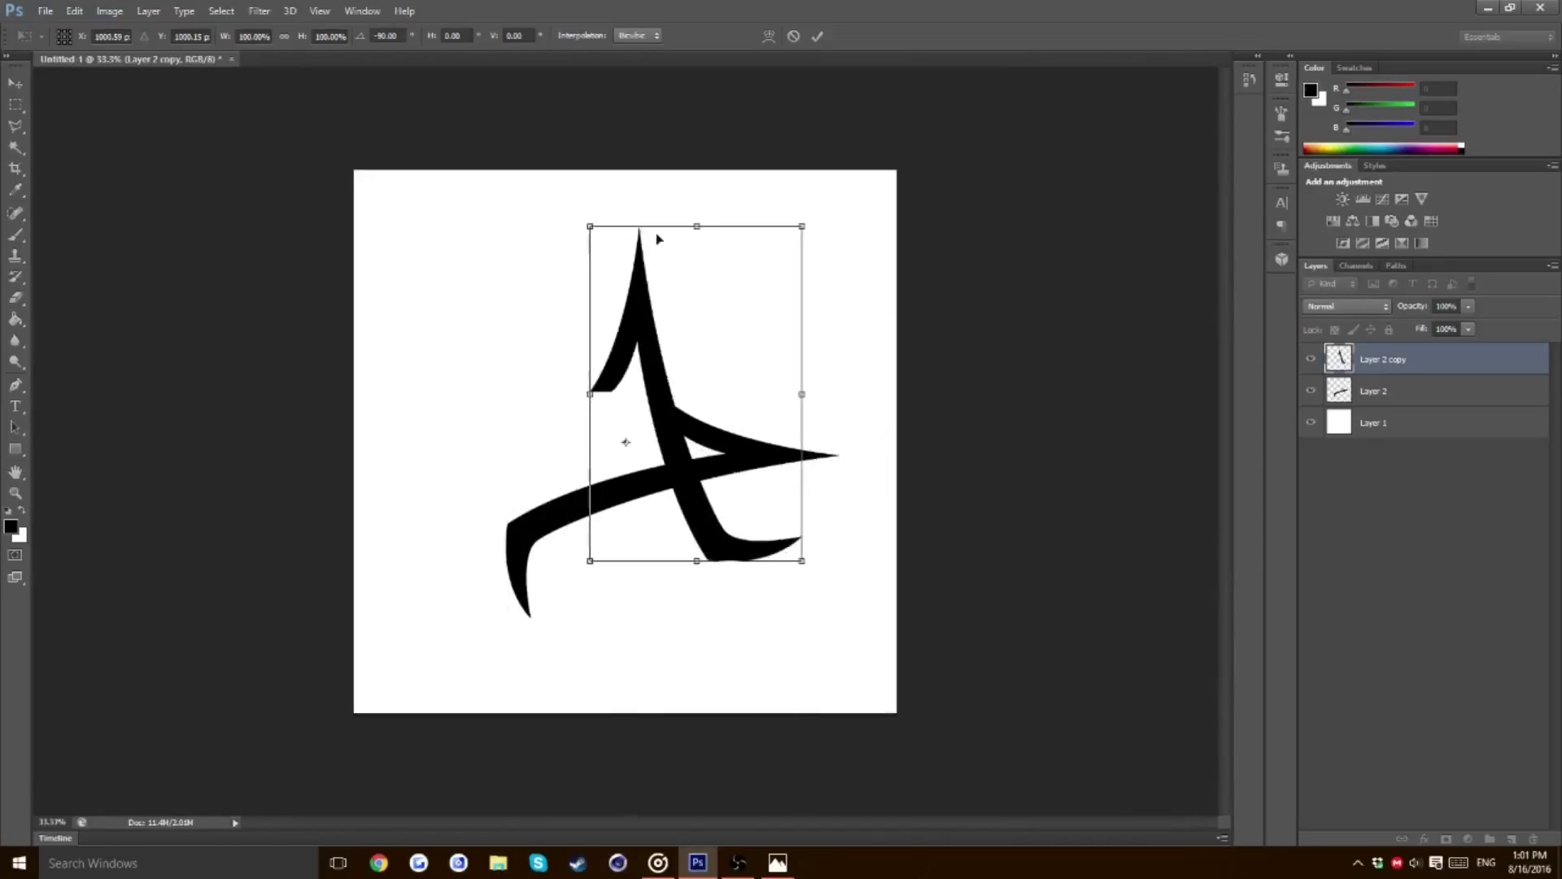
left_click(818, 37)
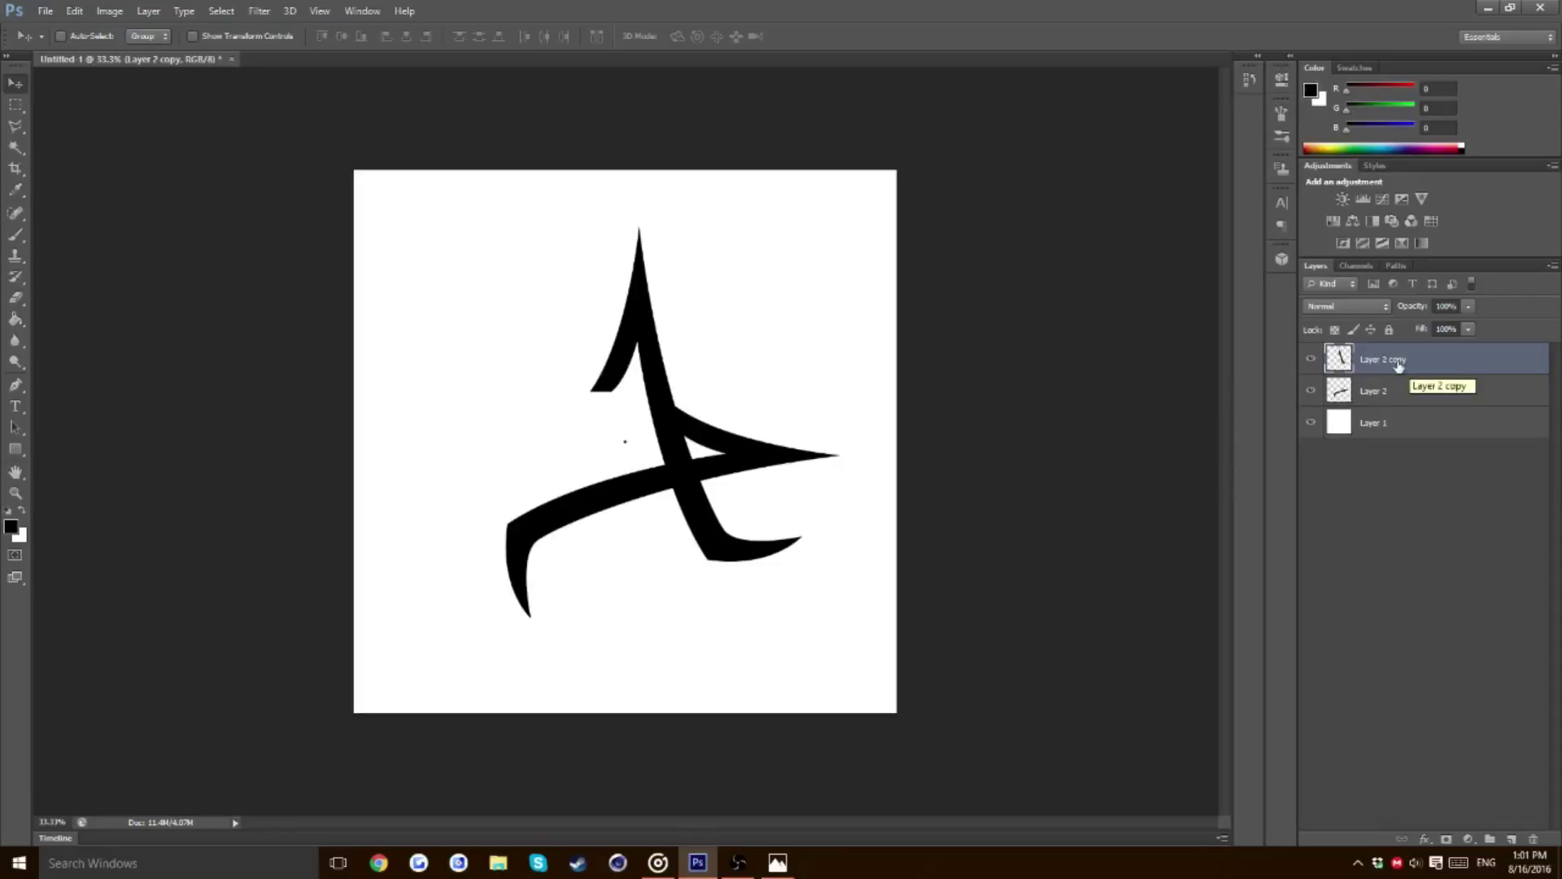
Duplicate both arm layers and rotate the copies 180° around the centre dot
left_click(1381, 398, "shift")
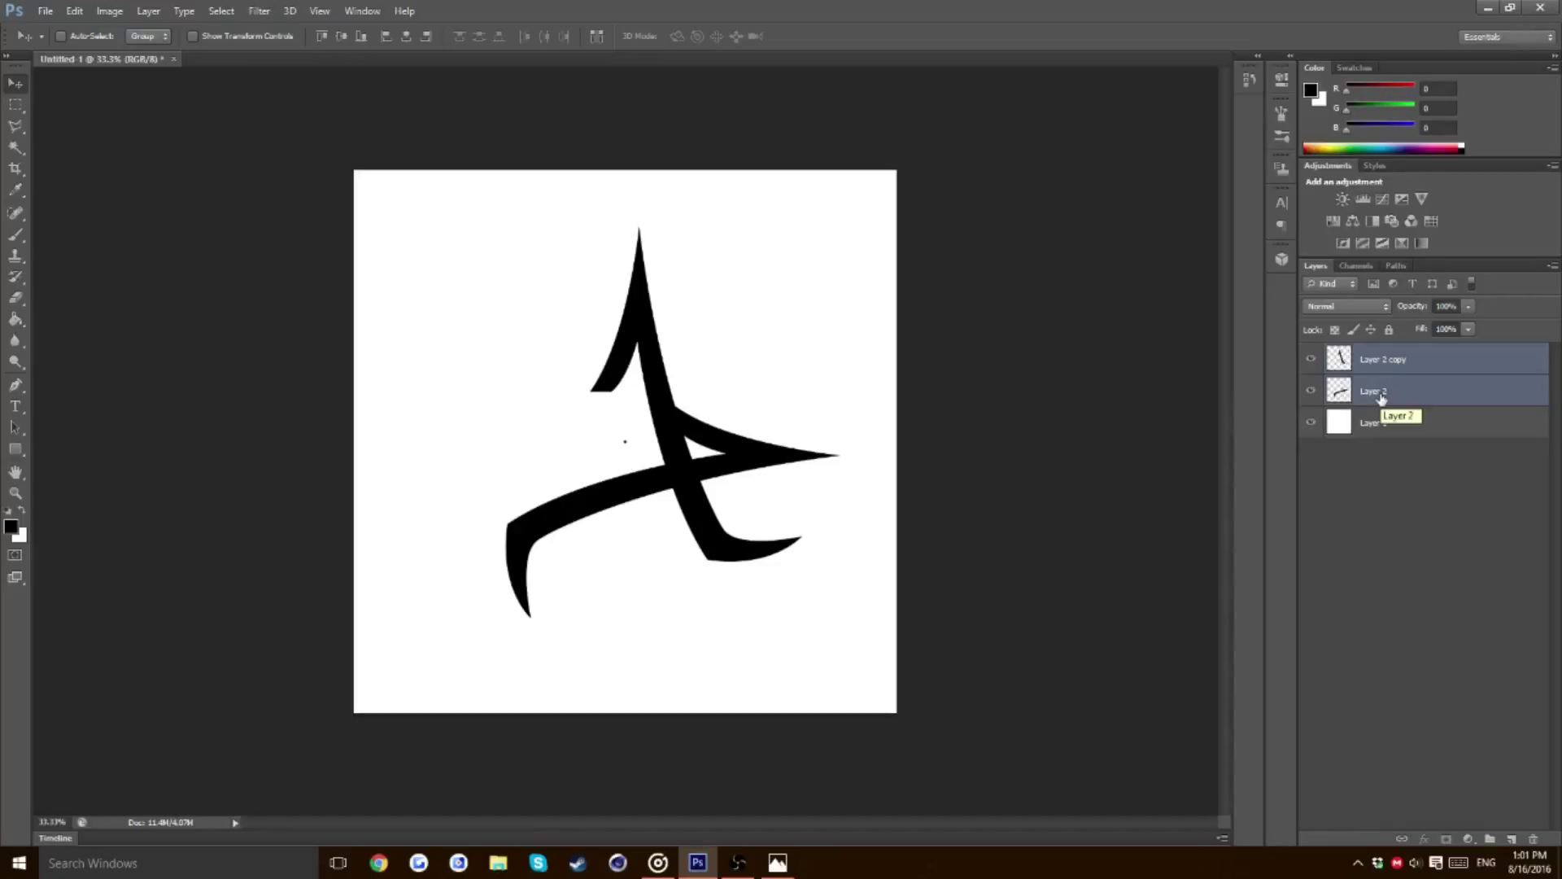
key("ctrl+j")
key("ctrl+t")
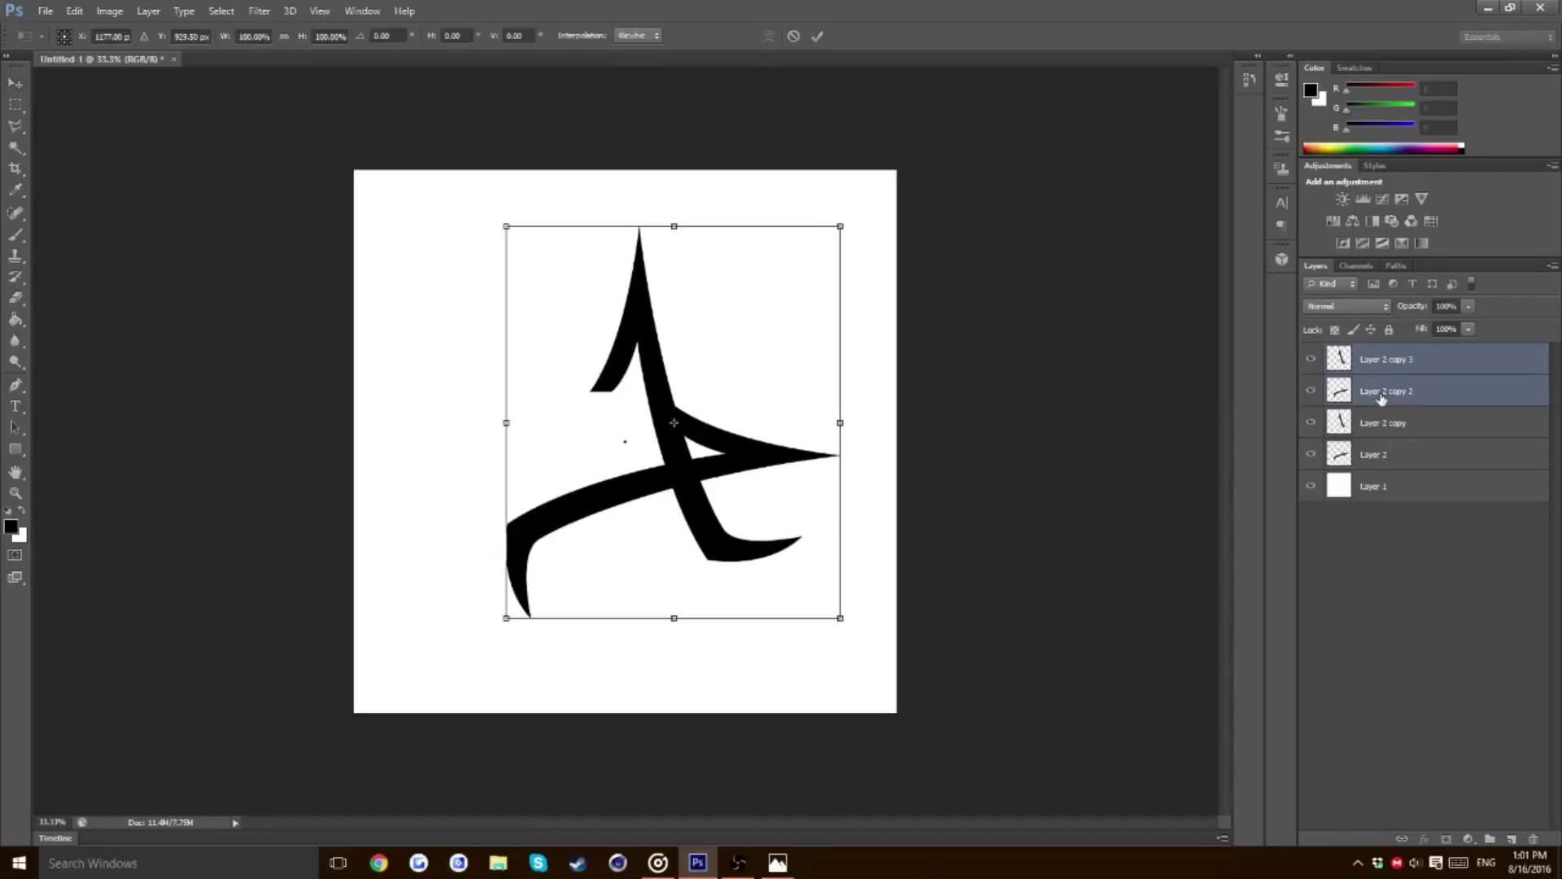
left_click_drag(674, 422, 624, 440)
key("ctrl+plus")
key("ctrl+plus")
key("ctrl+plus")
key("ctrl+plus")
key("ctrl+plus")
key("ctrl+plus")
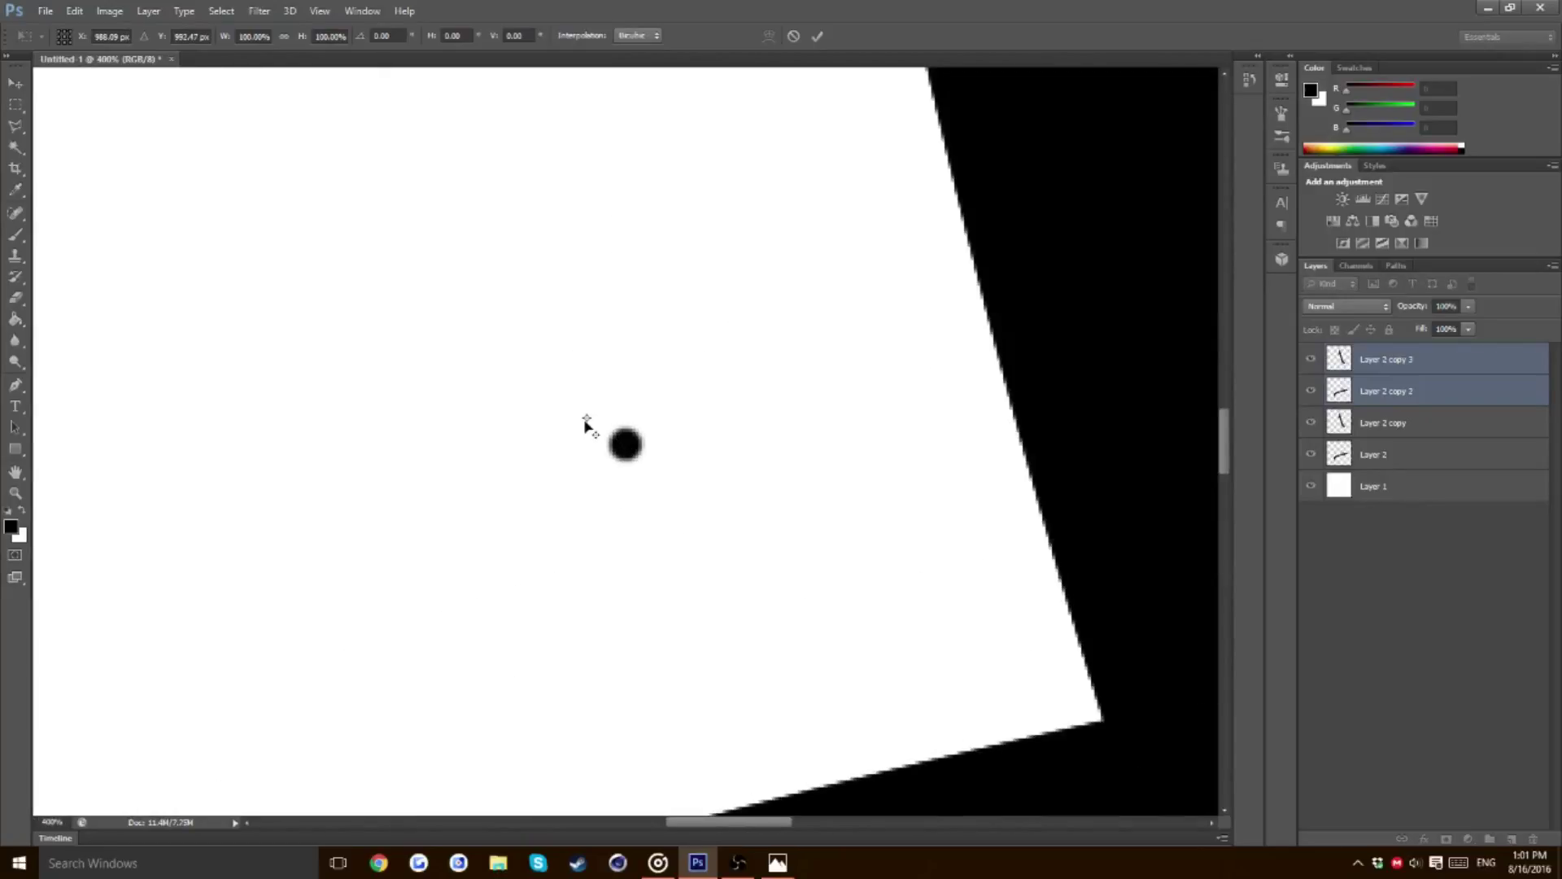
left_click_drag(585, 422, 626, 445)
key("ctrl+minus")
key("ctrl+minus")
key("ctrl+minus")
key("ctrl+minus")
key("ctrl+minus")
key("ctrl+minus")
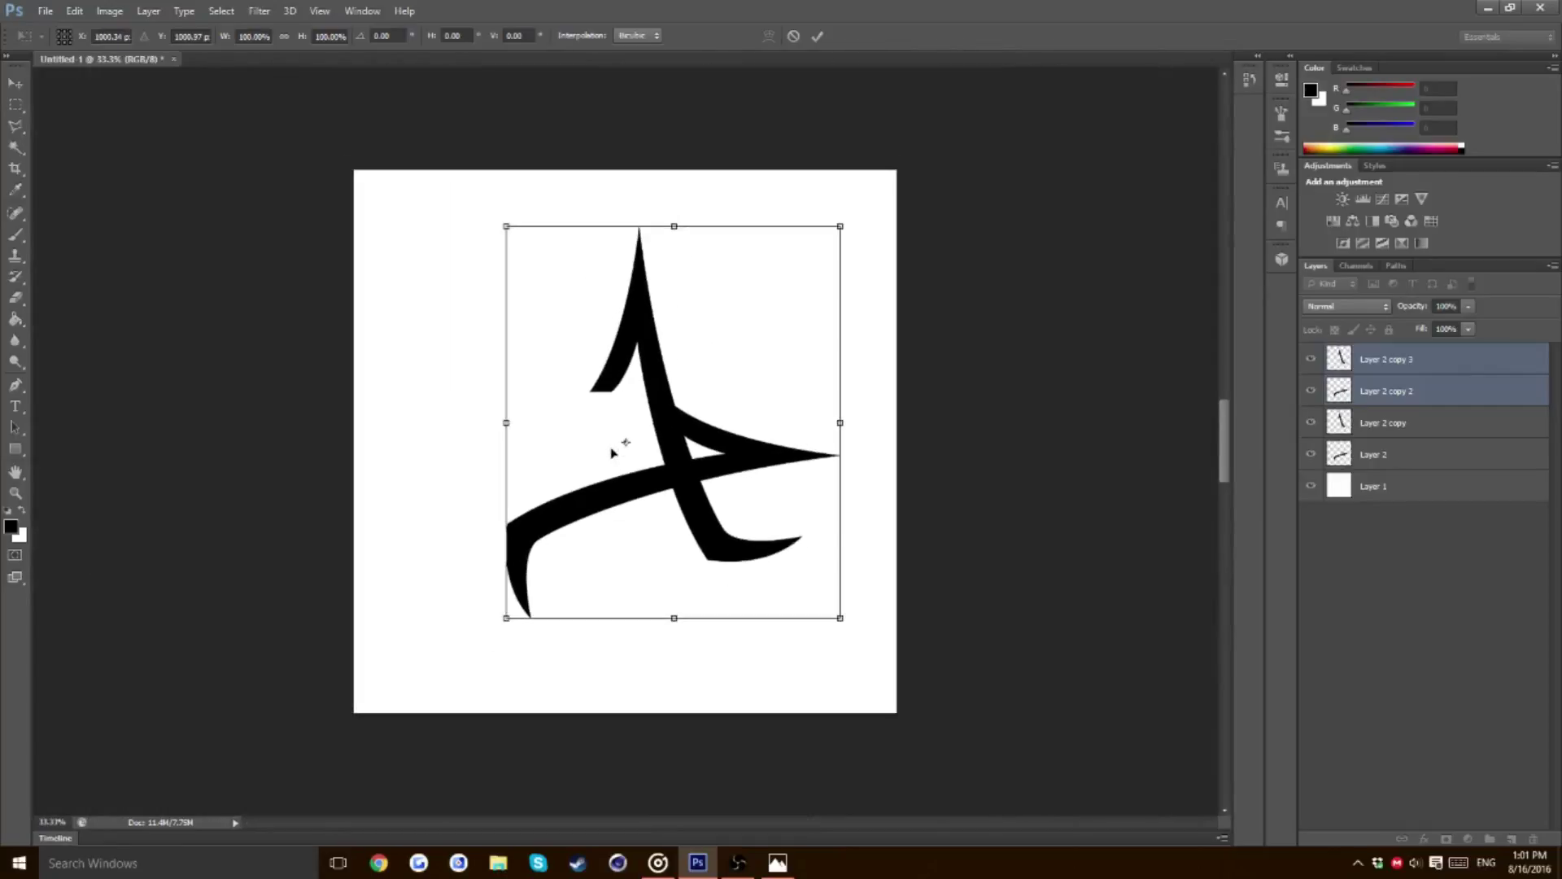
left_click_drag(877, 231, 367, 630)
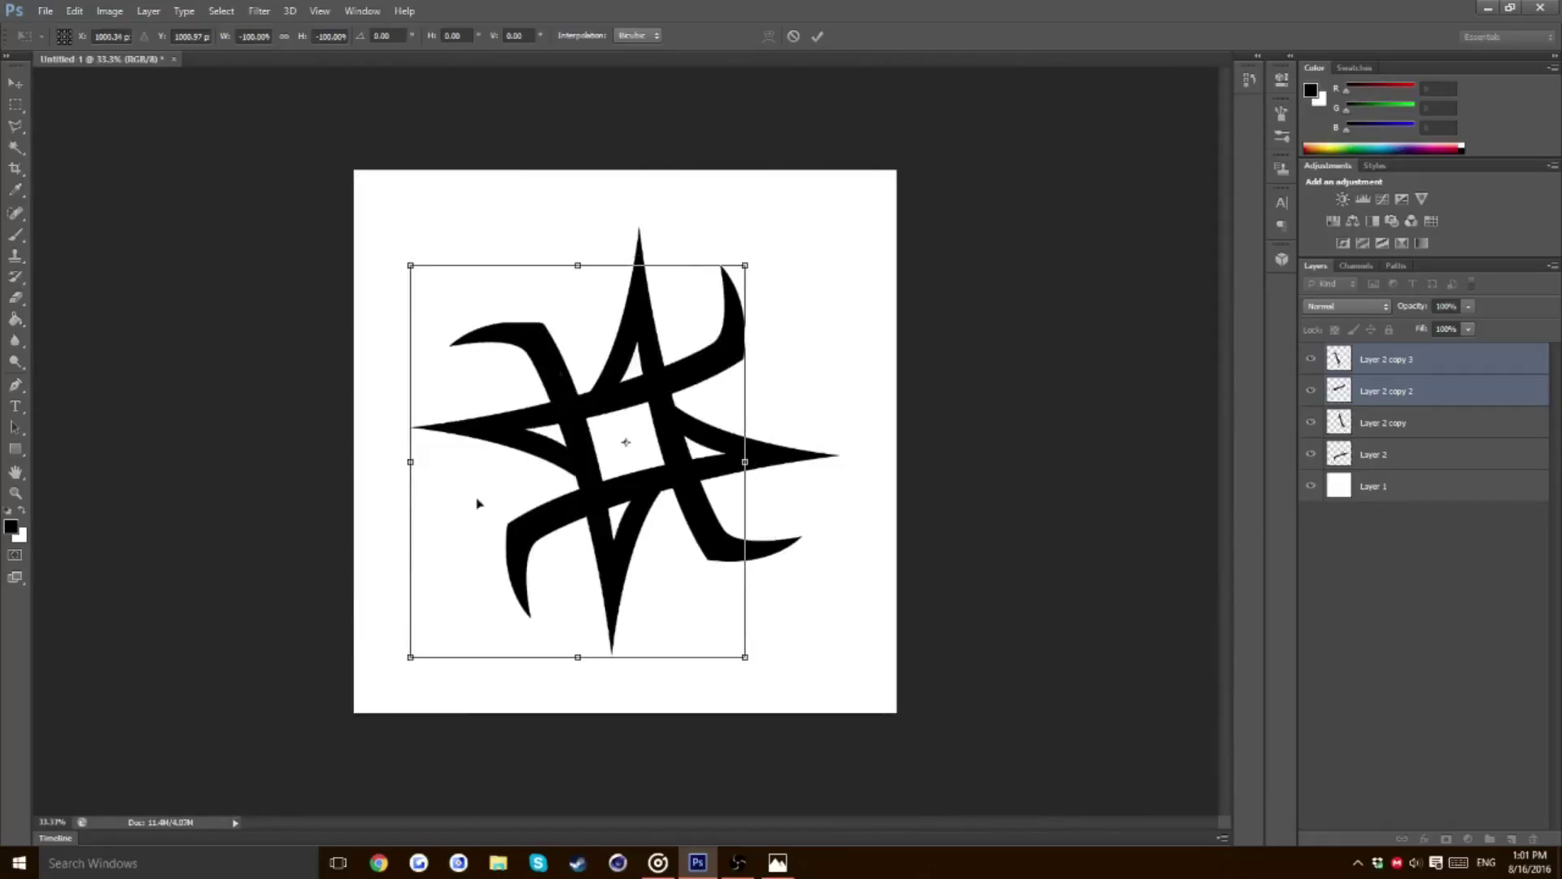
left_click(818, 35)
left_click(1439, 647)
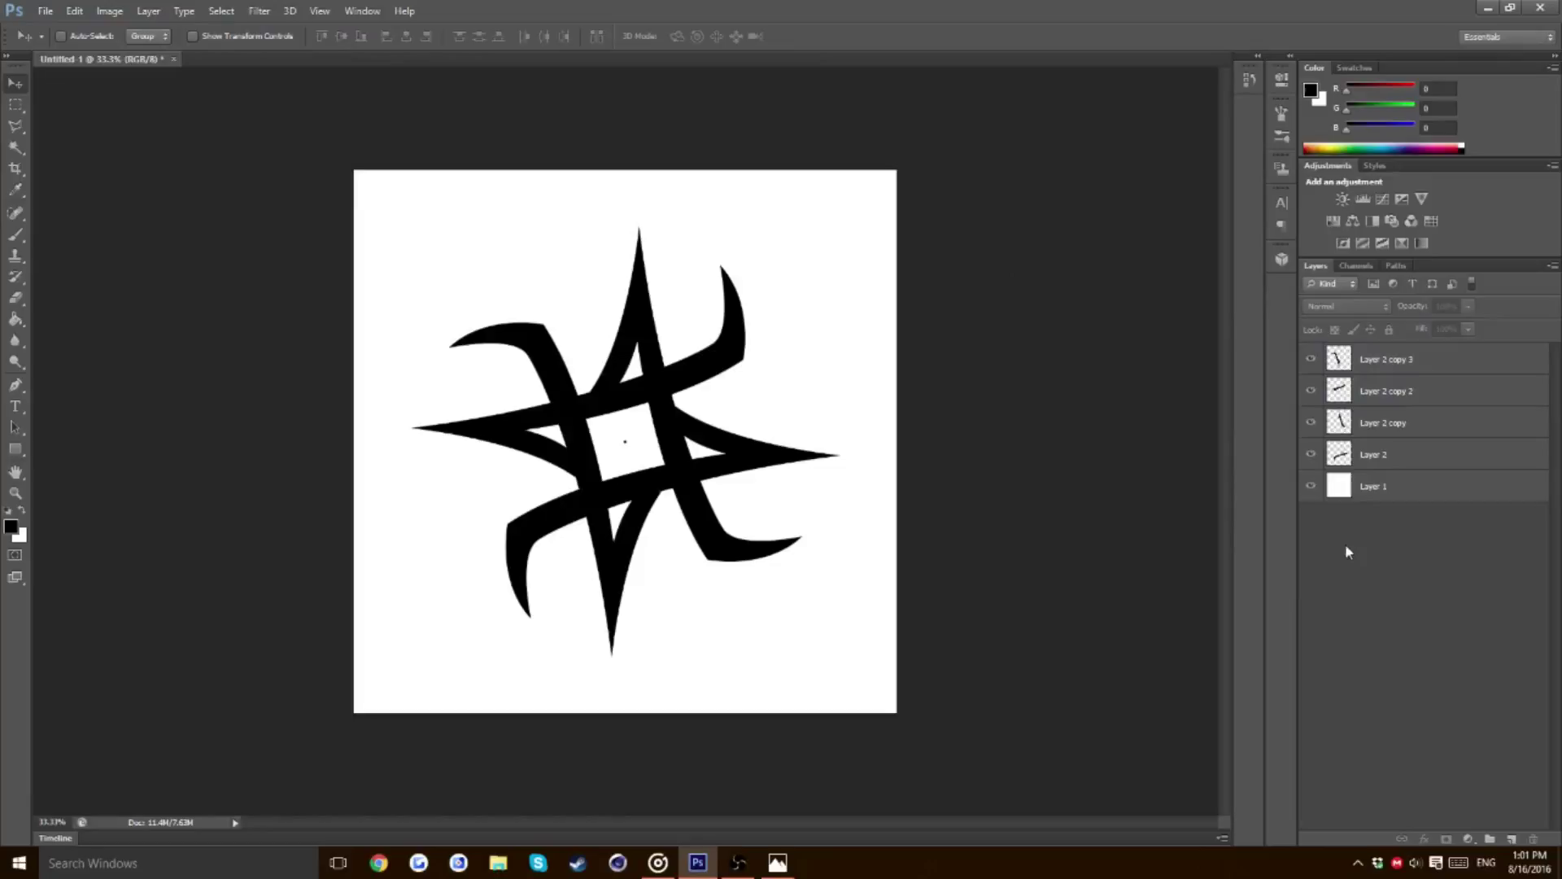
Nudge the original Layer 2 arm 2 px left to align it
key("ctrl+1")
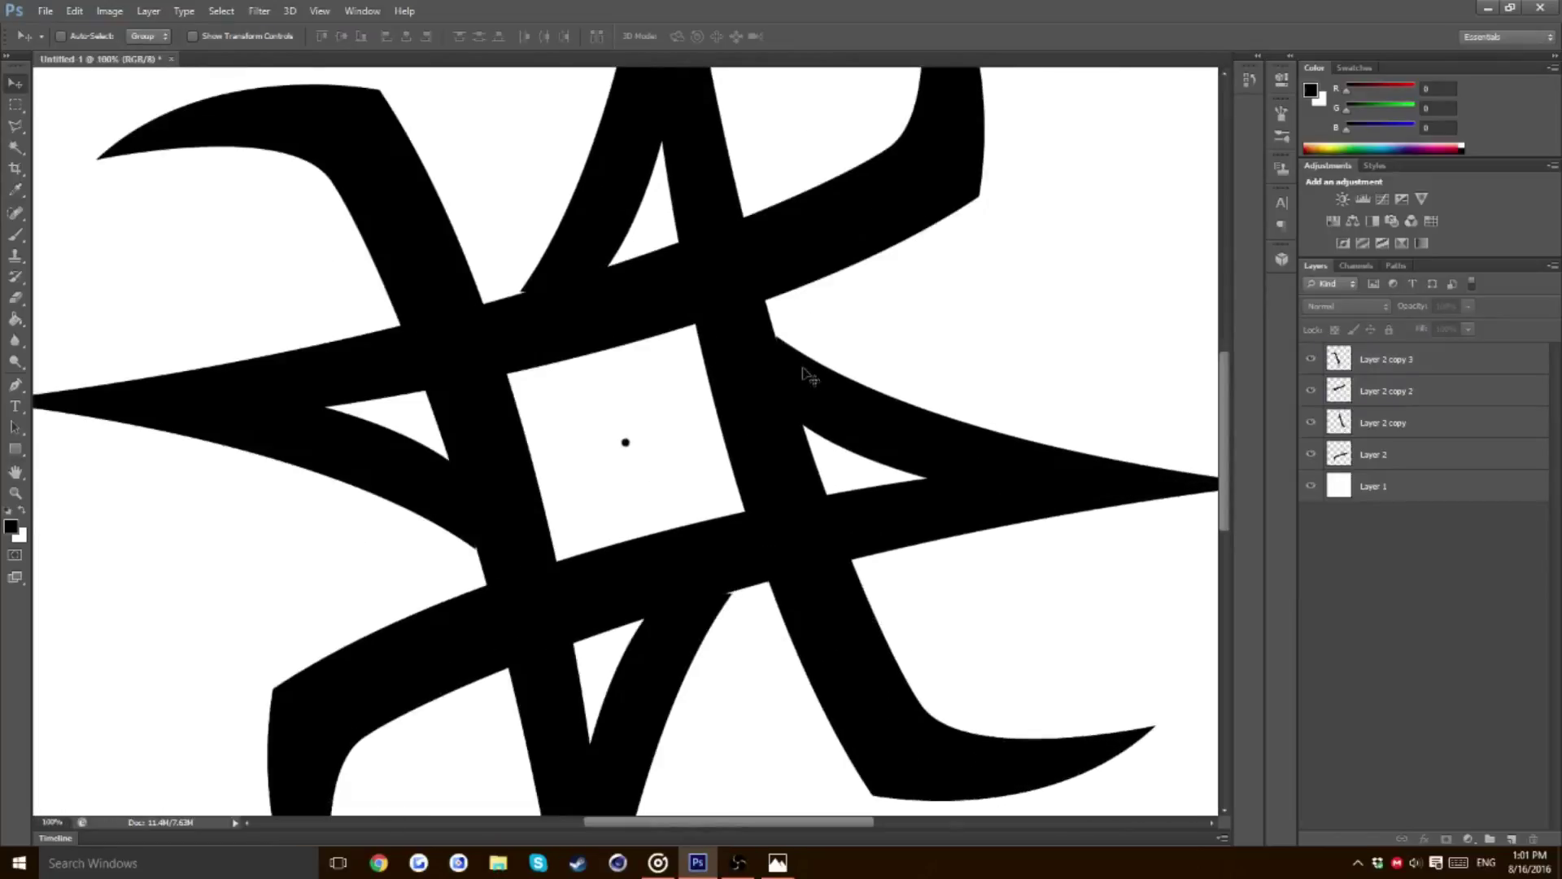
left_click(1393, 363)
left_click(1367, 460)
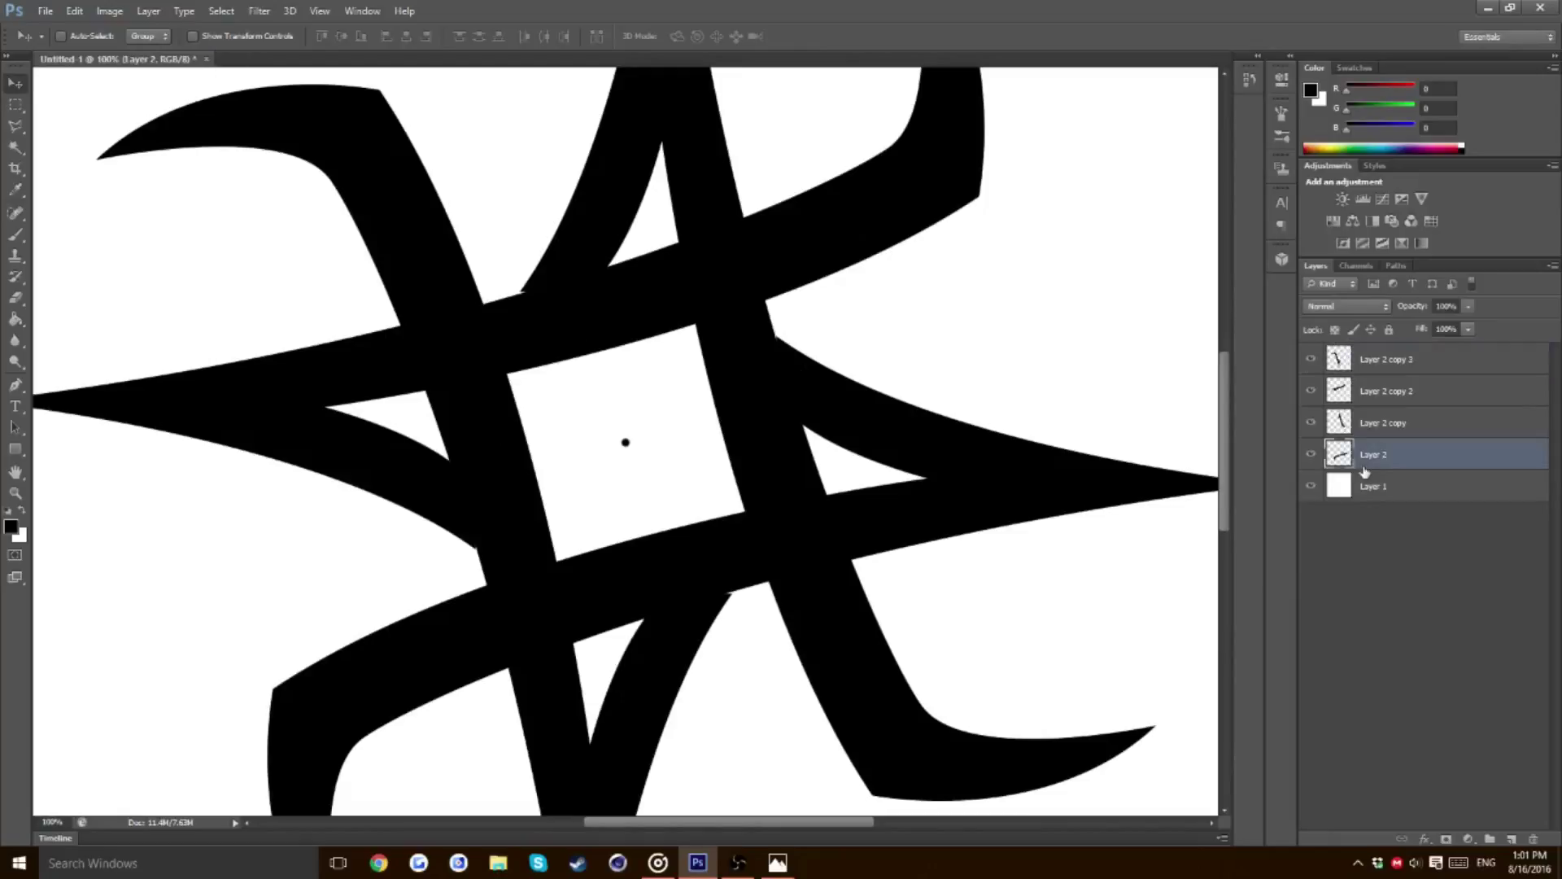
left_click(1311, 454)
left_click(1311, 454)
key("ctrl+t")
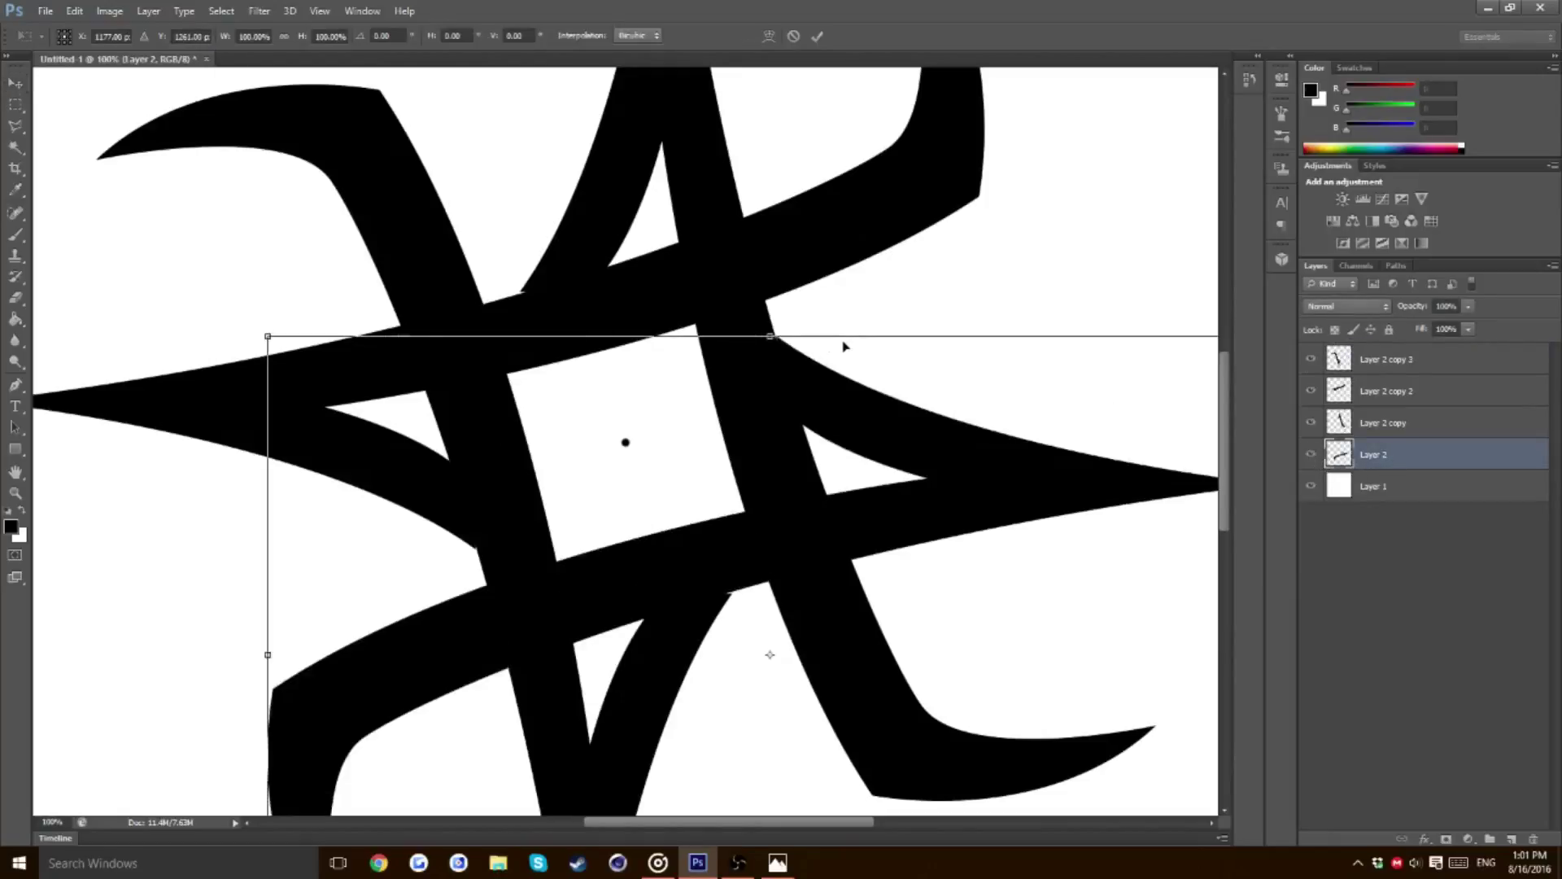
key("Left")
key("Left")
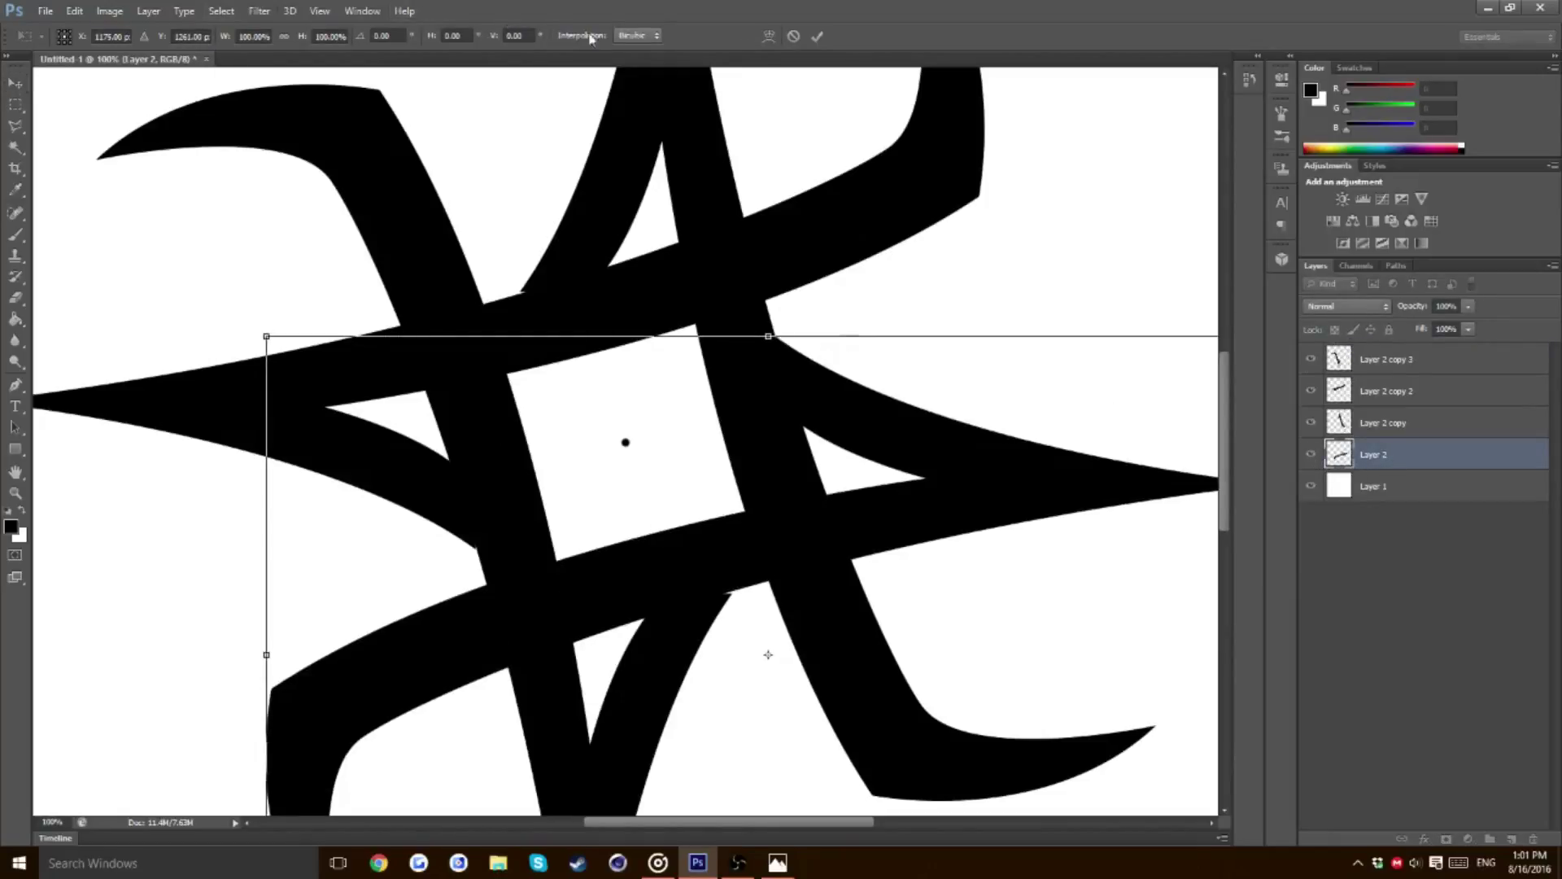
left_click(817, 36)
Nudge the Layer 2 copy arm 2 px down and recommit Layer 2 copy 2
left_click(1423, 426)
key("ctrl+t")
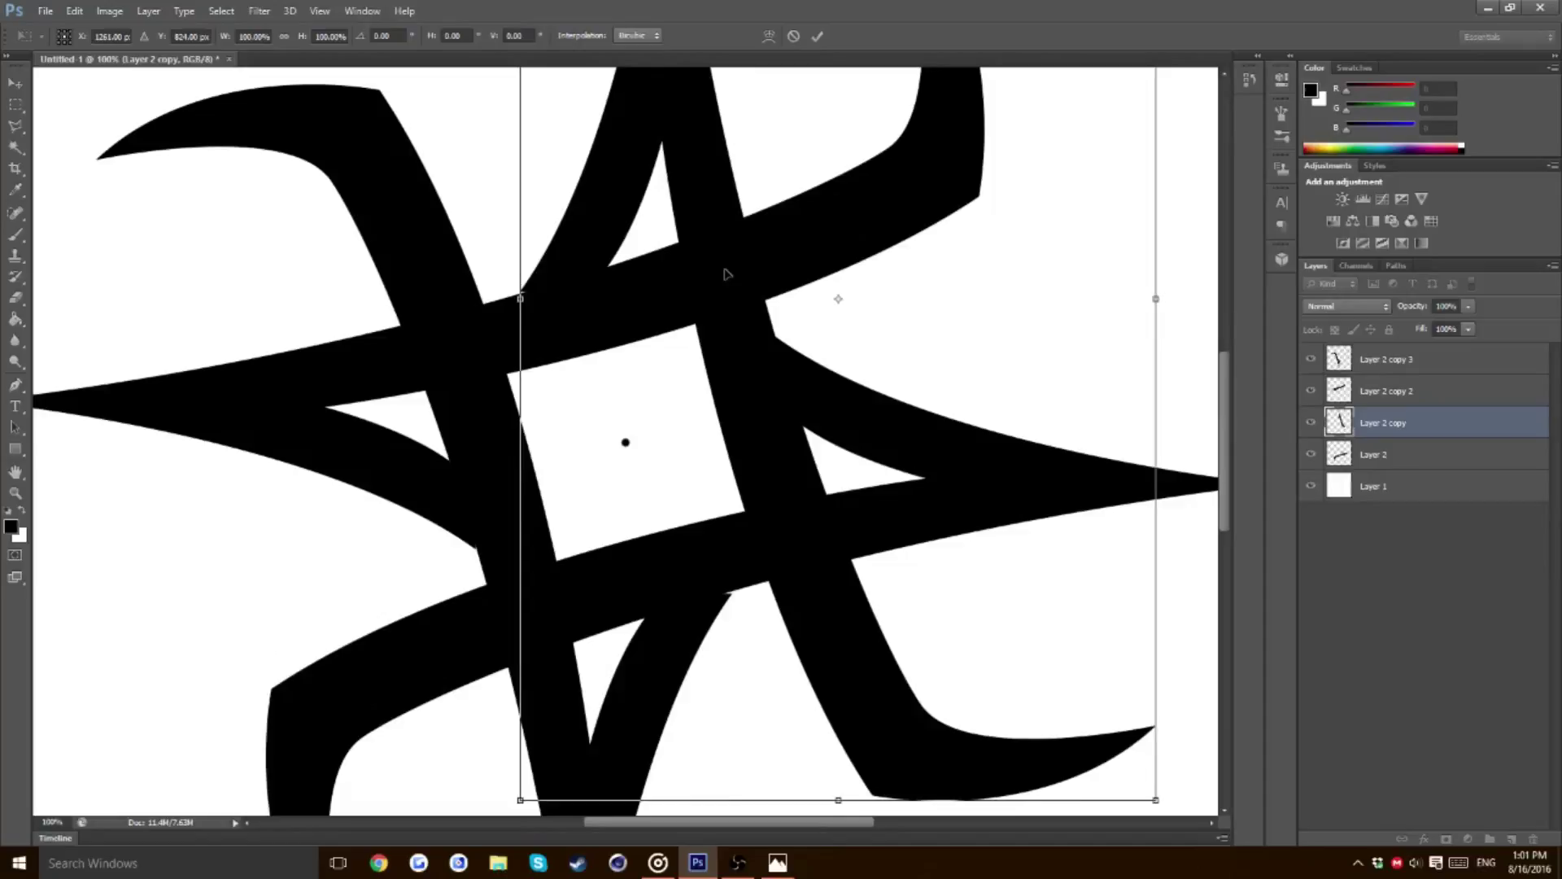
key("Down")
key("Down")
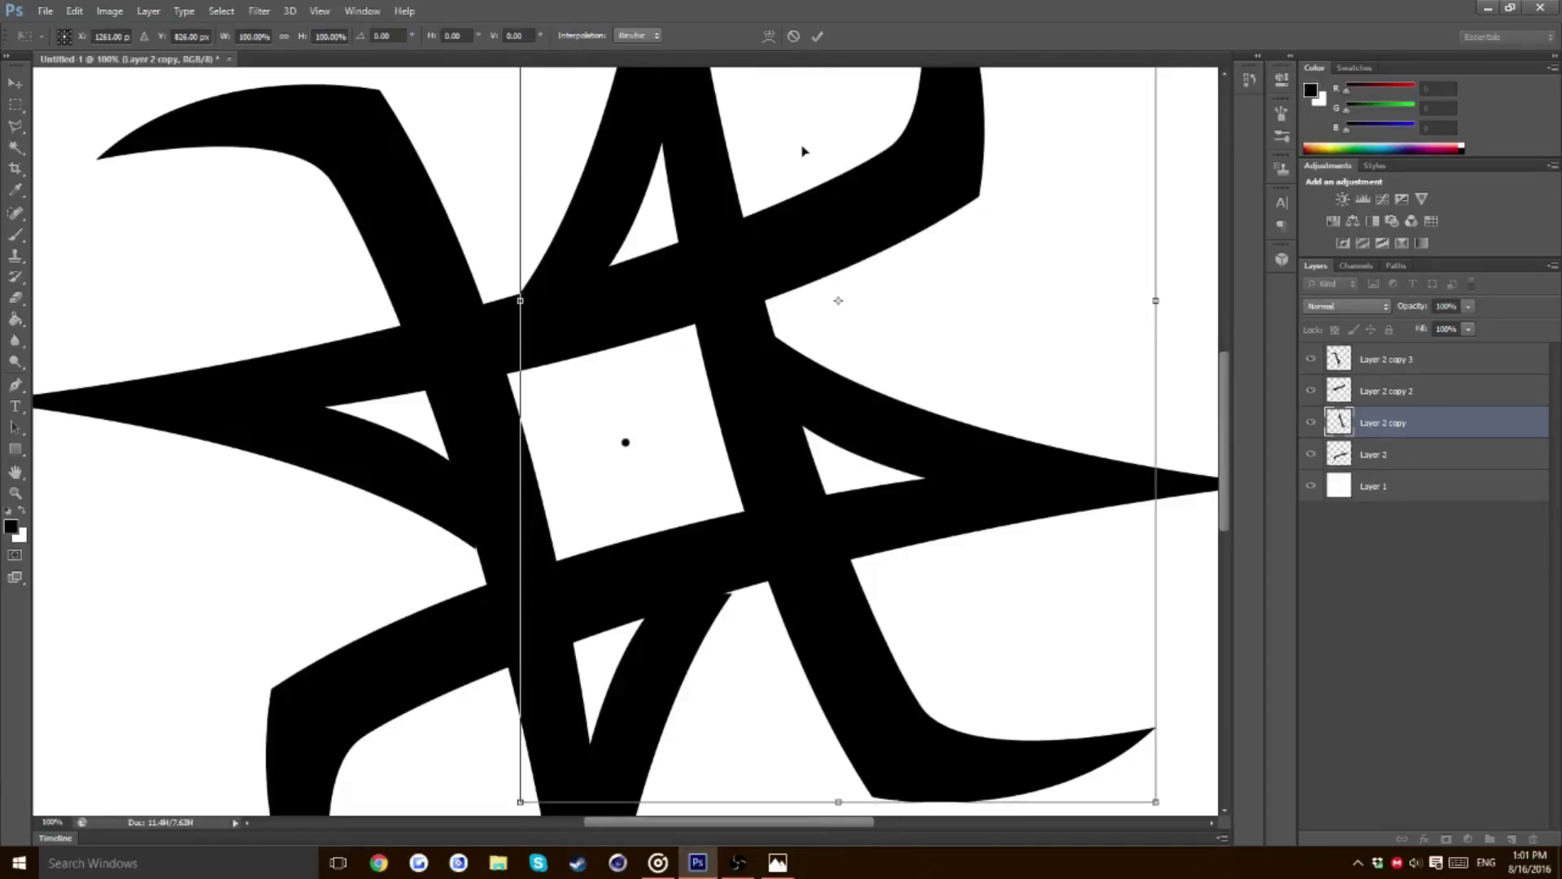
left_click(817, 36)
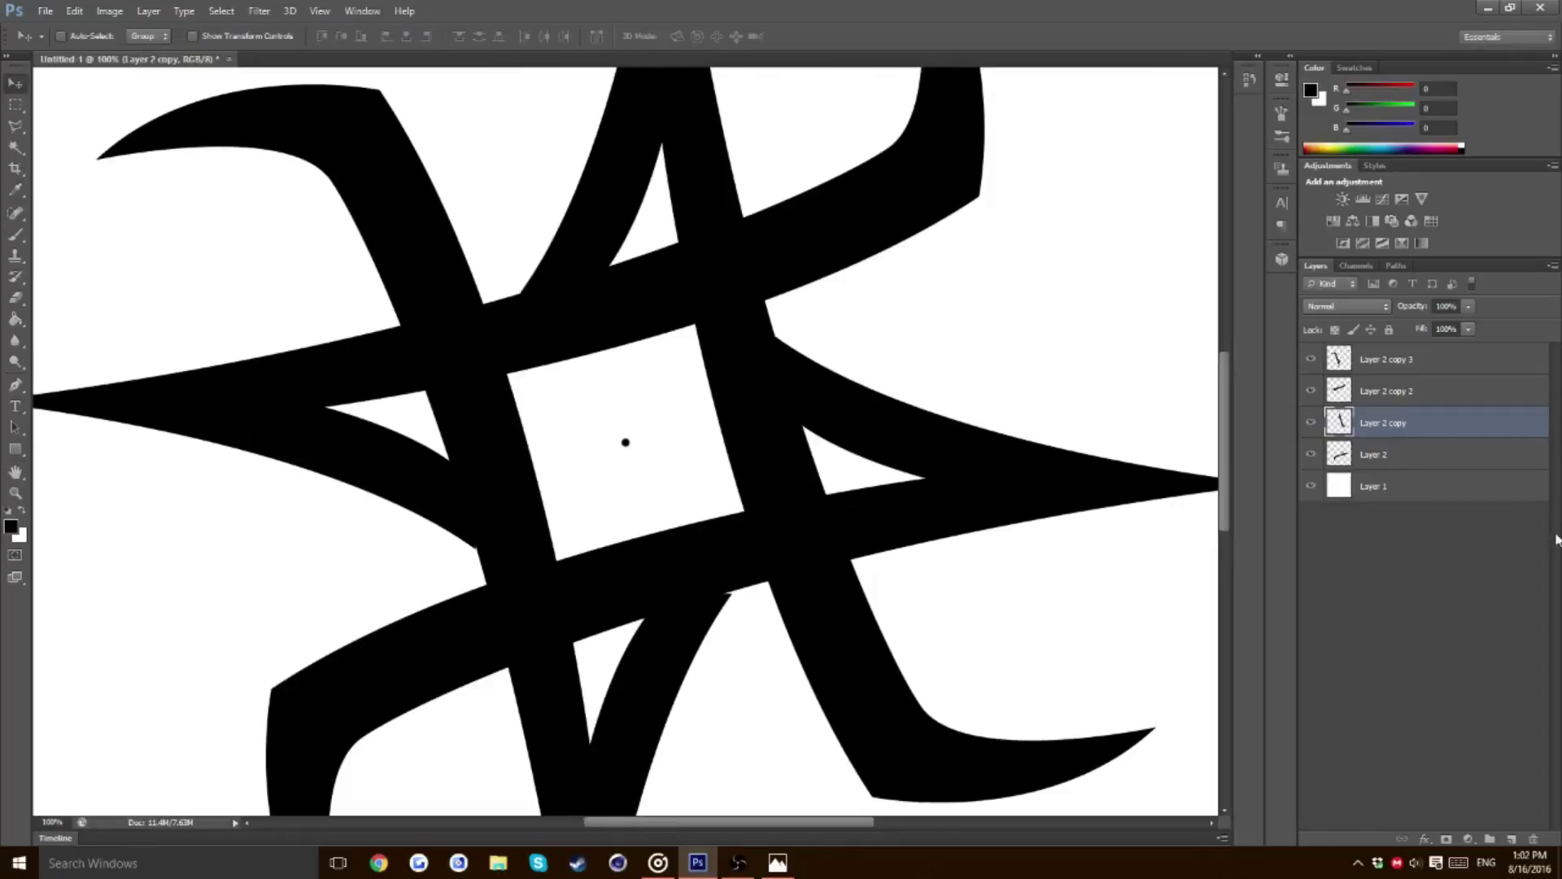
left_click(1386, 393)
key("ctrl+t")
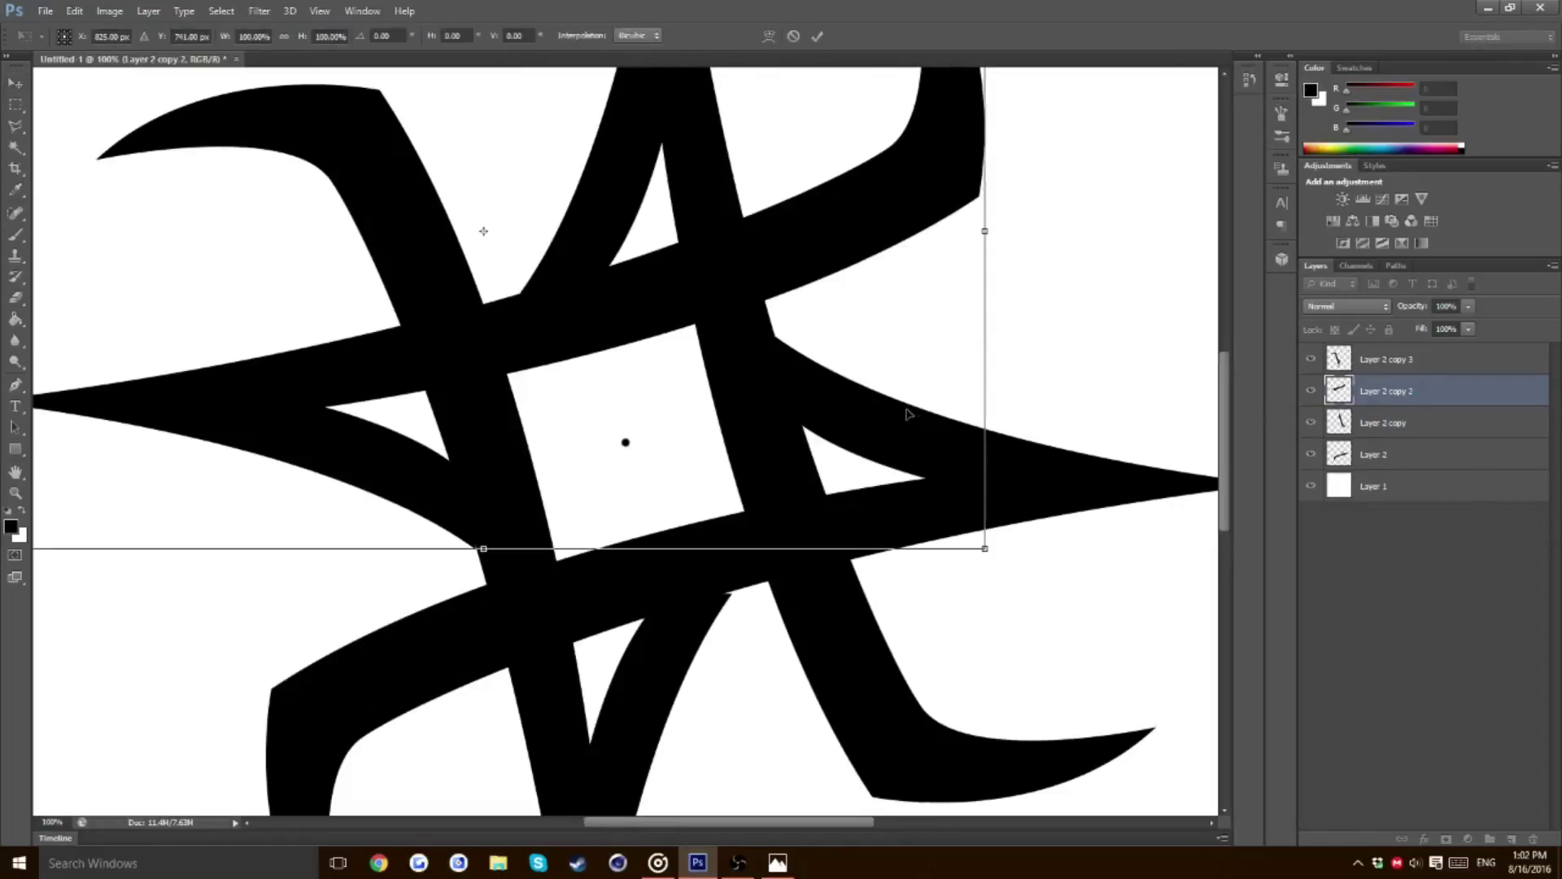
left_click(822, 32)
Nudge the Layer 2 copy 3 arm 3 px up
left_click(1394, 363)
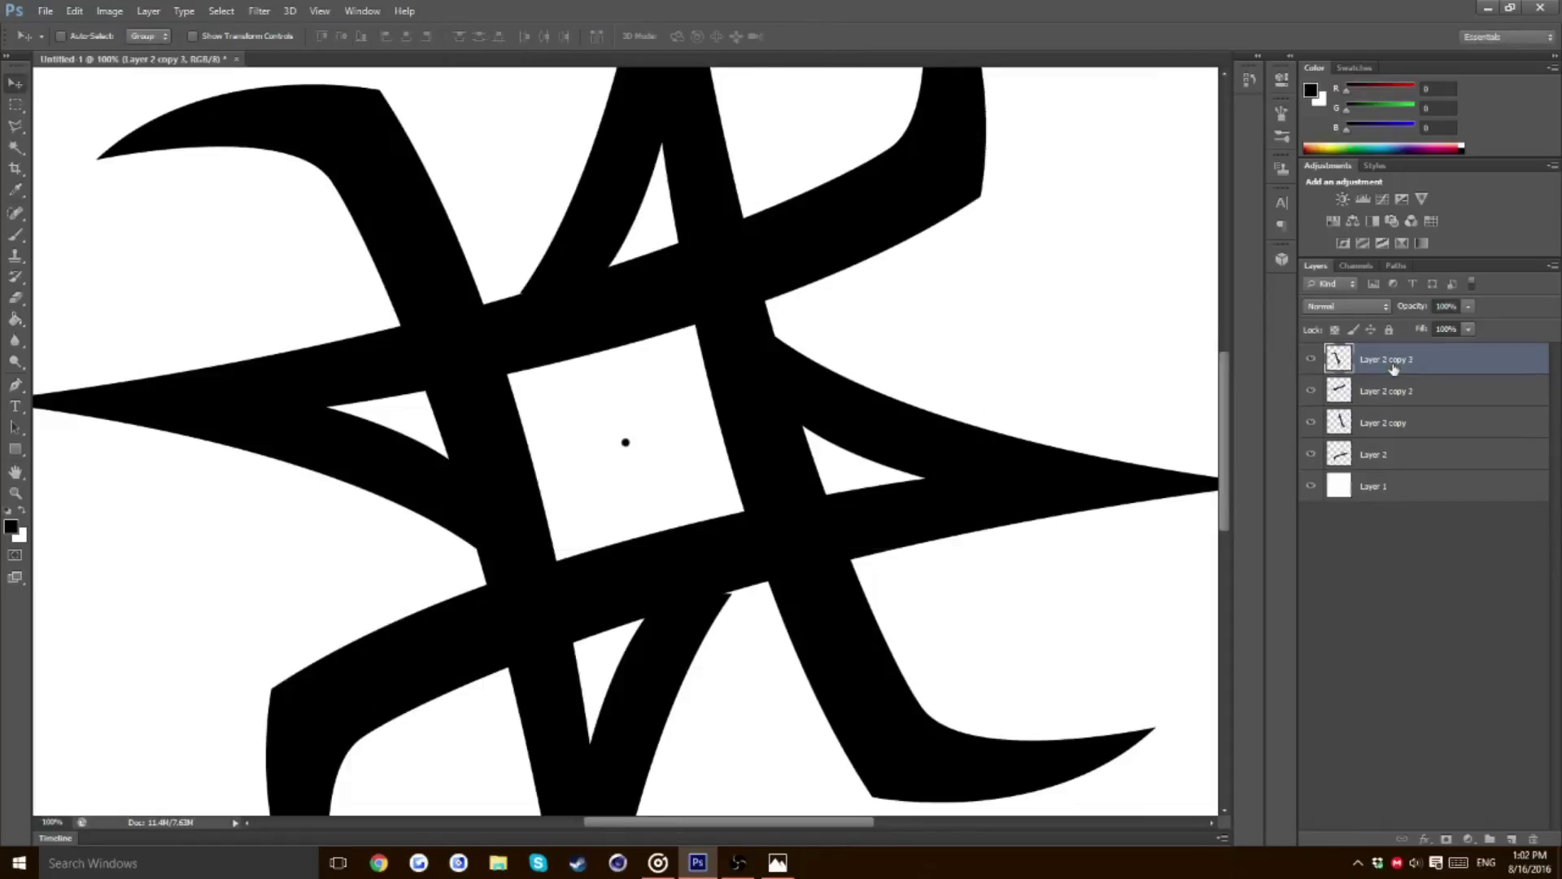
scroll(1210, 439, "down", 3)
key("ctrl+t")
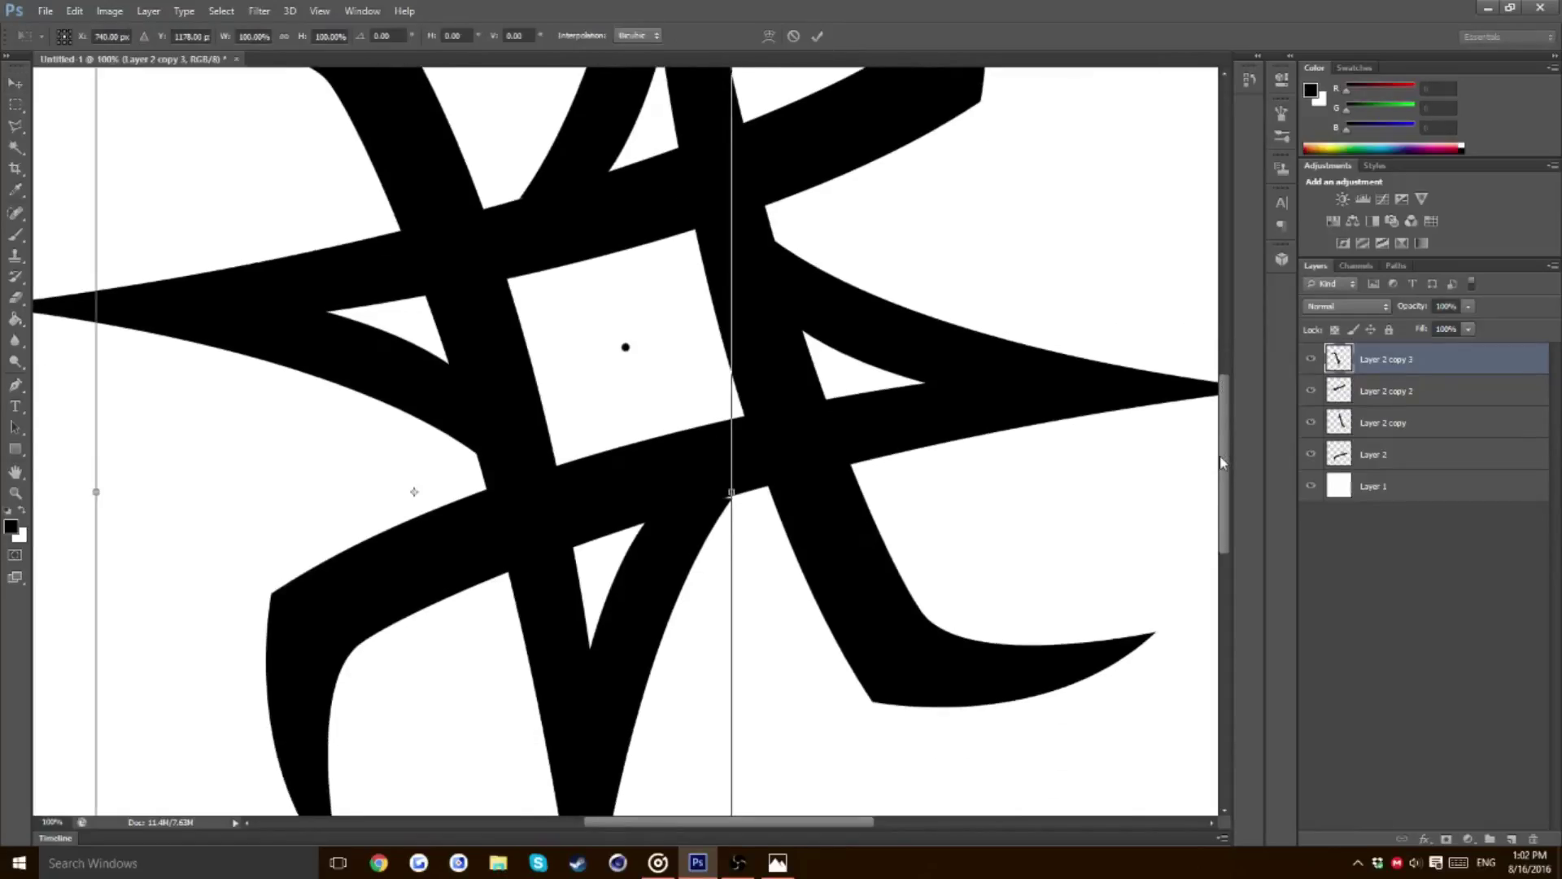
key("Up")
key("Up")
key("Up")
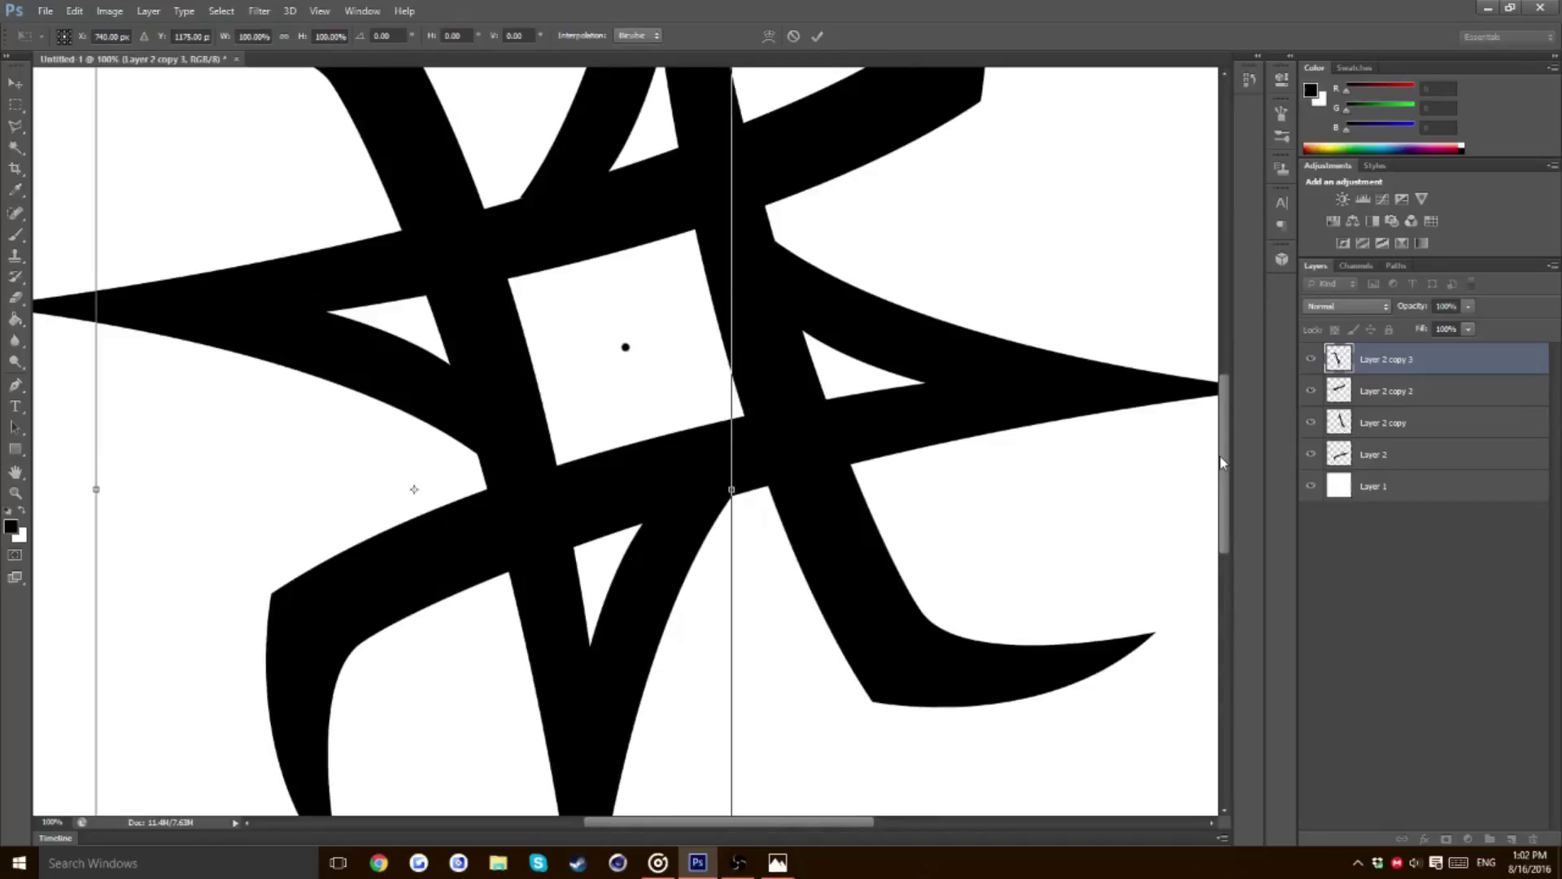
left_click(817, 36)
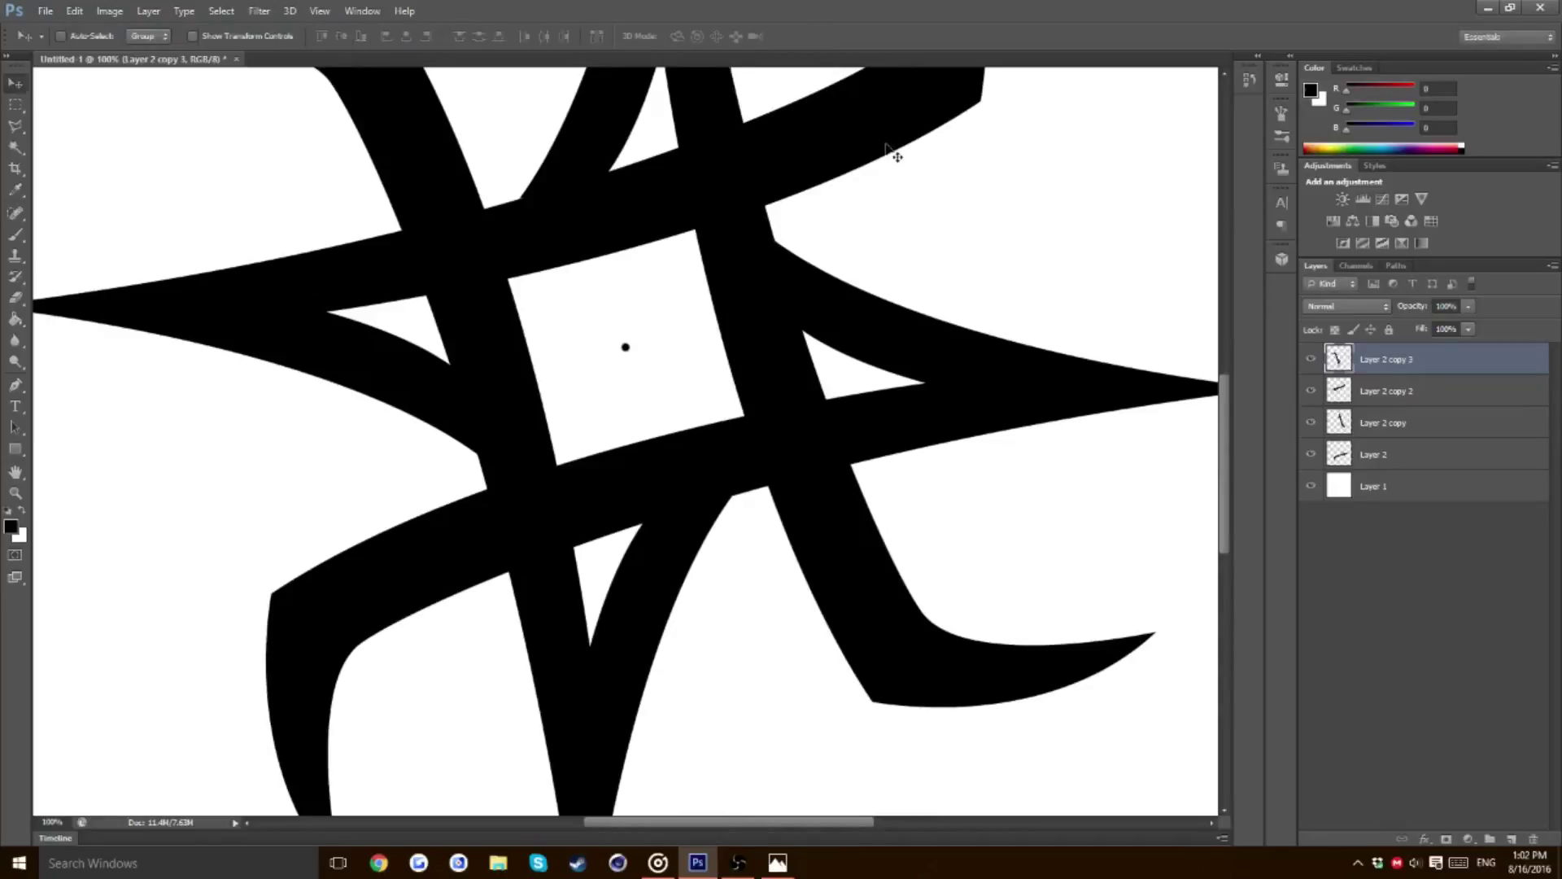
Check the whole logo at several zooms and commit a final Layer 2 copy transform
key("ctrl+minus")
key("ctrl+minus")
key("ctrl+minus")
key("ctrl+minus")
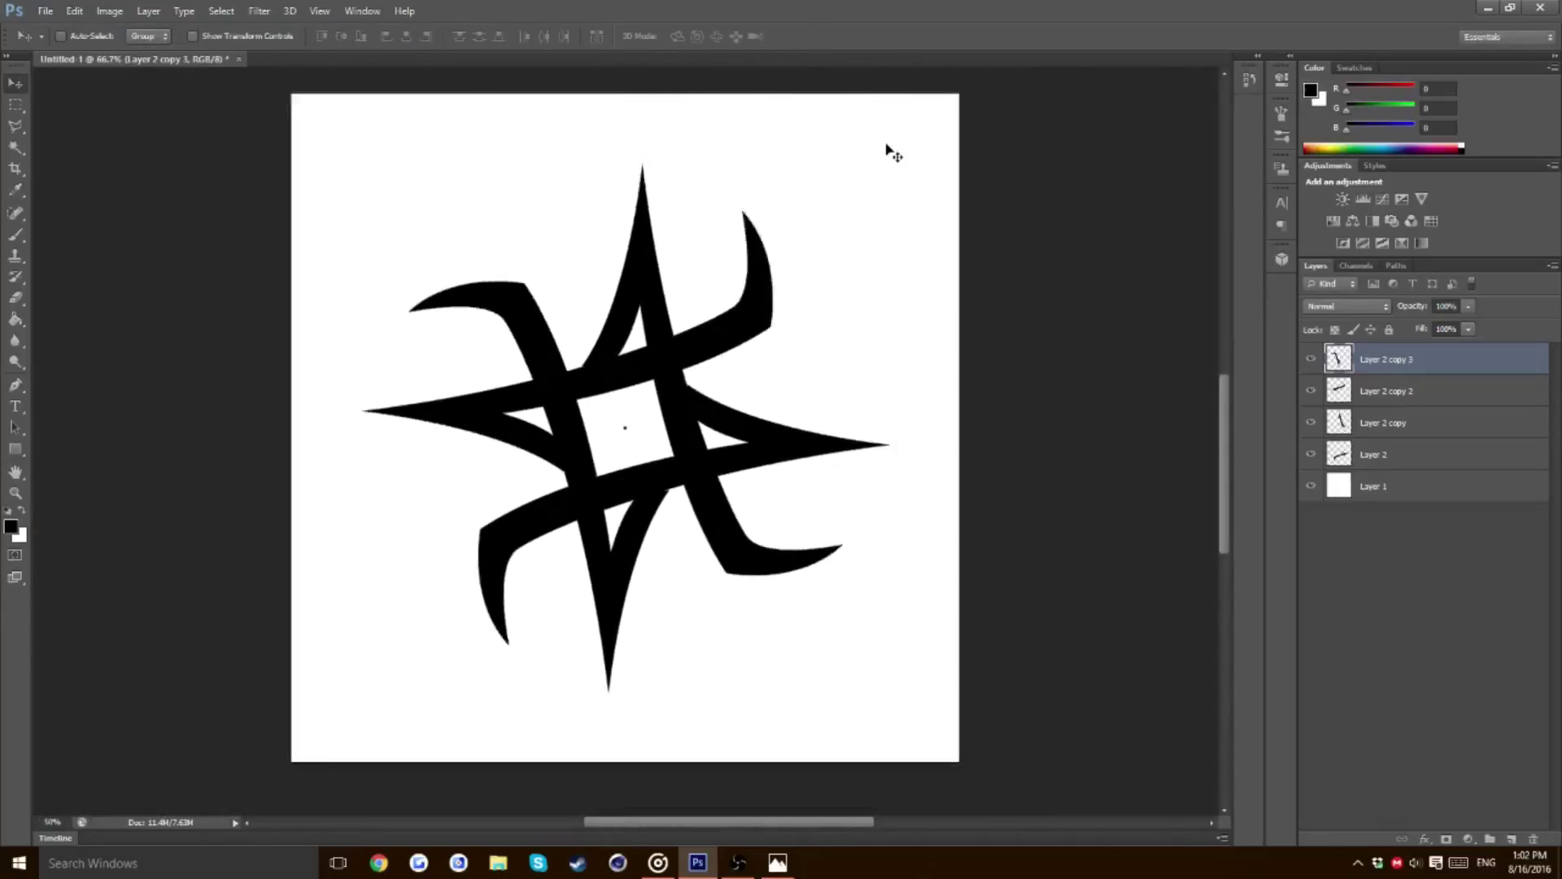
key("ctrl+plus")
key("ctrl+plus")
key("ctrl+plus")
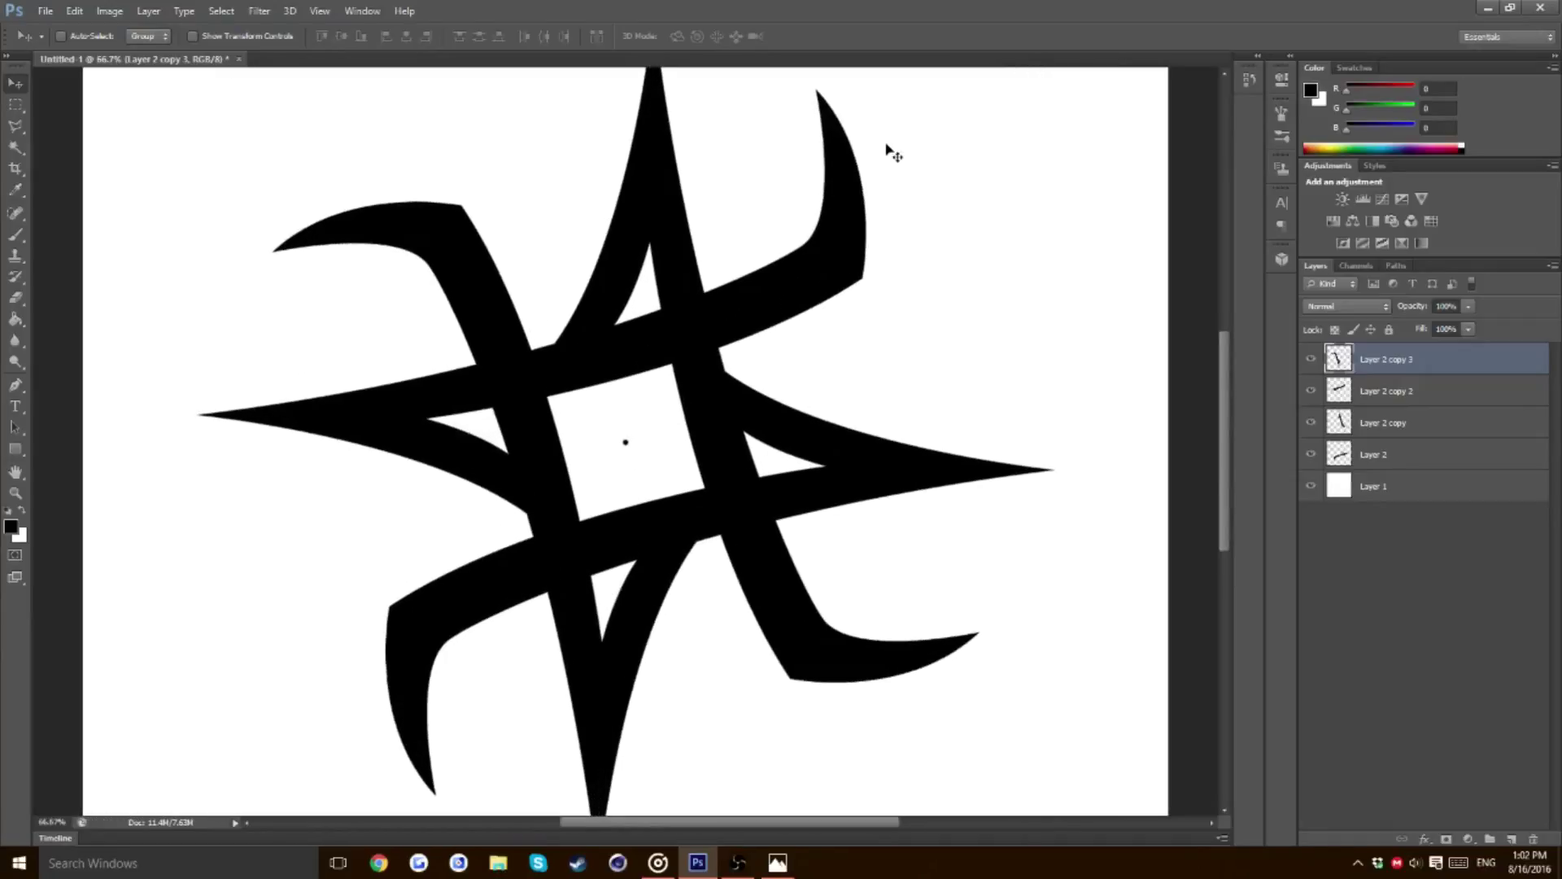
key("ctrl+minus")
key("ctrl+minus")
key("ctrl+minus")
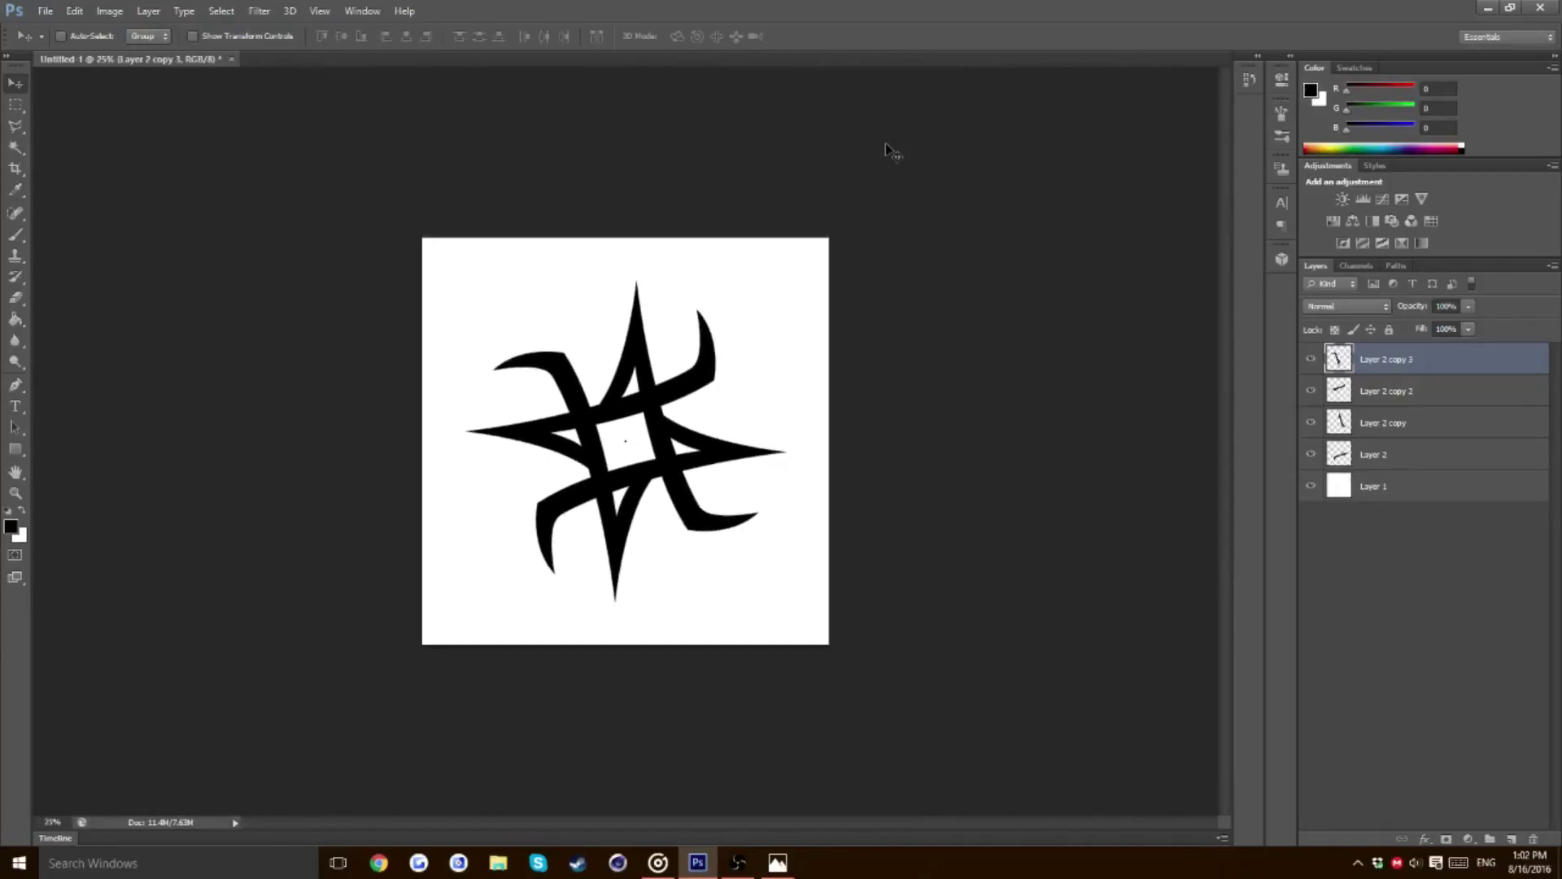
key("ctrl+minus")
key("ctrl+plus")
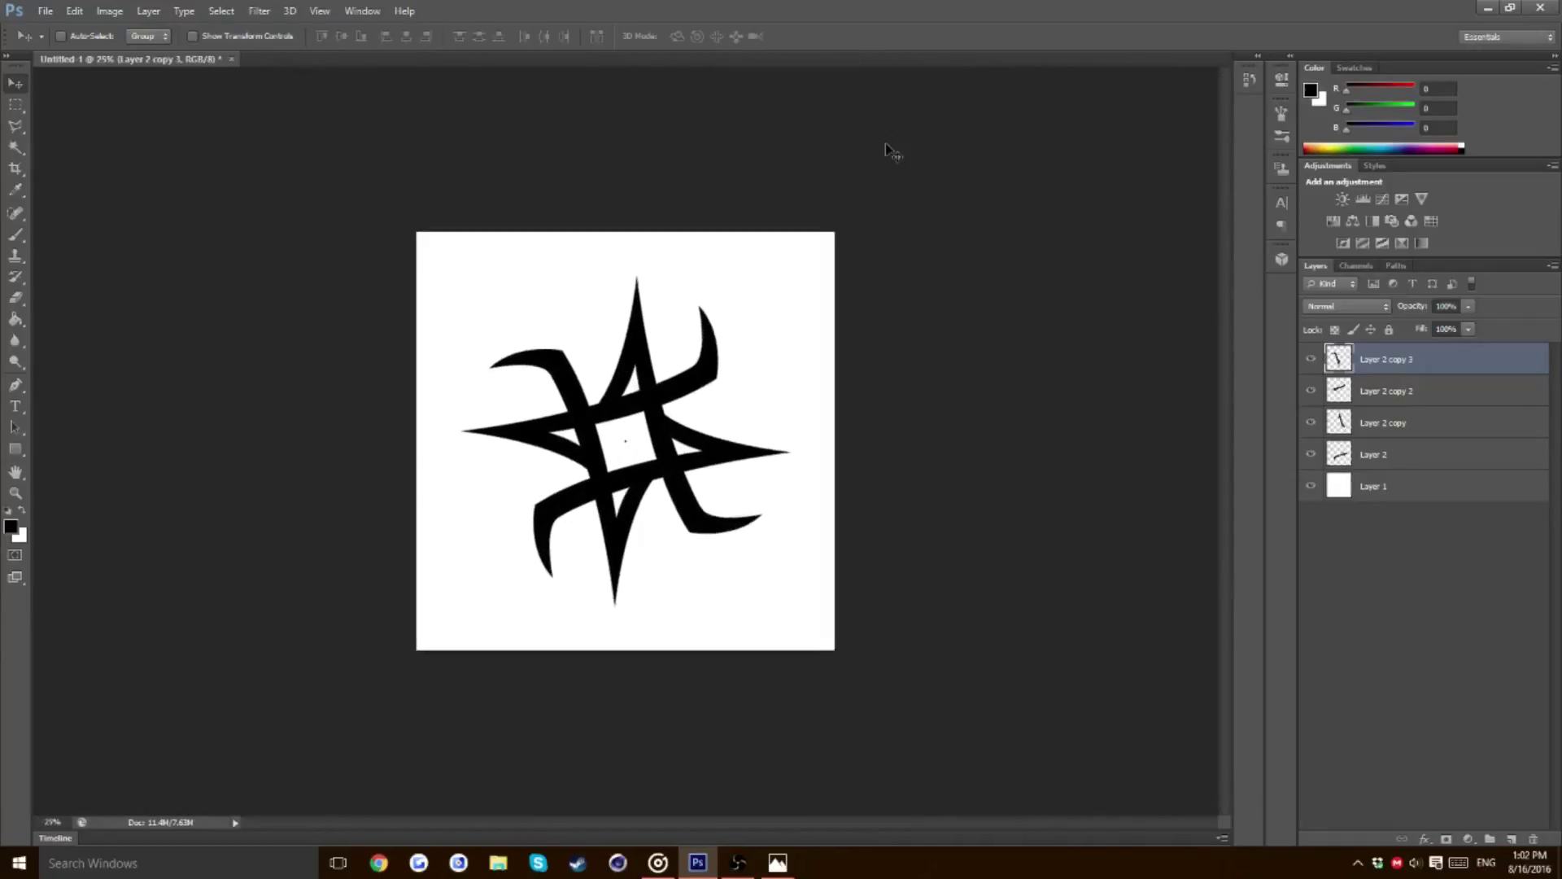
key("ctrl+plus")
key("ctrl+plus")
key("ctrl+plus")
key("ctrl+plus")
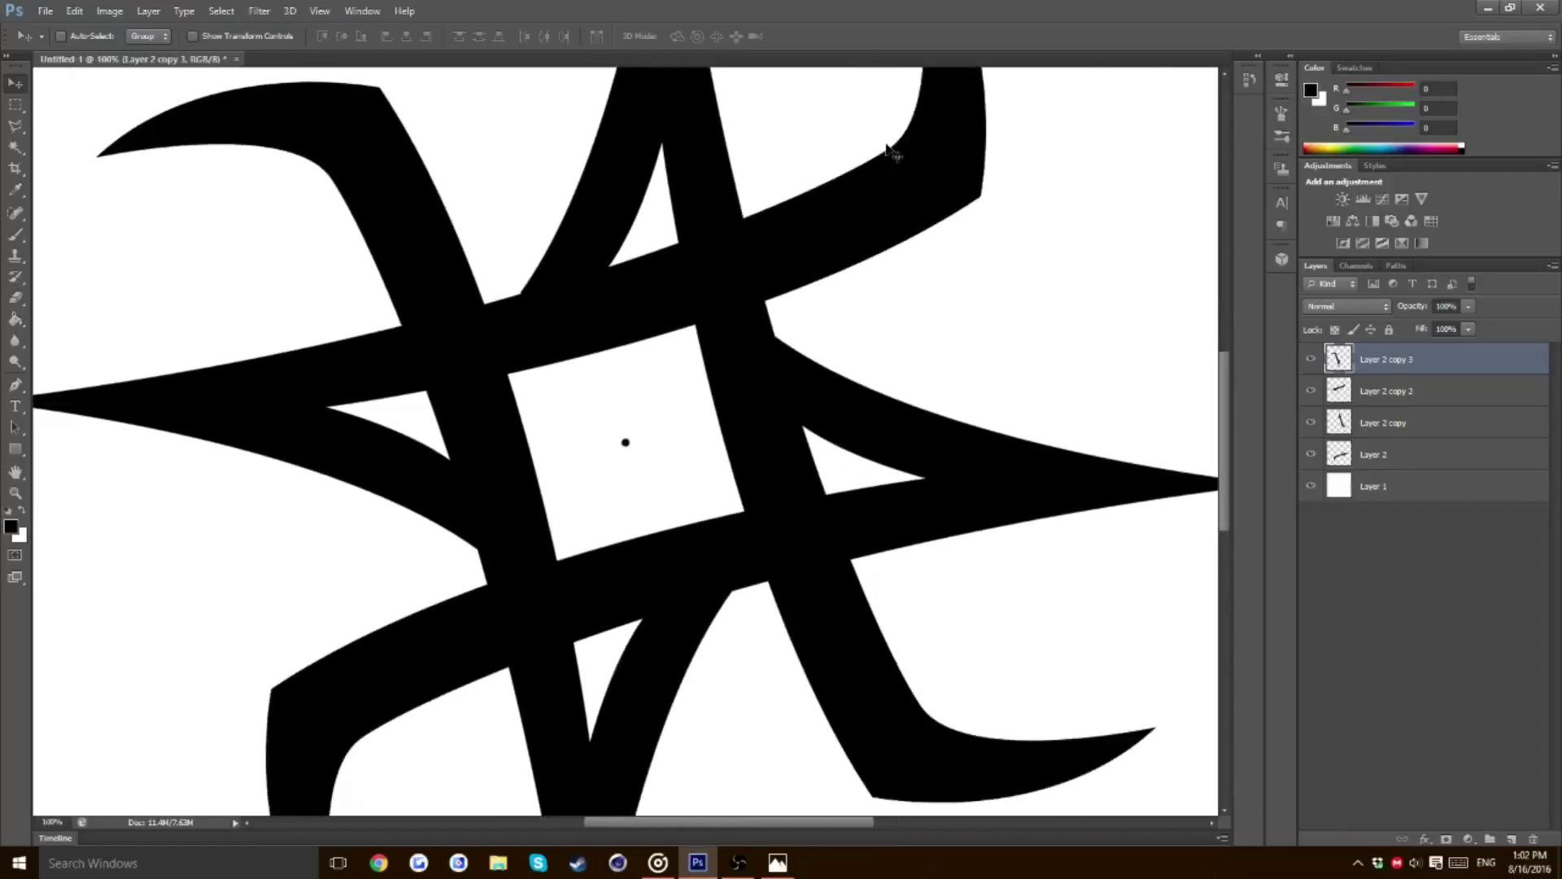
left_click(1392, 423)
key("ctrl+t")
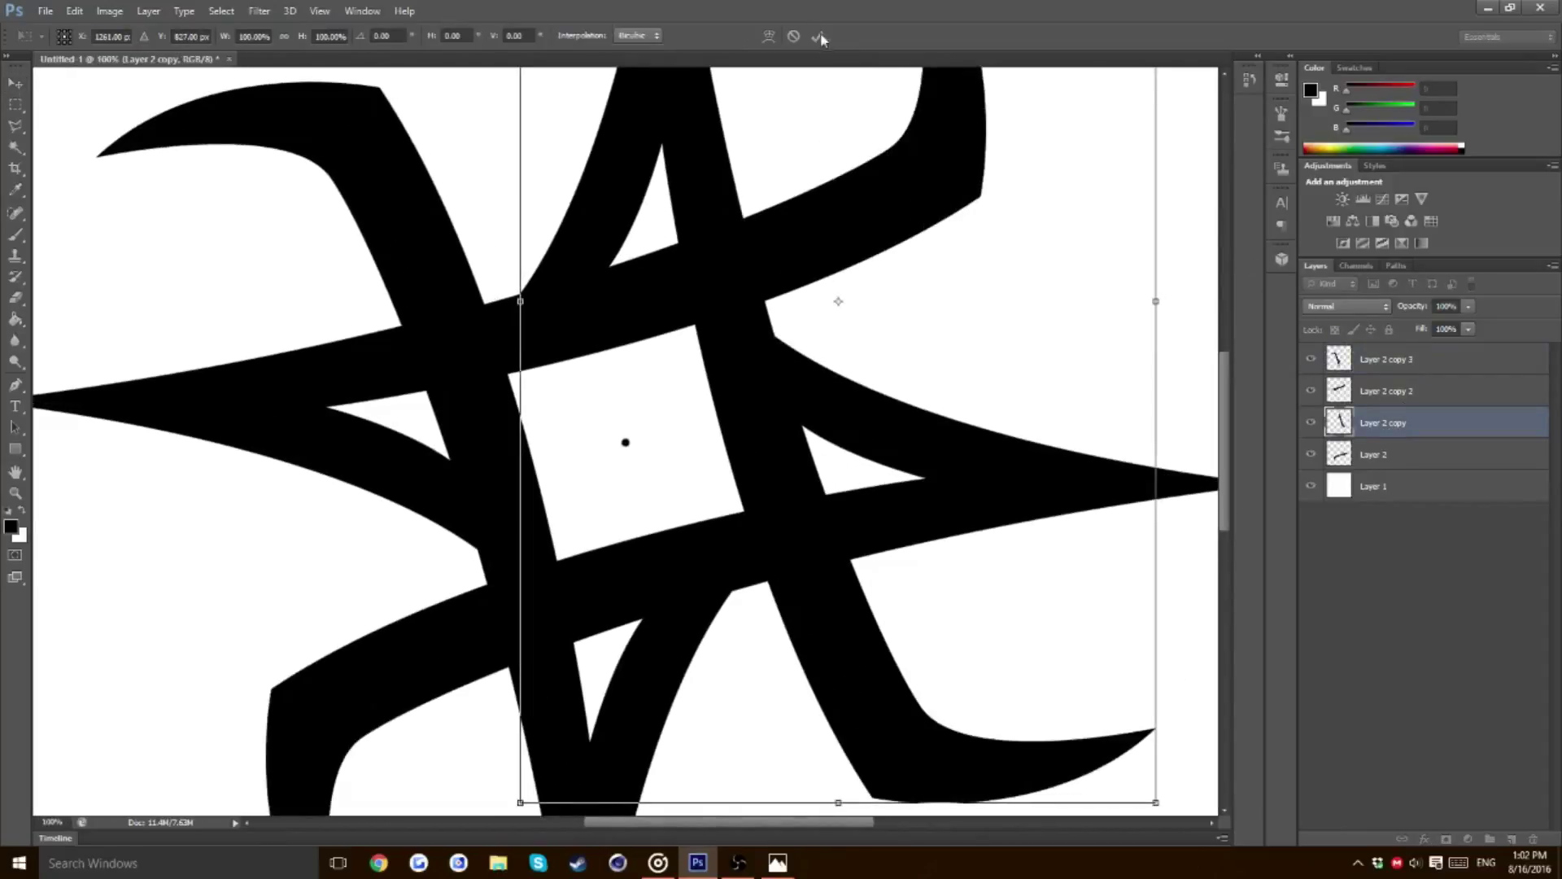
left_click(817, 36)
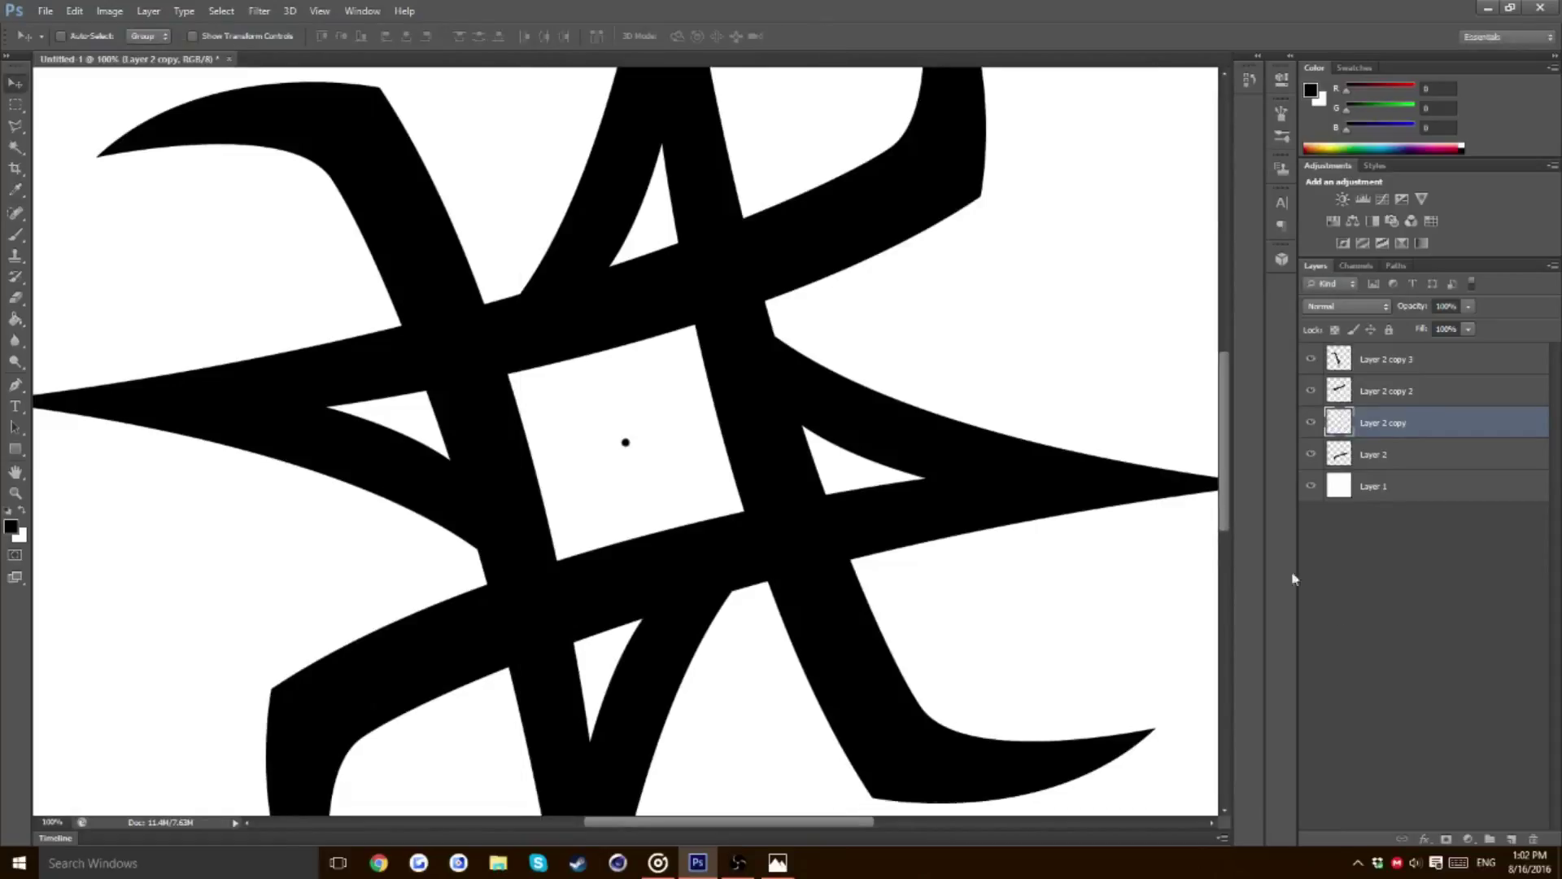
key("ctrl+minus")
key("ctrl+minus")
key("ctrl+minus")
key("ctrl+minus")
key("ctrl+minus")
key("ctrl+minus")
key("ctrl+minus")
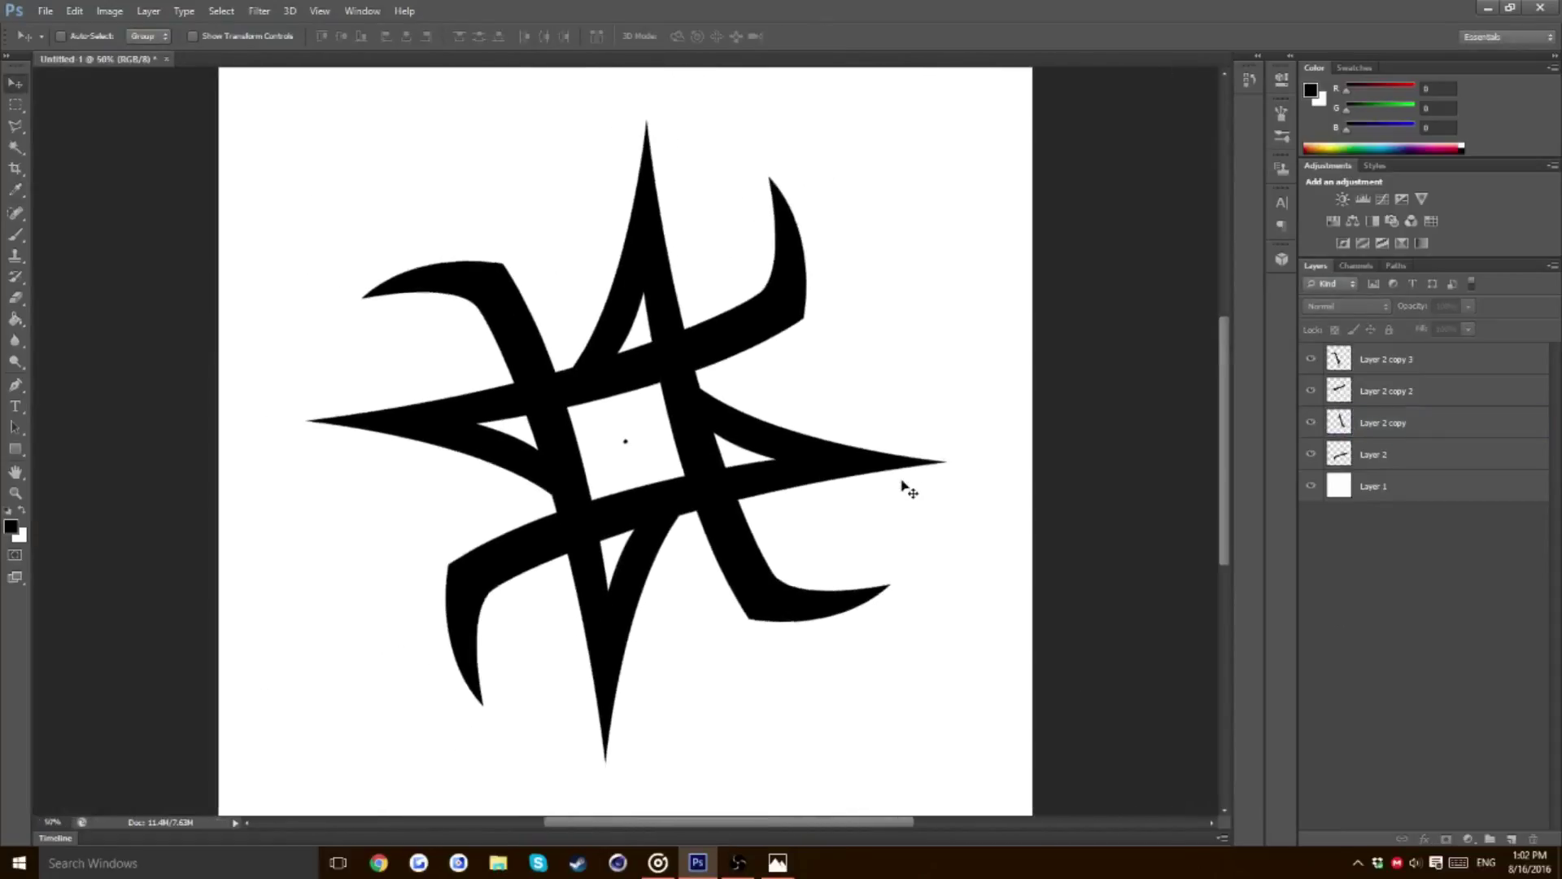
key("ctrl+plus")
key("ctrl+plus")
key("ctrl+plus")
key("ctrl+plus")
key("ctrl+plus")
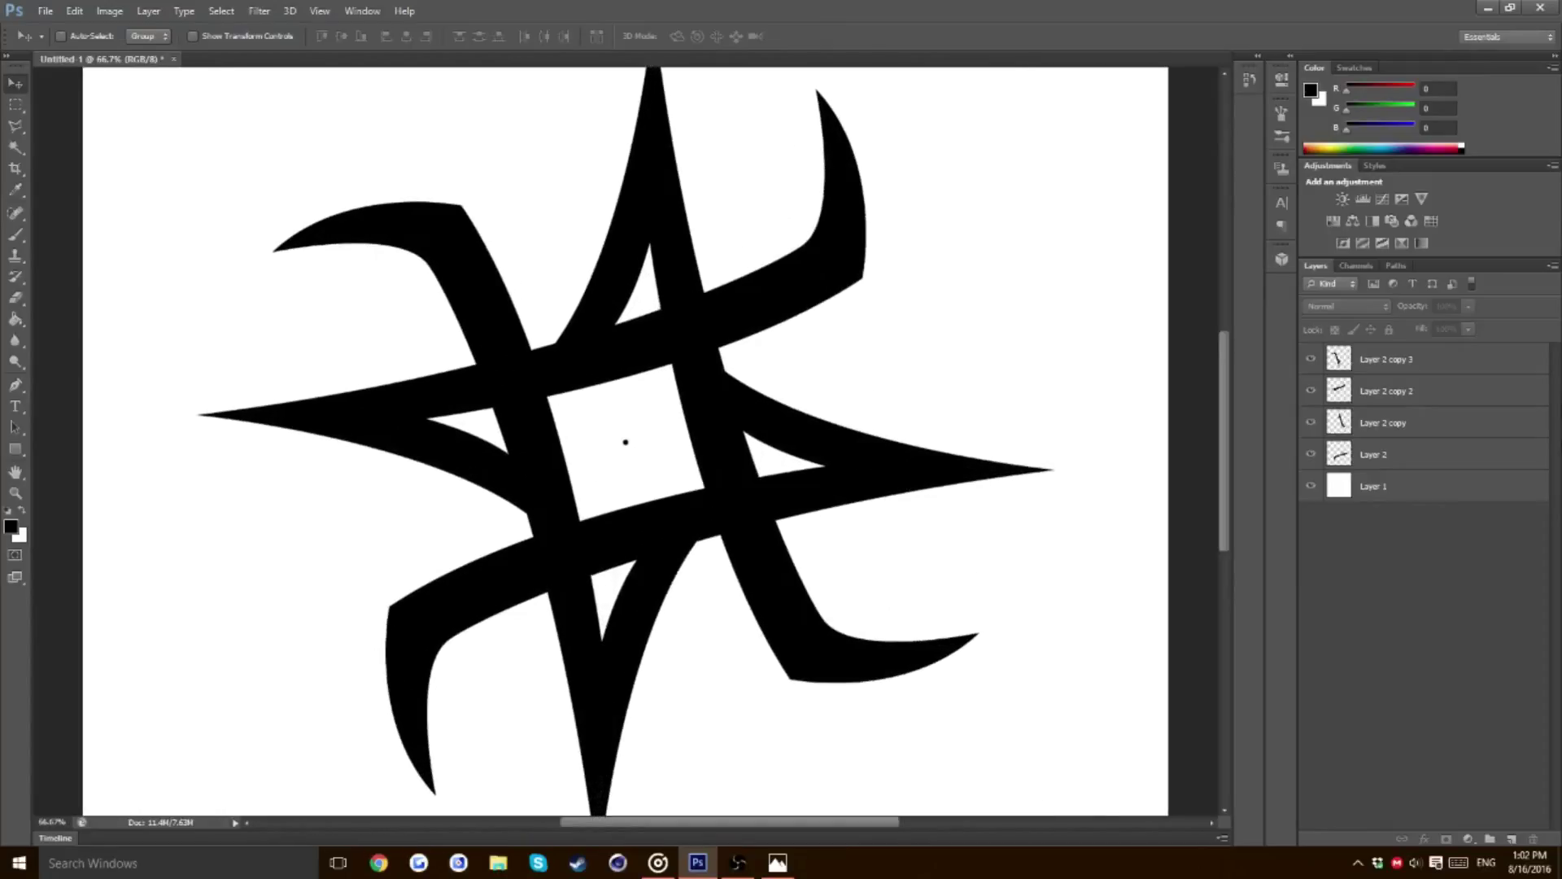
Create a new layer group named main
left_click(1406, 369)
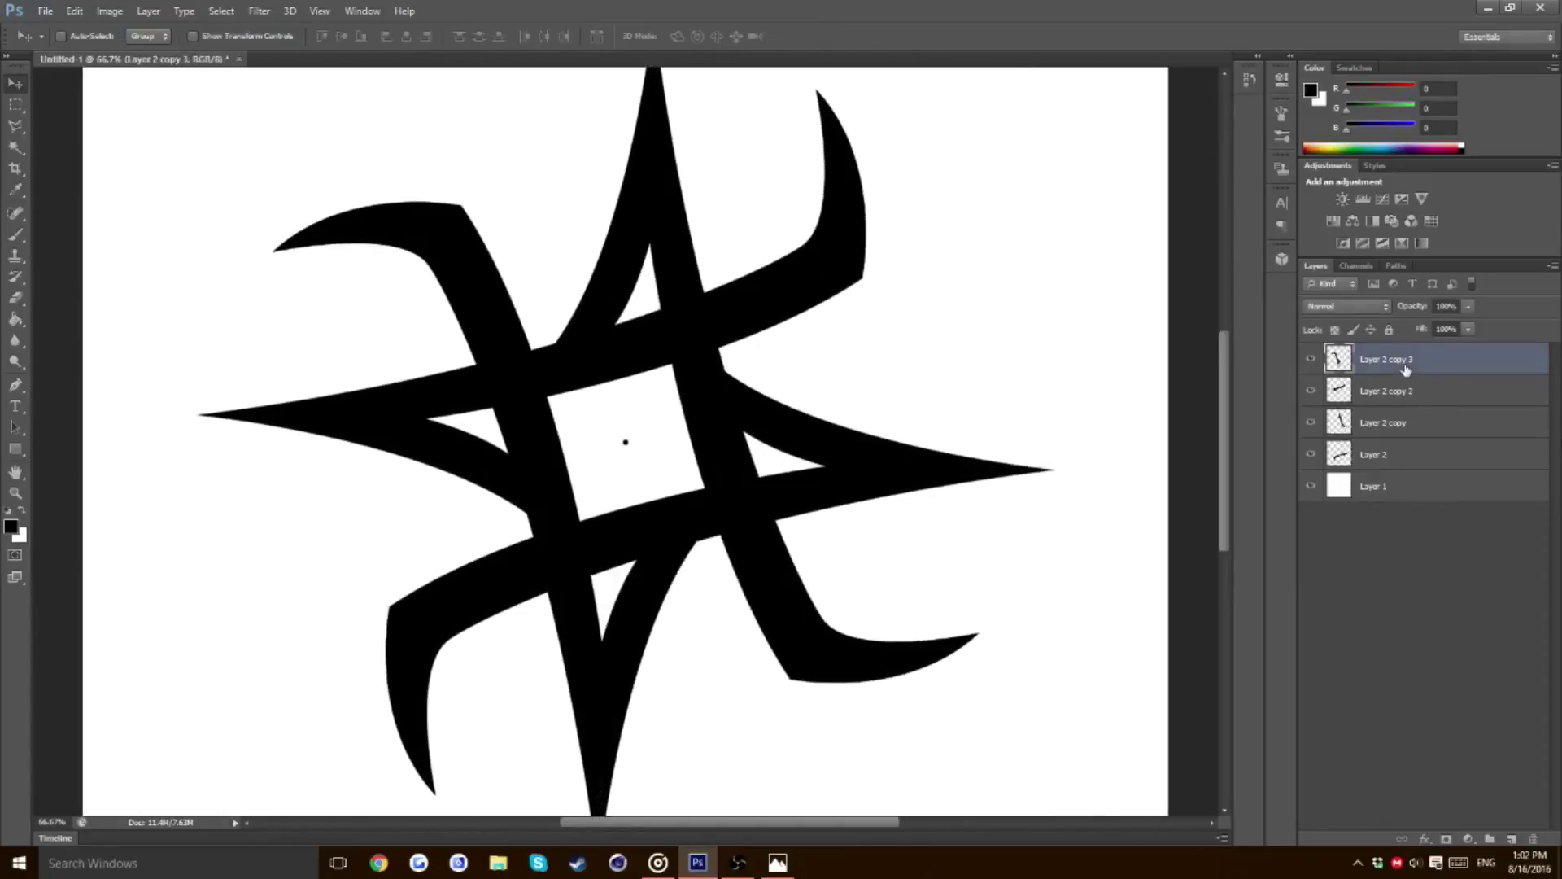
left_click(1490, 839)
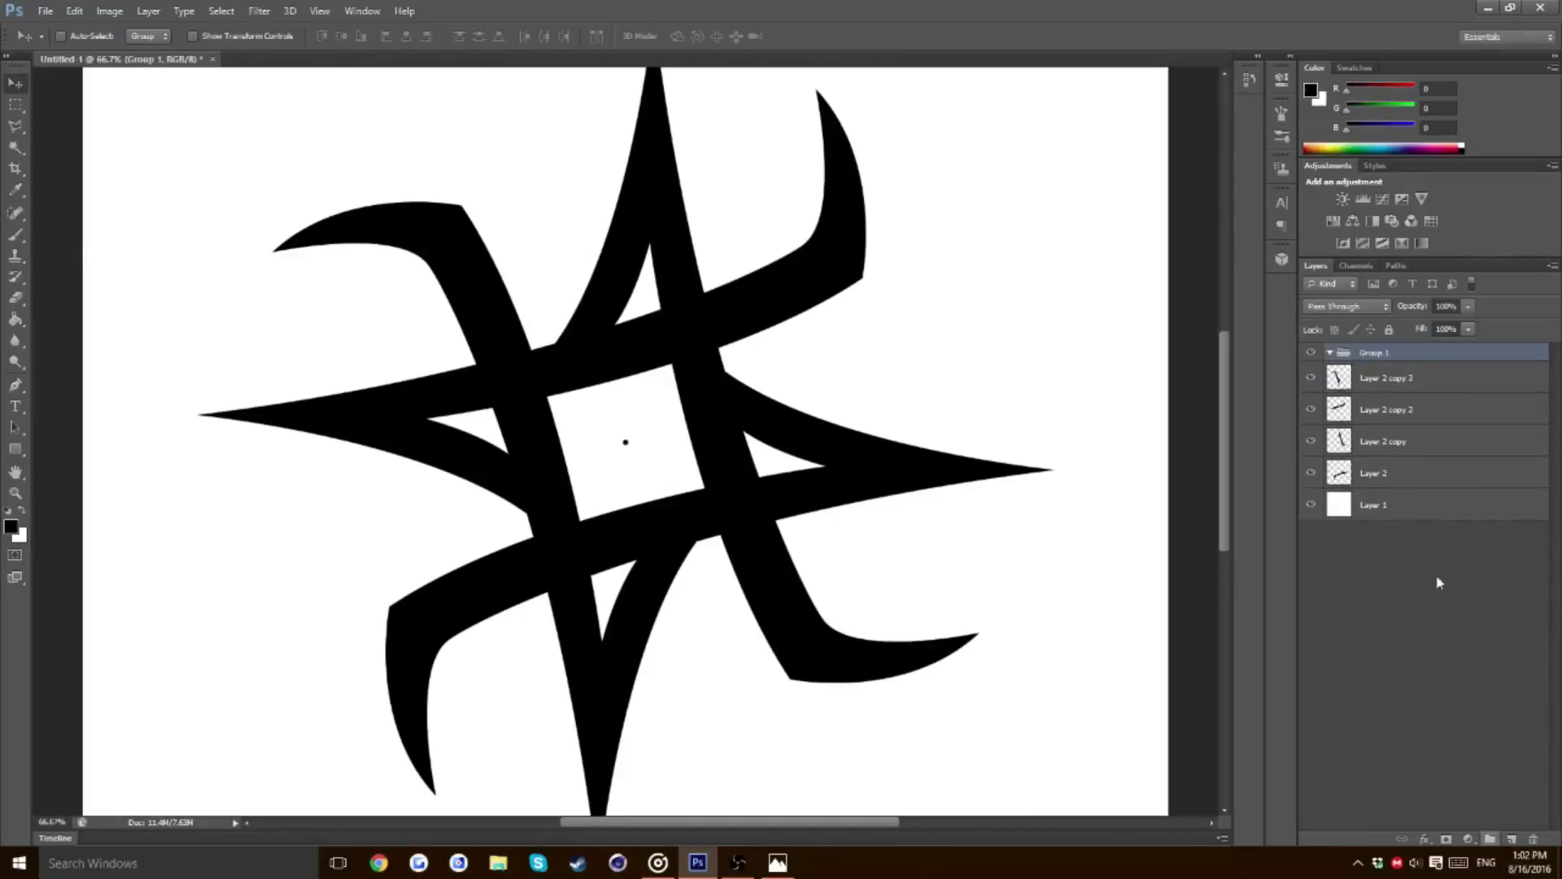
double_click(1375, 352)
key("ctrl+a")
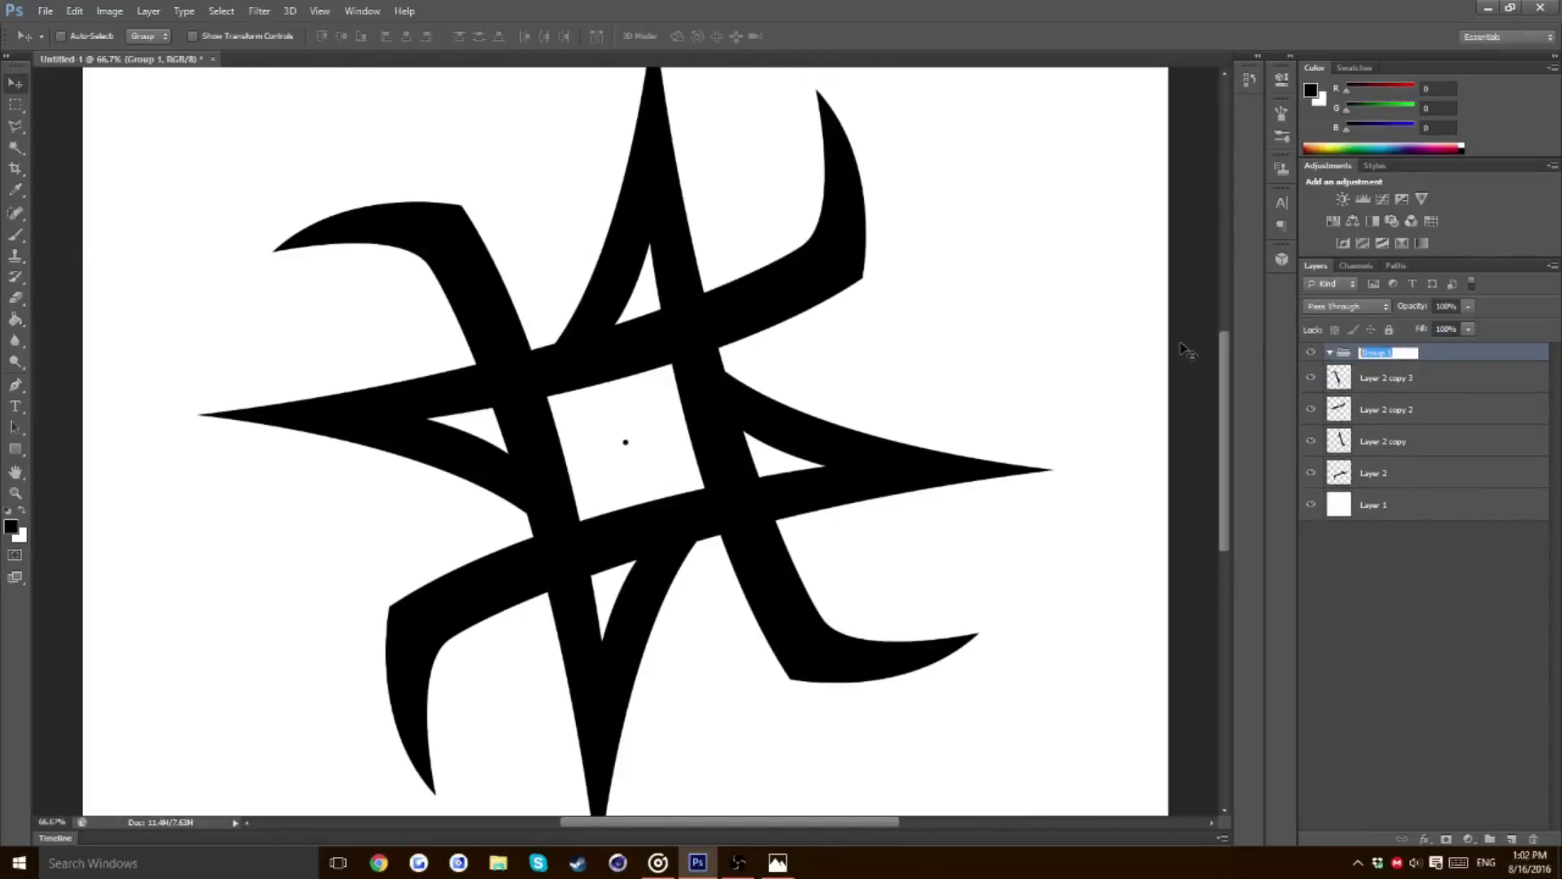
type("main")
left_click(1417, 378)
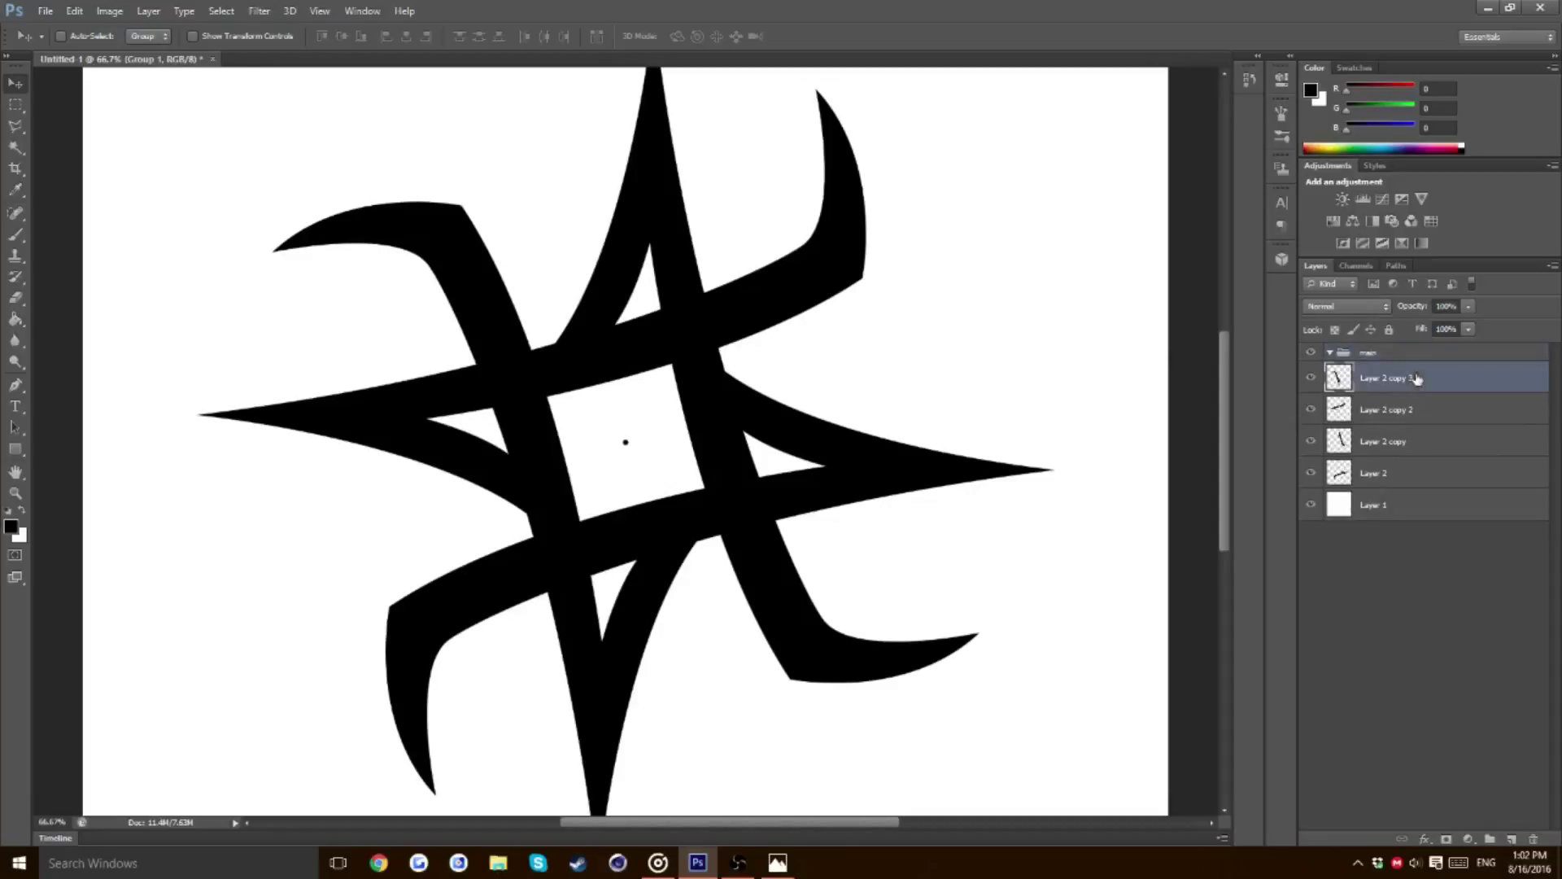
Move the four arm layers into the collapsed main group and add an empty Layer 3
left_click(1383, 473, "shift")
left_click_drag(1383, 472, 1376, 355)
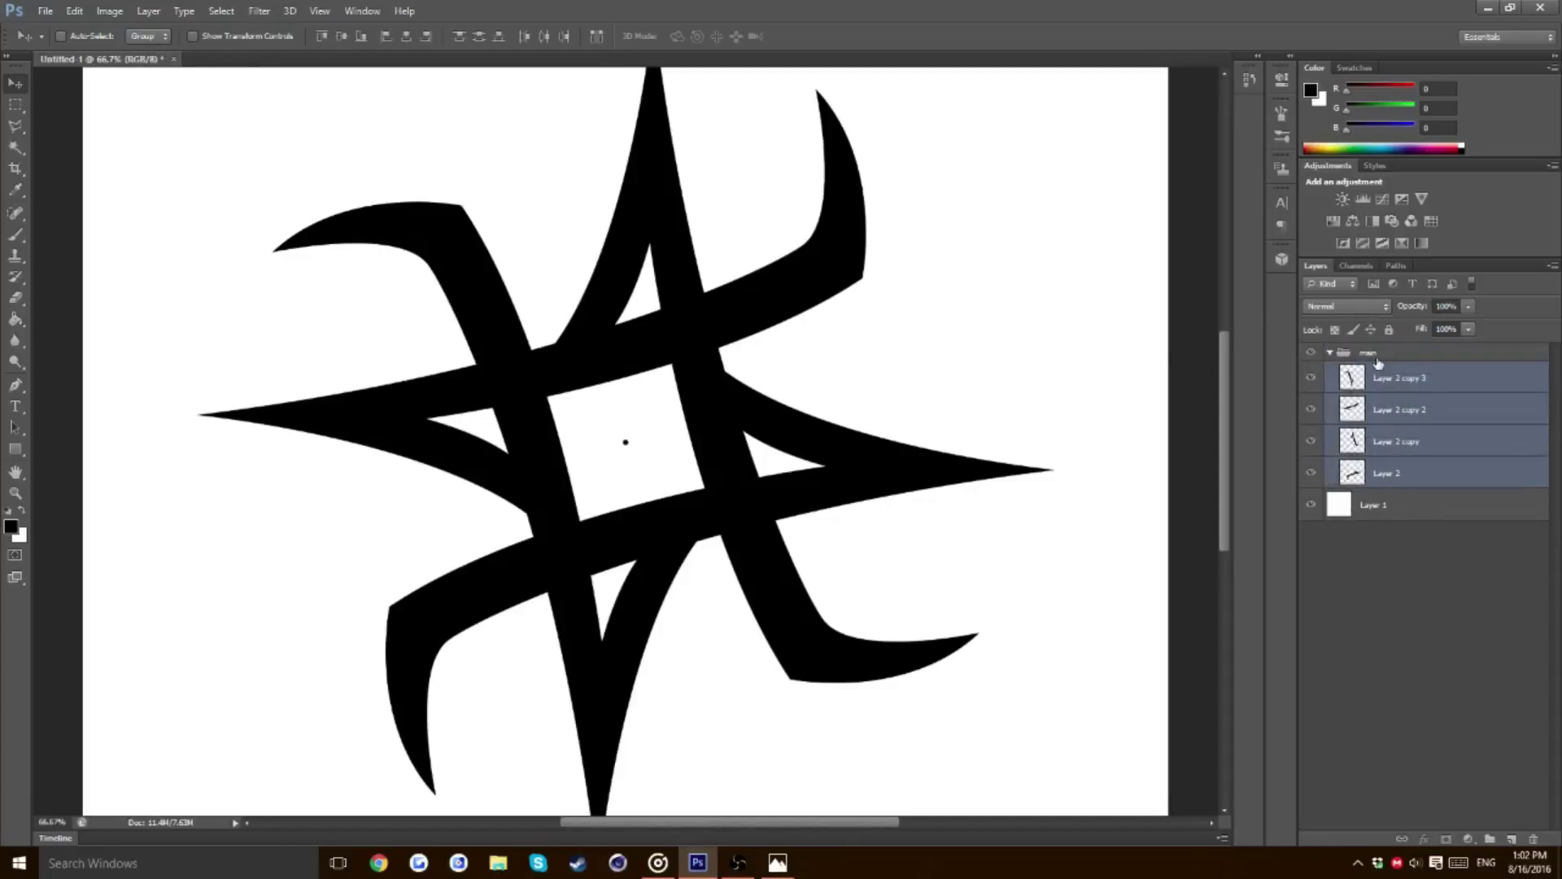
left_click(1333, 355)
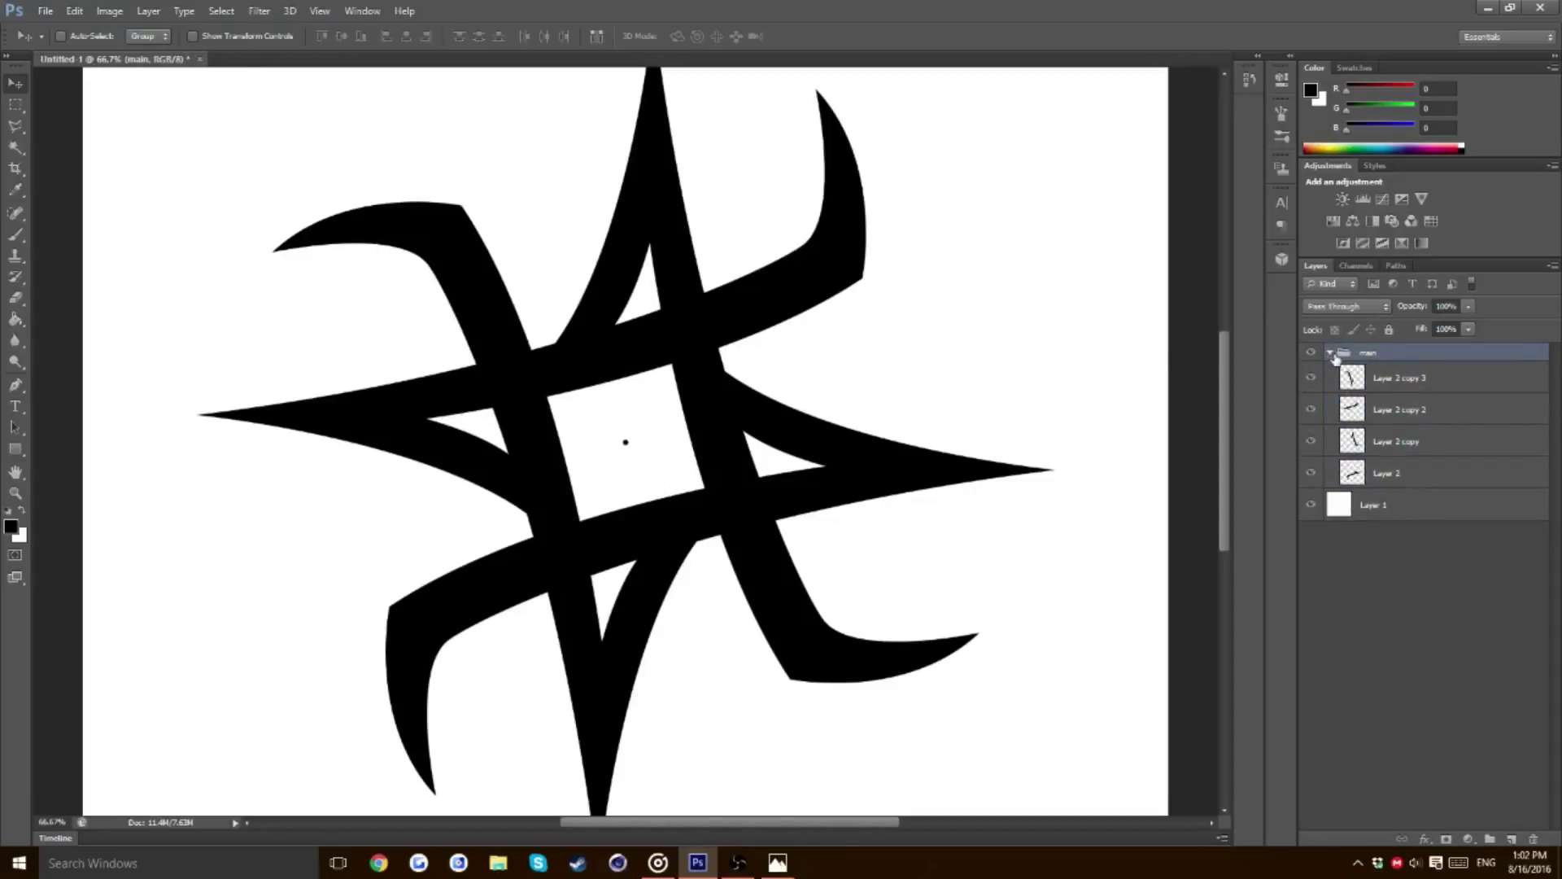
left_click(1332, 354)
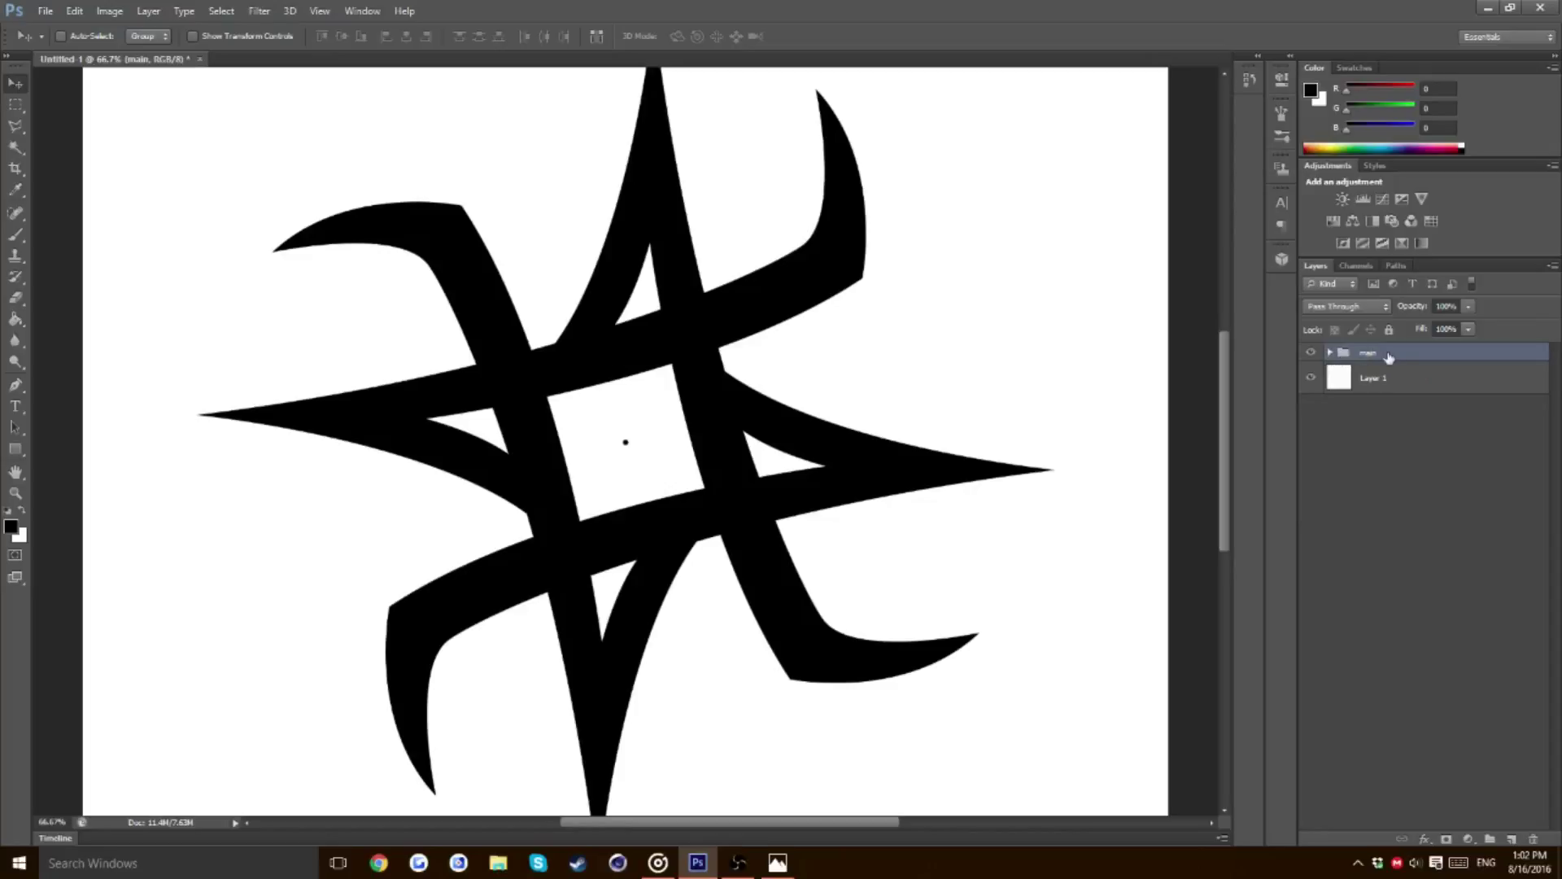
left_click(1513, 838)
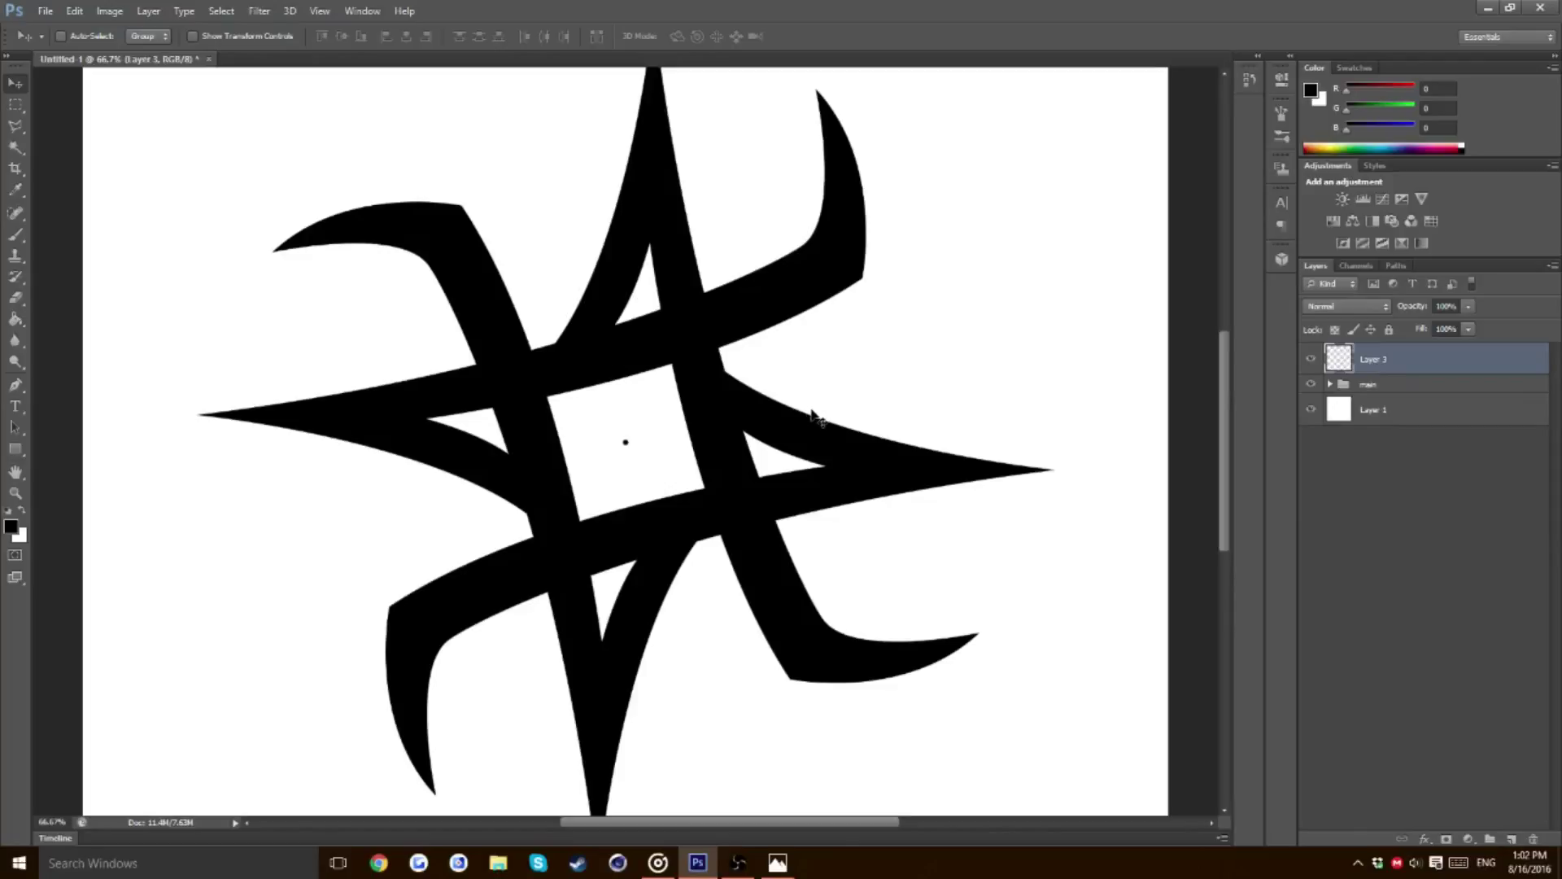
key("alt+Tab")
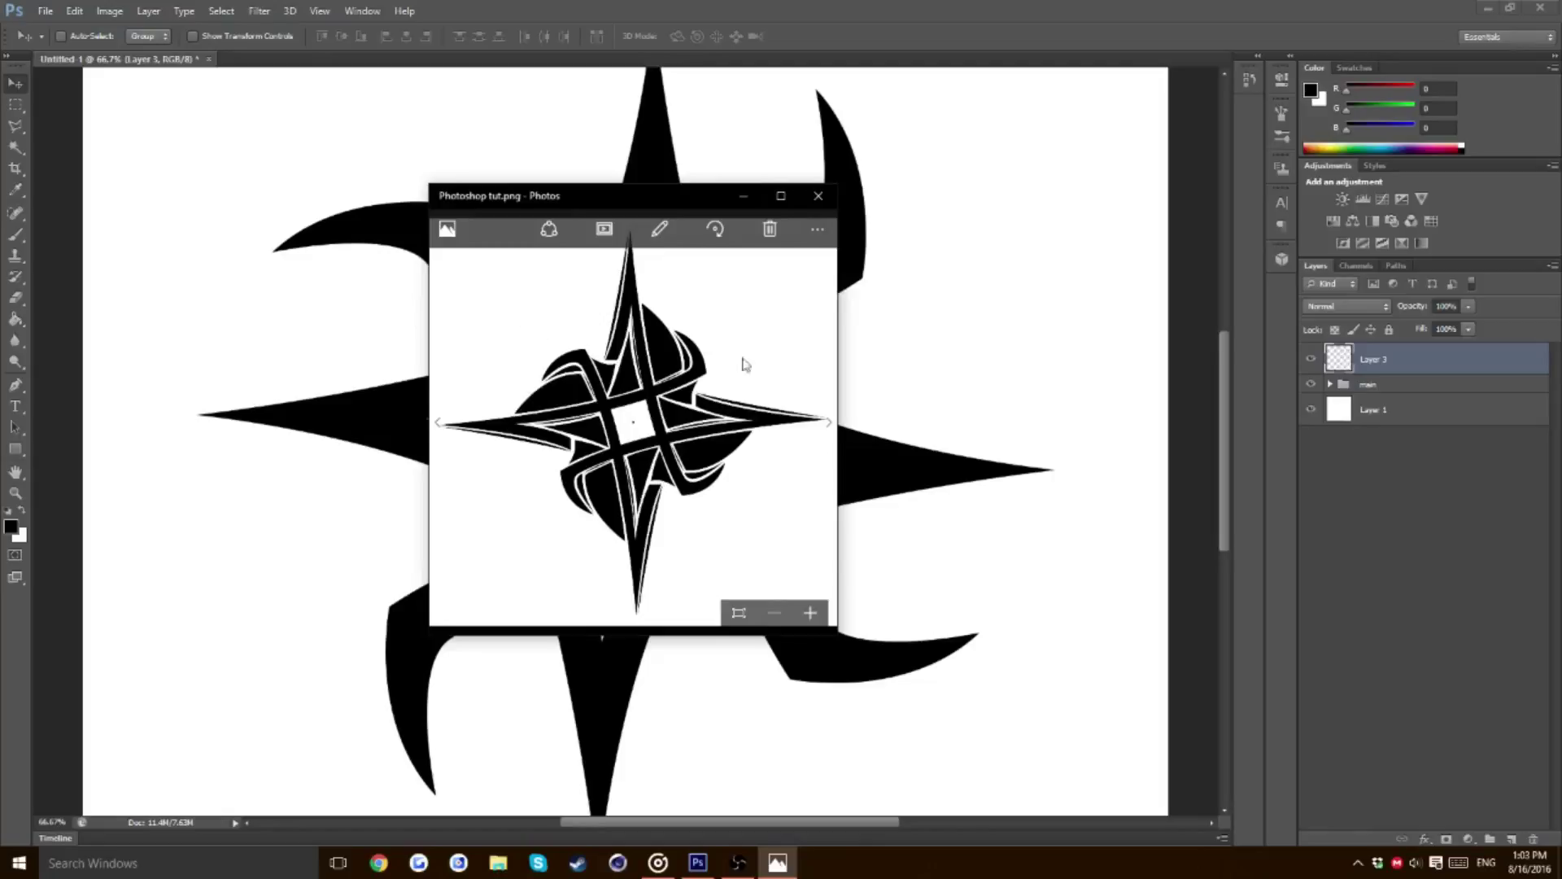
left_click_drag(774, 189, 8, 182)
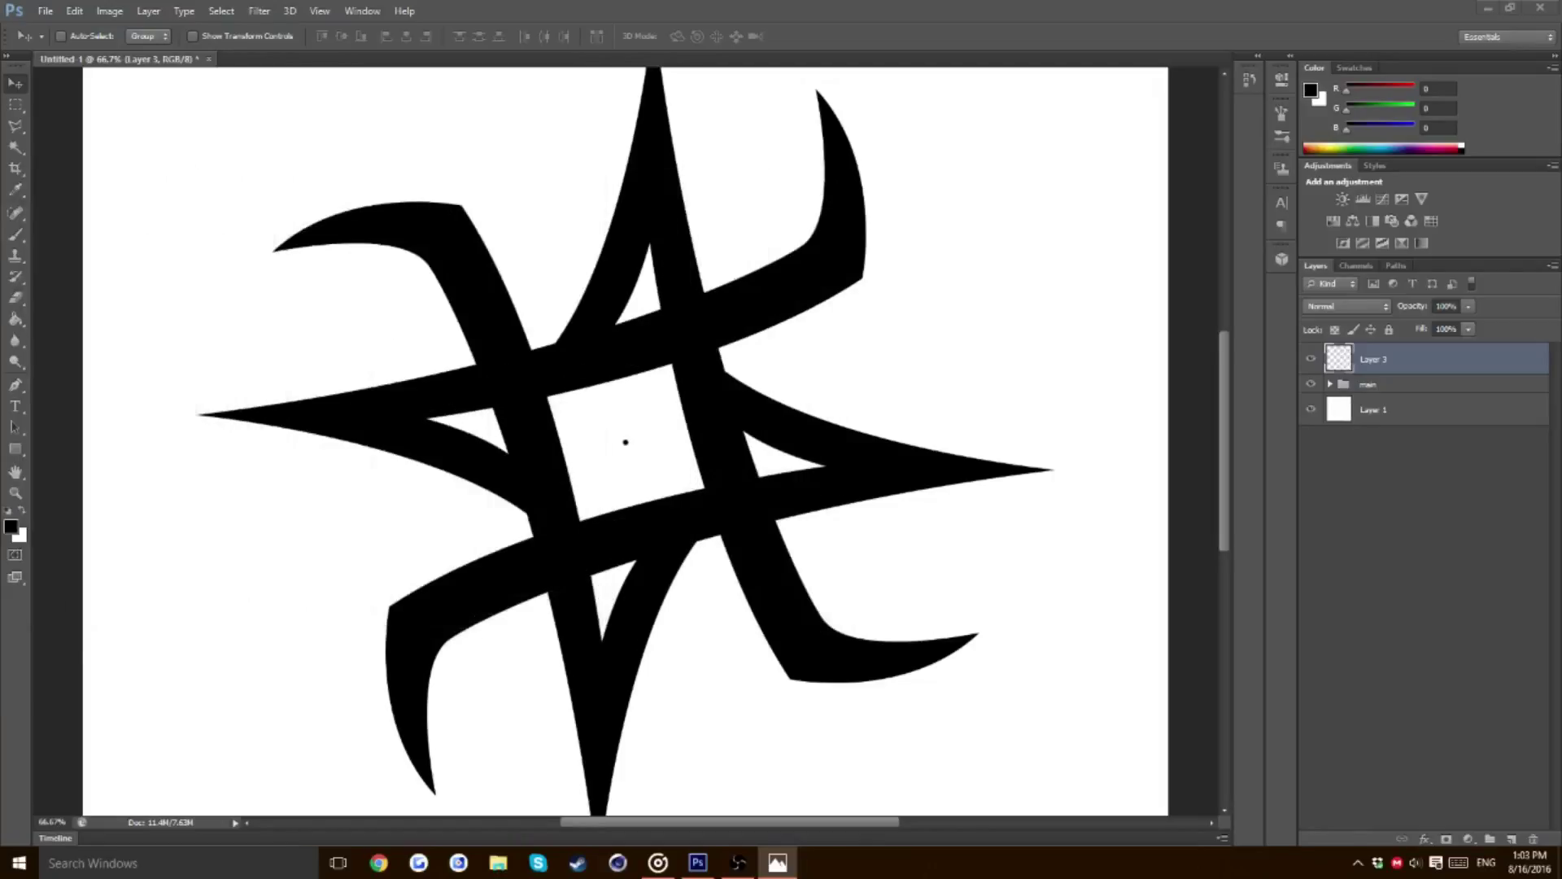
Close the Photos reference picture and zoom the canvas out to 50%
key("alt+F4")
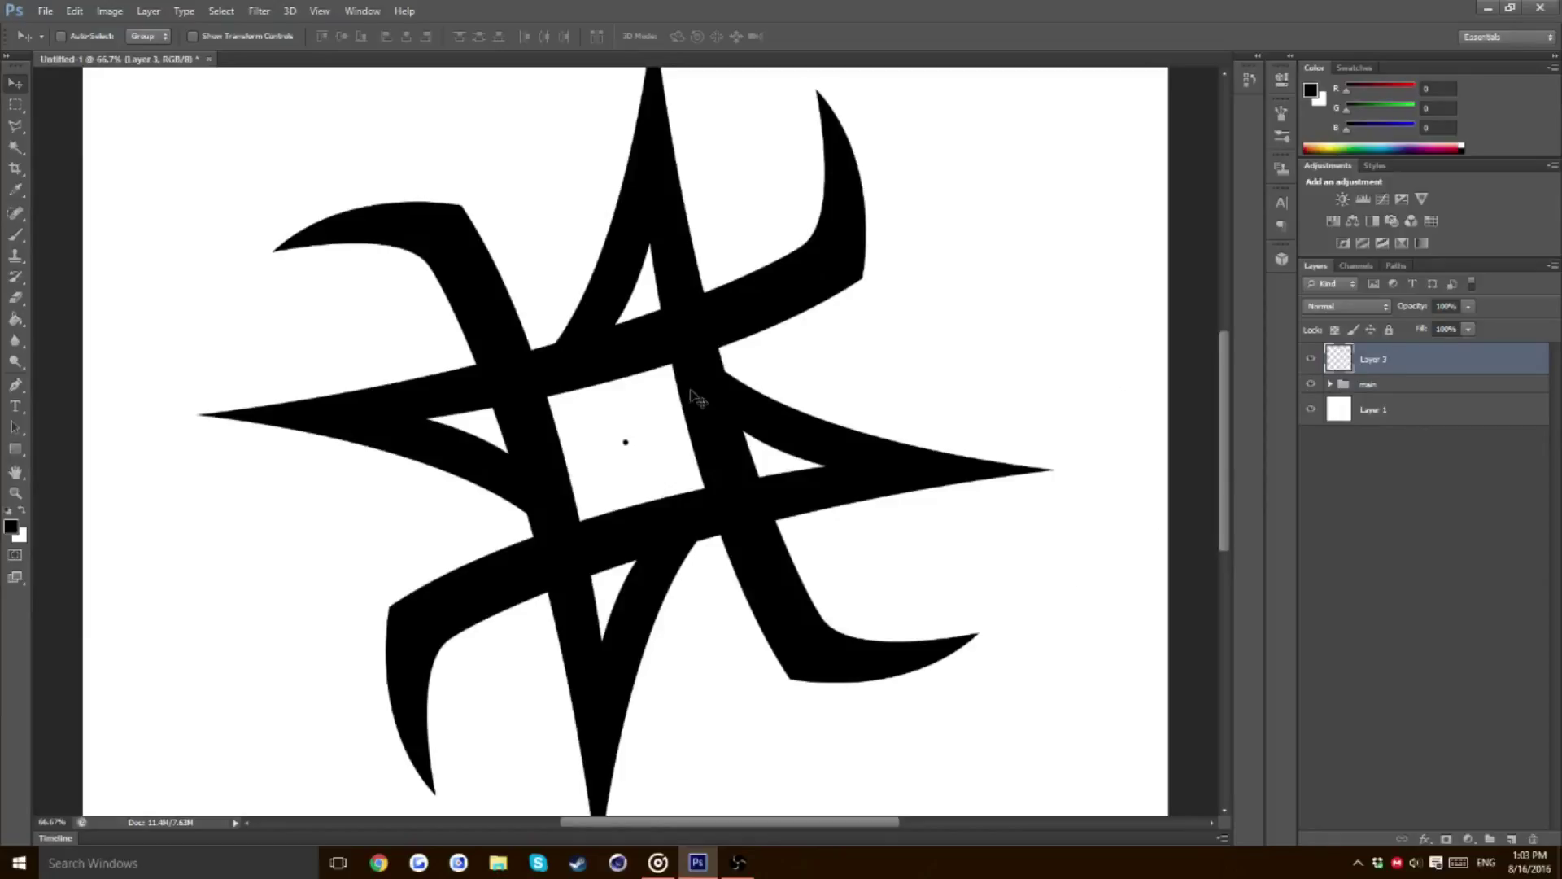
key("ctrl+minus")
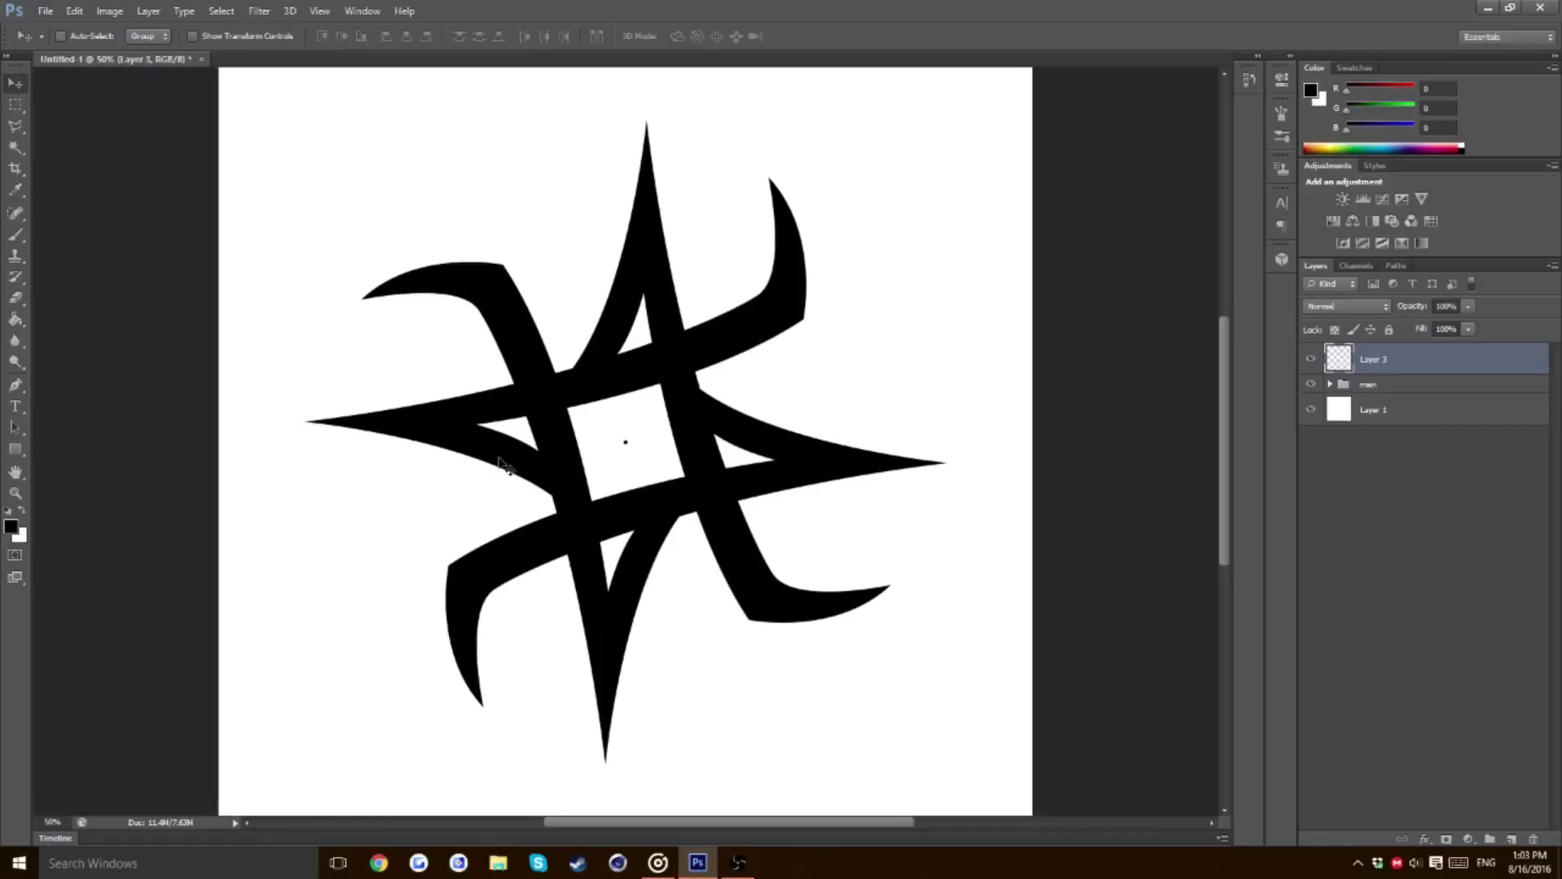
Draw a closed curved Pen path hugging the right arm's upper edge on Layer 3
left_click(14, 386)
key("ctrl+plus")
key("ctrl+plus")
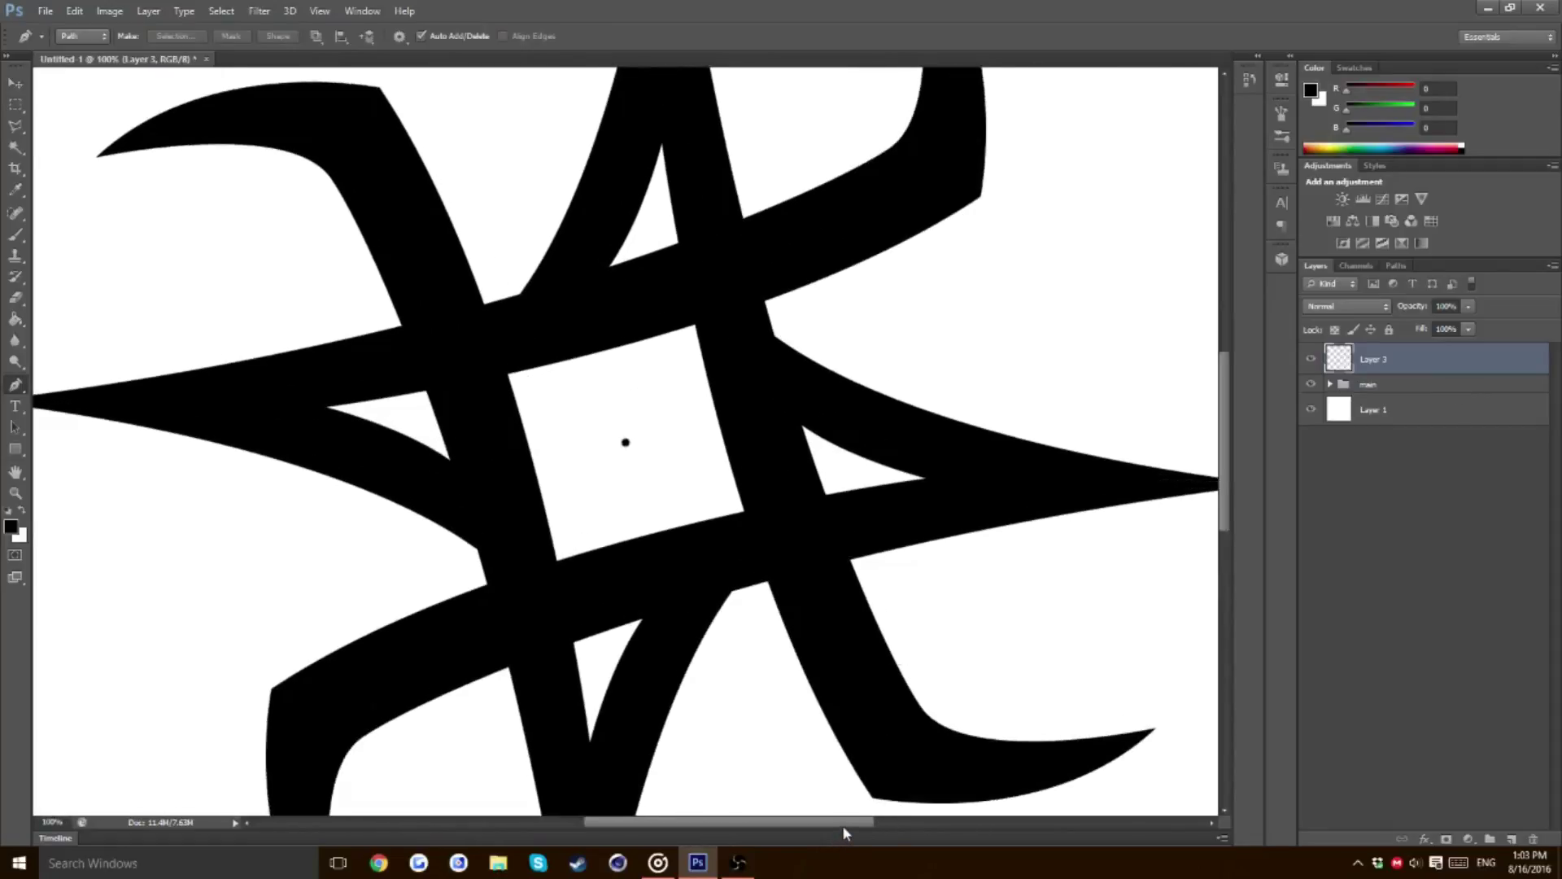
scroll(842, 825, "right", 3)
scroll(1232, 440, "up", 3)
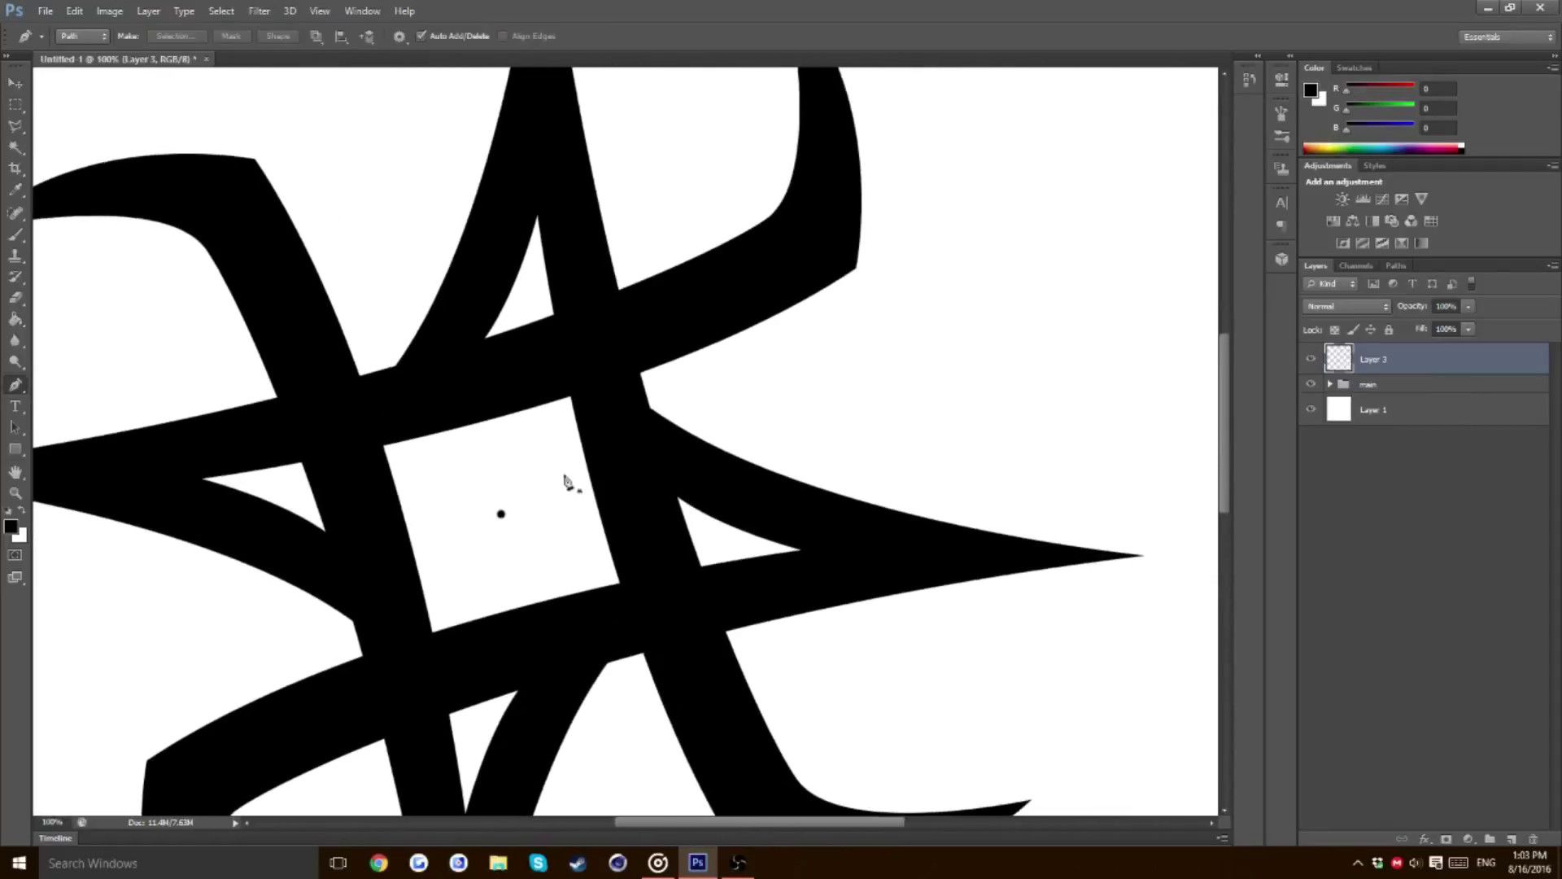
left_click(652, 399)
left_click_drag(1147, 552, 1177, 569)
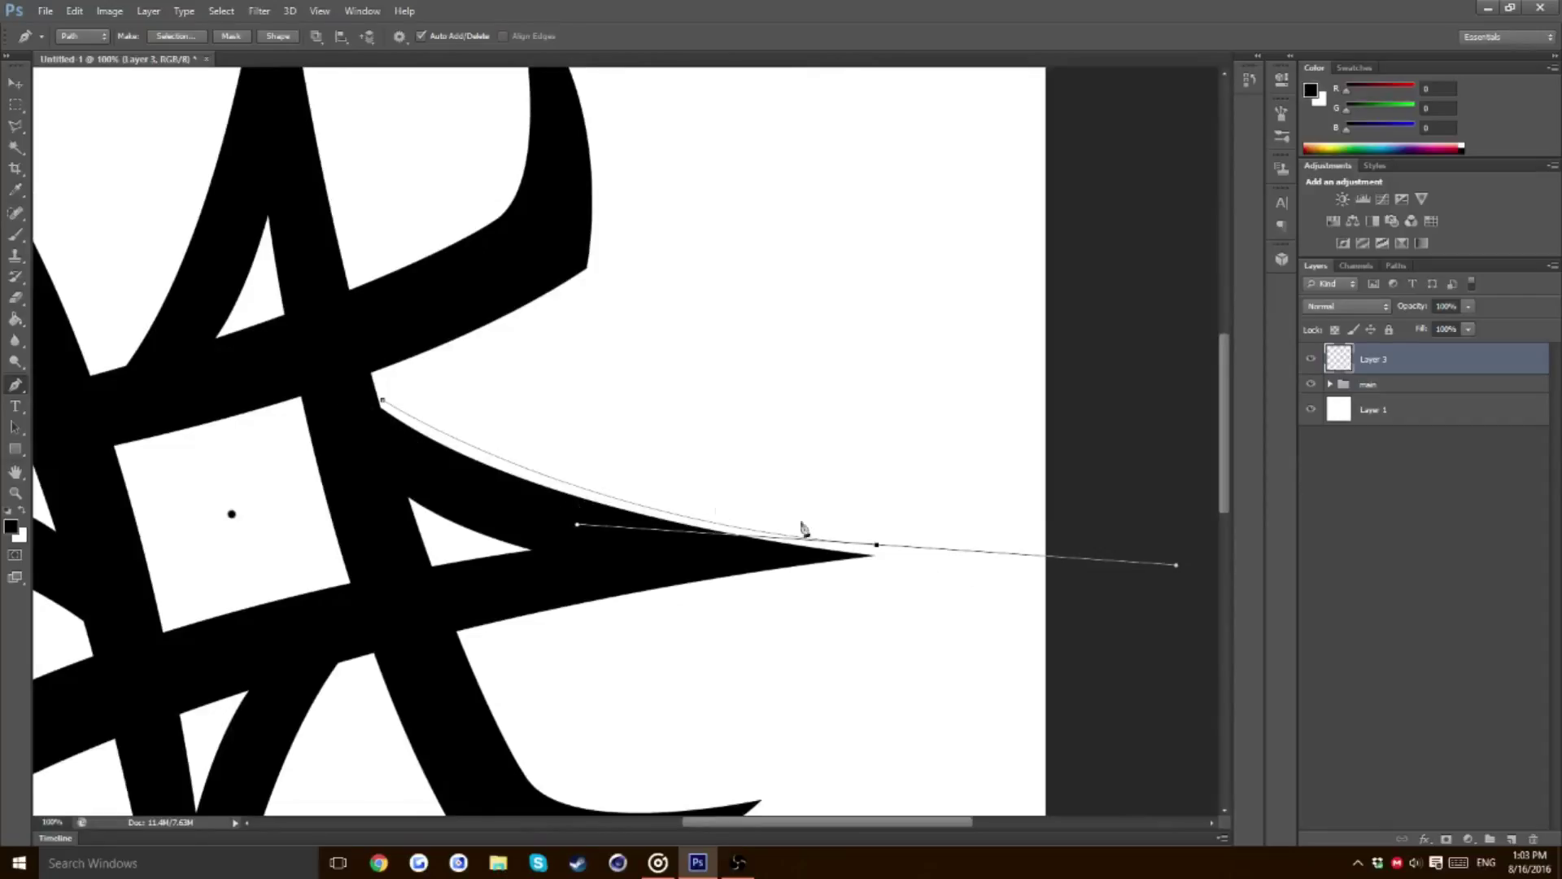
left_click(877, 545)
left_click_drag(382, 404, 202, 307)
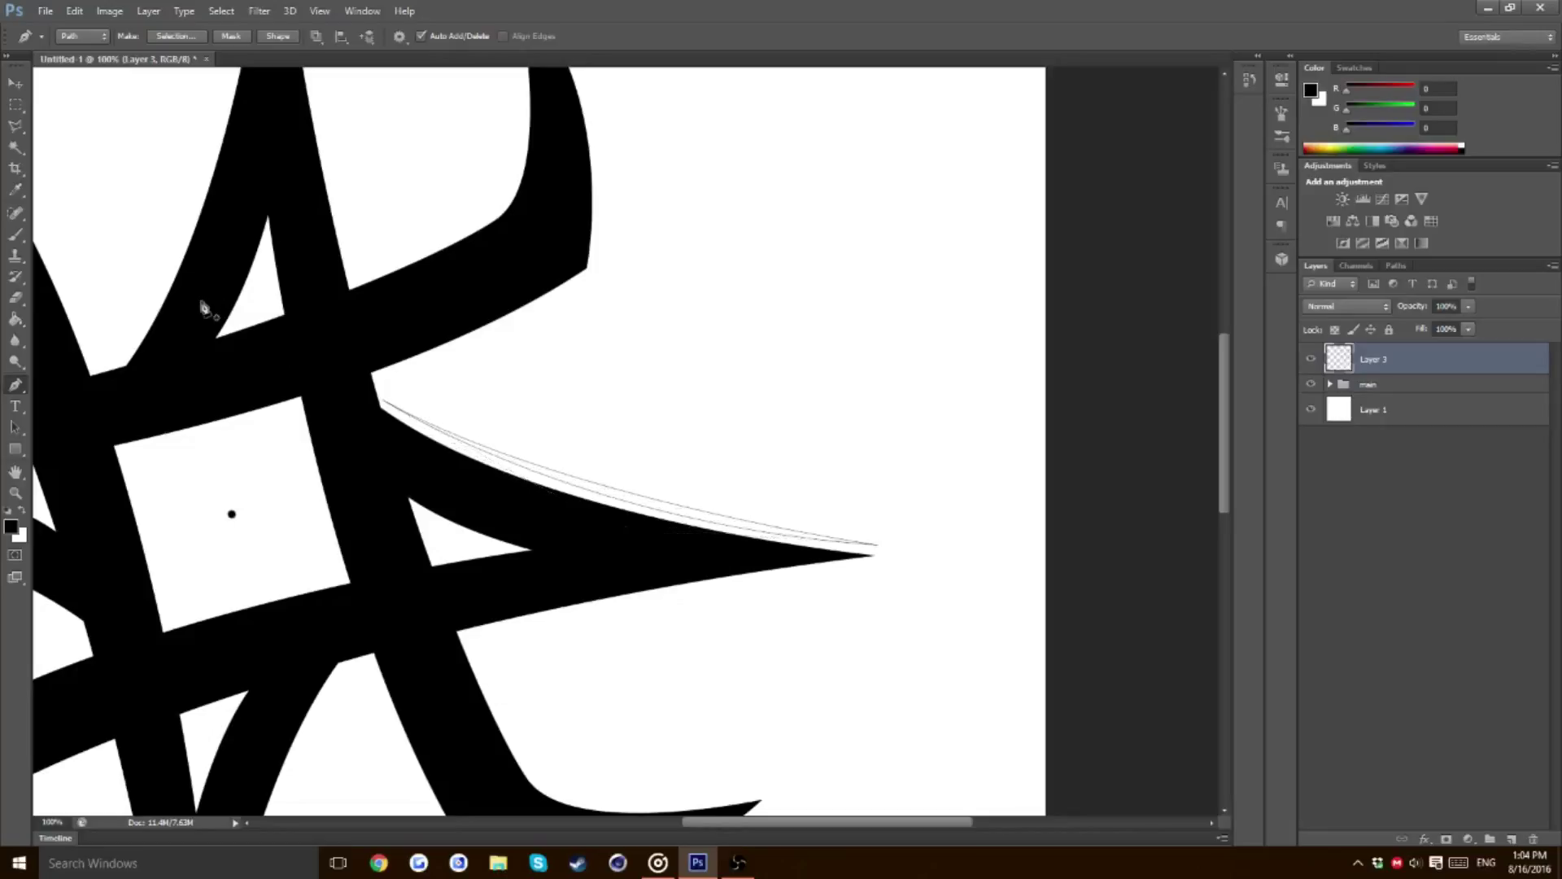
left_click(596, 492, "ctrl")
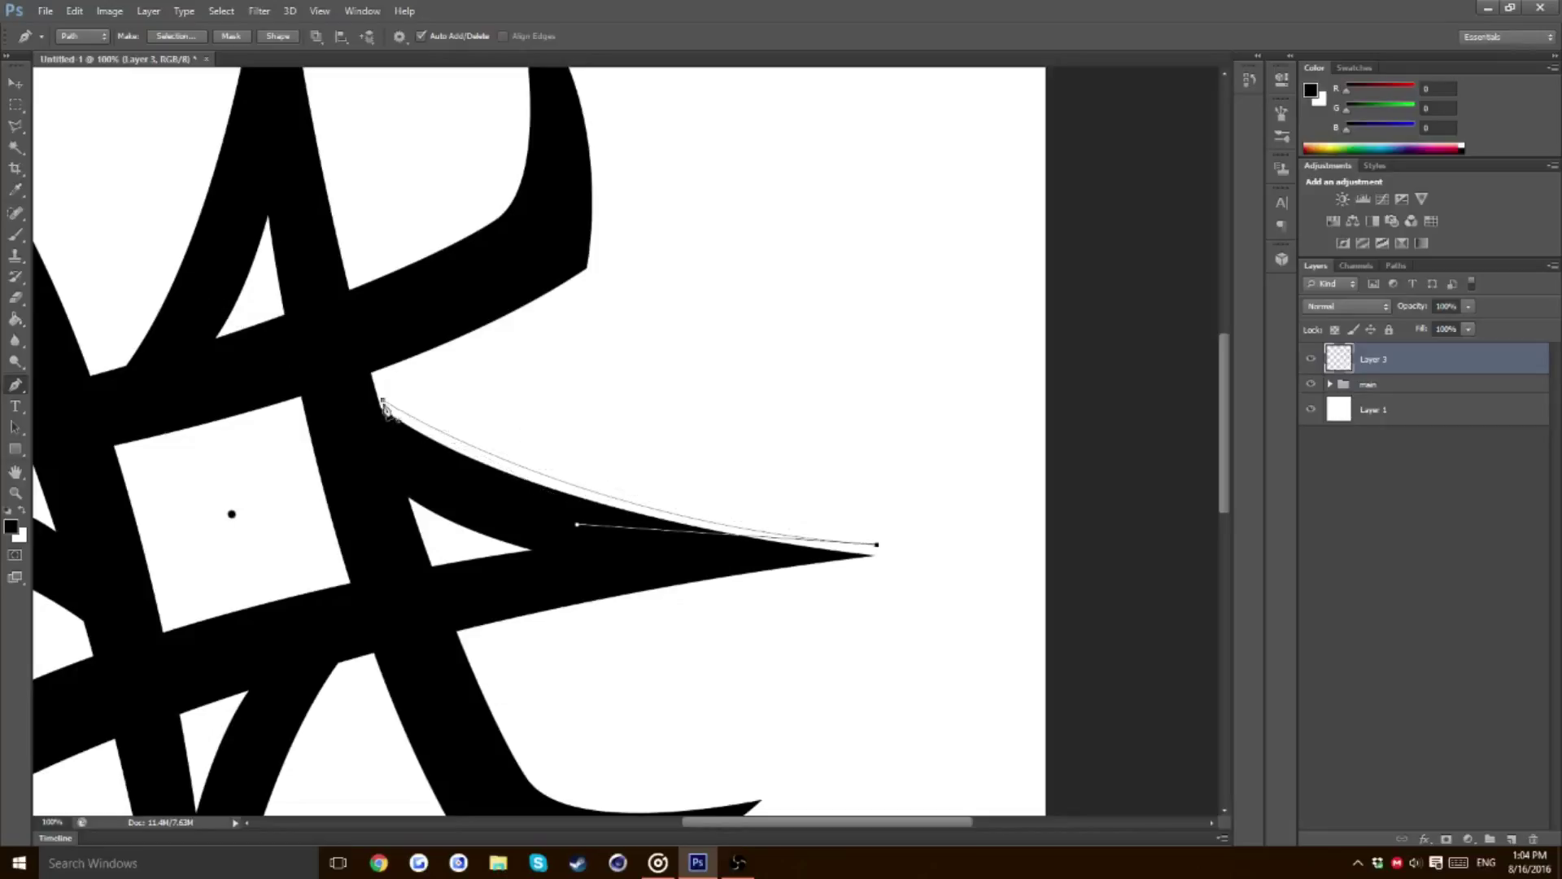
left_click_drag(383, 401, 221, 317)
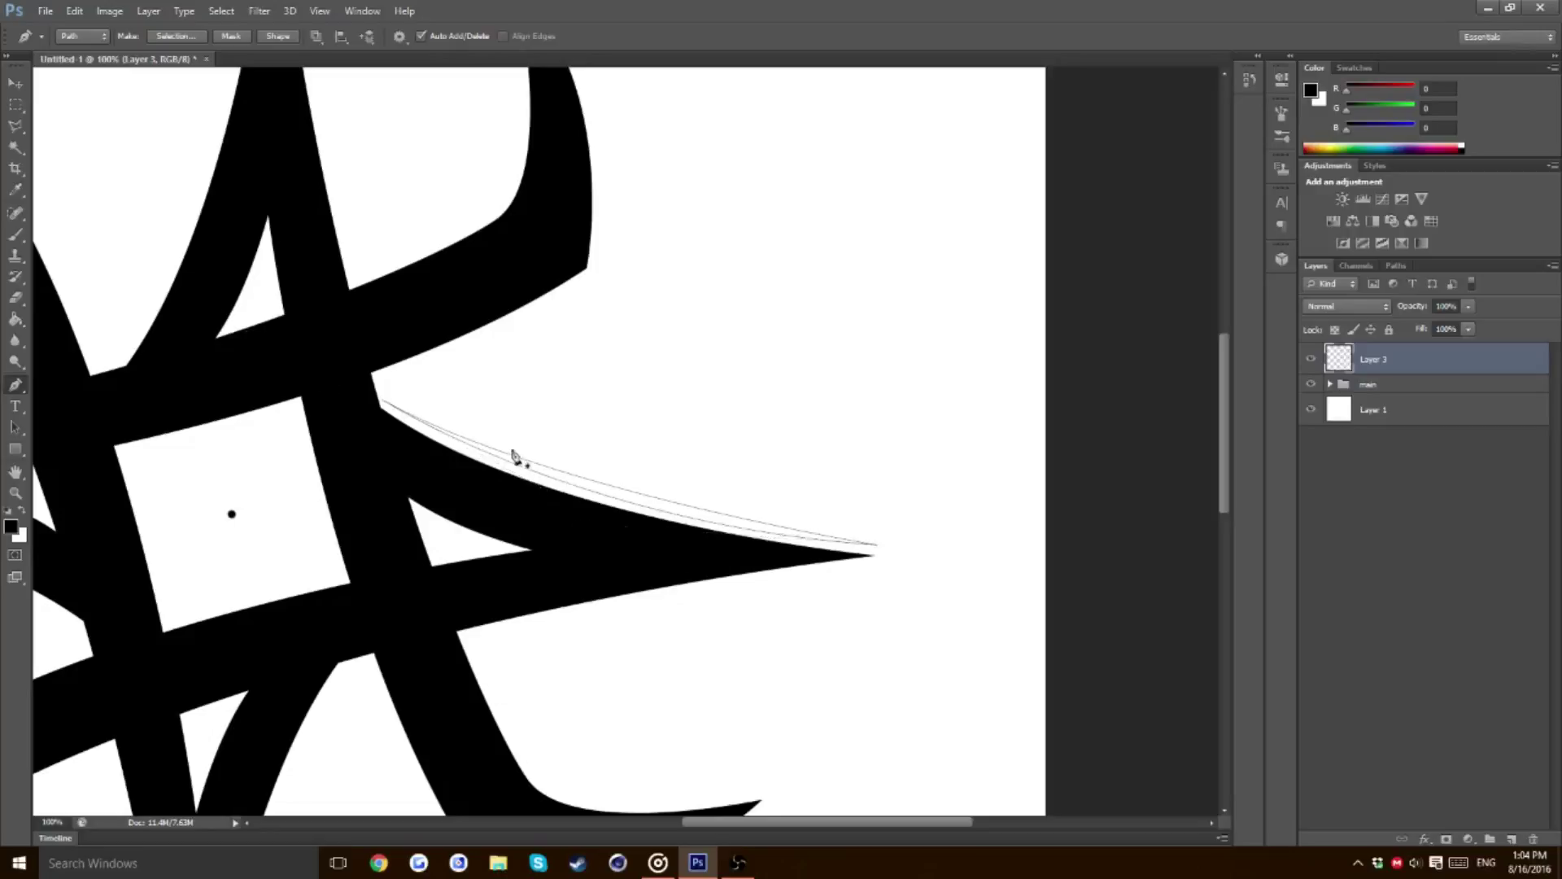
left_click(680, 210)
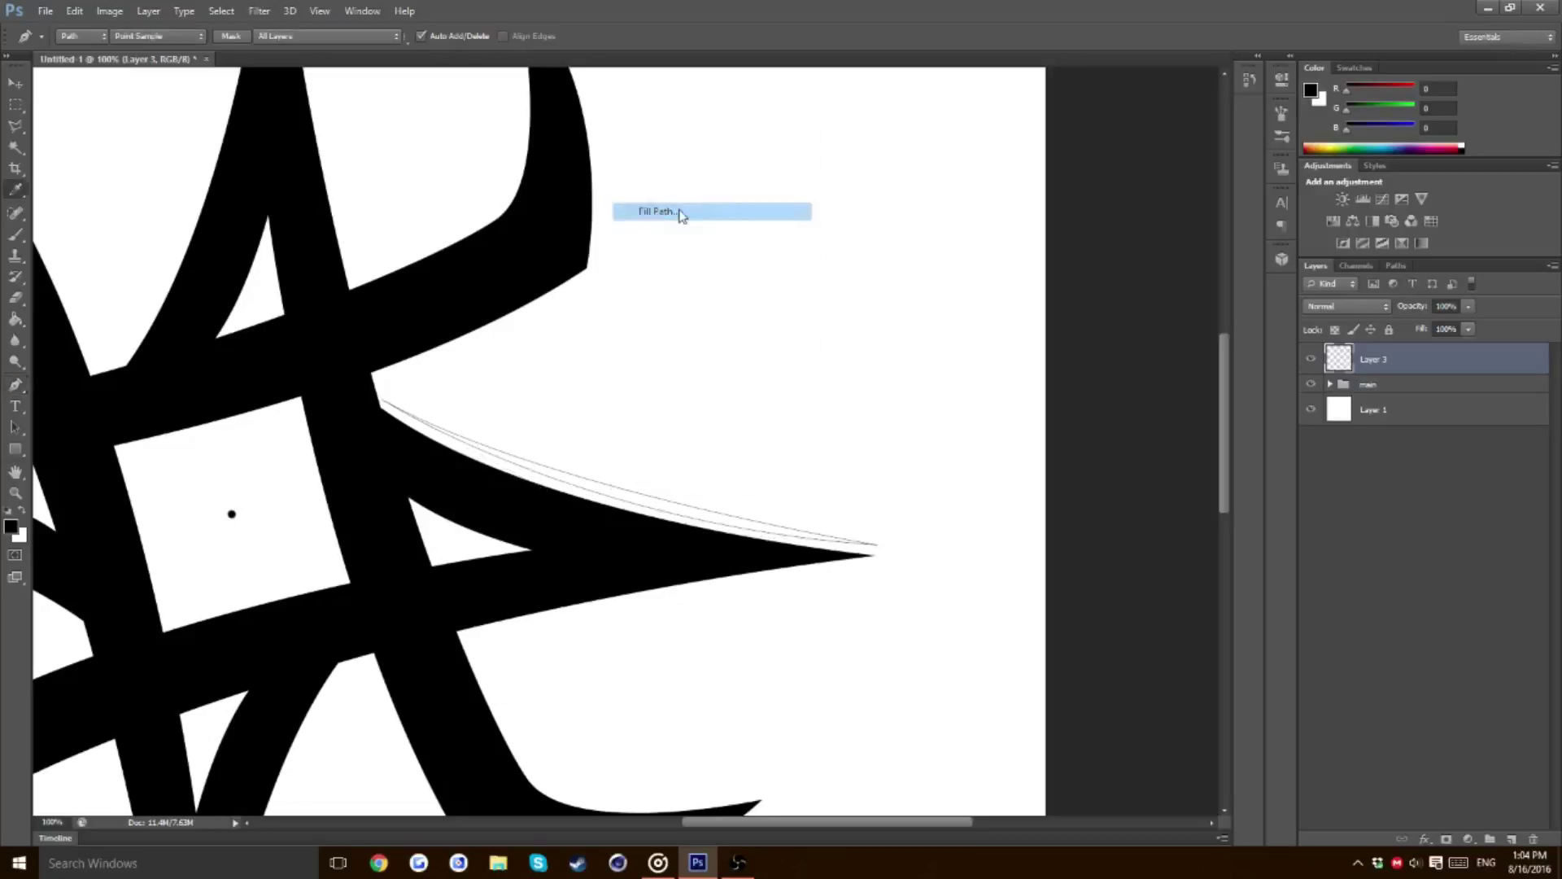
Fill the sliver path with black
key("Return")
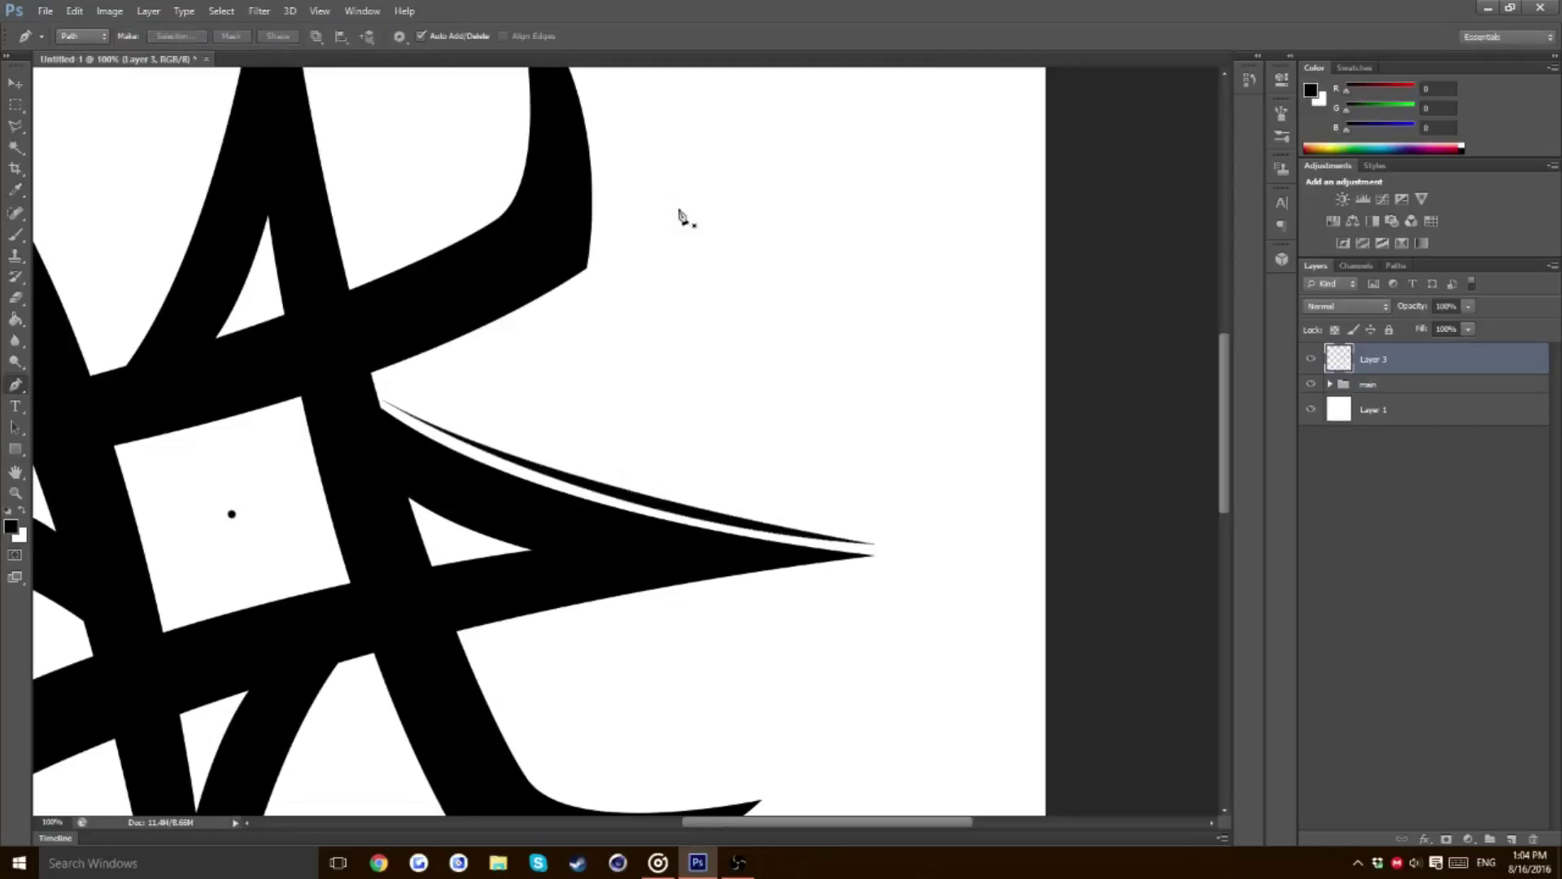
key("ctrl+minus")
key("ctrl+minus")
key("ctrl+minus")
key("ctrl+minus")
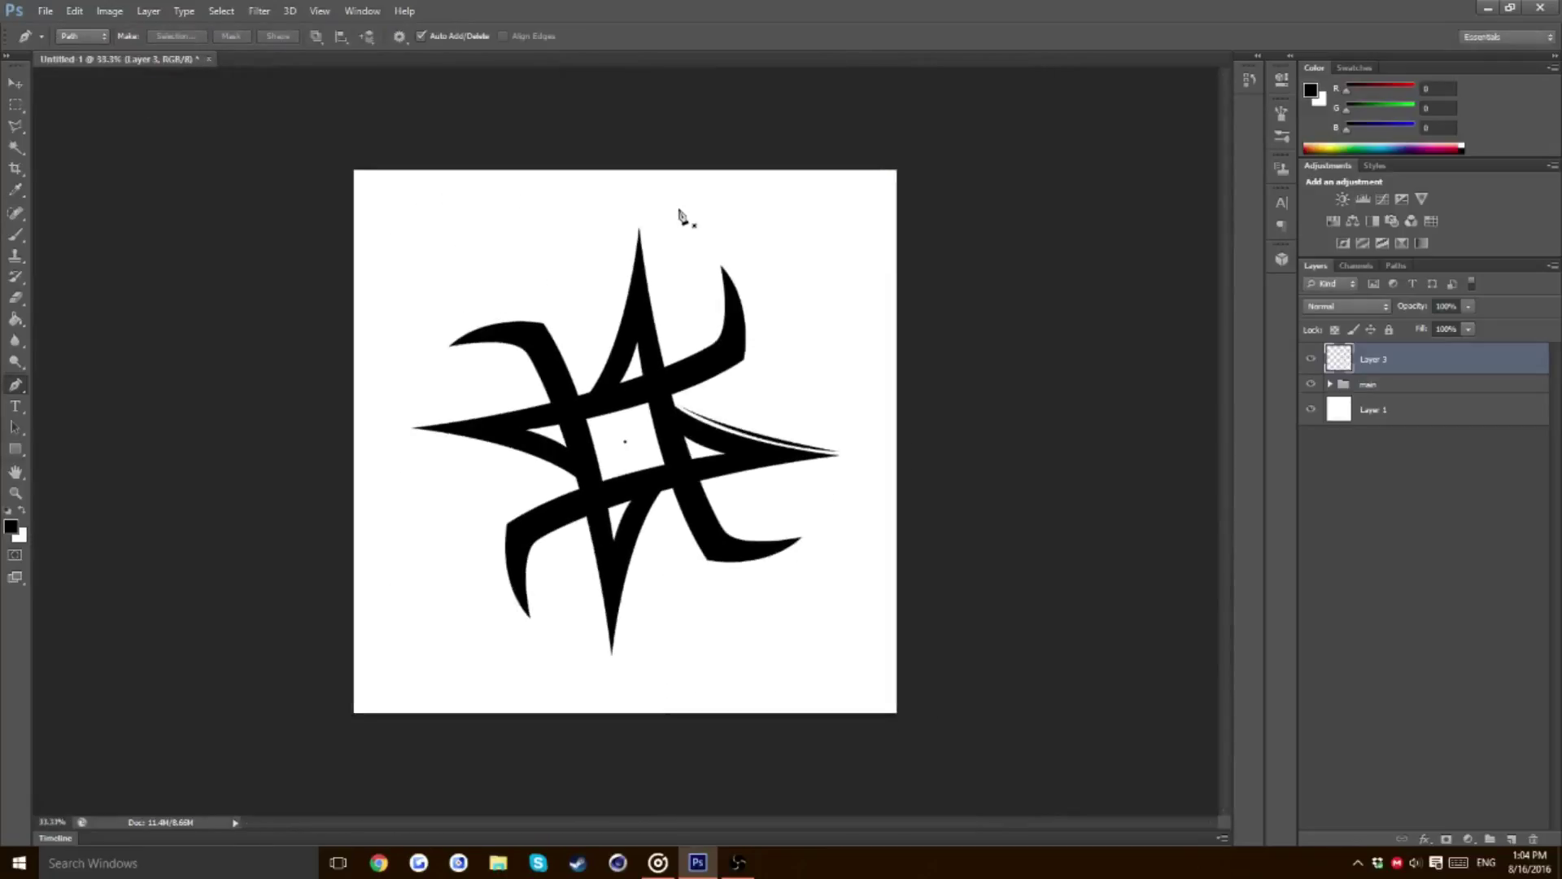
key("ctrl+plus")
key("ctrl+plus")
key("ctrl+plus")
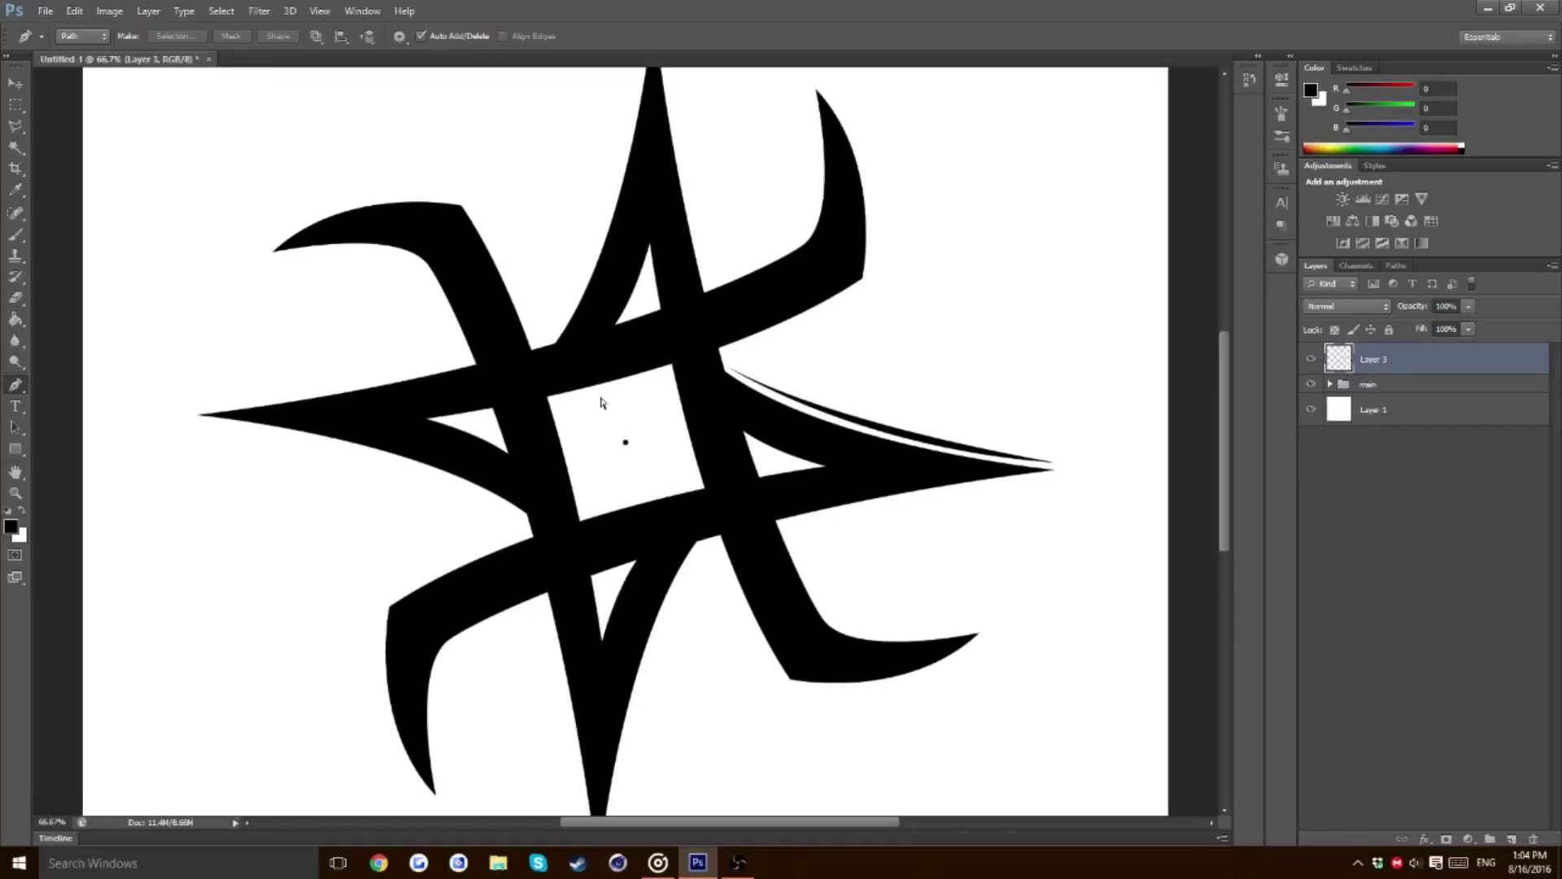
Duplicate the sliver and rotate the copy around the centre dot onto the top arm
key("ctrl+j")
key("ctrl+t")
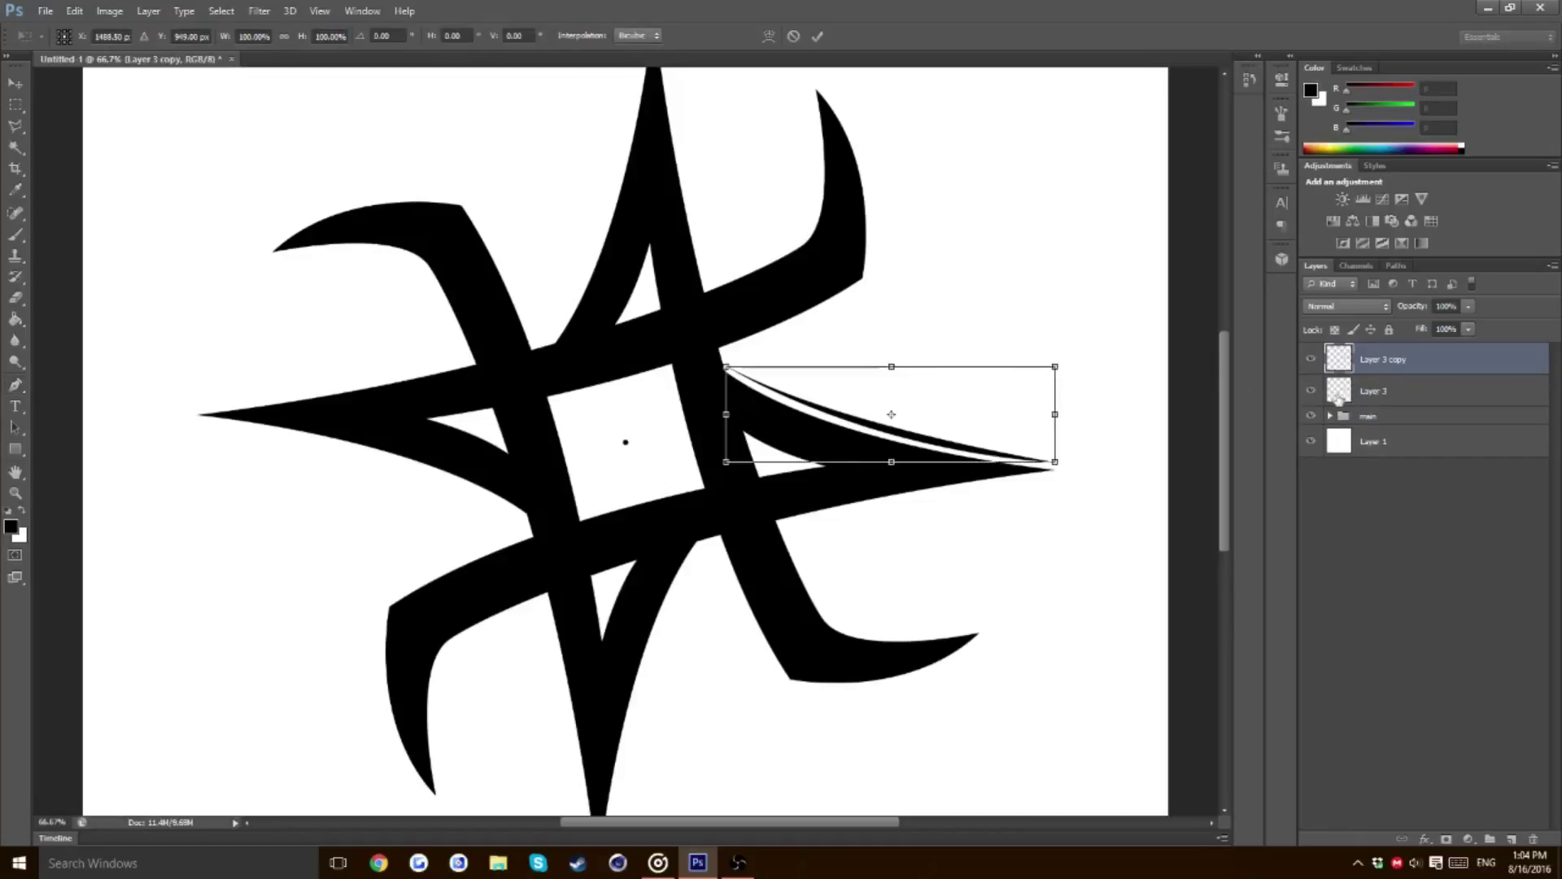
left_click_drag(892, 416, 625, 441)
key("ctrl+plus")
key("ctrl+plus")
key("ctrl+plus")
key("ctrl+plus")
key("ctrl+plus")
key("ctrl+plus")
key("ctrl+plus")
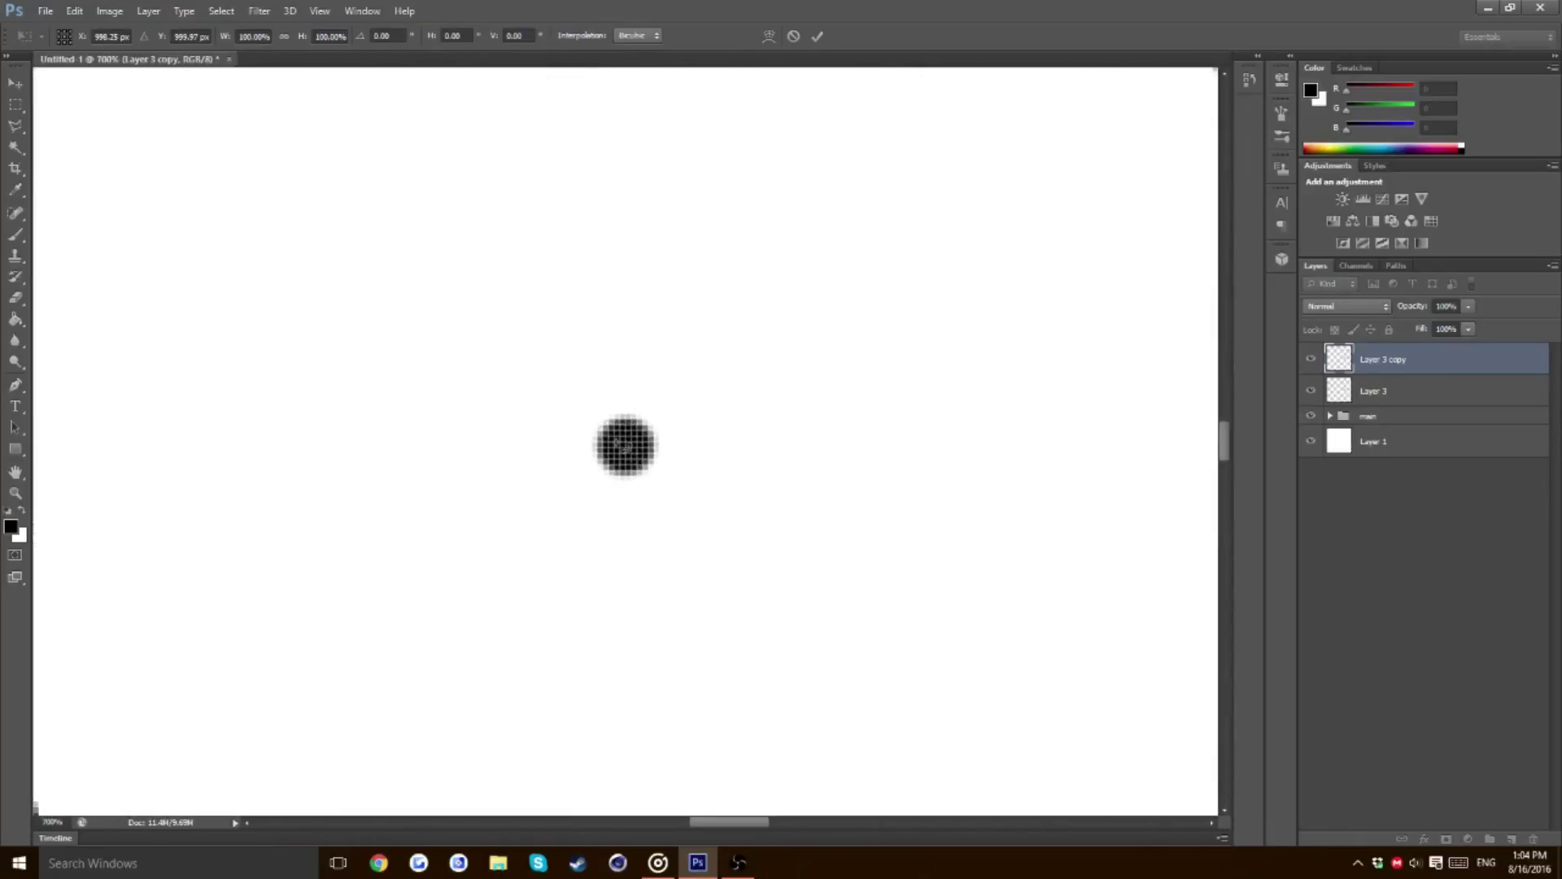
left_click_drag(620, 444, 629, 453)
key("ctrl+minus")
key("ctrl+minus")
key("ctrl+minus")
key("ctrl+minus")
key("ctrl+minus")
key("ctrl+minus")
key("ctrl+minus")
key("ctrl+minus")
key("ctrl+minus")
key("ctrl+minus")
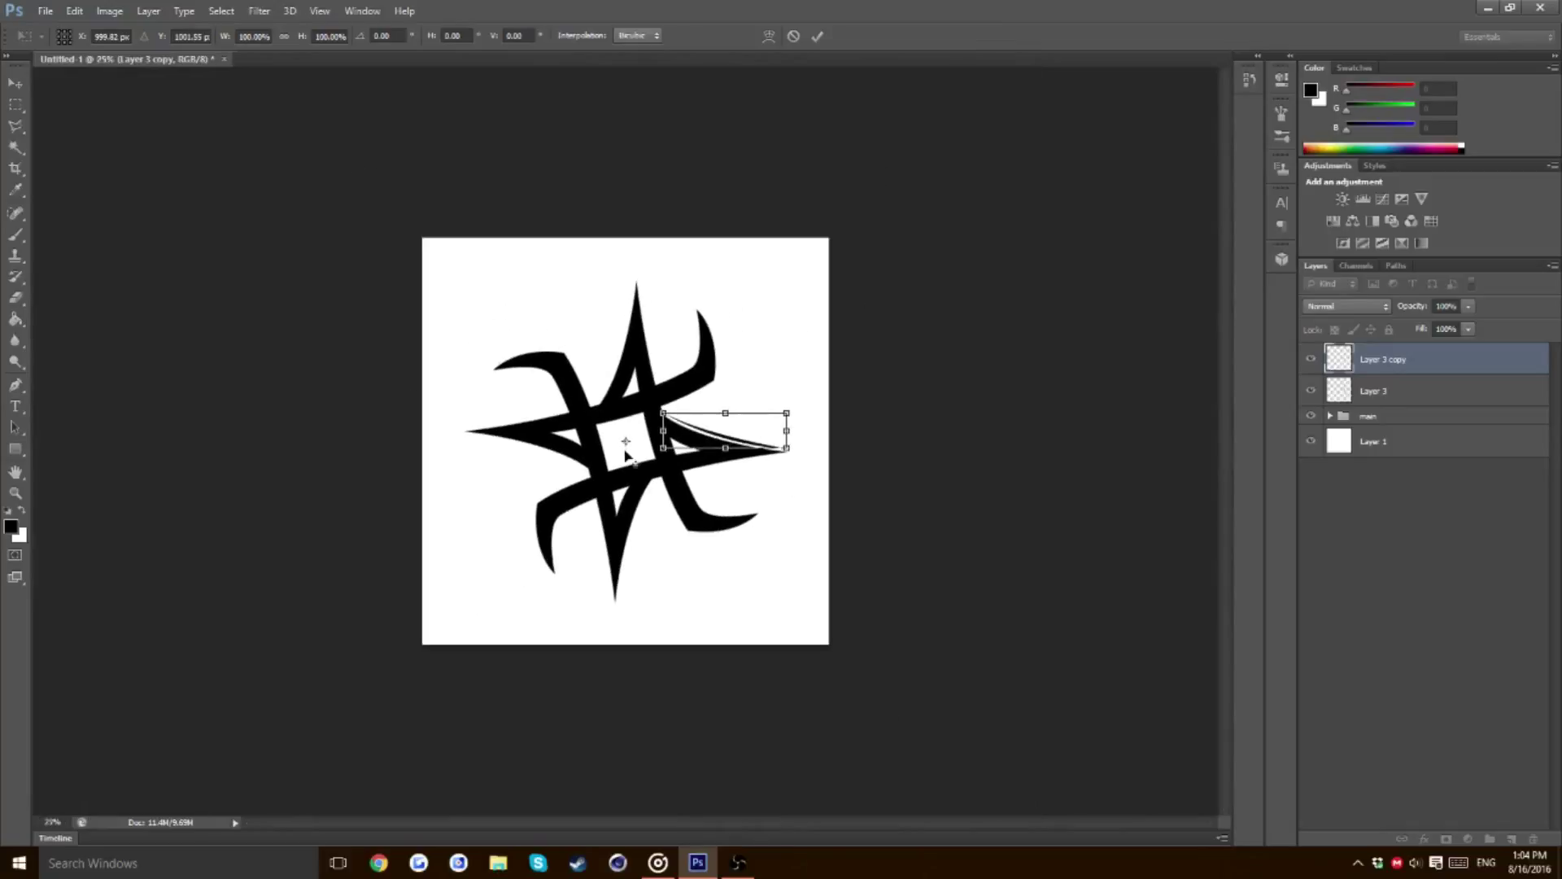
mouse_move(817, 400)
left_mouse_down()
mouse_move(586, 286)
mouse_move(587, 303)
left_mouse_up()
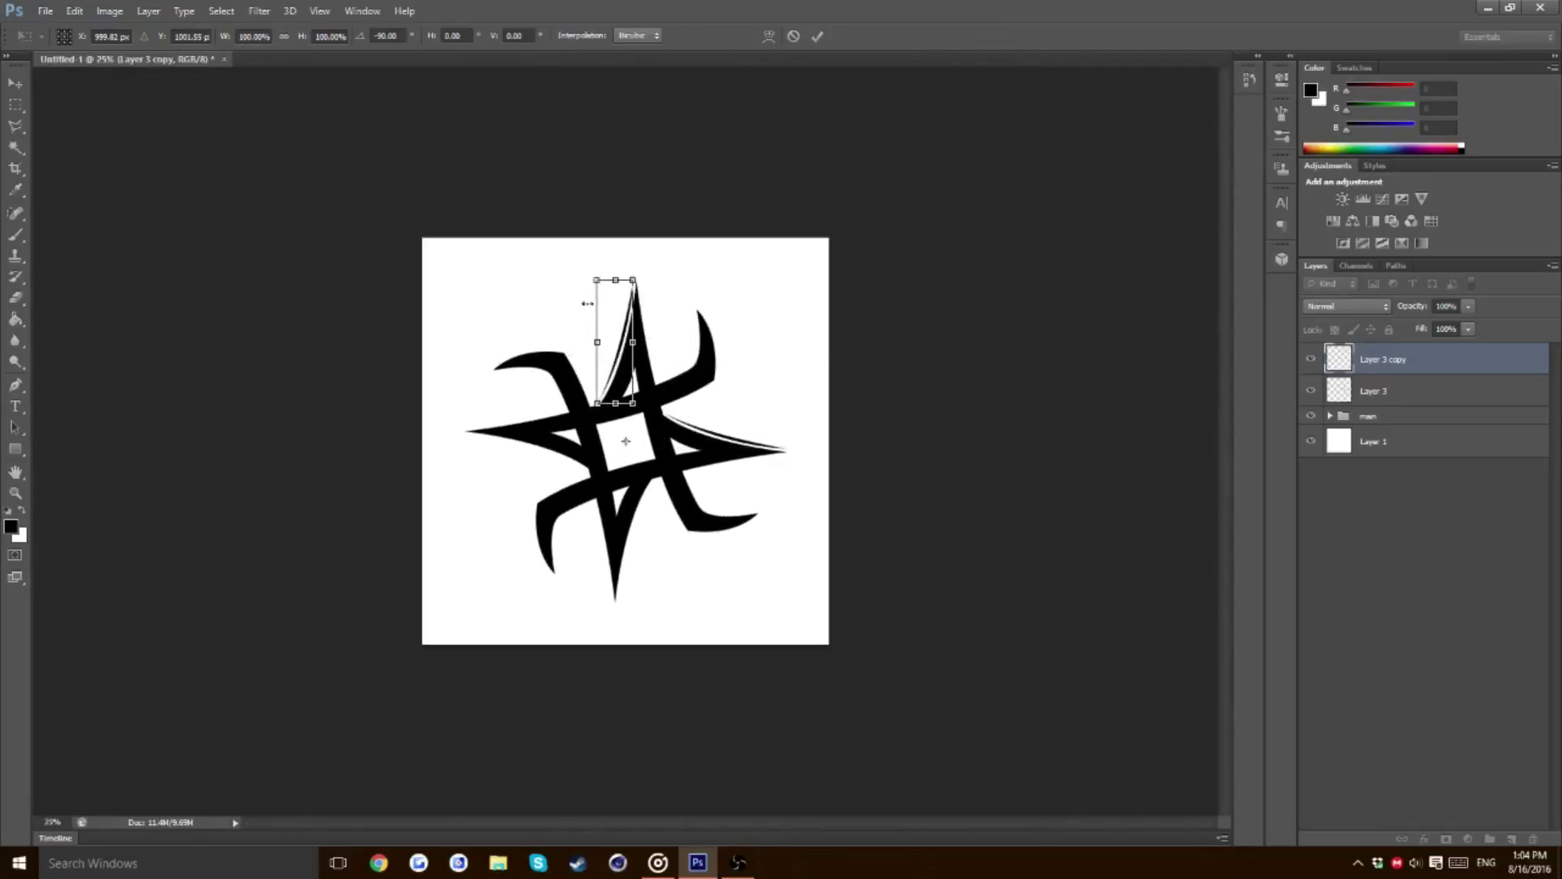
left_click(817, 38)
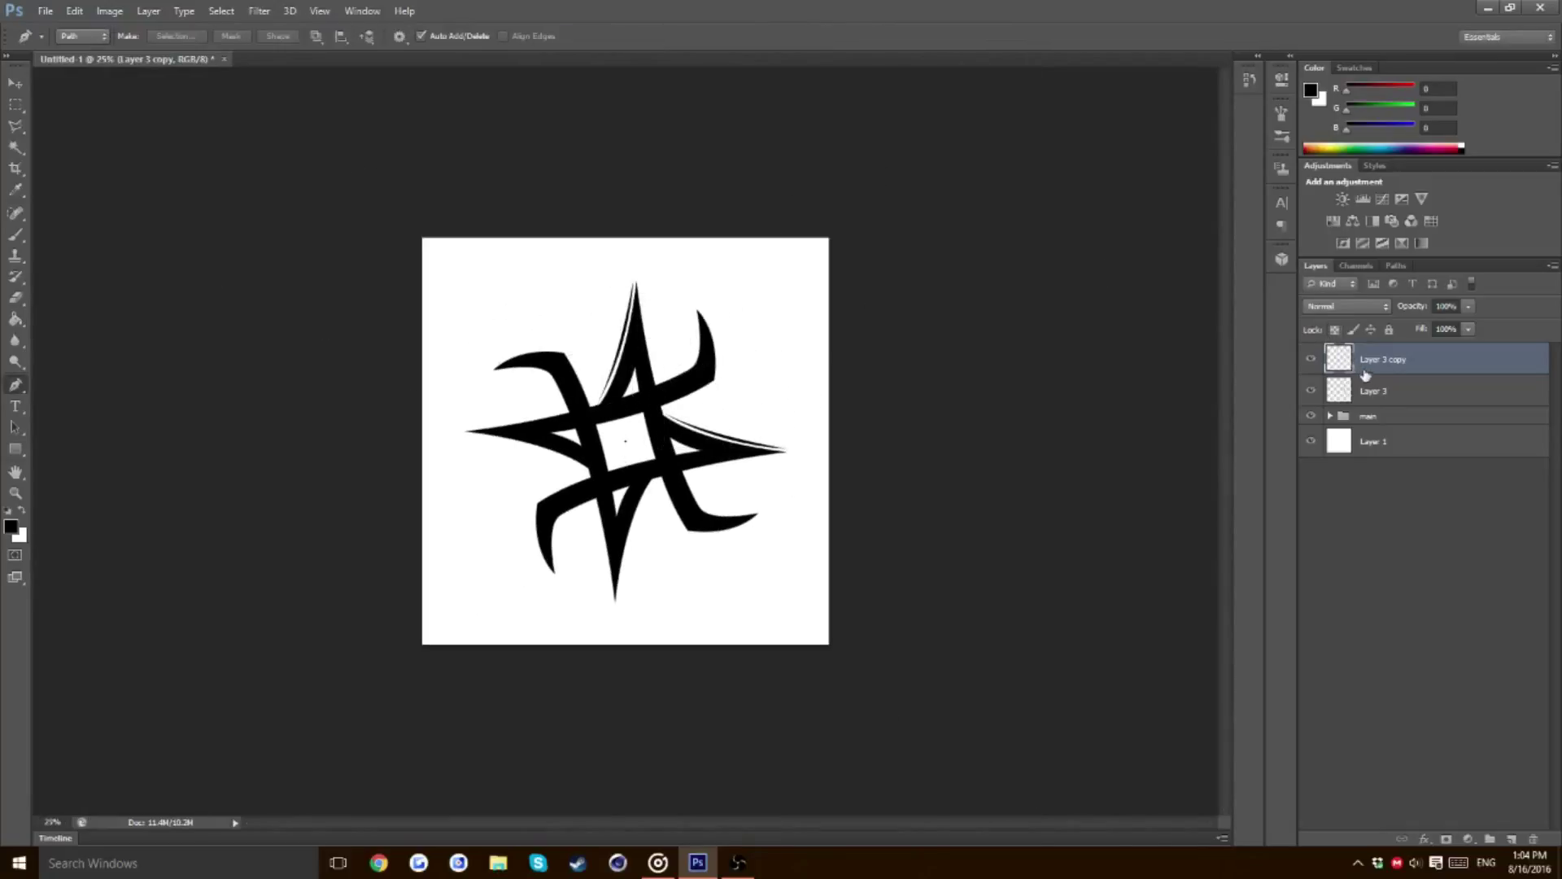
Duplicate both sliver layers and rotate the copies 180° around the centre dot onto the opposite arms
left_click(1366, 397, "shift")
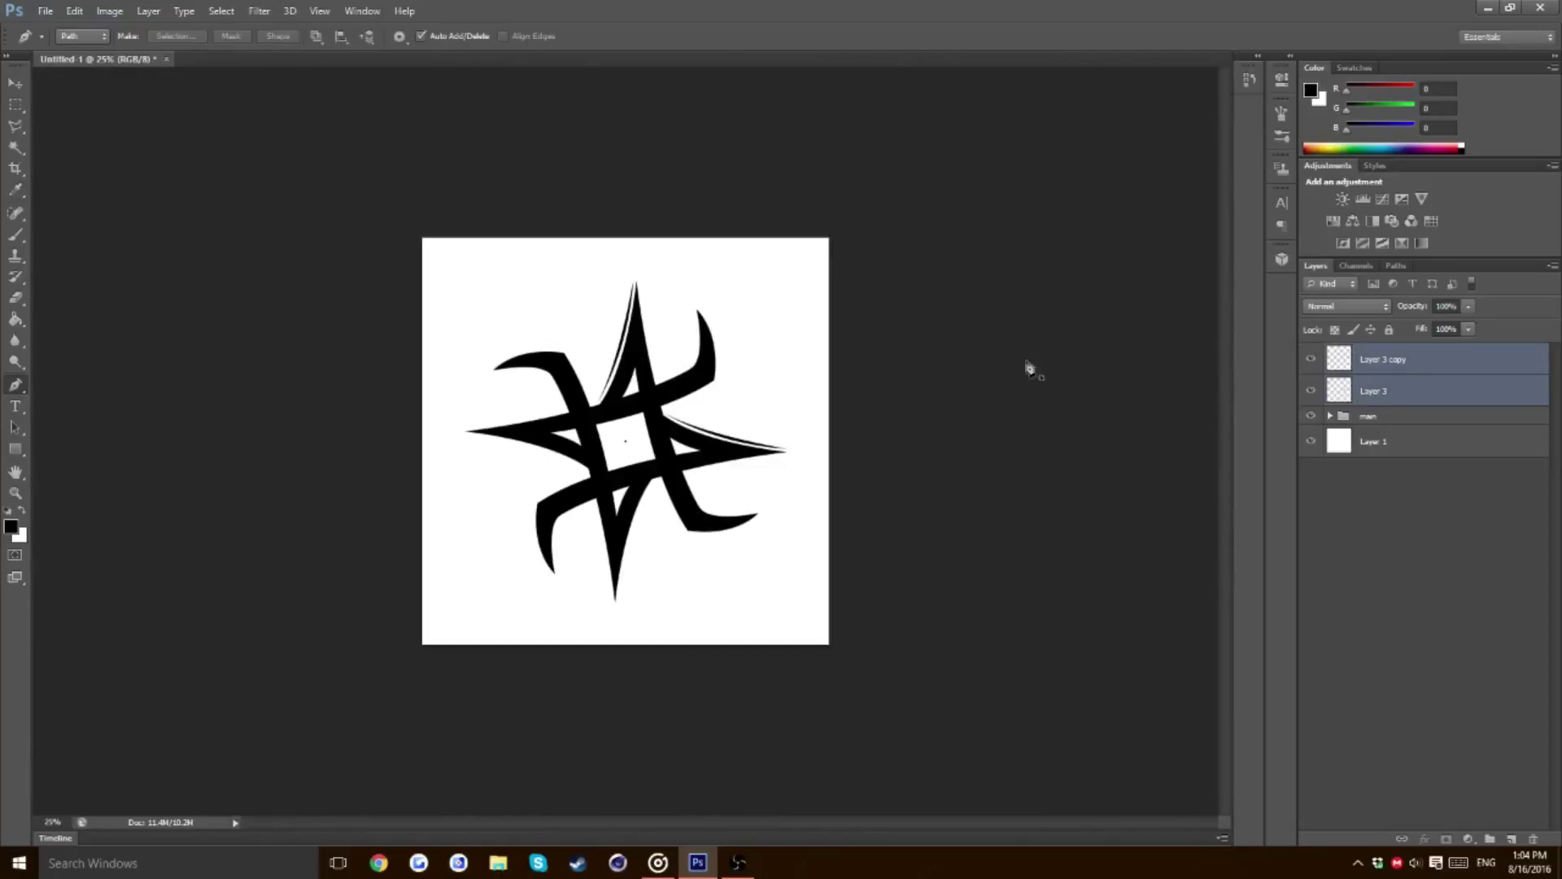
key("ctrl+j")
key("ctrl+t")
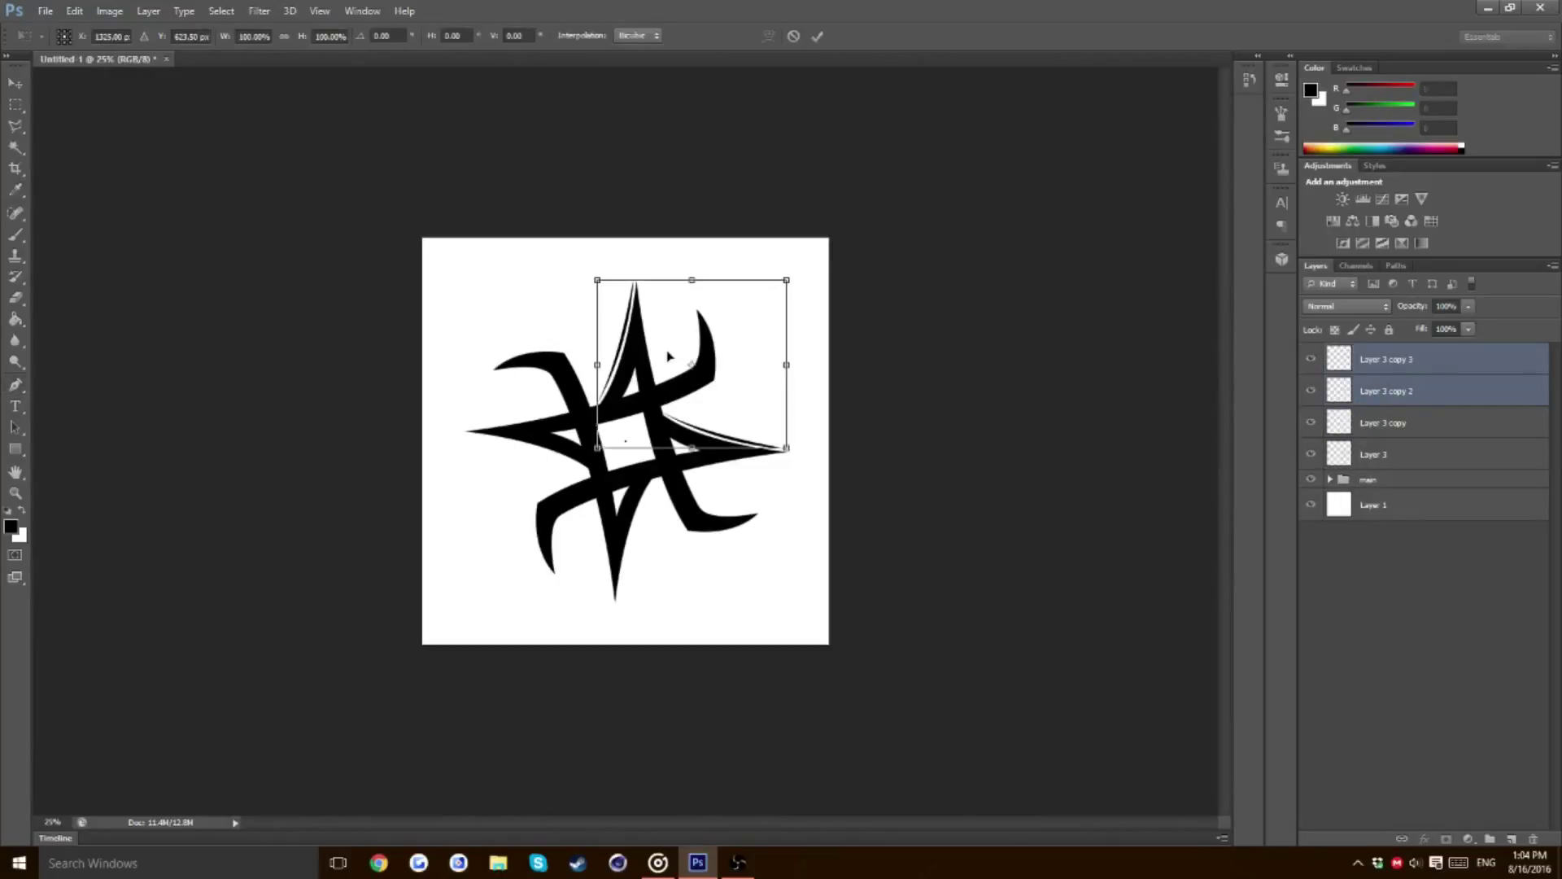
left_click_drag(692, 368, 624, 448)
scroll(624, 447, "up", 2)
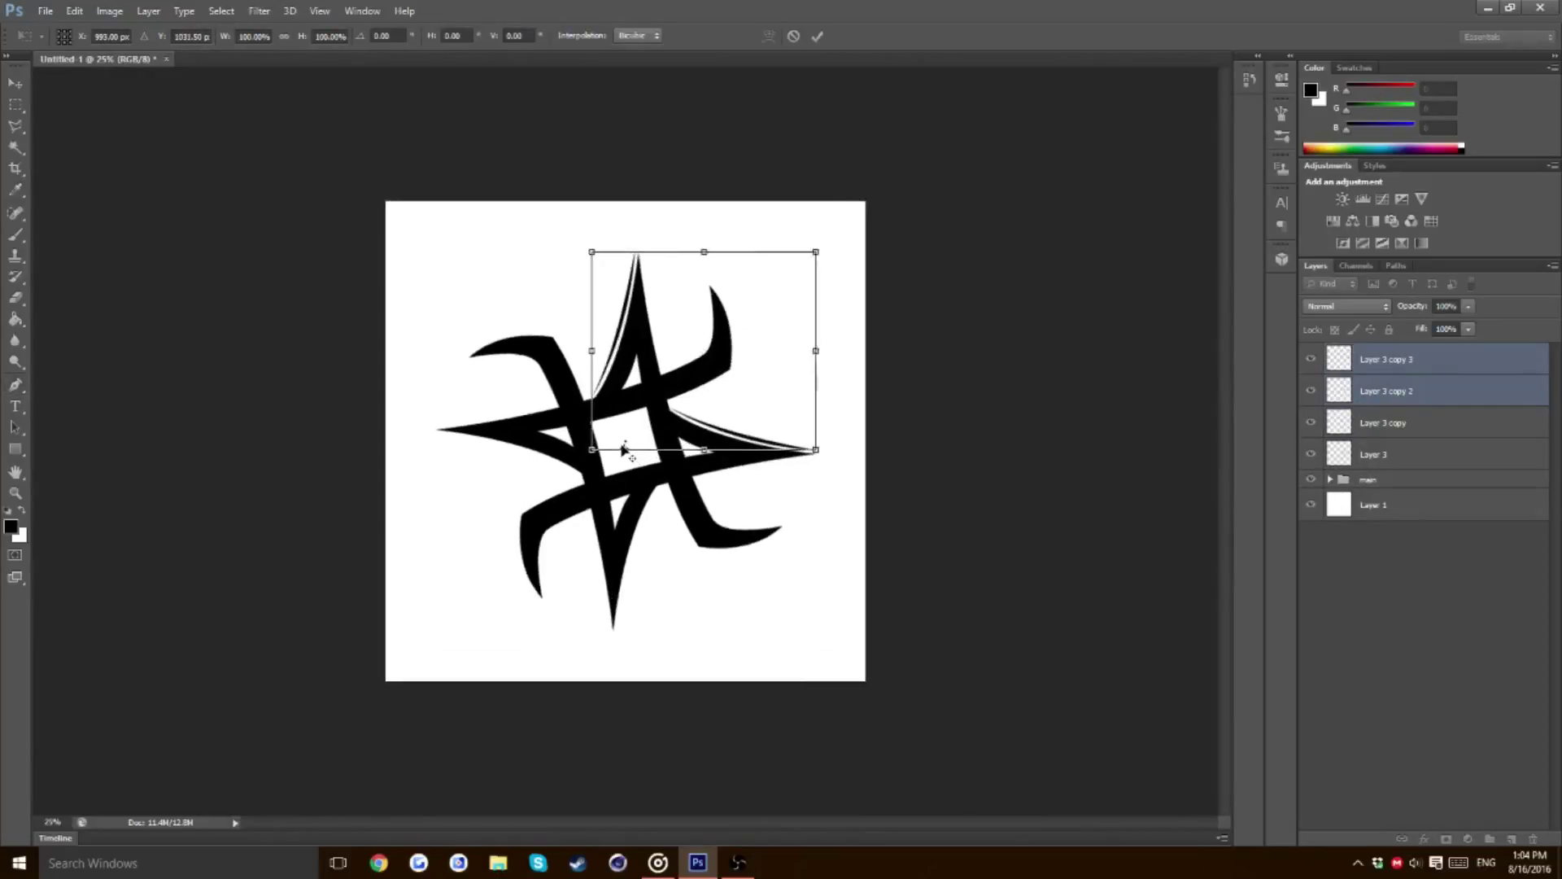
scroll(624, 447, "up", 6)
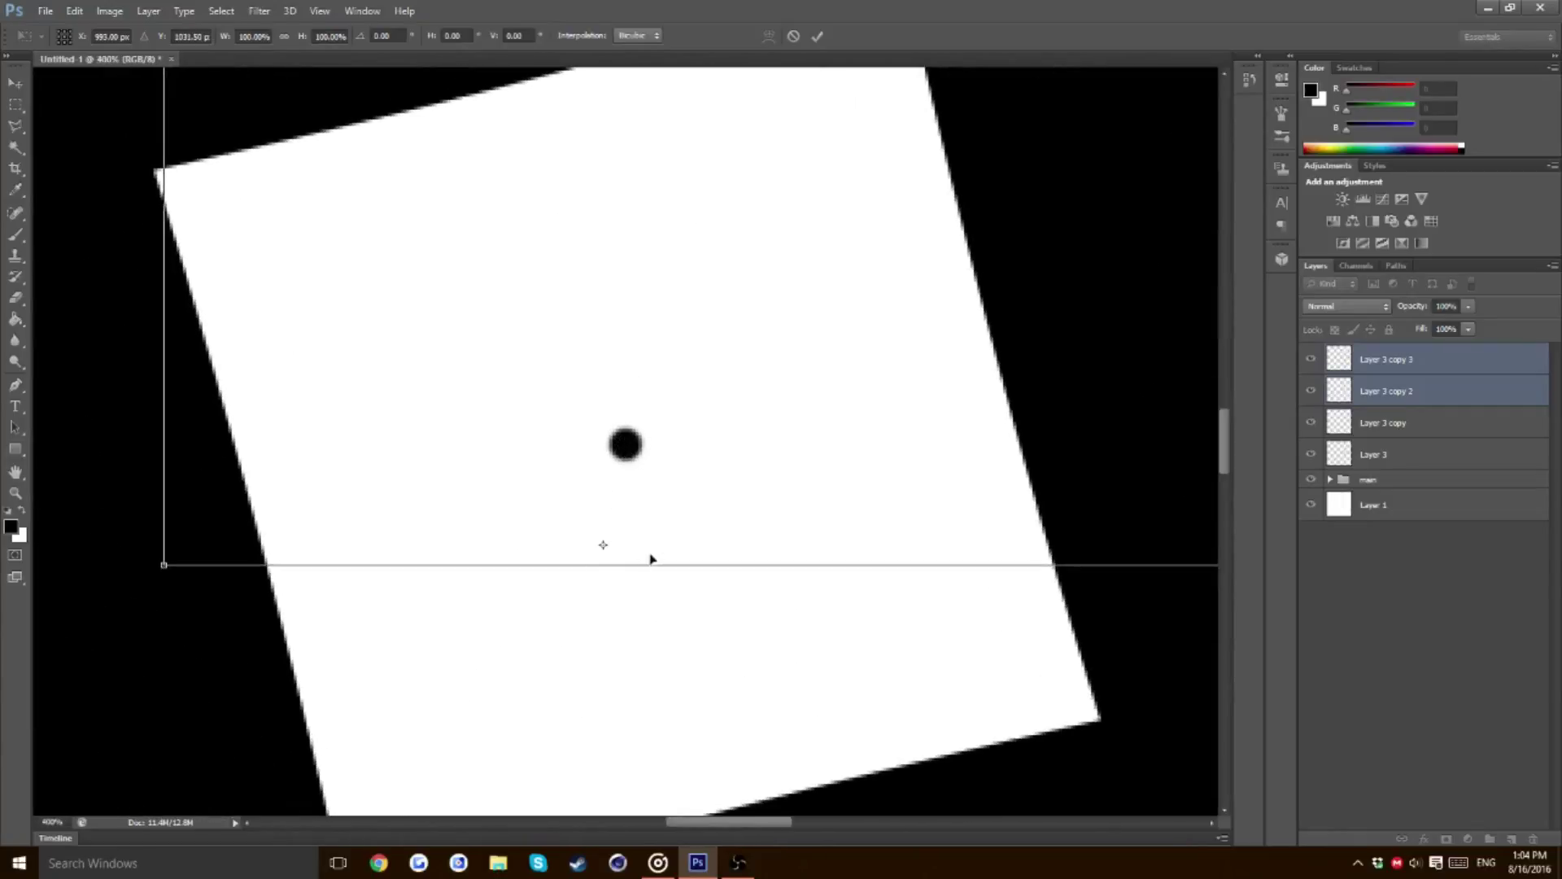
left_click_drag(606, 552, 627, 445)
scroll(626, 444, "down", 7)
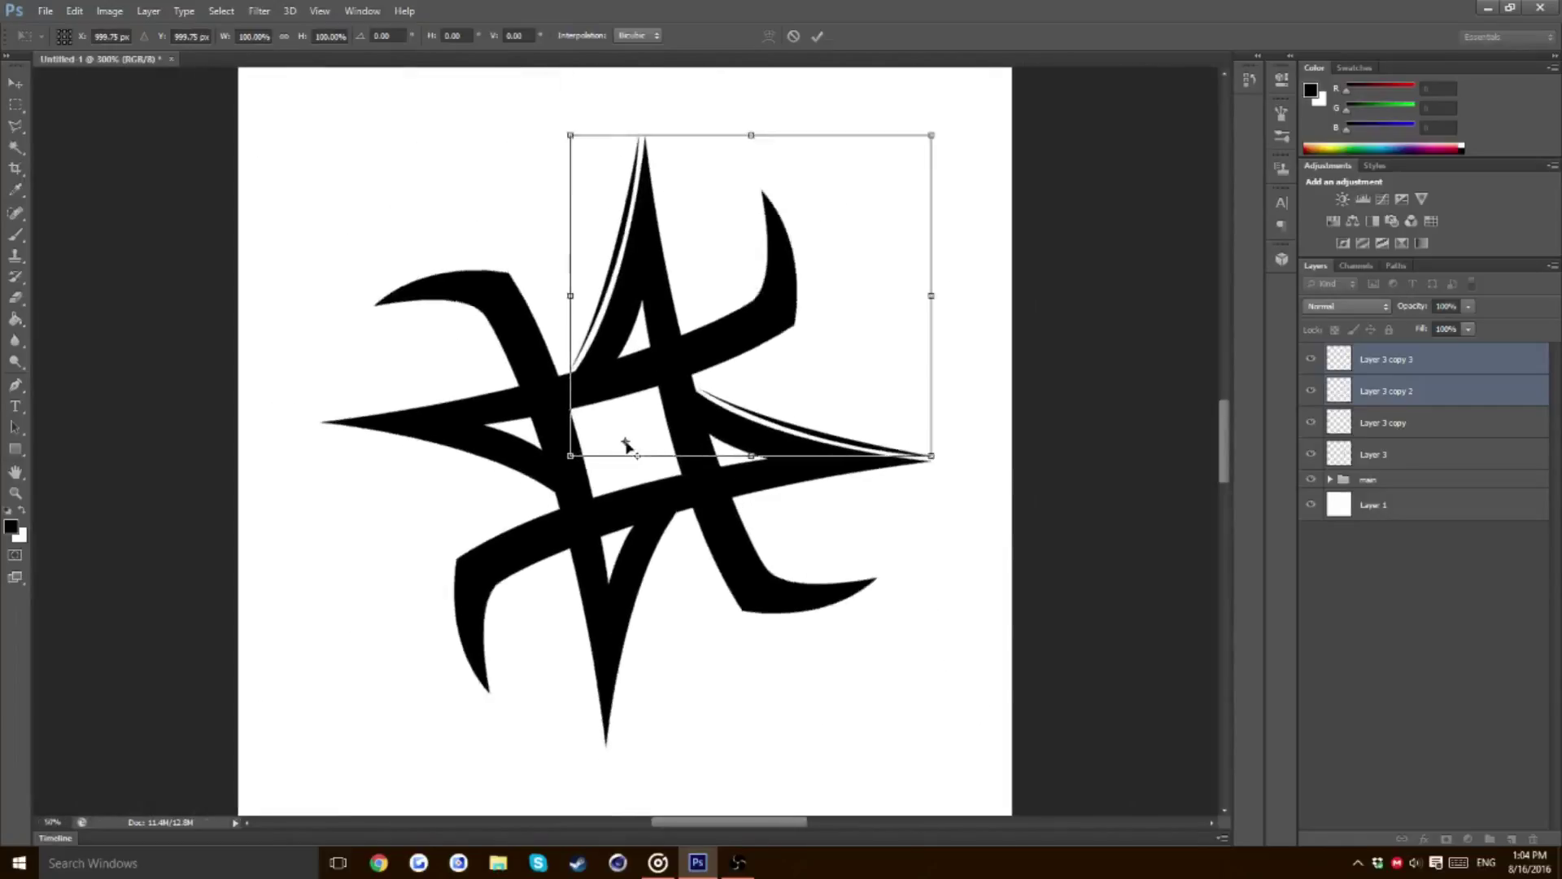
left_click_drag(855, 192, 448, 599)
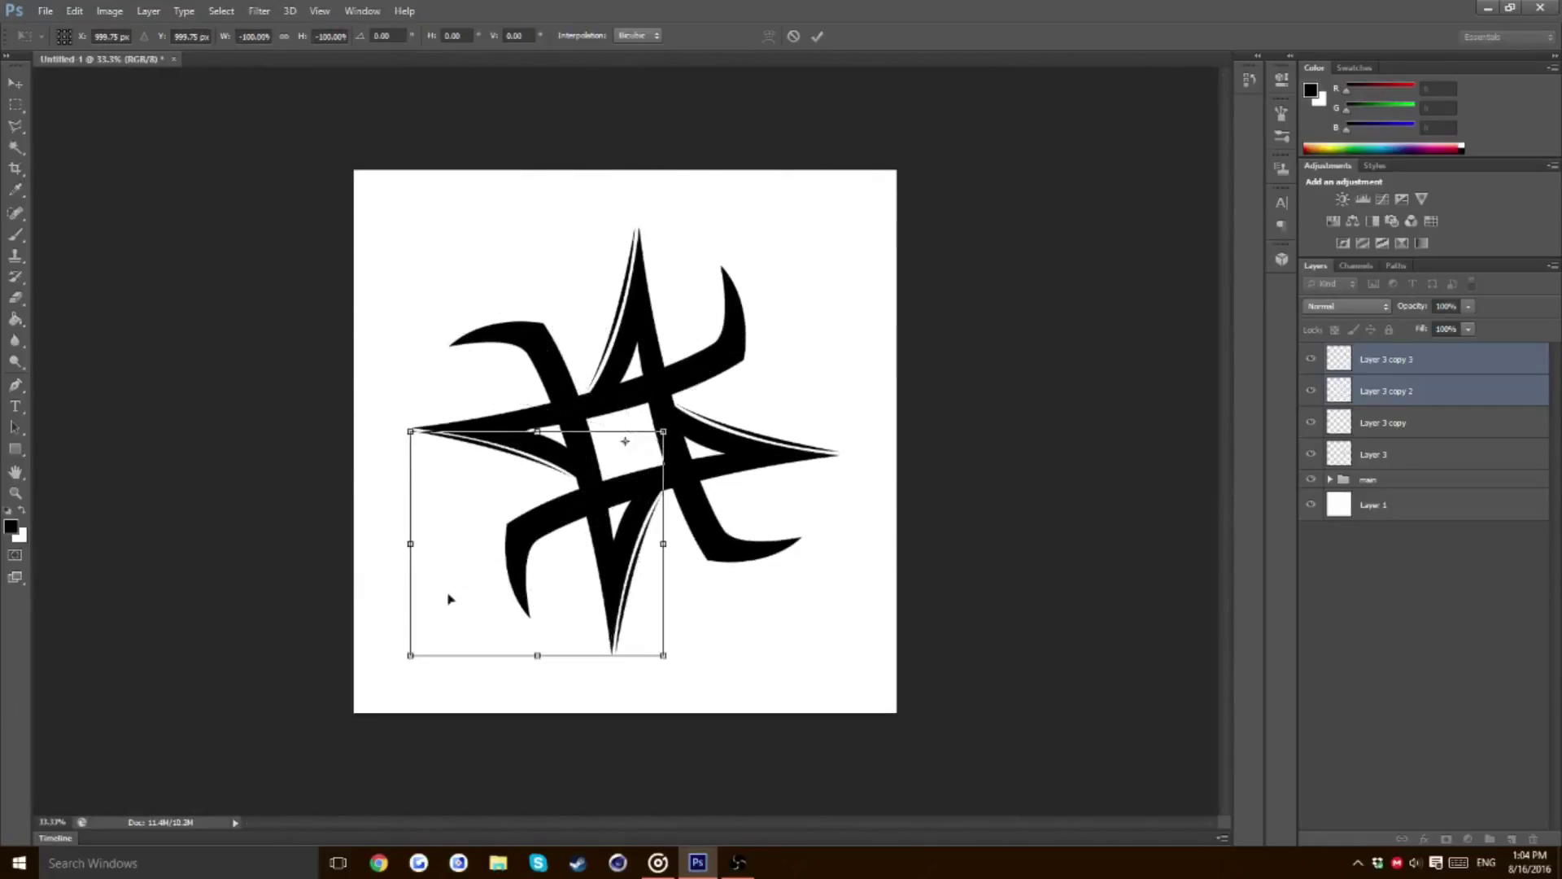
left_click(818, 40)
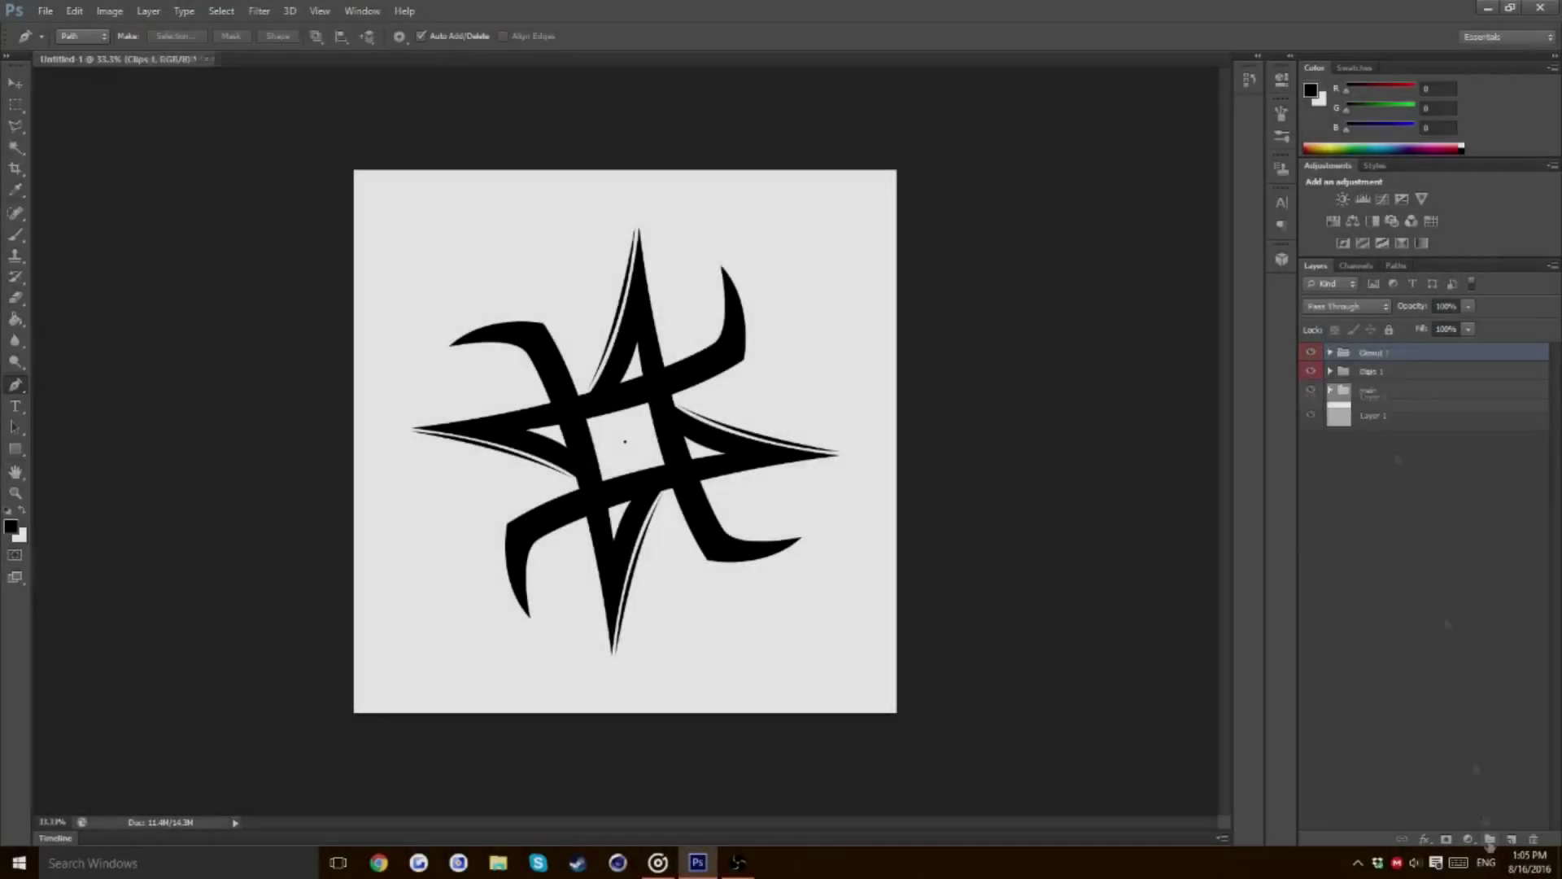
Colour-tag the sliver group Red in the Layers panel
right_click(1383, 377)
key("ctrl+1")
scroll(1017, 570, "down", 3)
scroll(1017, 570, "right", 5)
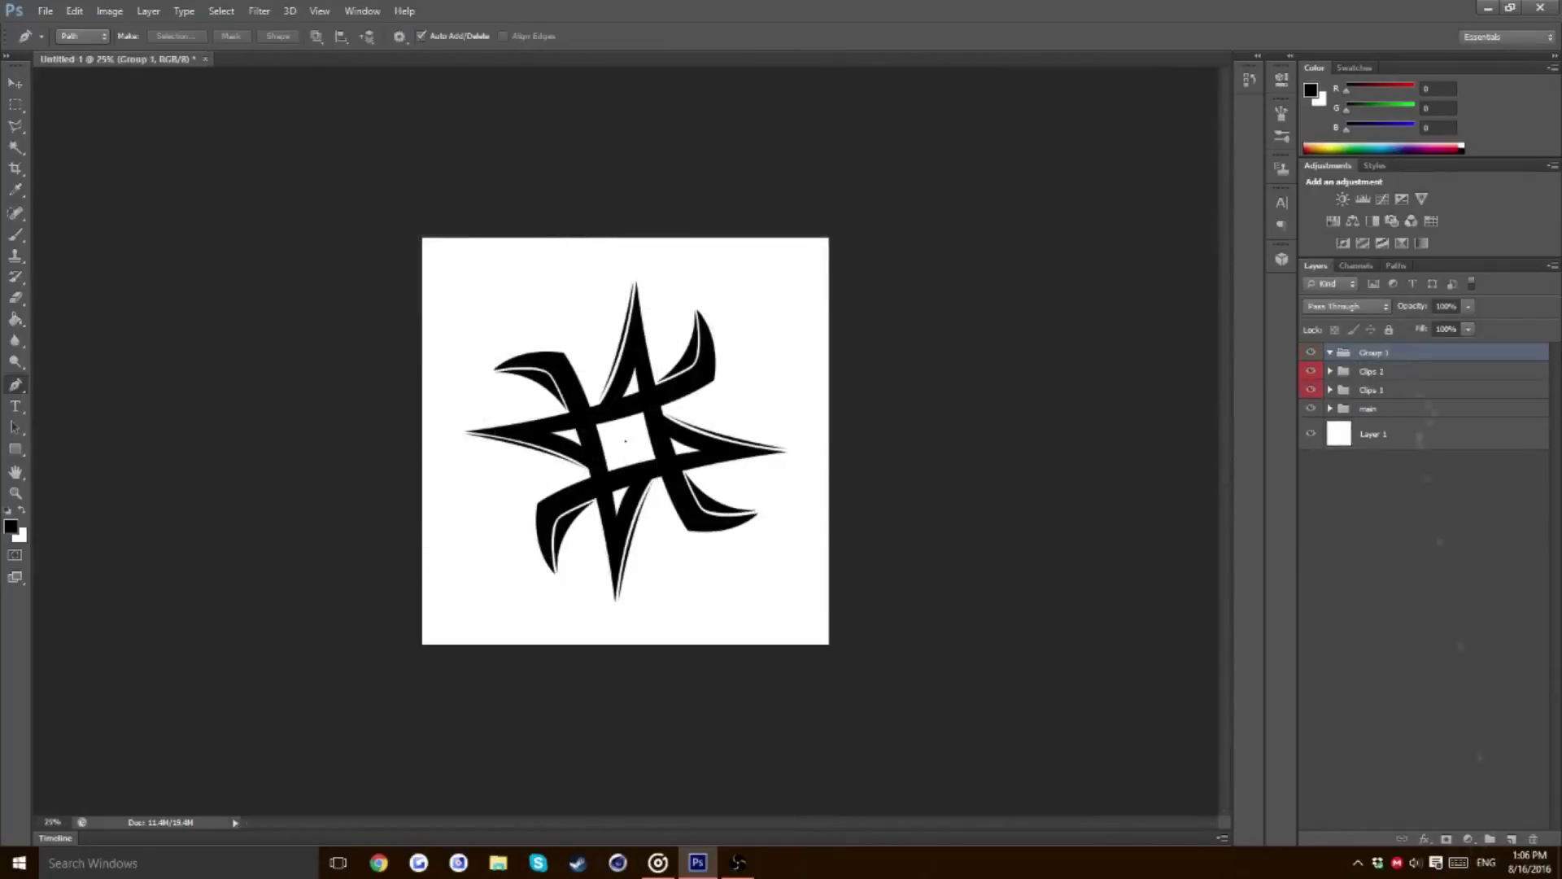
left_click(1384, 354)
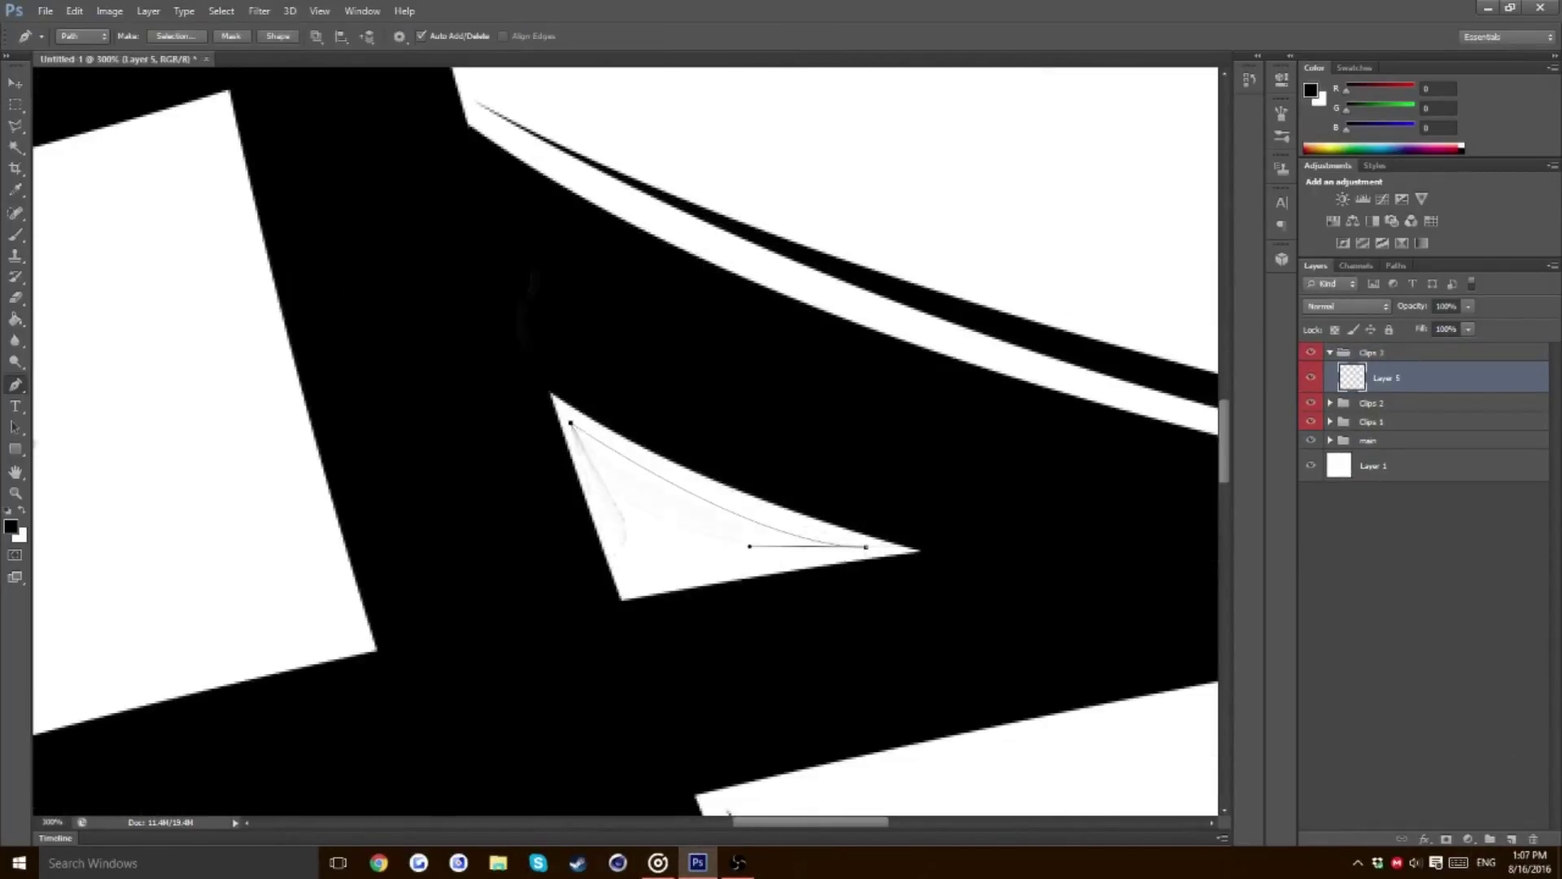
right_click(686, 511)
key("Escape")
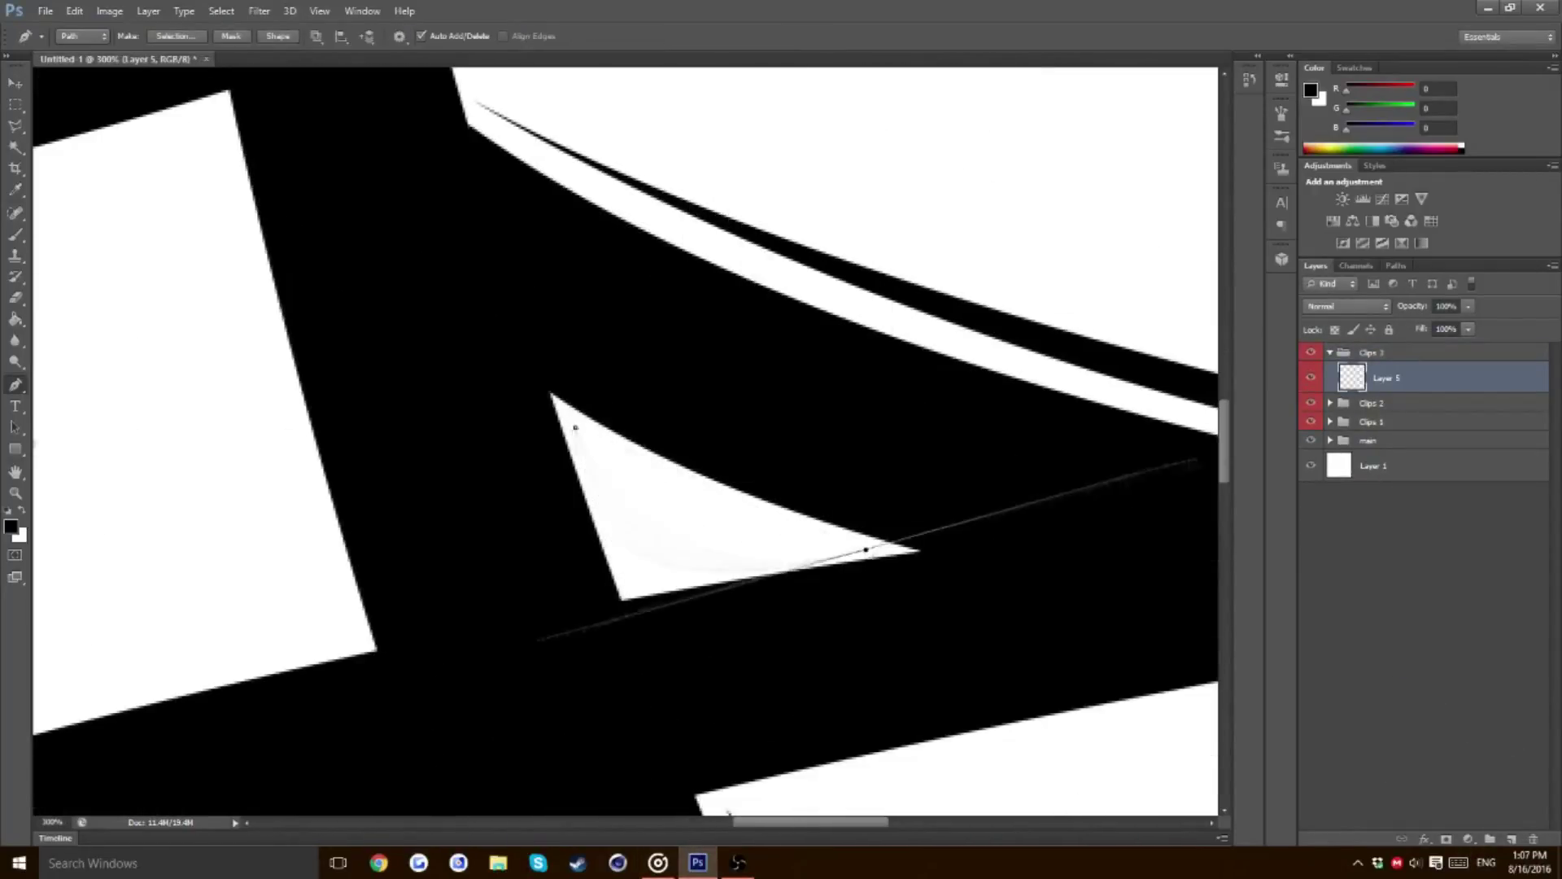
scroll(686, 511, "right", 3)
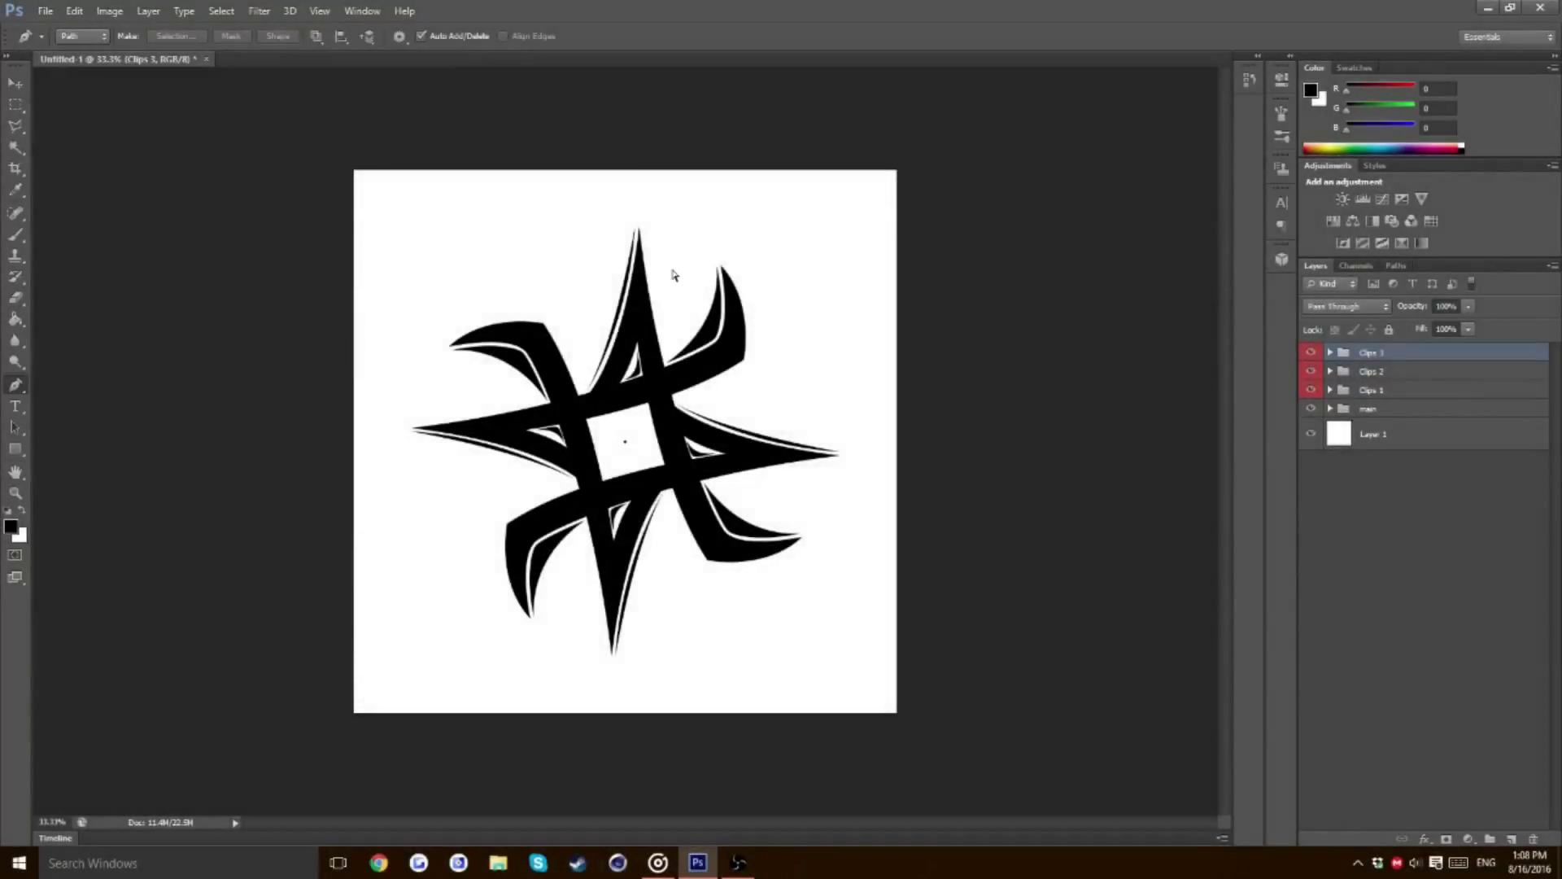
Zoom in and out to inspect the star's arm details, ending at 50%
key("ctrl+plus")
key("ctrl+plus")
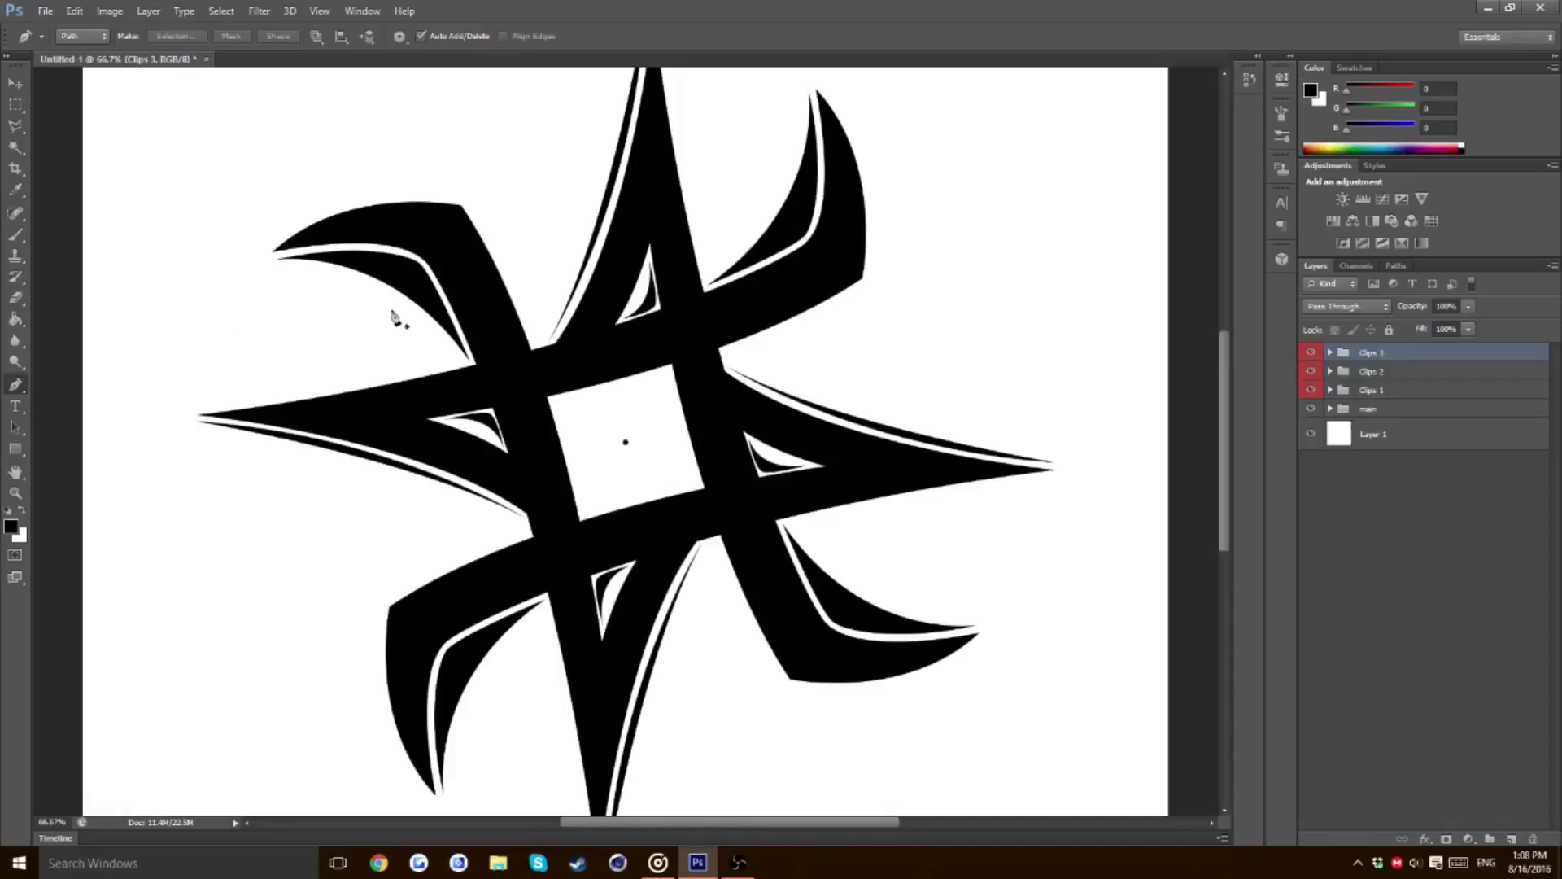
key("ctrl+minus")
key("ctrl+minus")
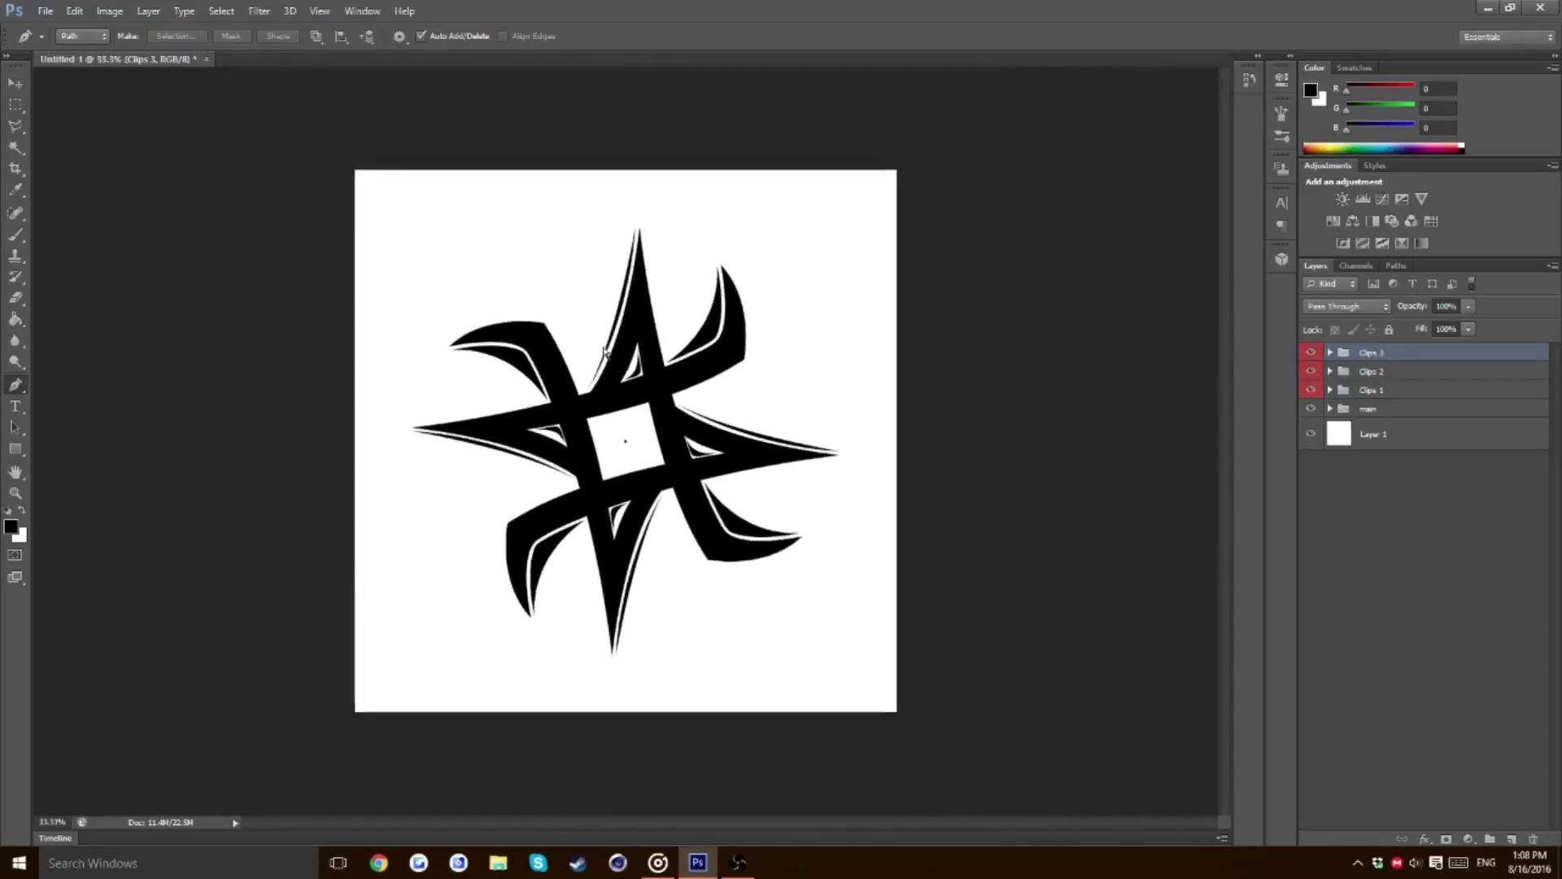
key("ctrl+minus")
key("ctrl+plus")
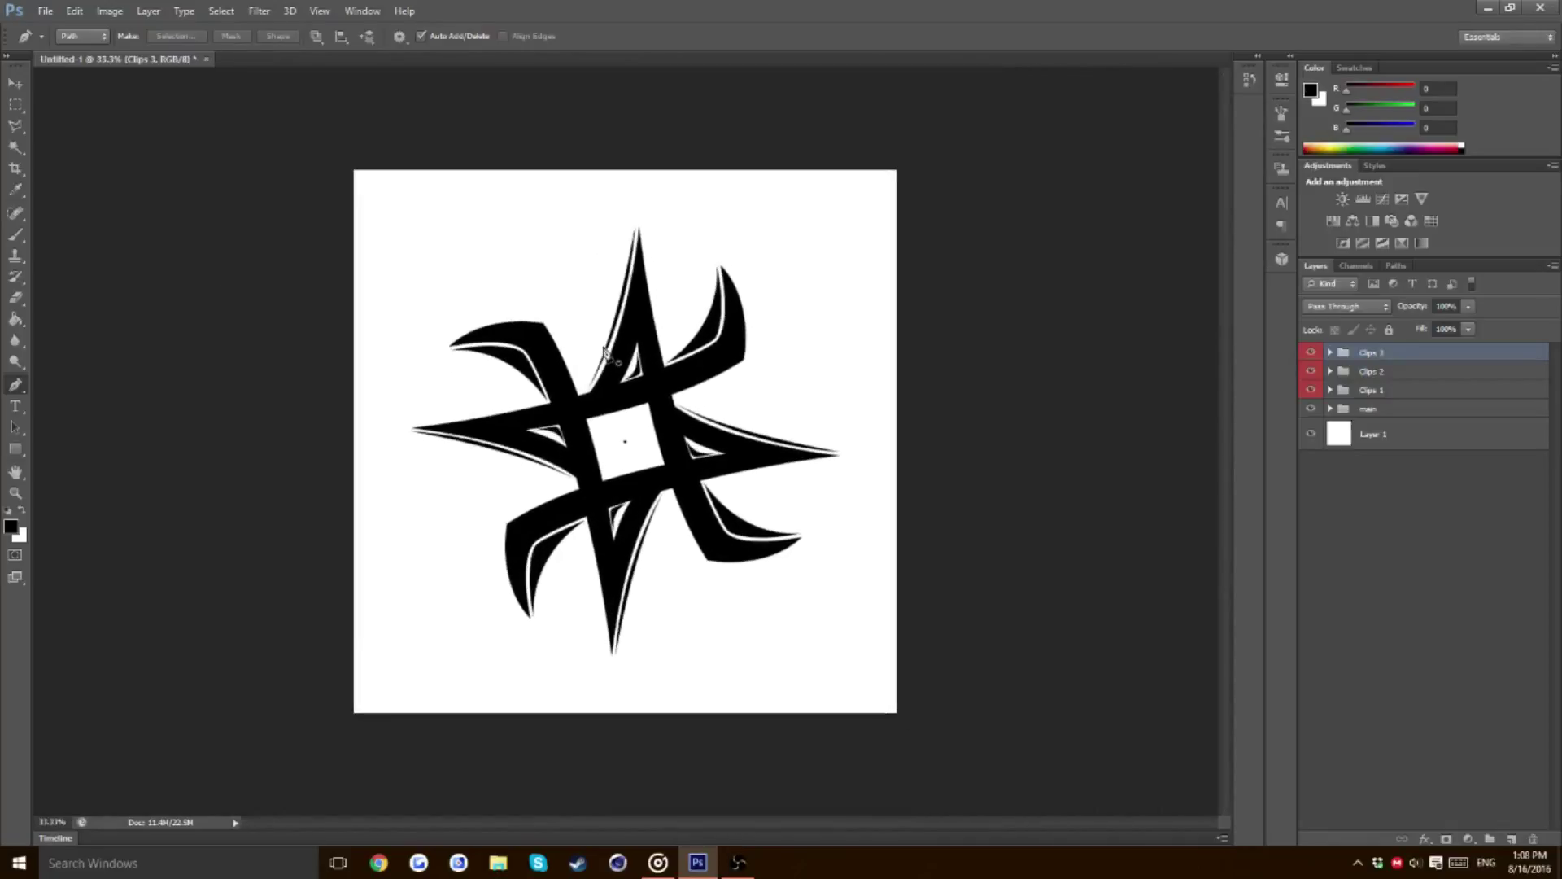
key("ctrl+plus")
key("ctrl+plus")
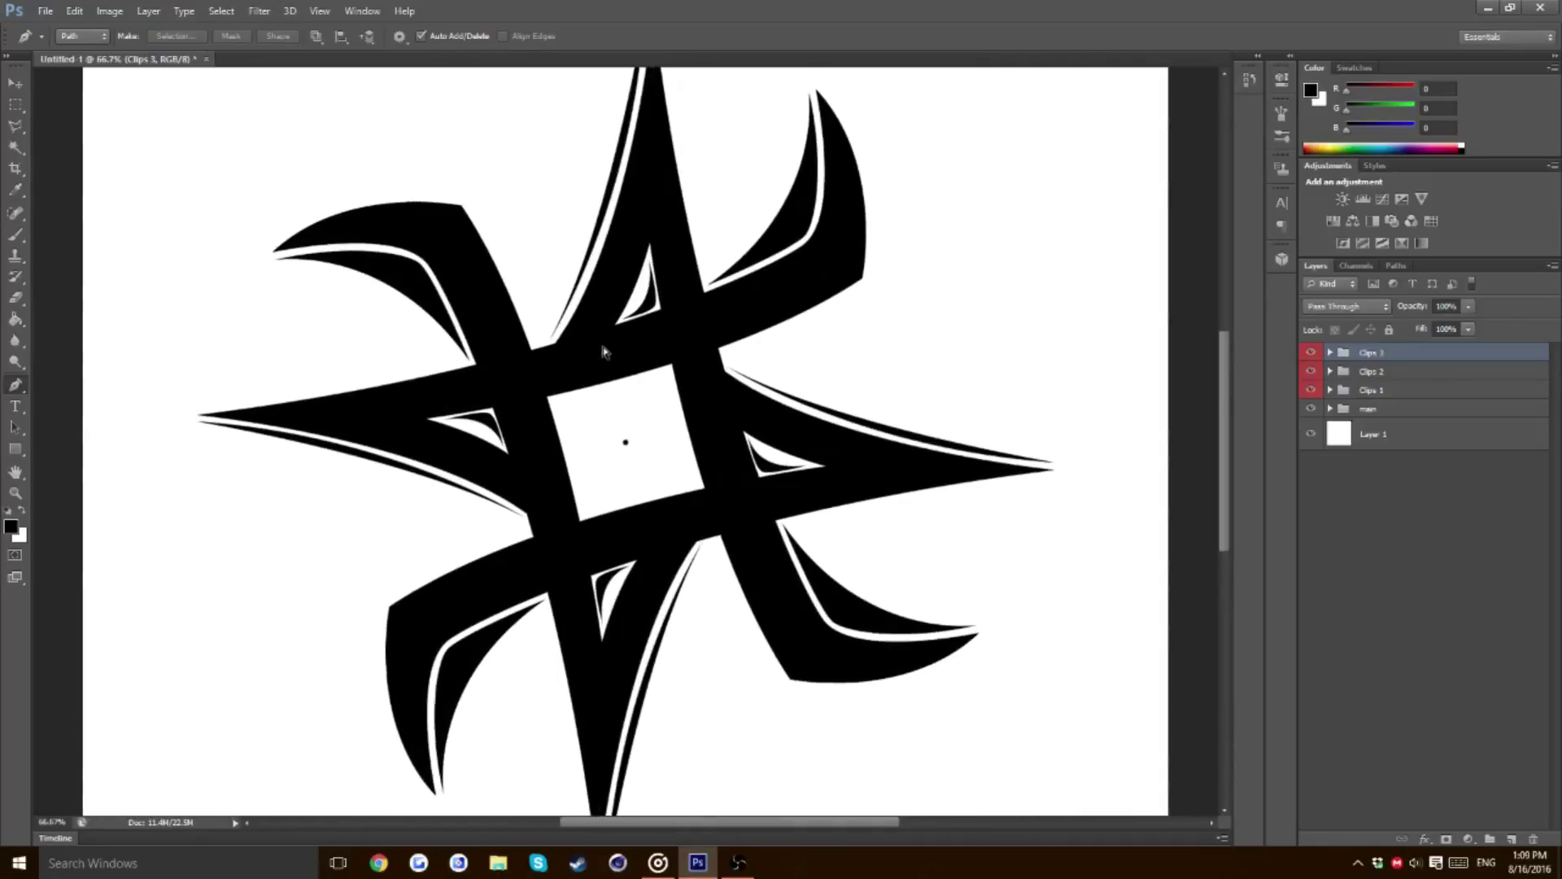
key("ctrl+minus")
key("ctrl+plus")
key("ctrl+minus")
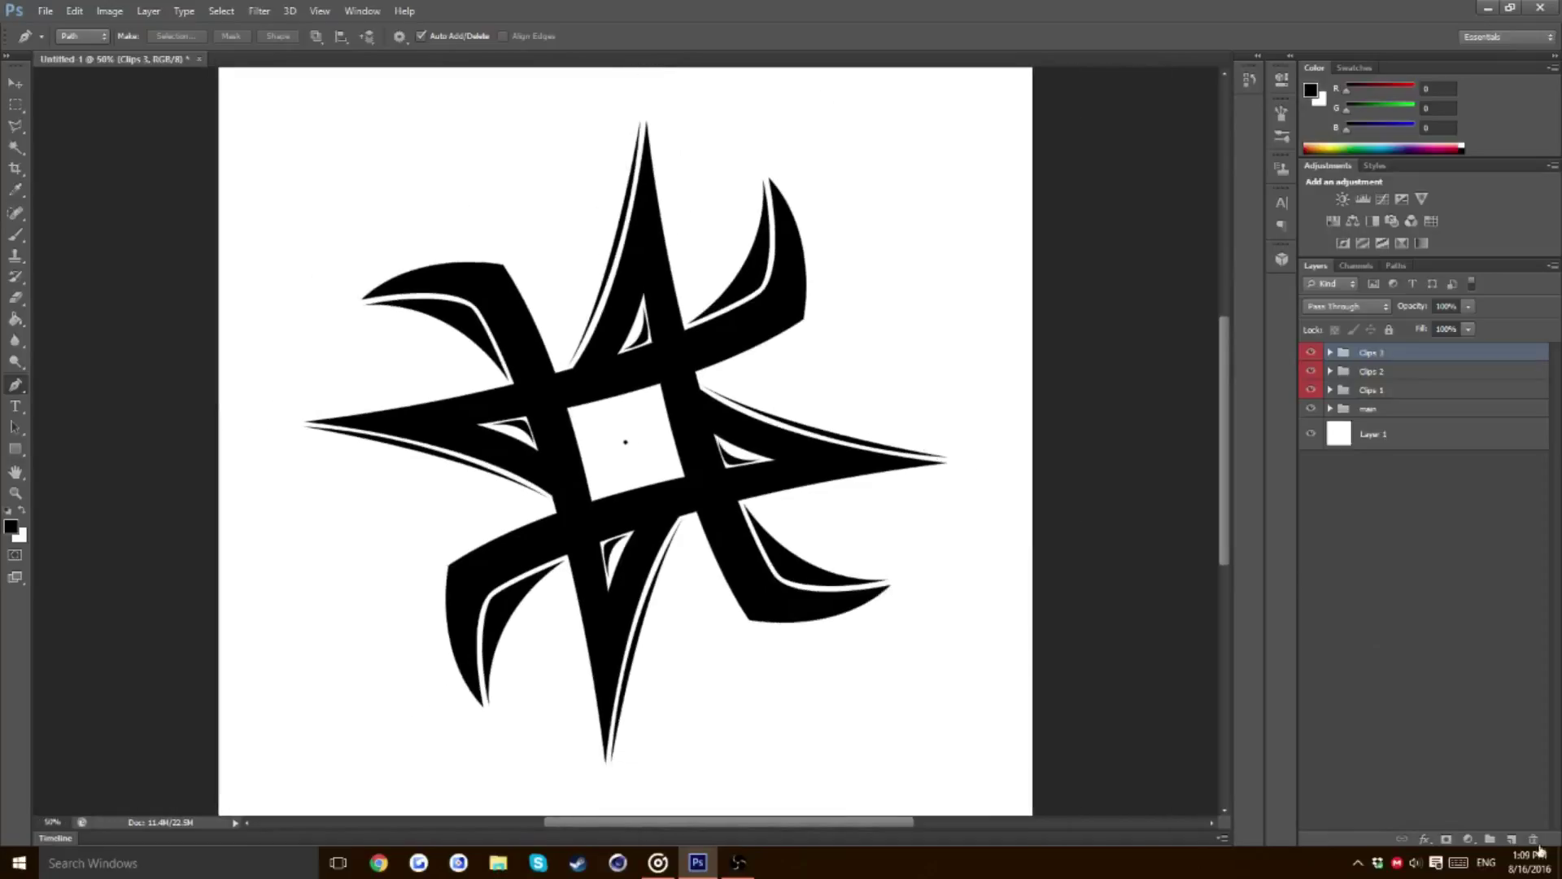
Create a new group named Filters holding an empty Layer 6
left_click(1490, 839)
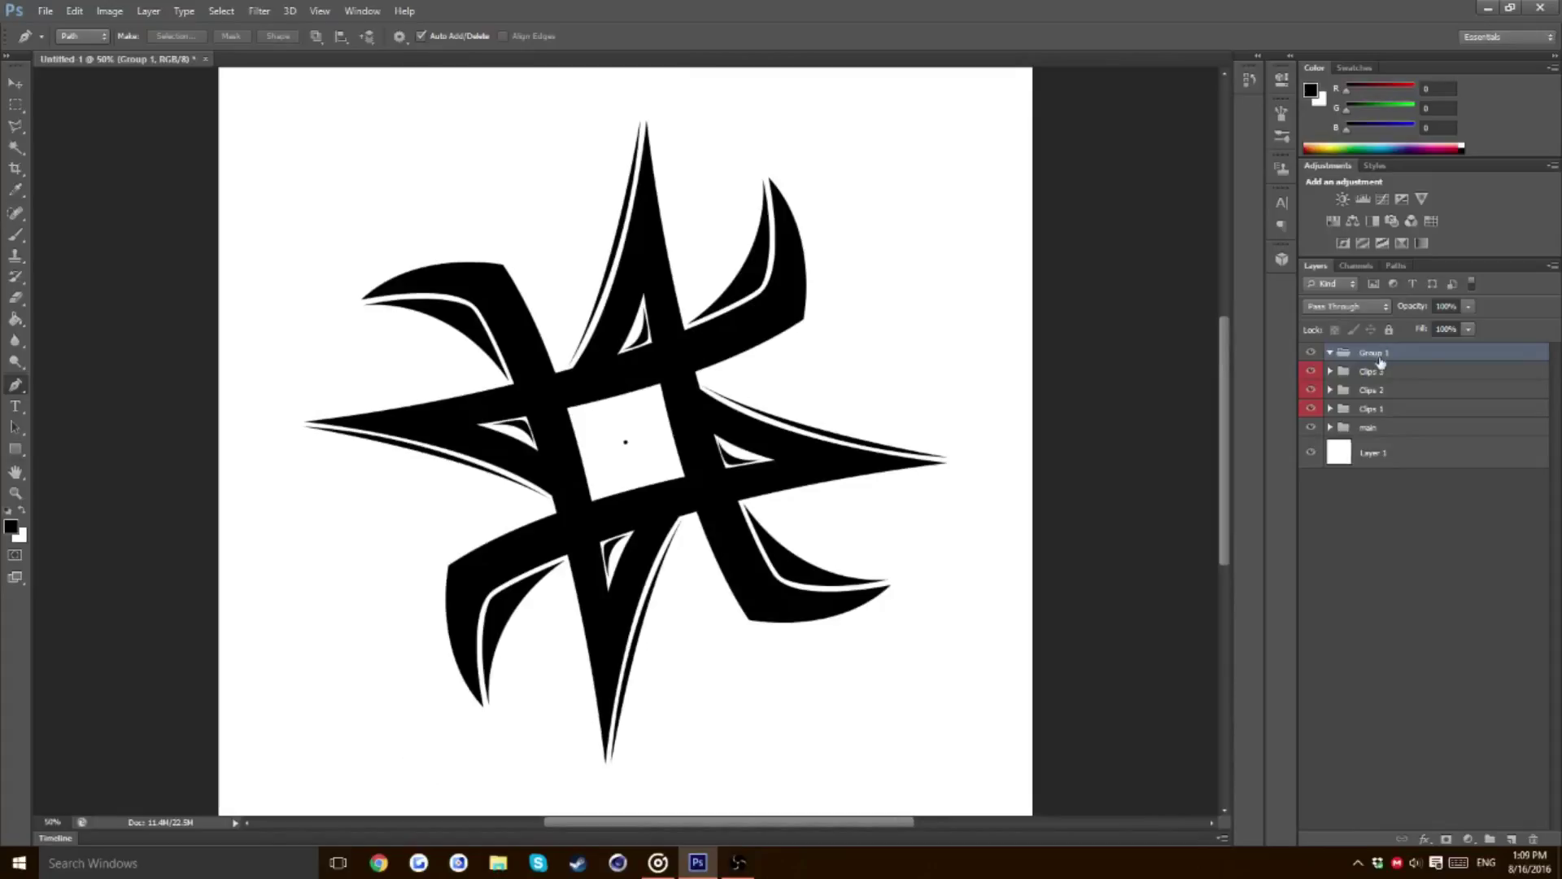
double_click(1375, 353)
type("Filters")
key("Return")
left_click(1511, 839)
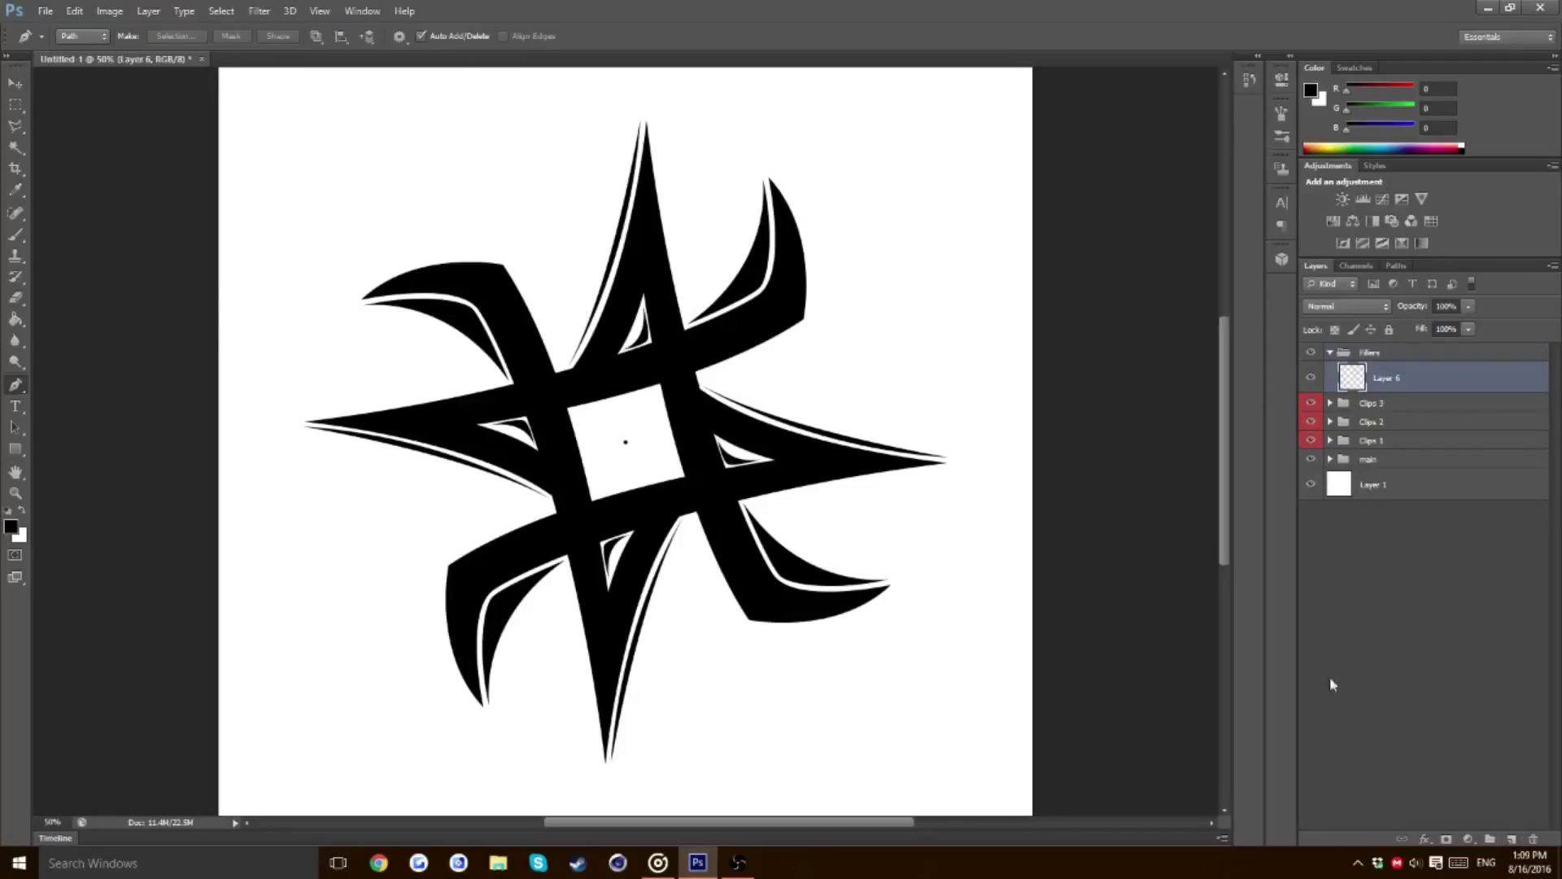
left_click_drag(1225, 539, 1225, 580)
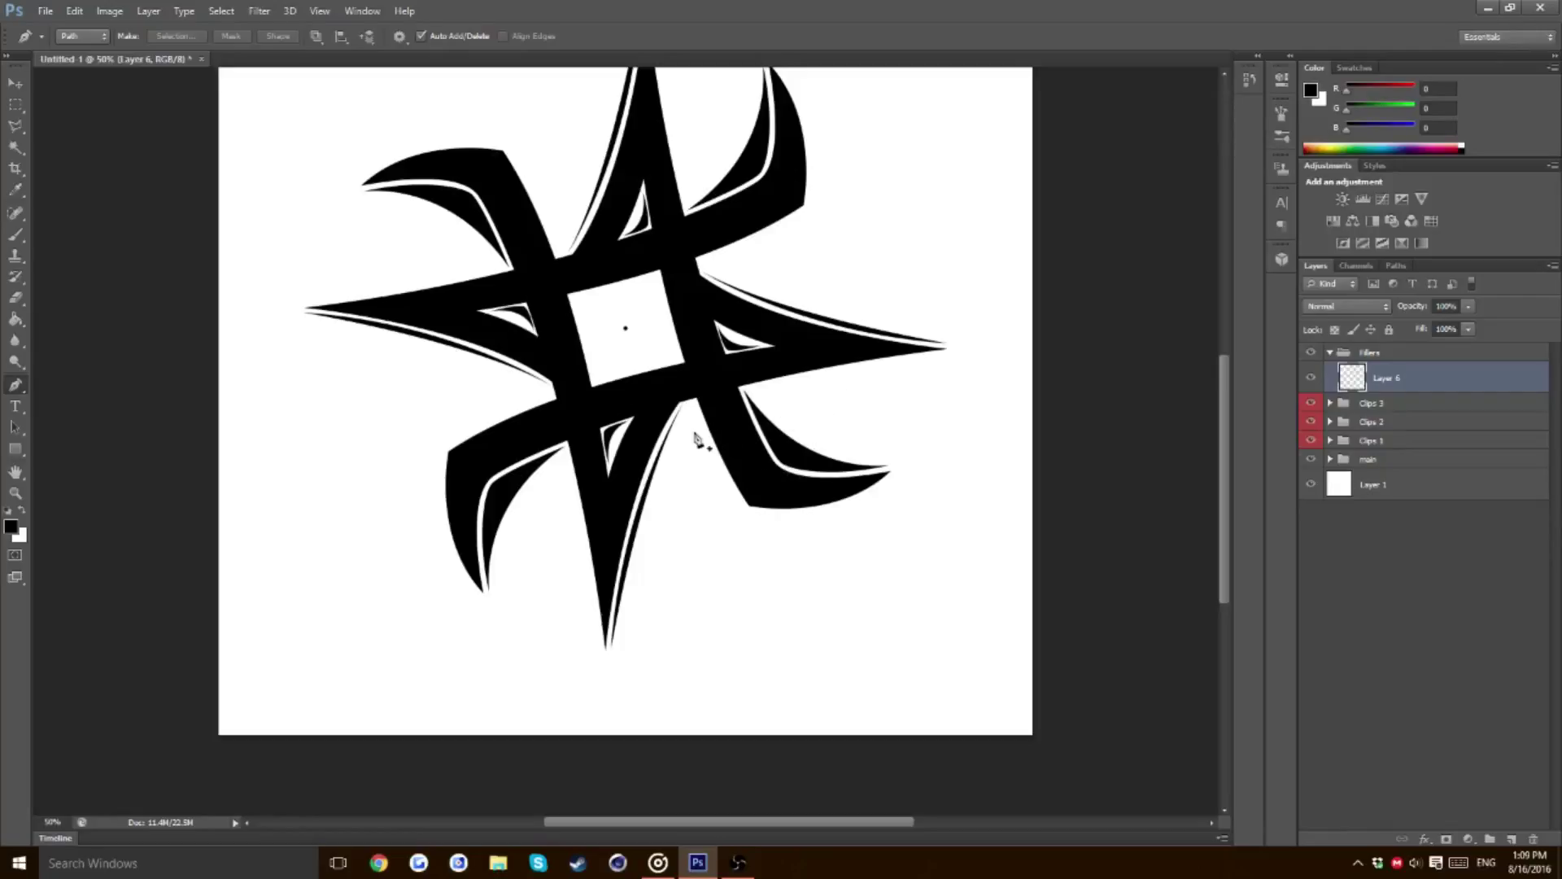
key("ctrl+plus")
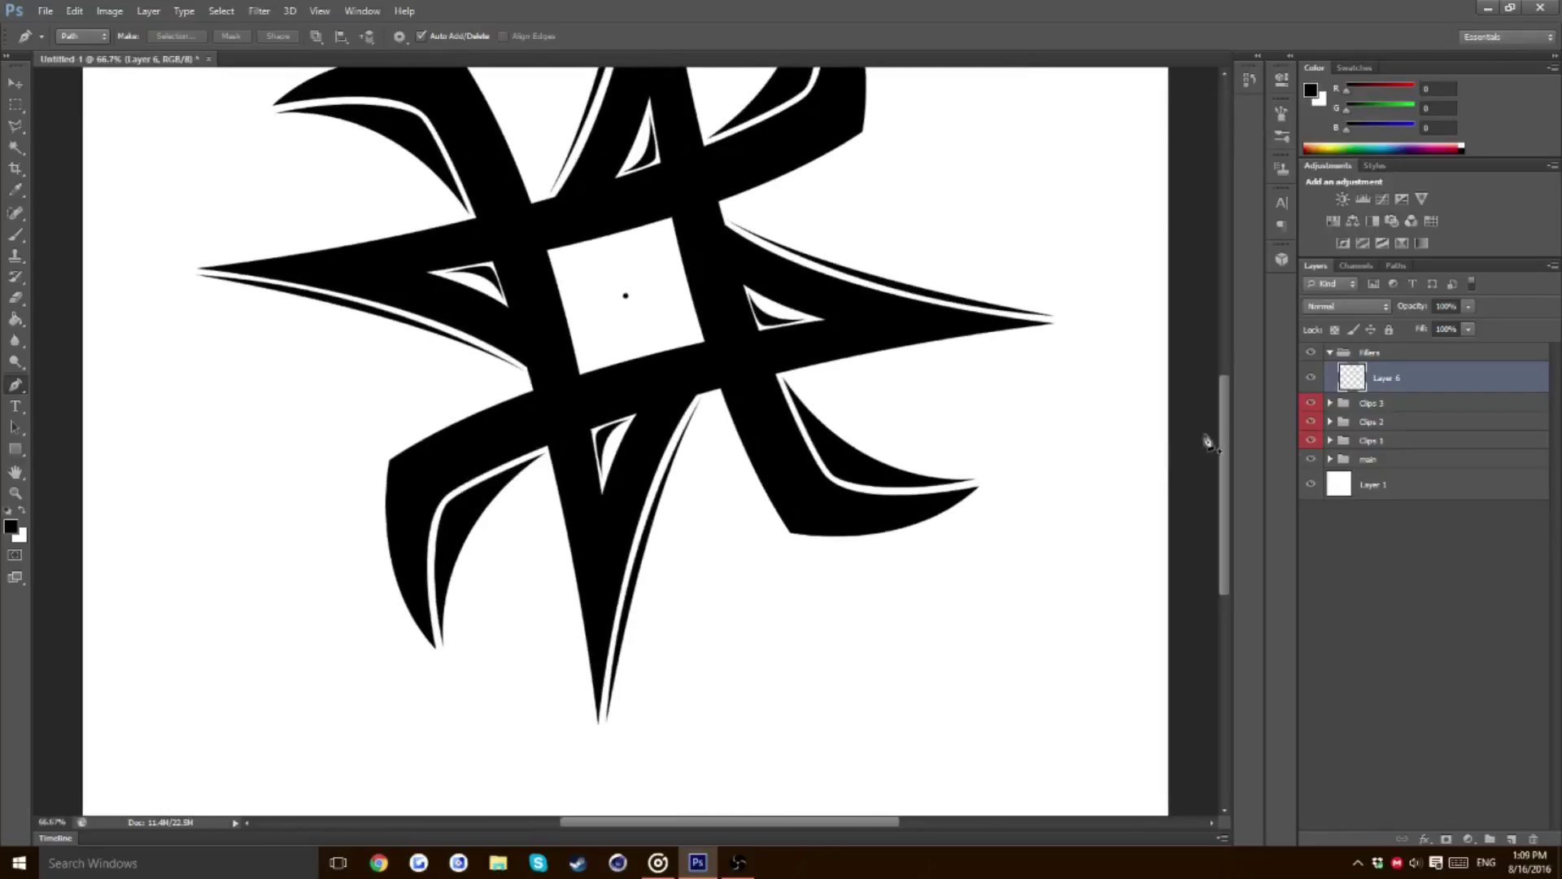
Draw a closed curved wedge path from the lower arm's joint to its tip and back
left_click_drag(1227, 431, 1227, 447)
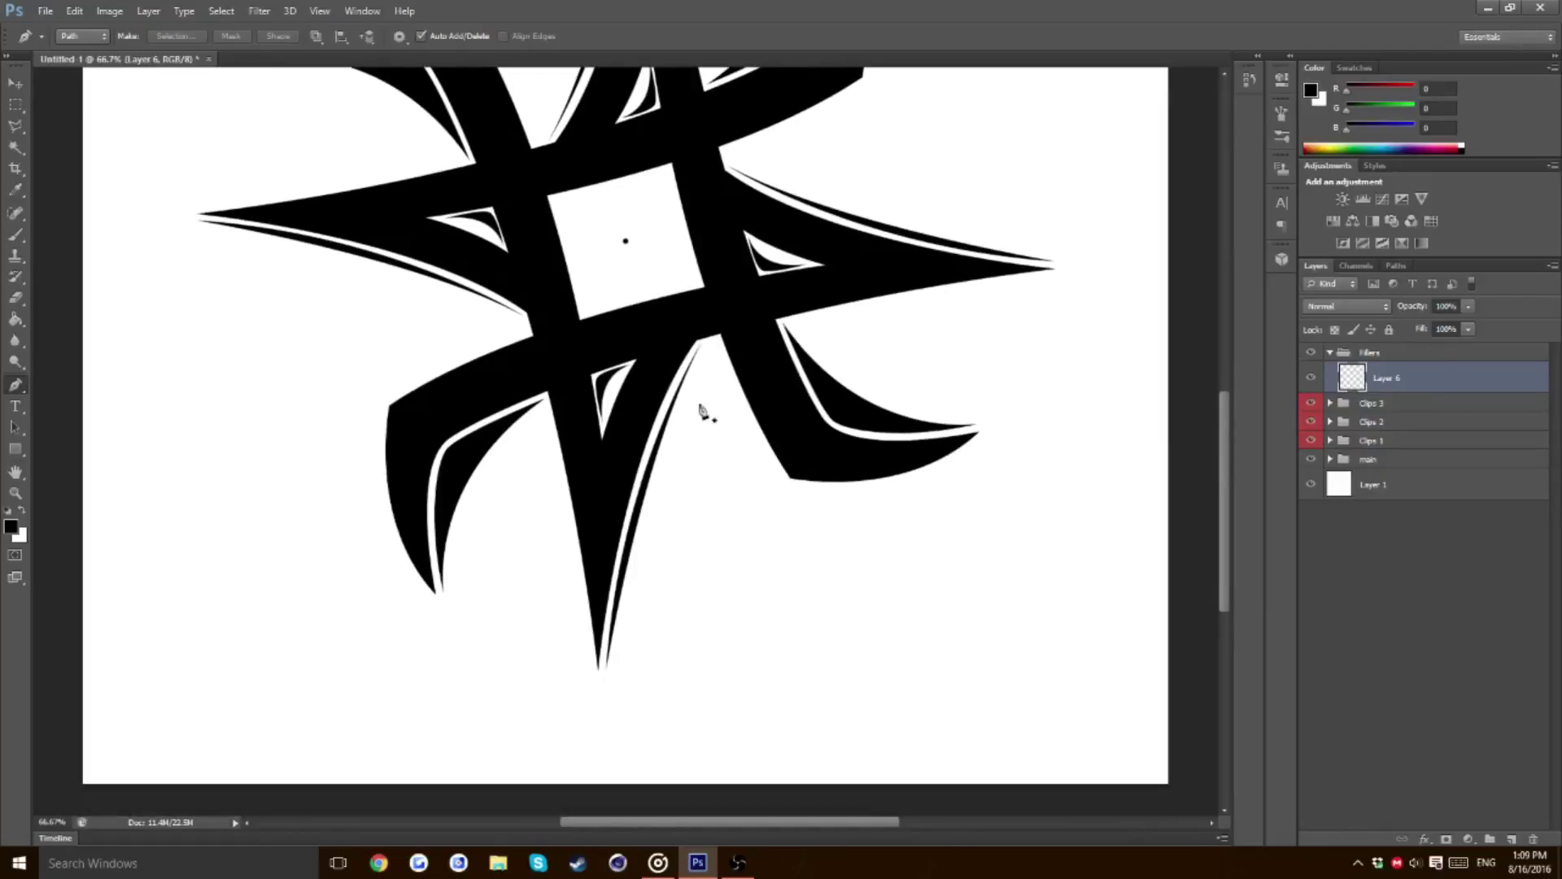
left_click(710, 350)
key("ctrl+z")
left_click(710, 346)
left_click_drag(616, 667, 605, 811)
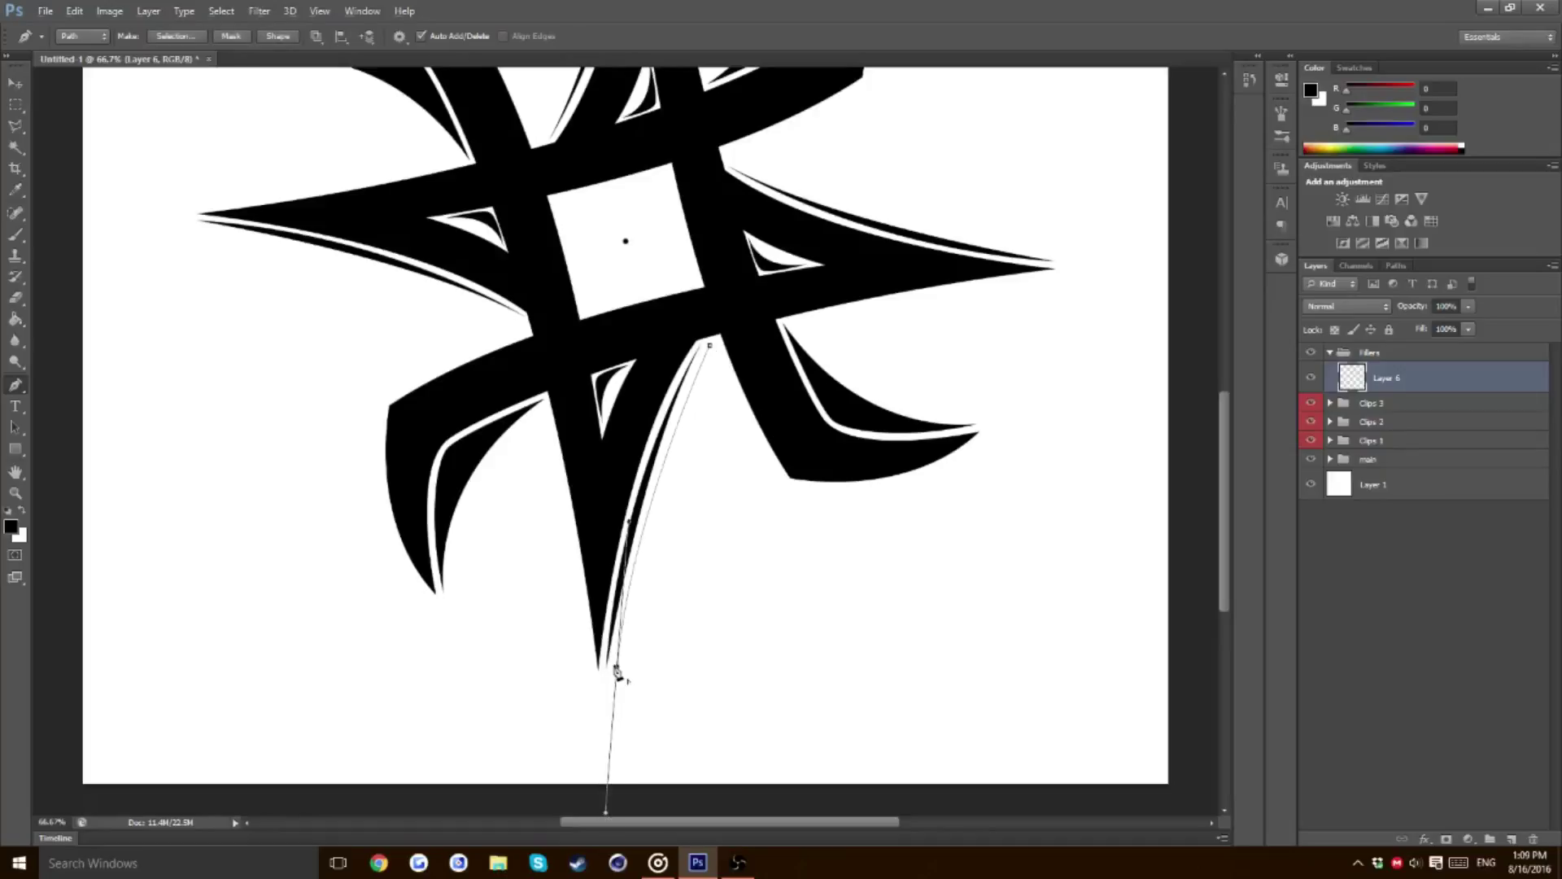
left_click(617, 669)
left_click_drag(782, 481, 854, 485)
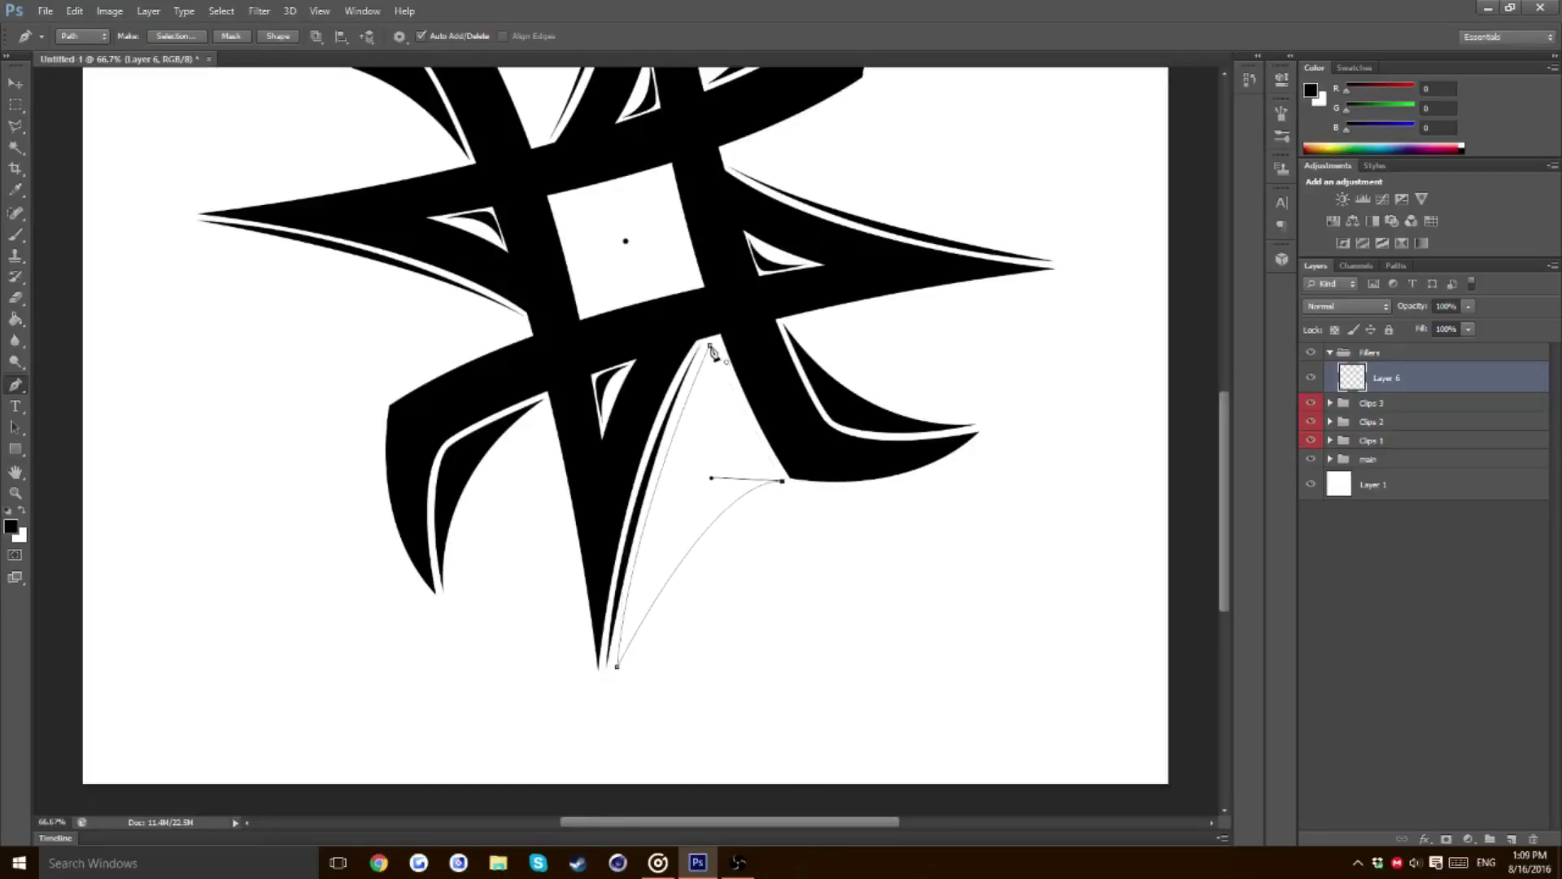
left_click_drag(709, 346, 696, 295)
Fill the wedge path with black on Layer 6
right_click(713, 470)
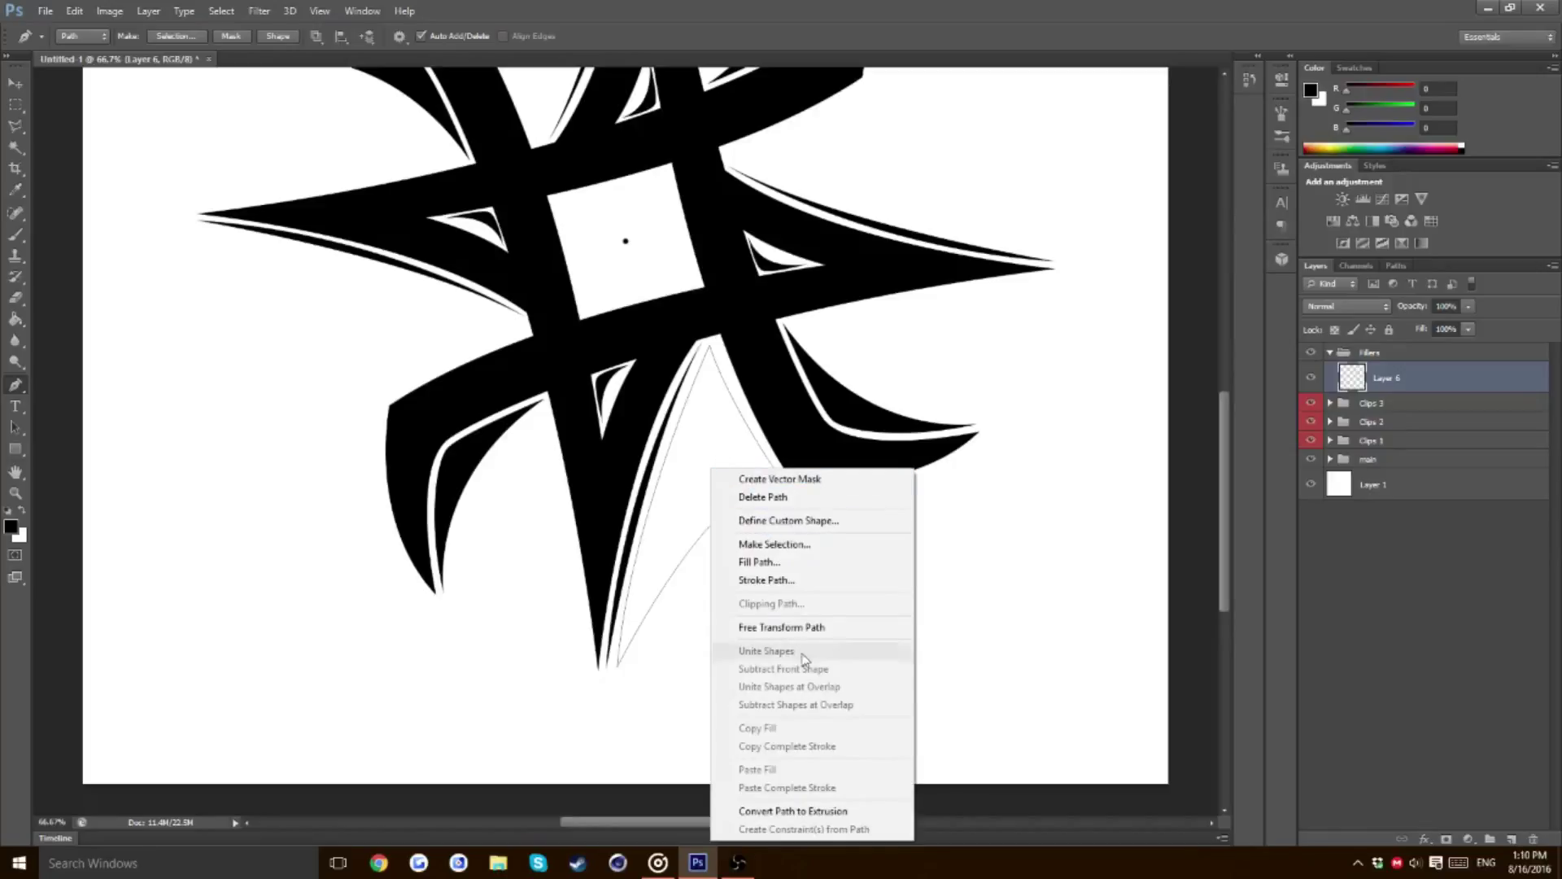
left_click(760, 563)
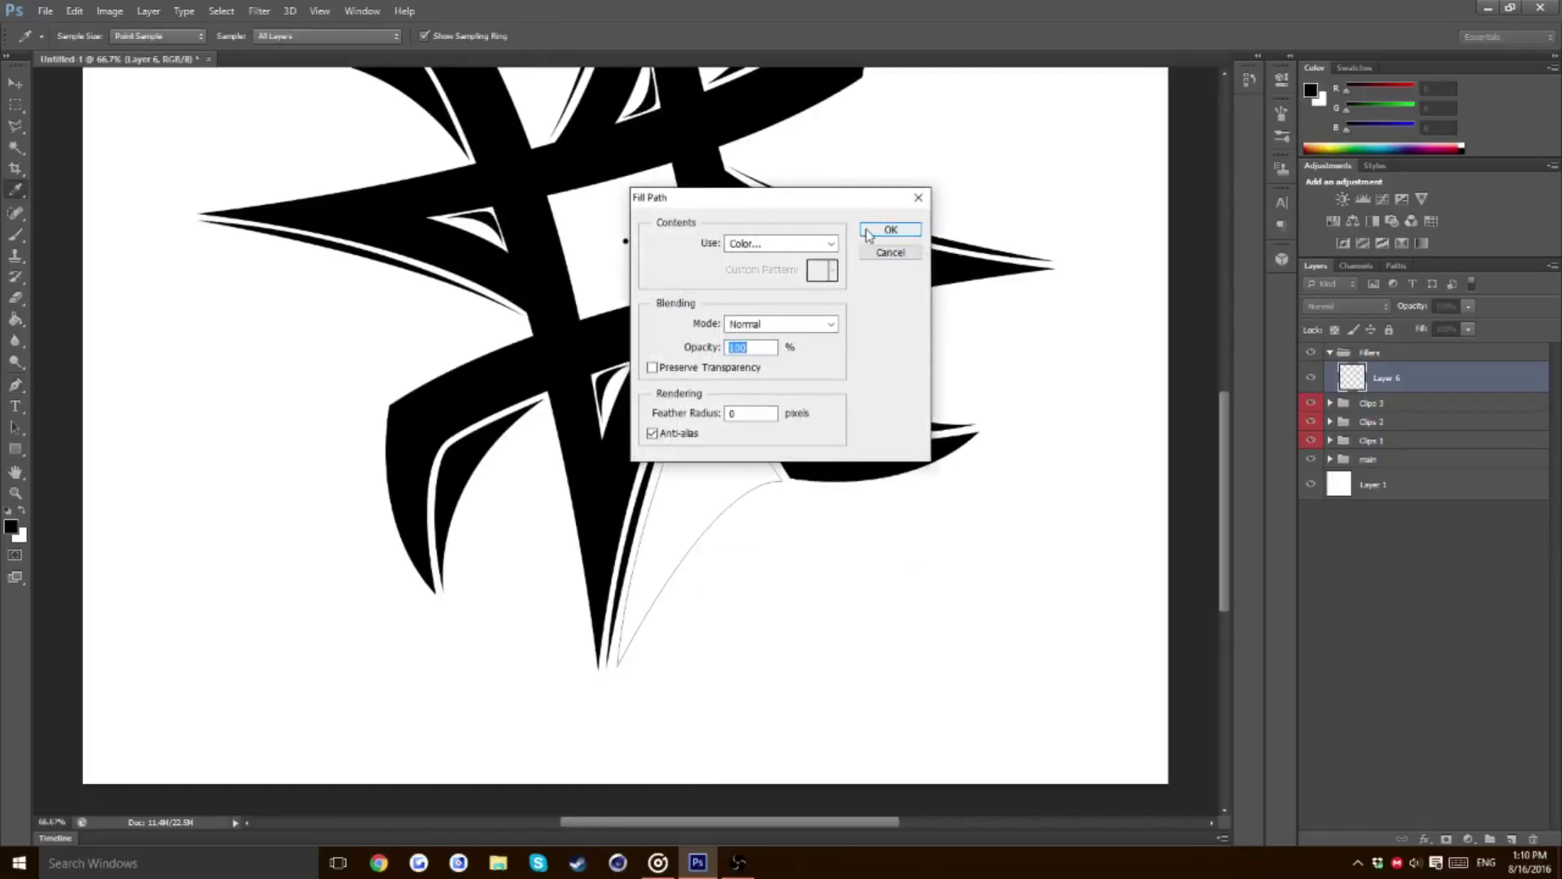
left_click(890, 230)
key("Return")
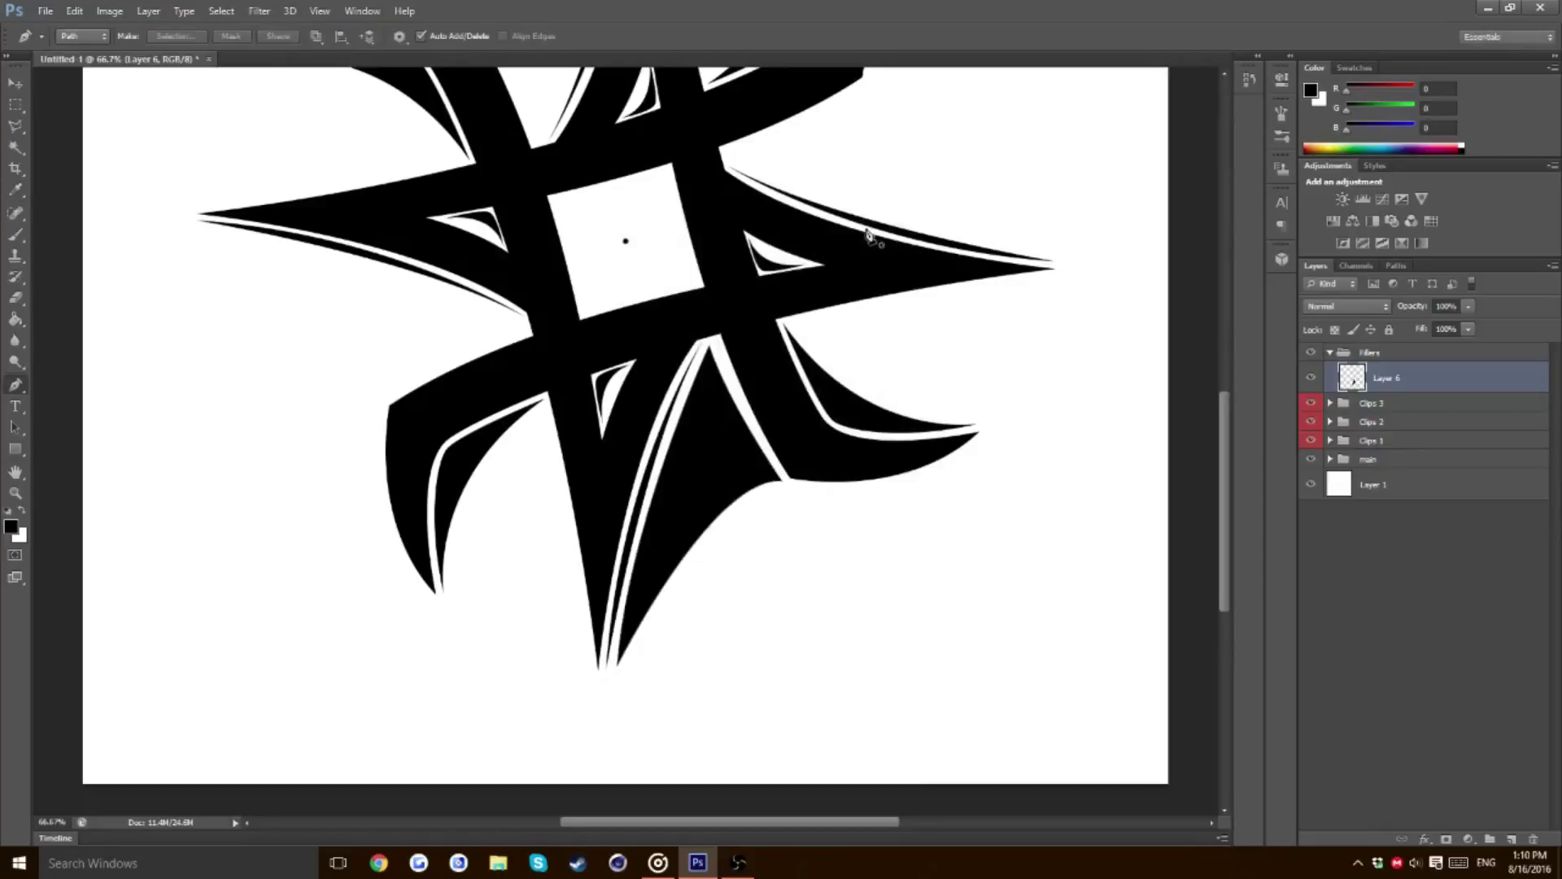
key("ctrl+minus")
key("ctrl+minus")
key("ctrl+minus")
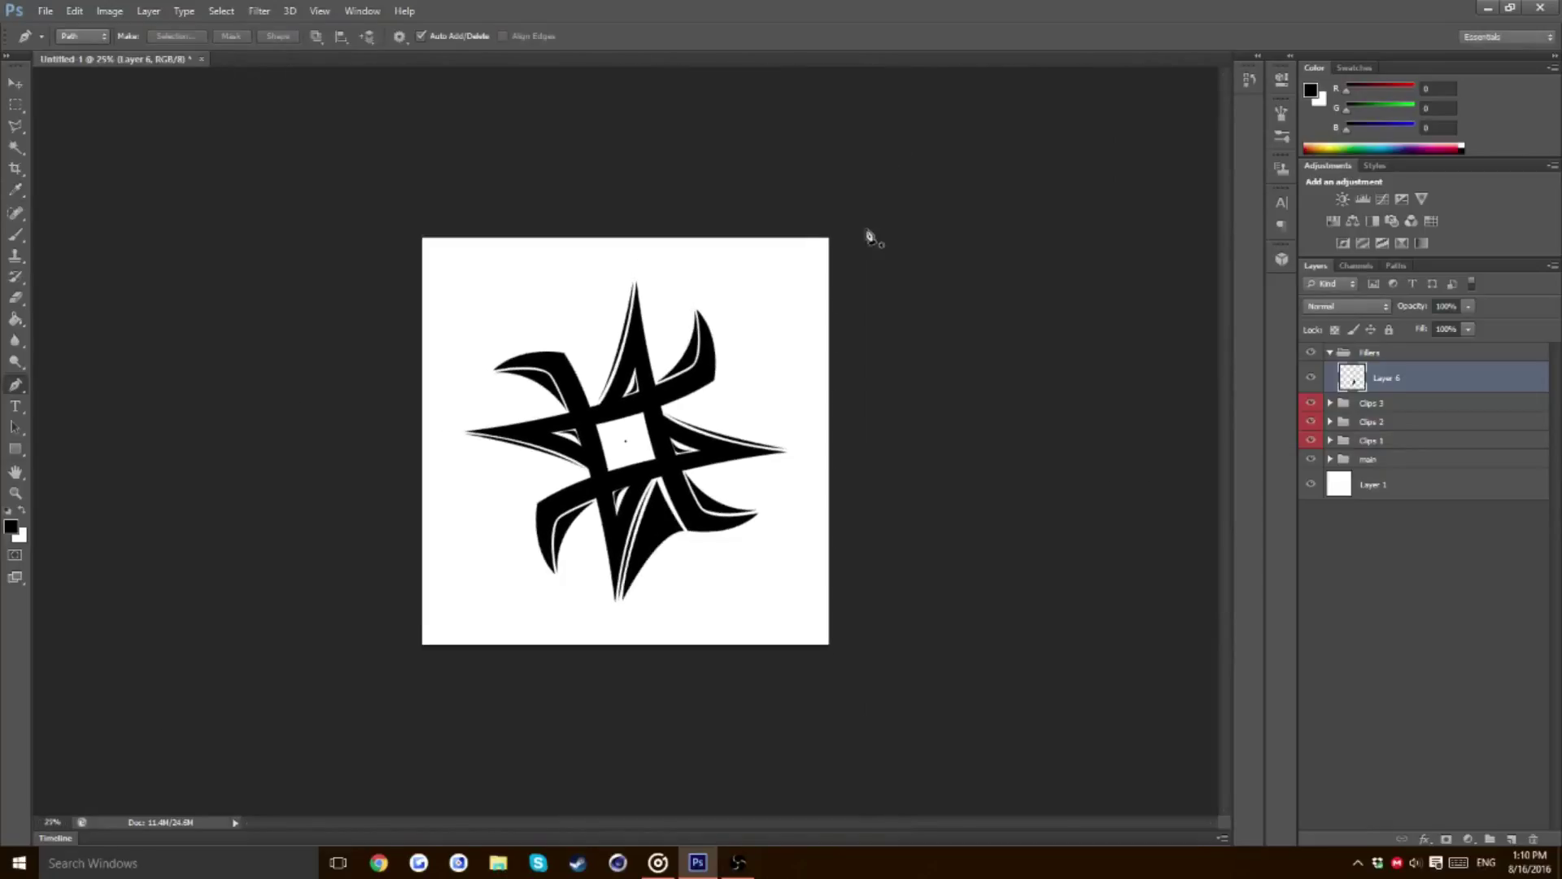
key("ctrl+plus")
key("ctrl+plus")
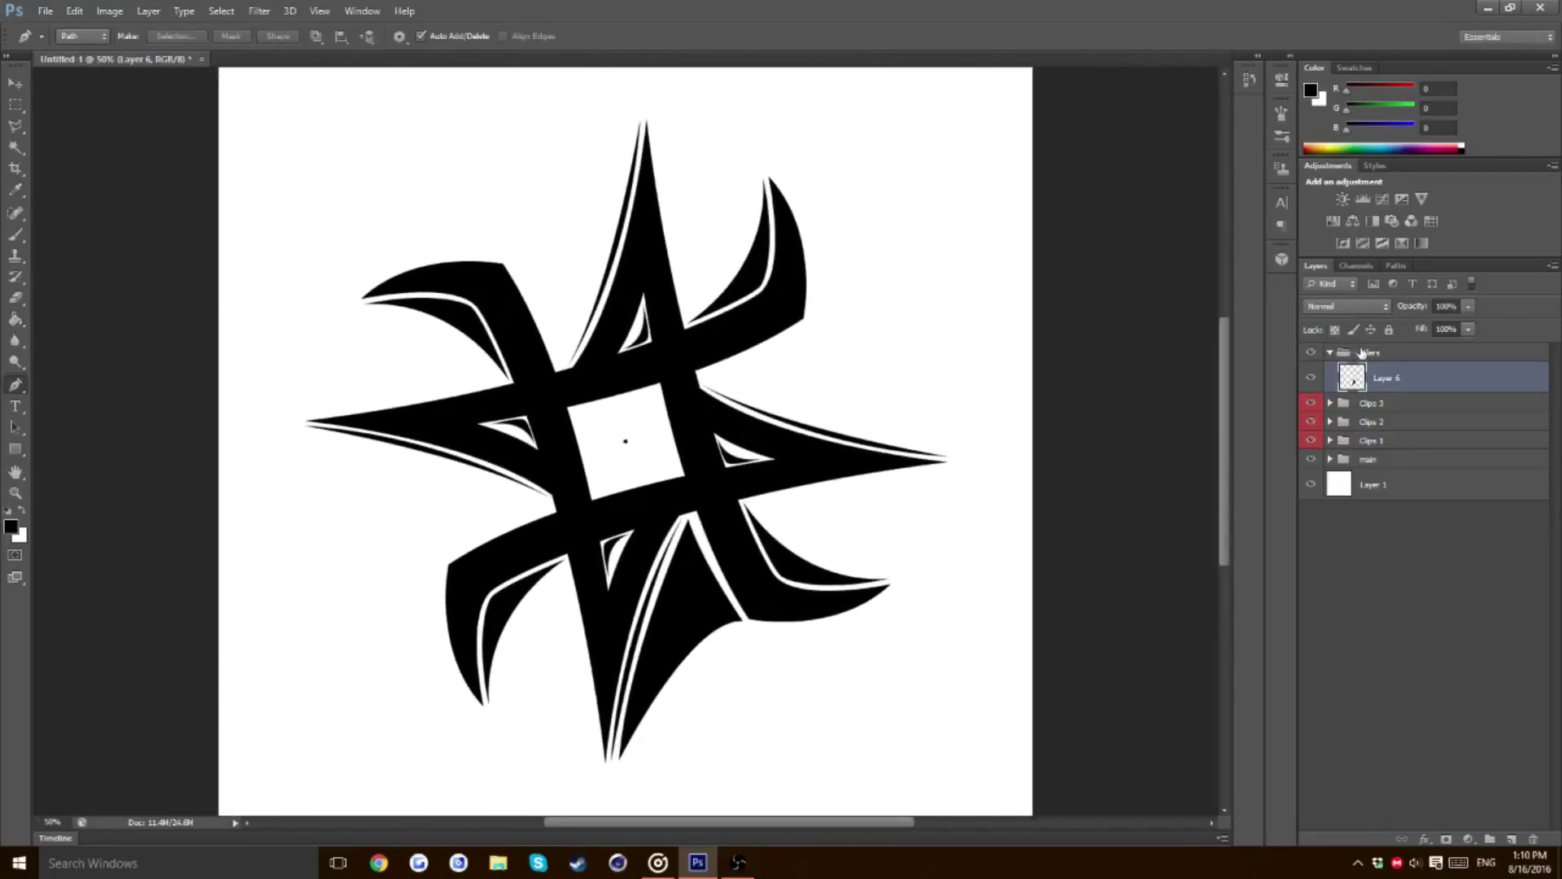
Duplicate the filler wedge layer and rotate the copy -90° around the centre dot
key("ctrl+j")
key("ctrl+t")
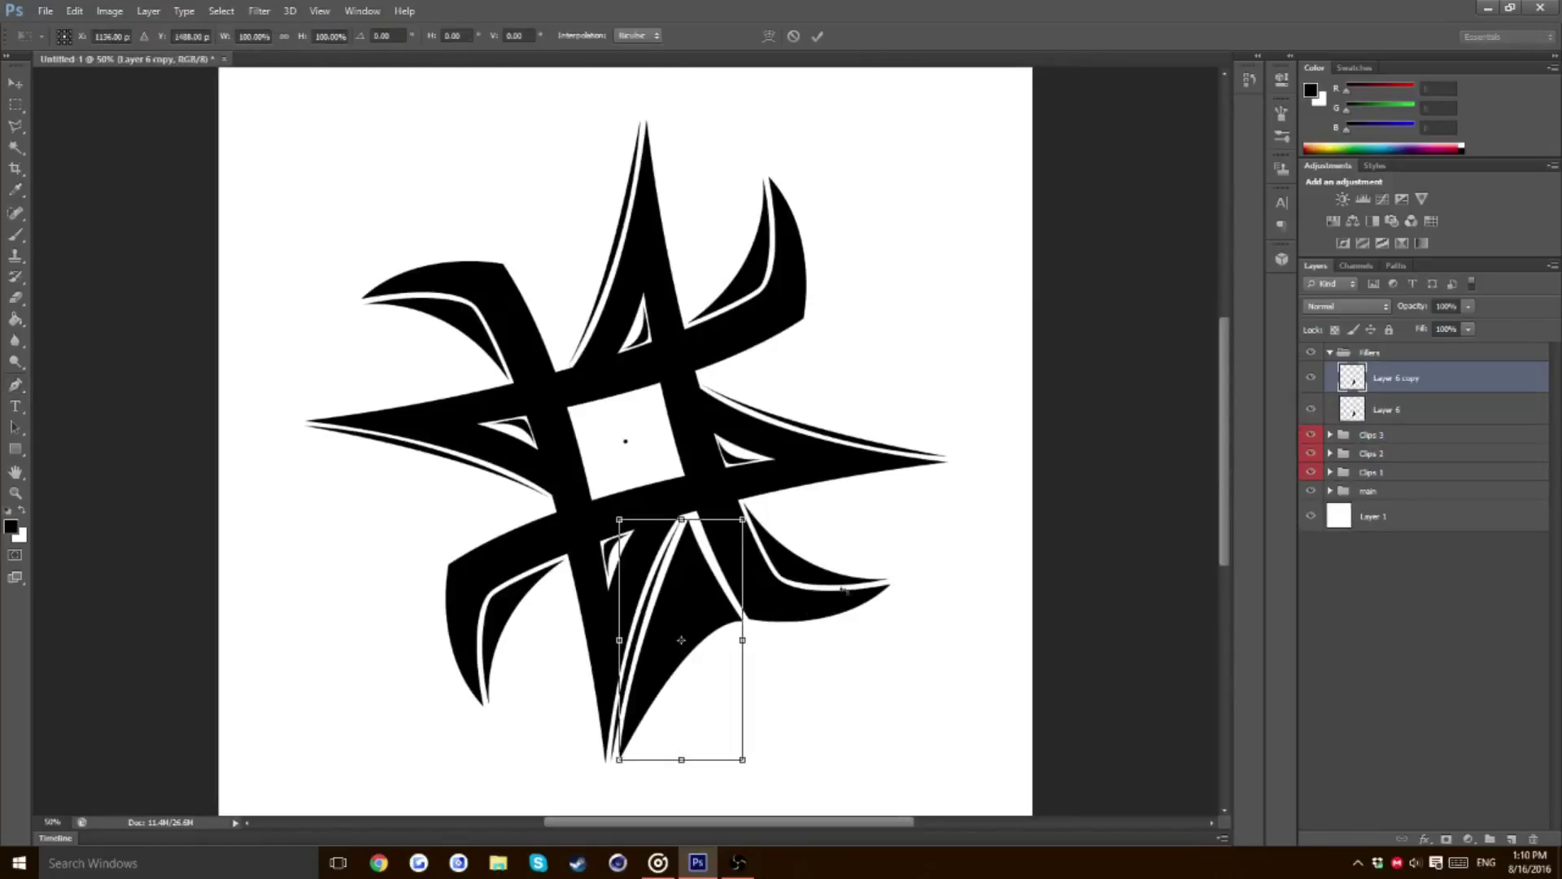
left_click_drag(682, 643, 625, 441)
key("ctrl+plus")
key("ctrl+plus")
key("ctrl+plus")
key("ctrl+plus")
key("ctrl+plus")
key("ctrl+plus")
key("ctrl+plus")
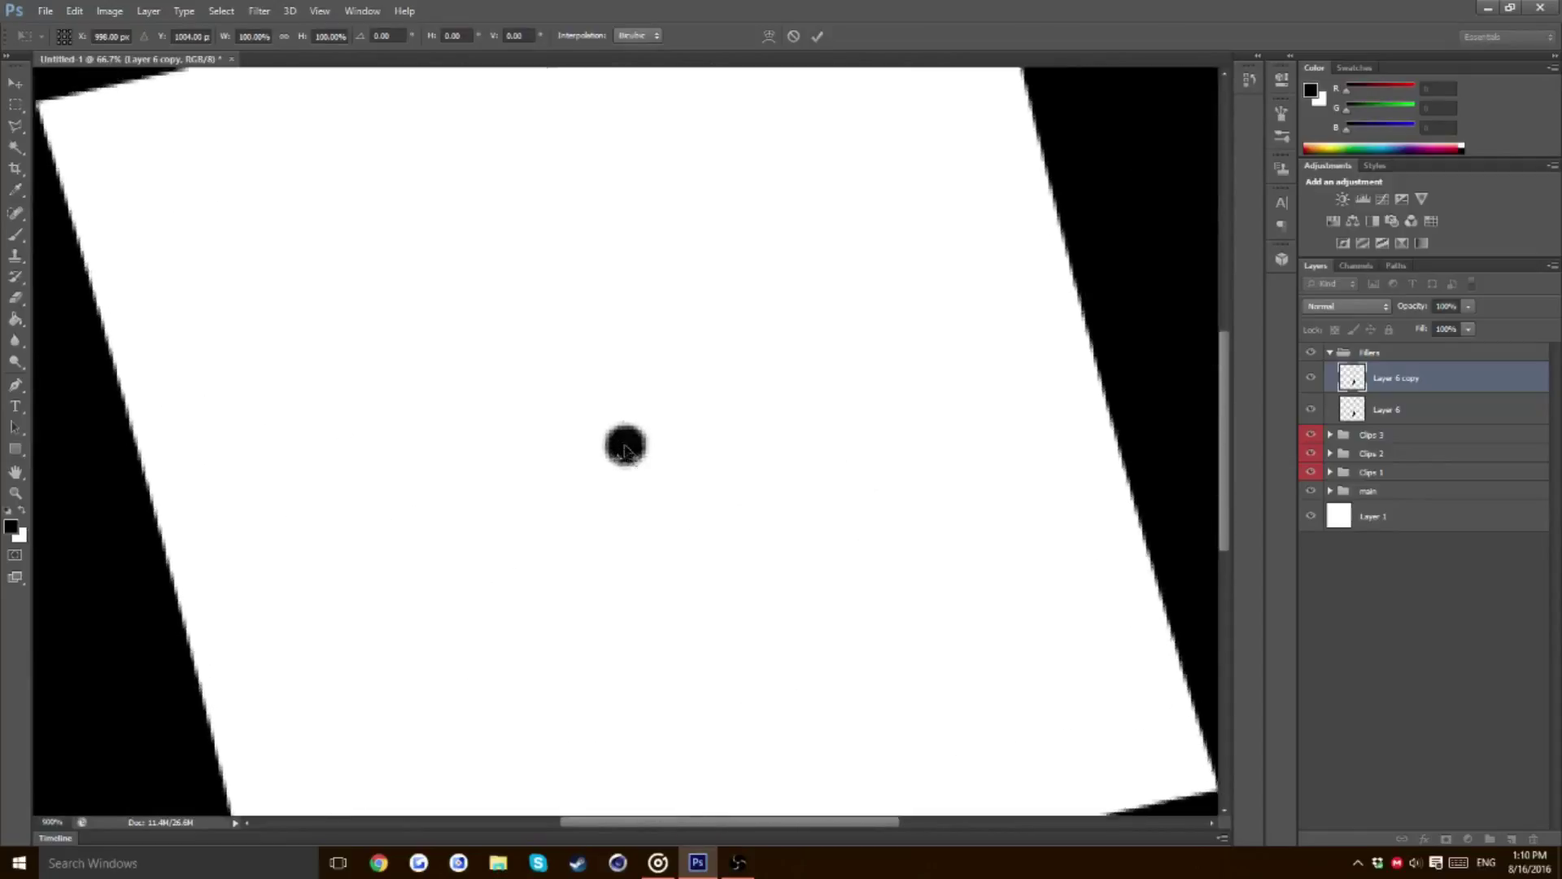
left_click_drag(625, 446, 627, 445)
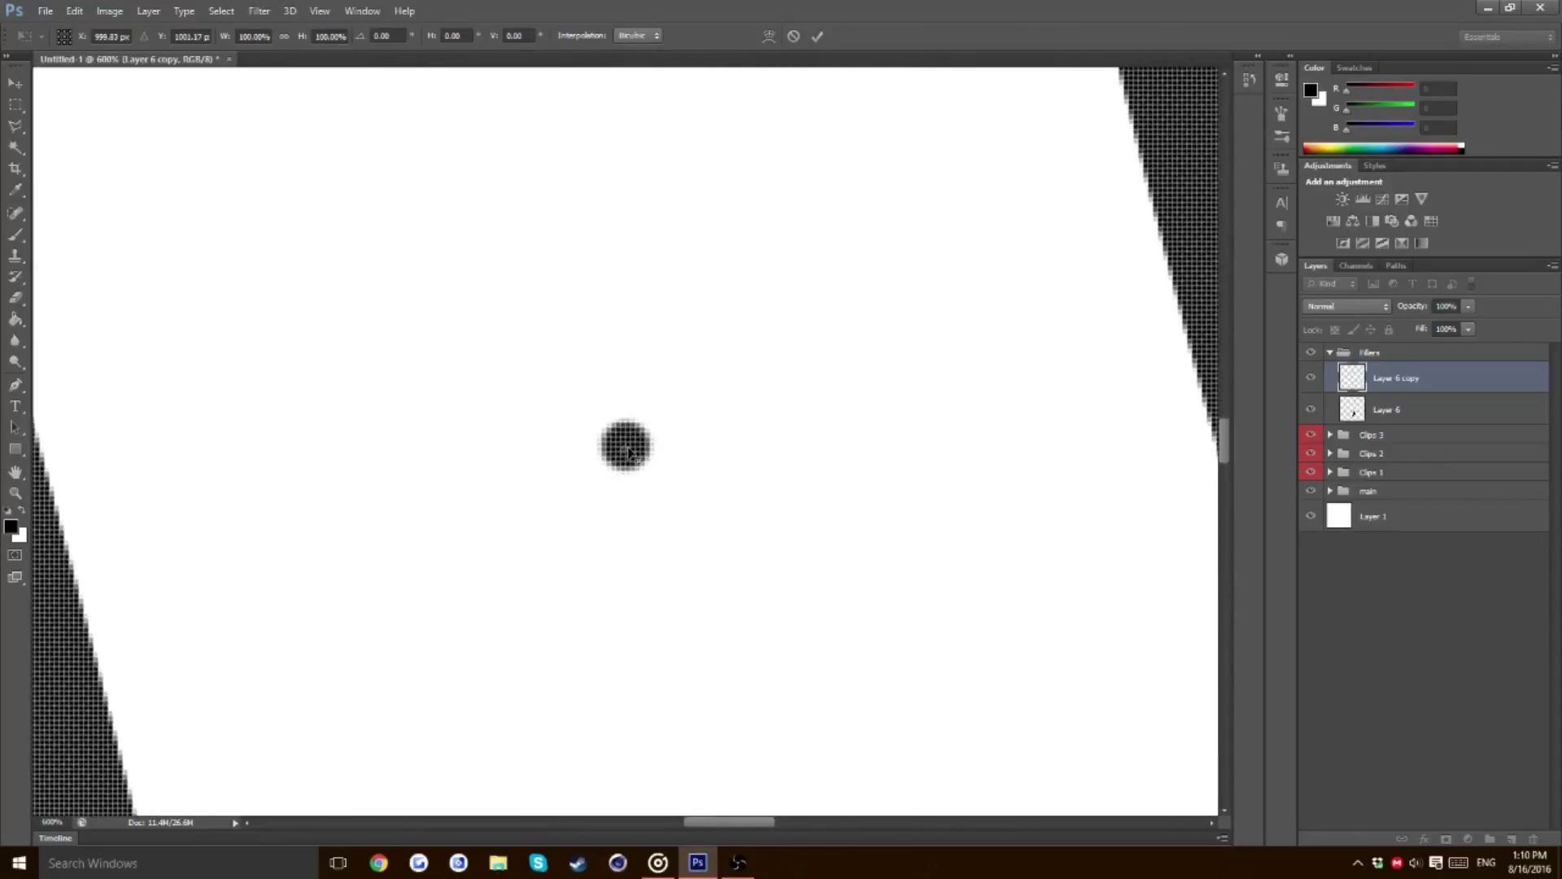
key("ctrl+minus")
key("ctrl+minus")
key("ctrl+minus")
key("ctrl+minus")
key("ctrl+minus")
key("ctrl+minus")
key("ctrl+minus")
key("ctrl+minus")
key("ctrl+minus")
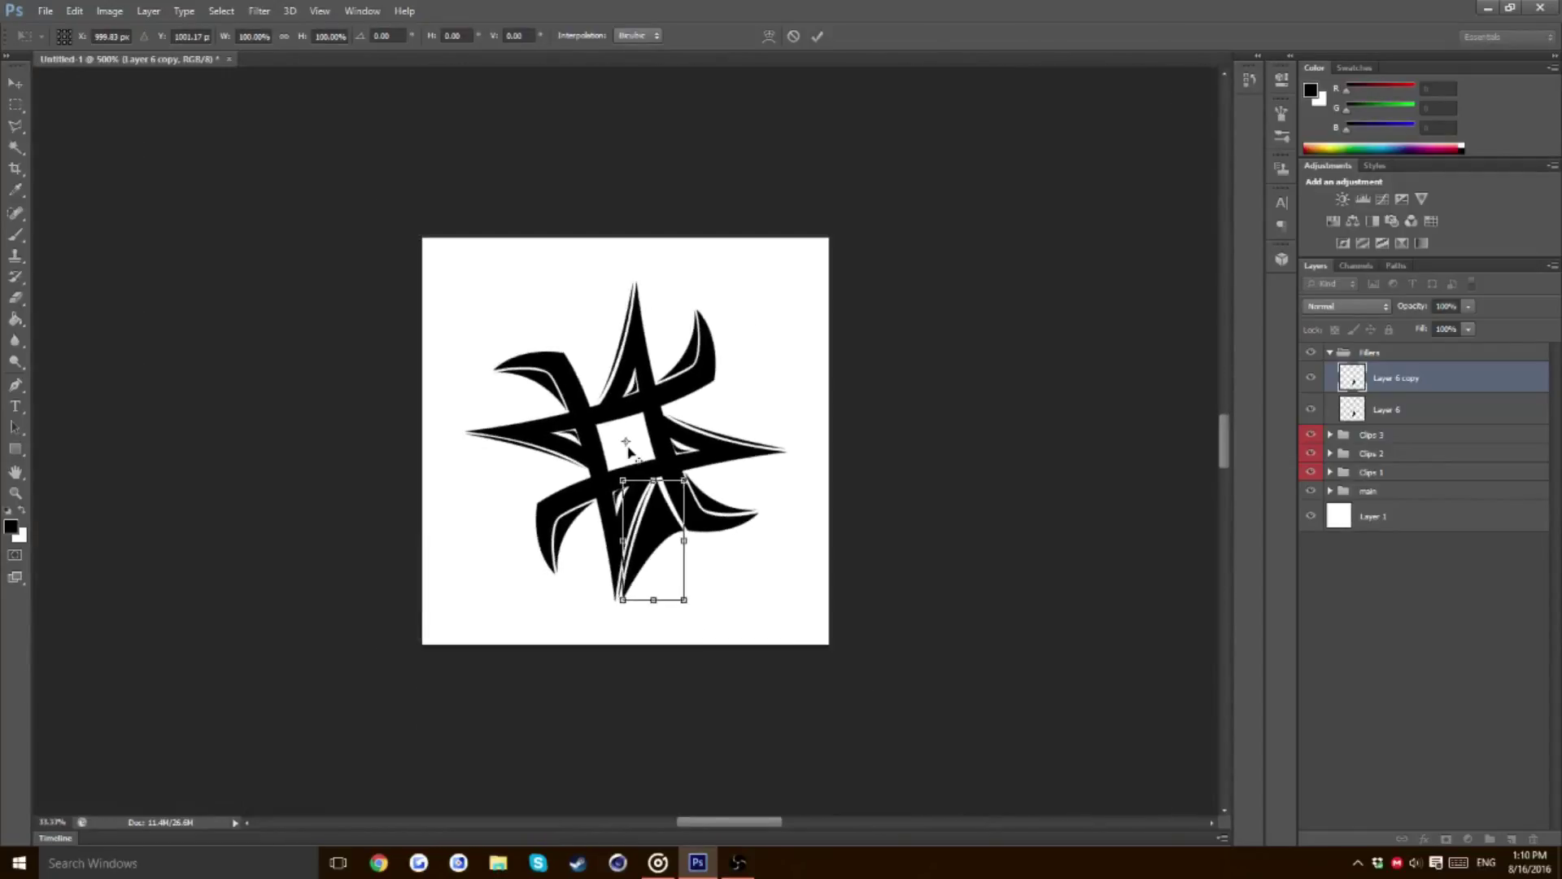
left_click_drag(717, 458, 637, 400)
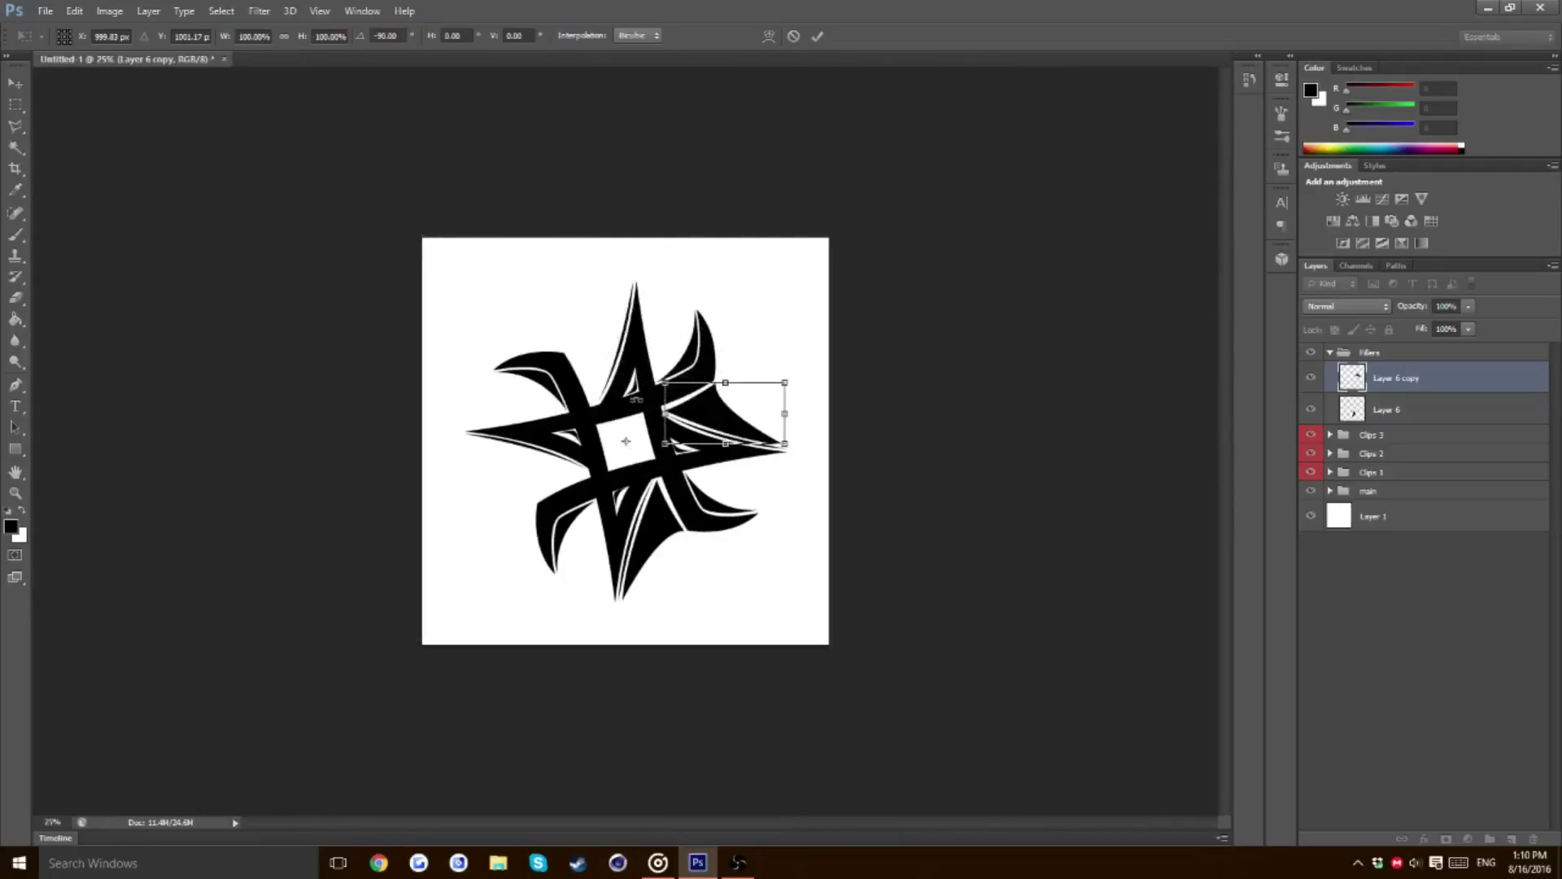
left_click(818, 36)
Duplicate both filler layers and rotate the copies 180° around the centre dot
key("p")
left_click(1375, 411, "shift")
key("ctrl+j")
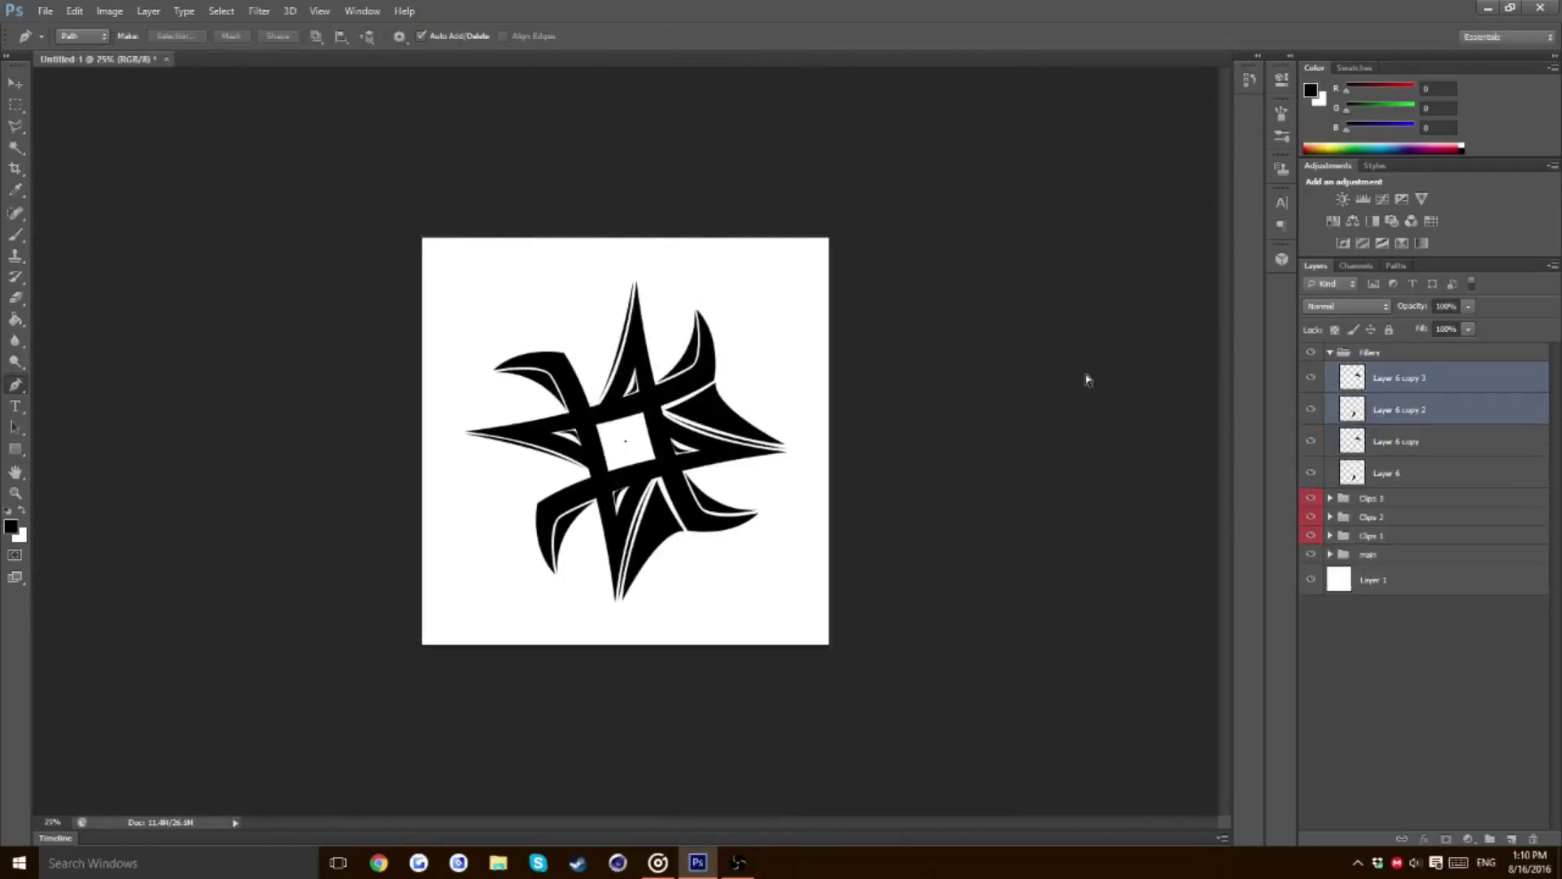
key("ctrl+t")
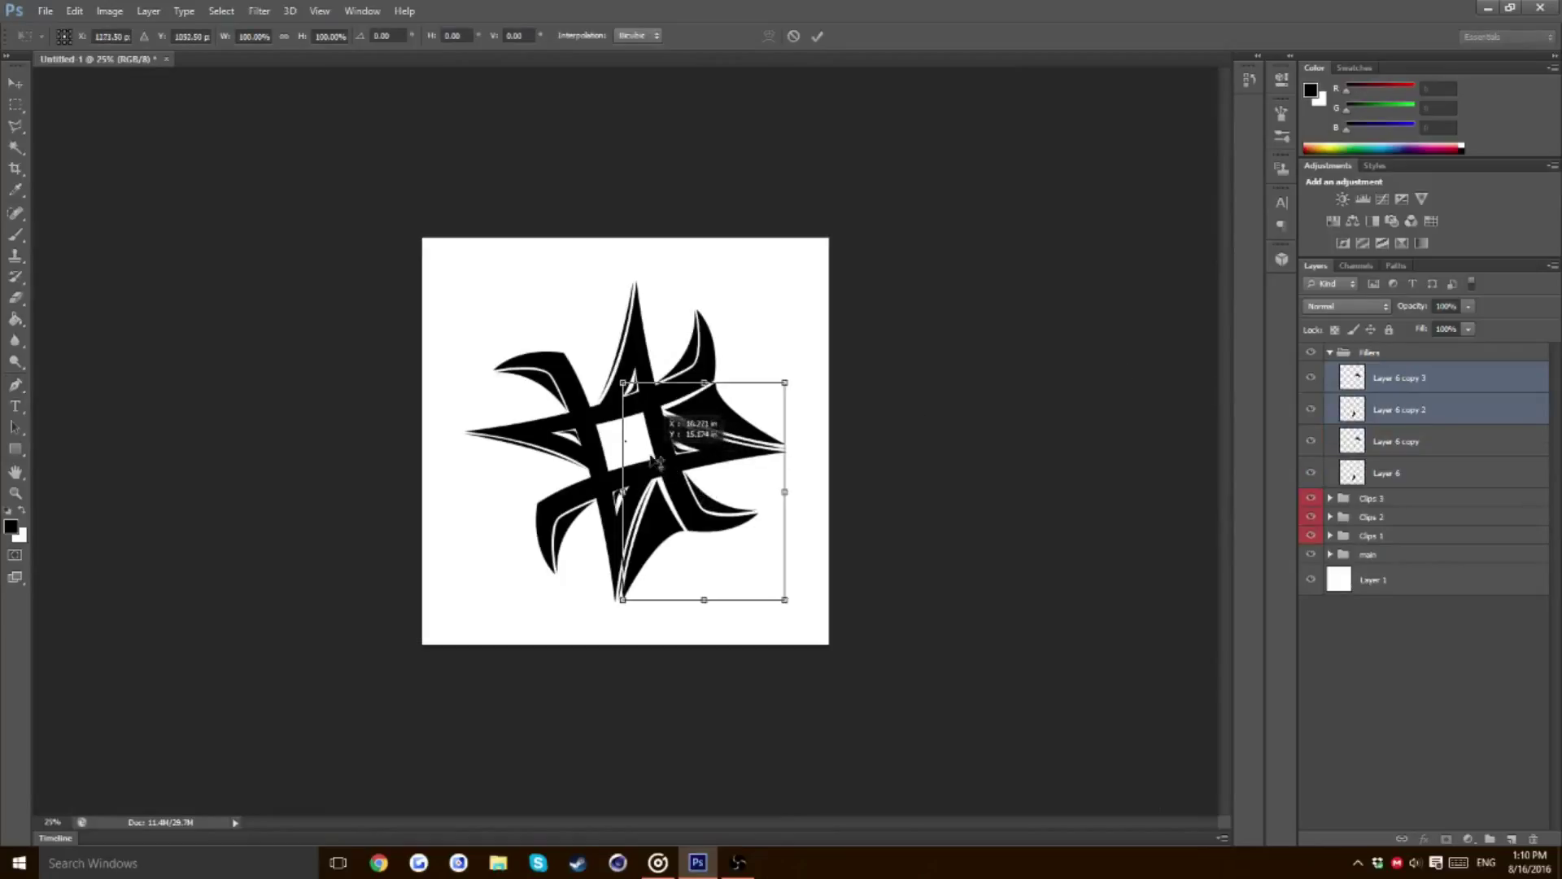
scroll(628, 443, "up", 3)
scroll(625, 444, "up", 10)
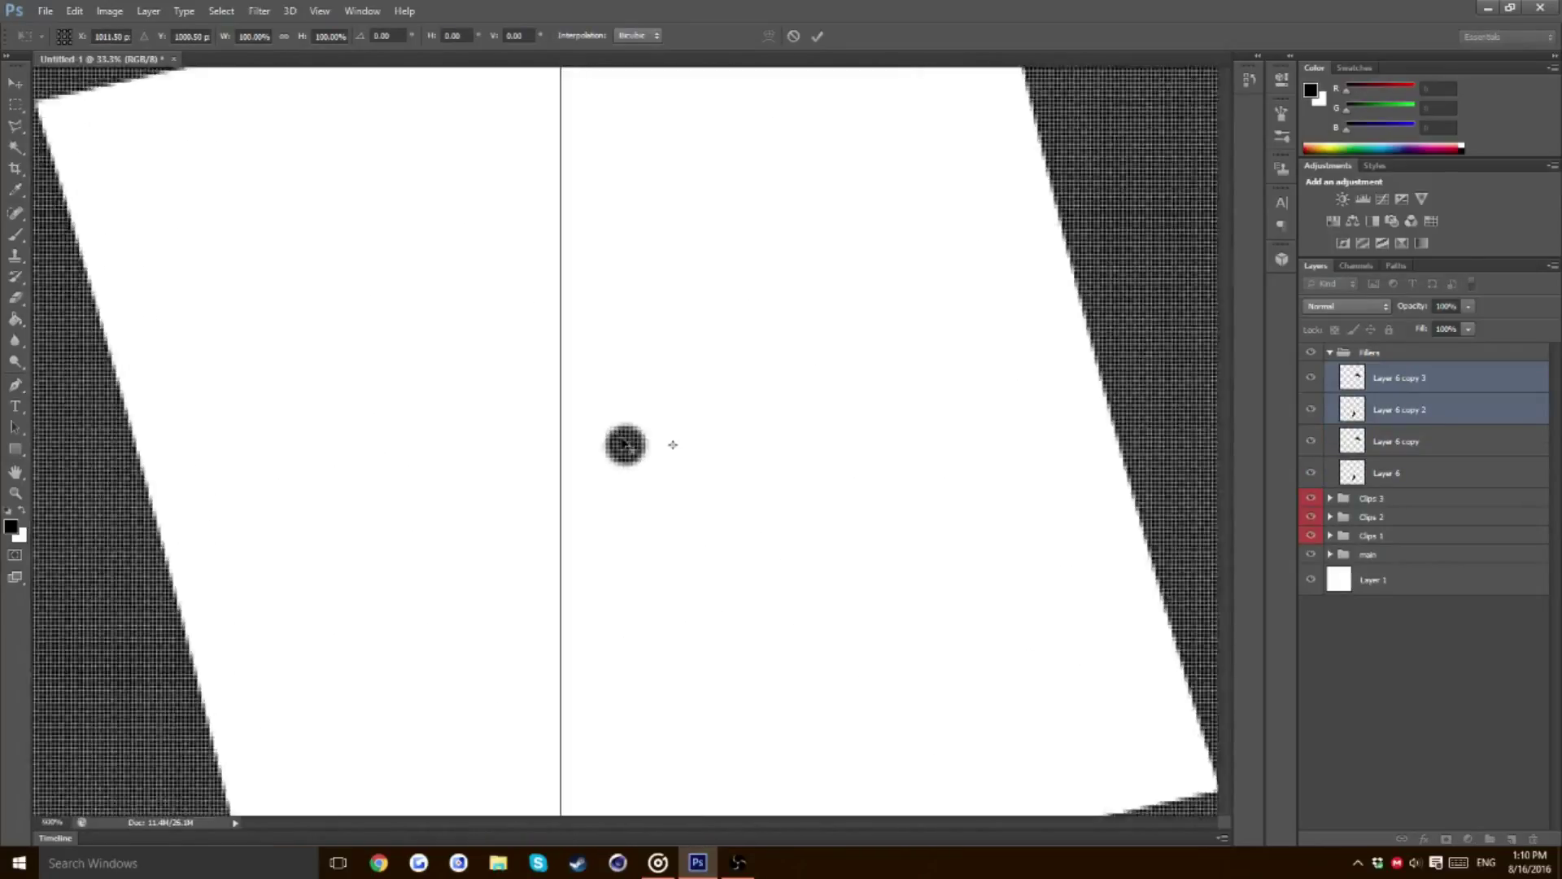
left_click_drag(692, 450, 627, 452)
scroll(625, 452, "down", 5)
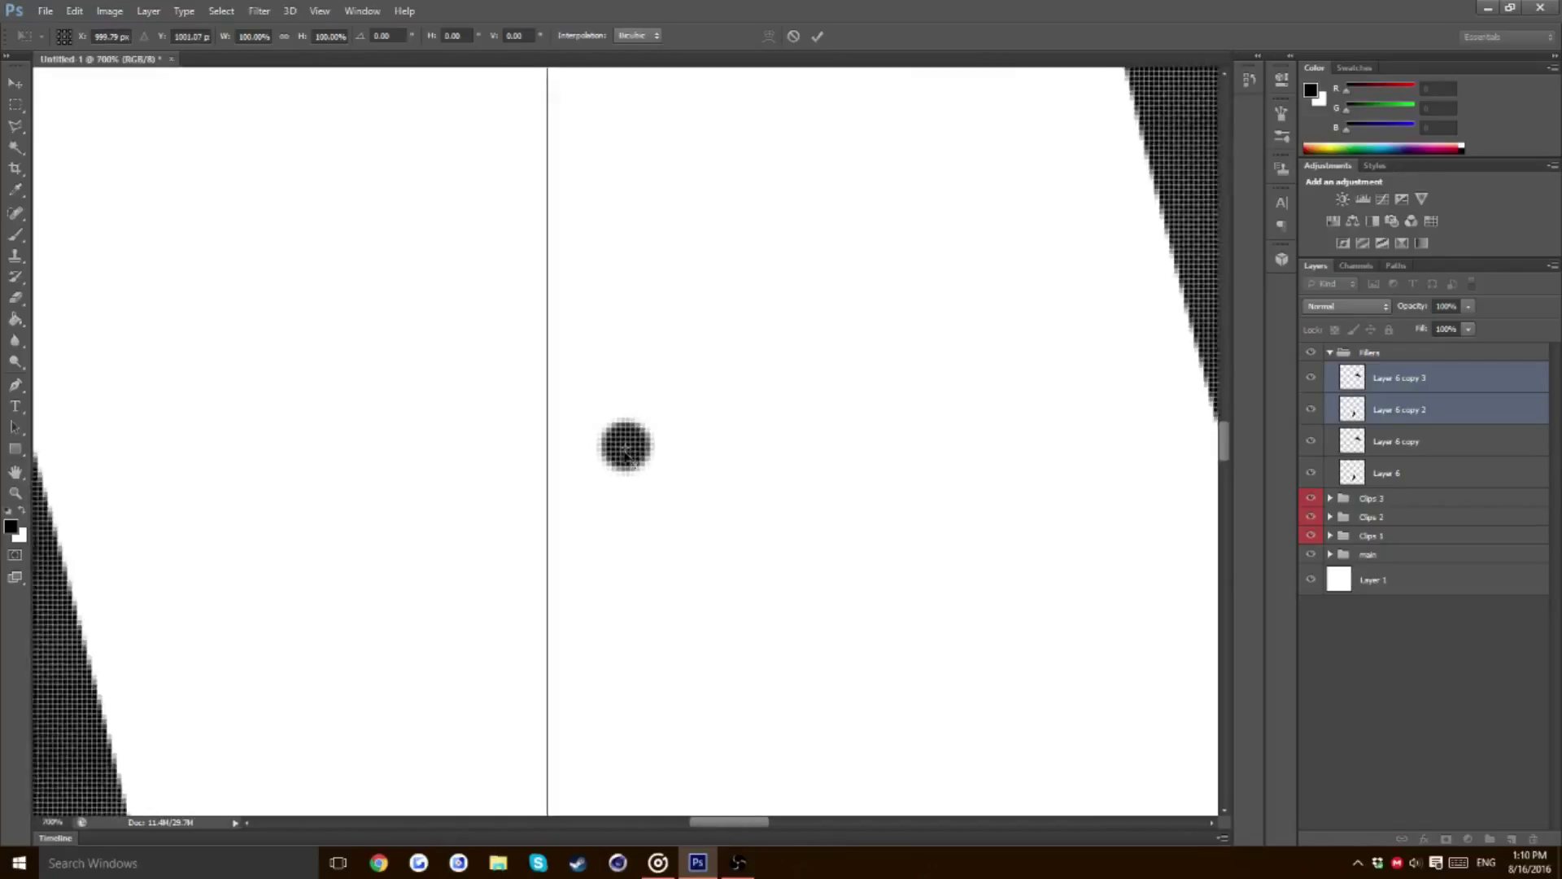
scroll(625, 454, "down", 4)
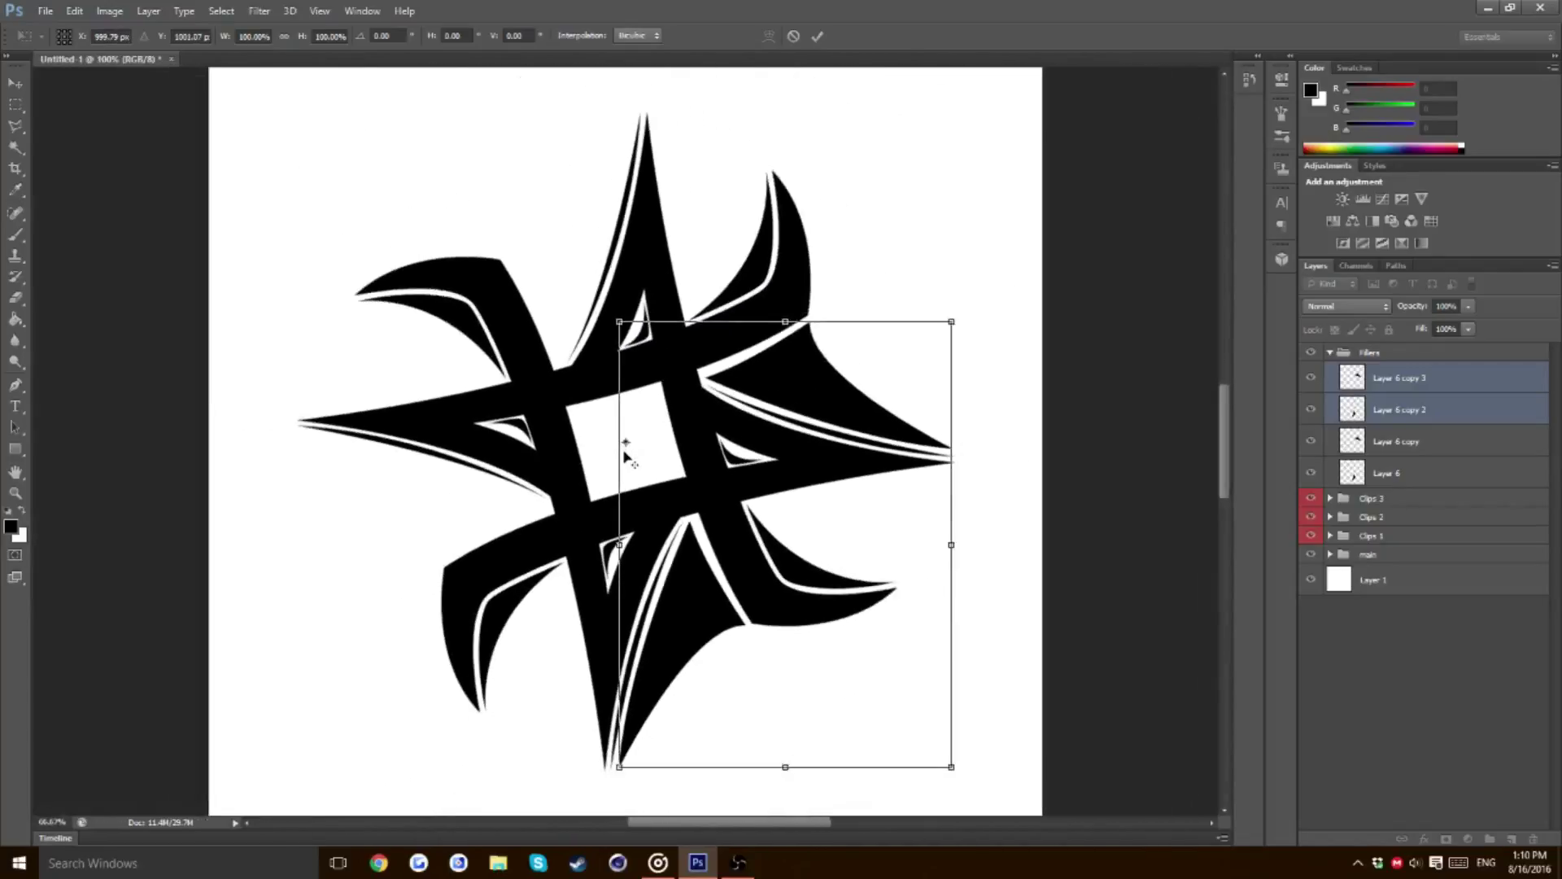
left_click_drag(967, 340, 293, 524)
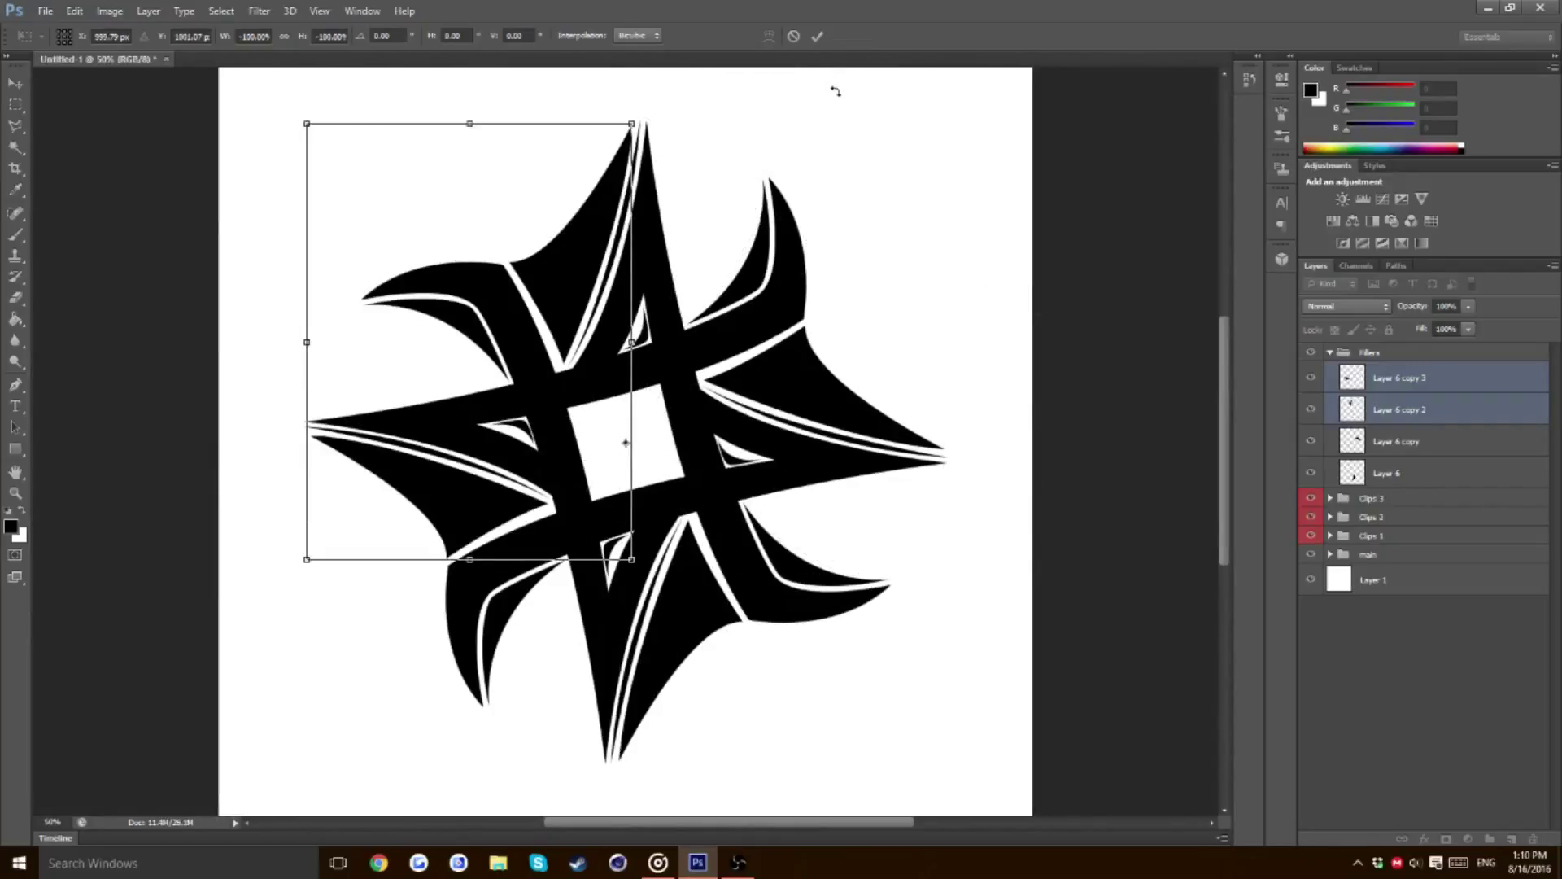
left_click(817, 39)
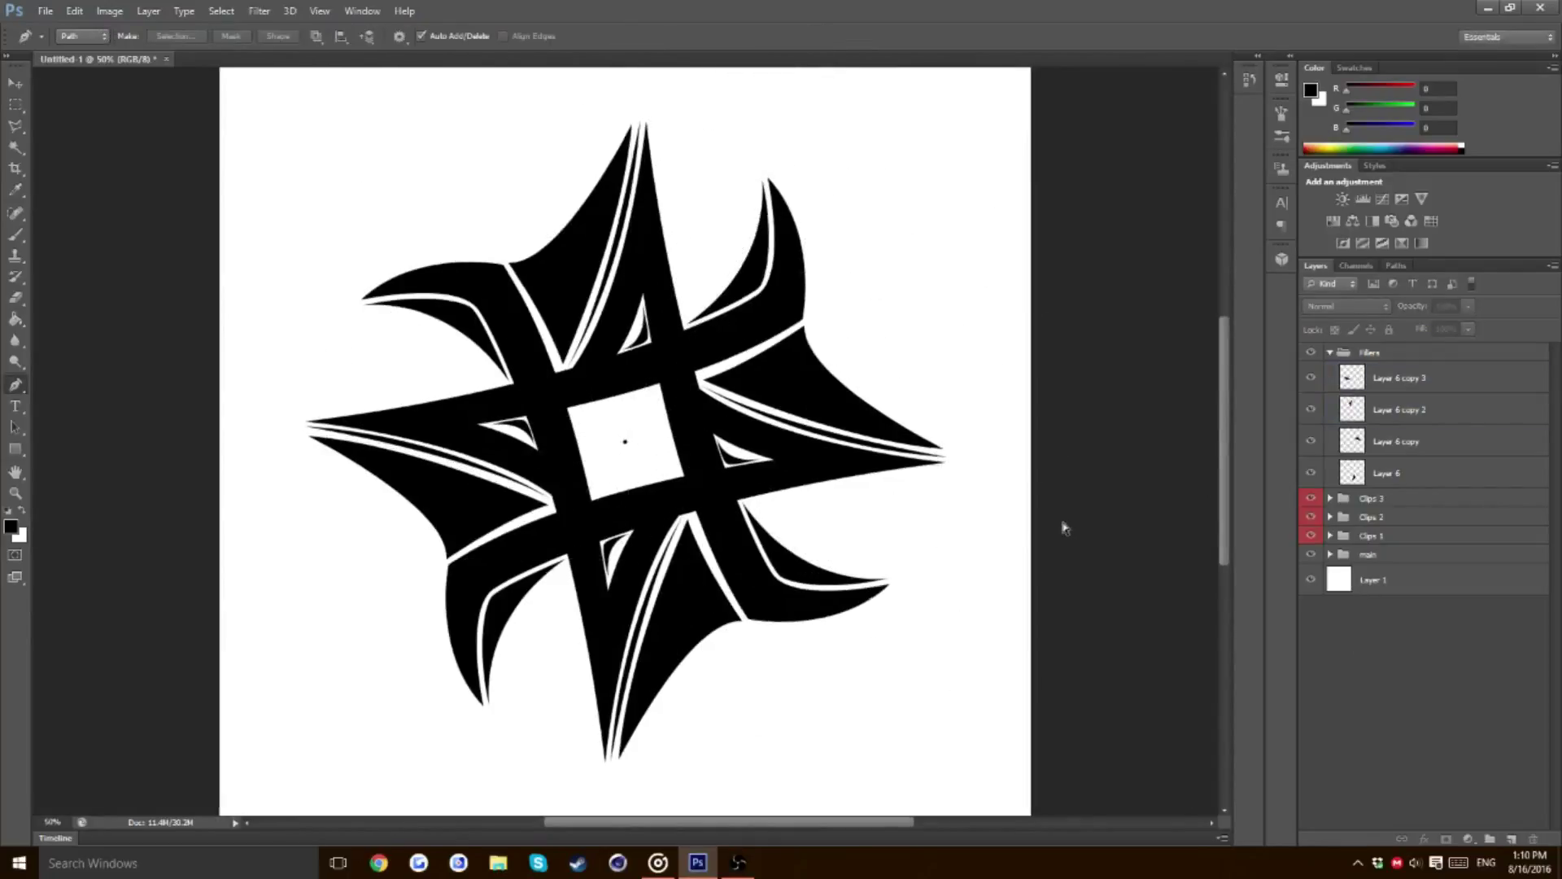
scroll(1062, 528, "down", 2)
scroll(1061, 528, "down", 1)
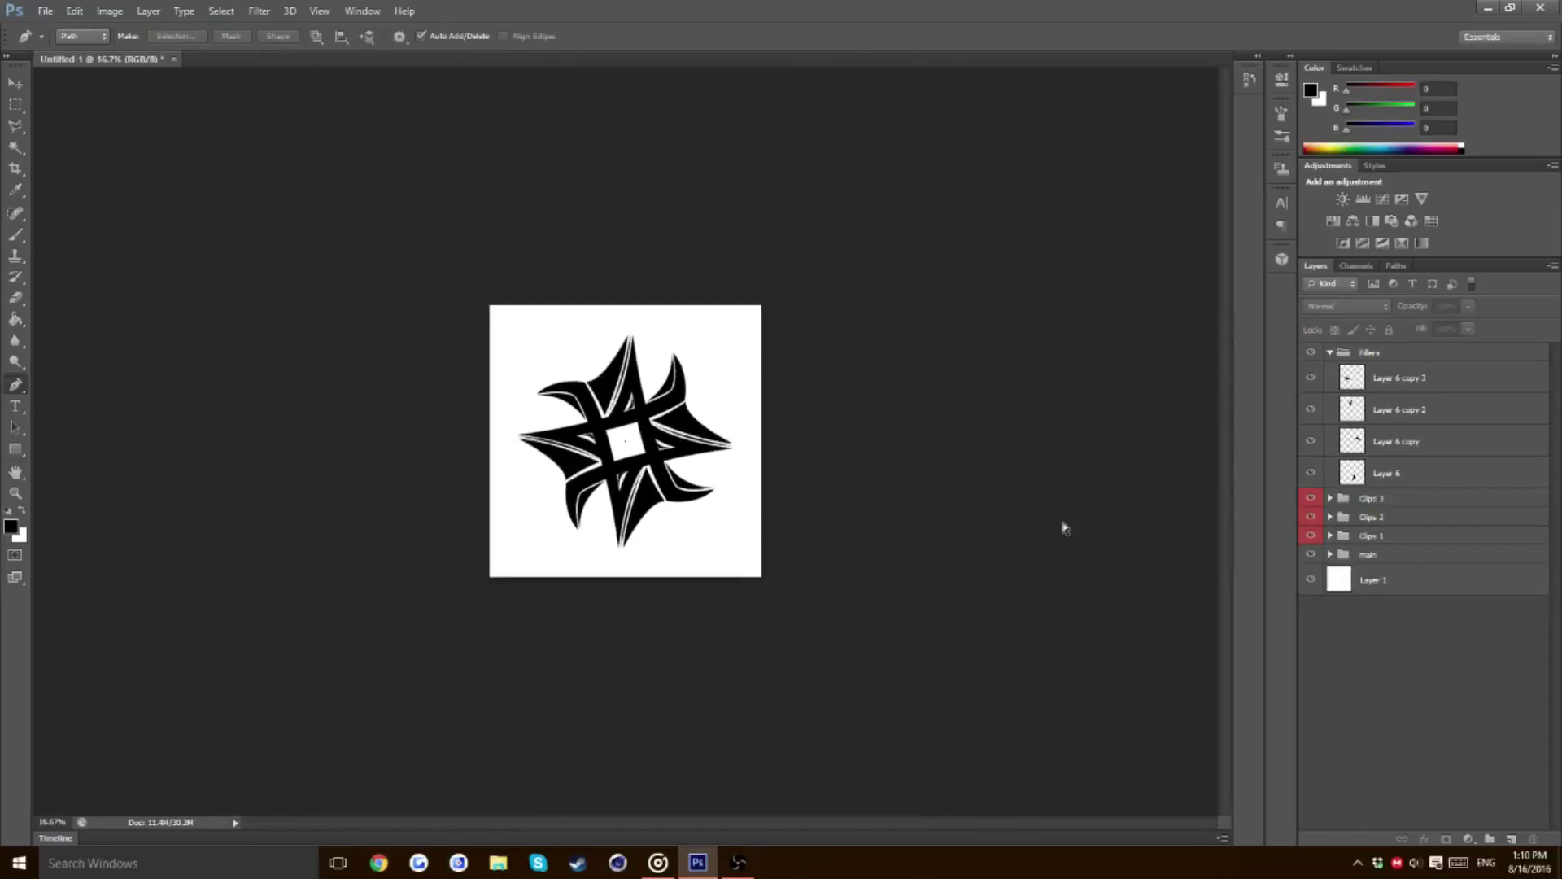
scroll(1062, 528, "up", 2)
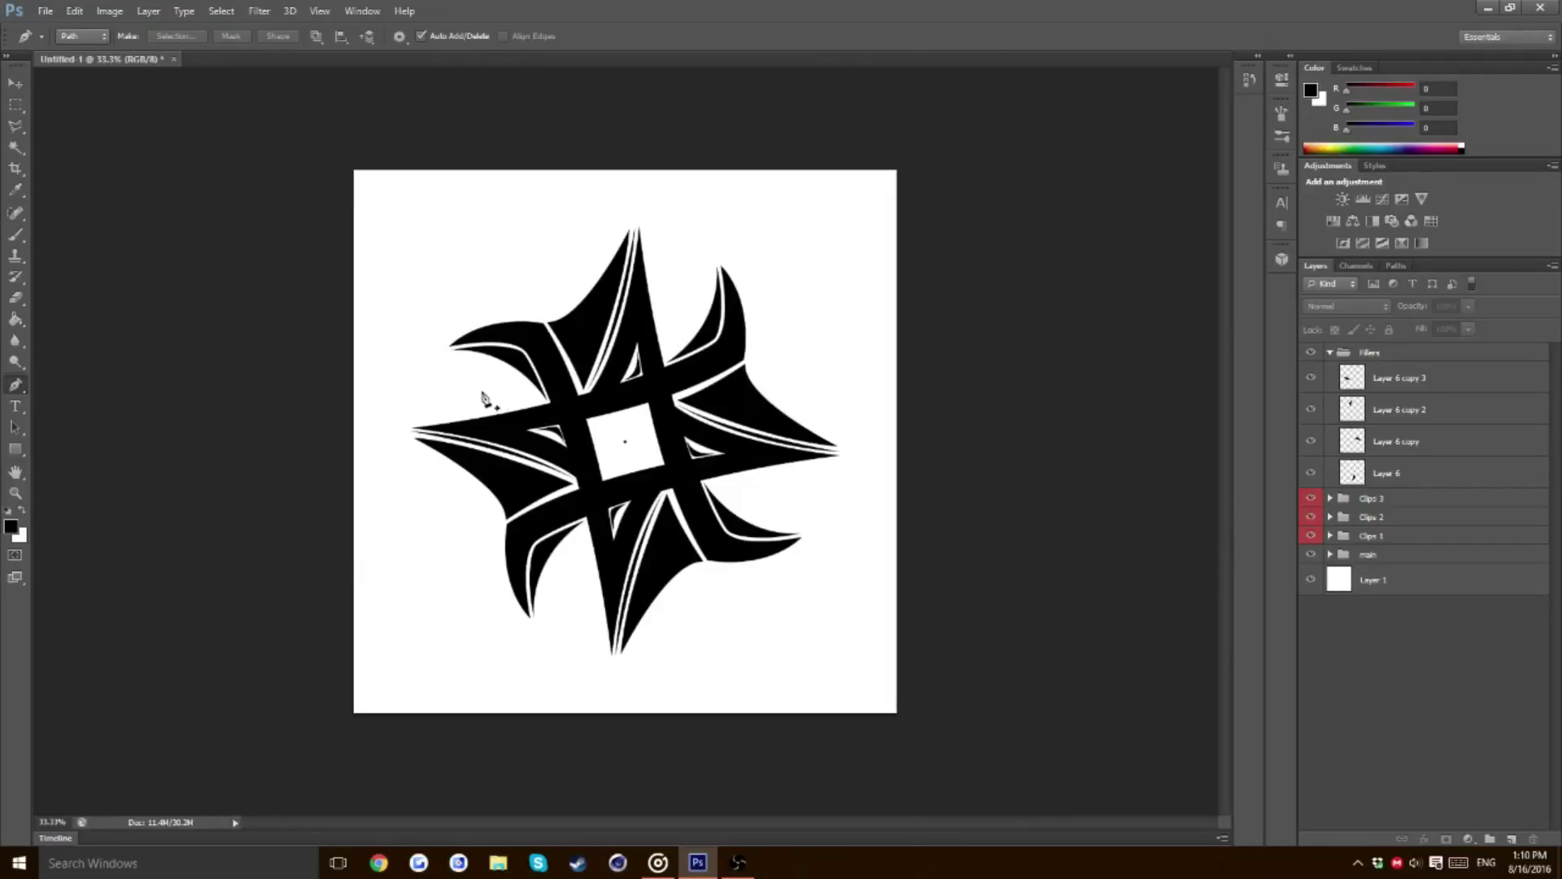
Collapse the Filters group and create a new layer group named Middle
left_click(1331, 353)
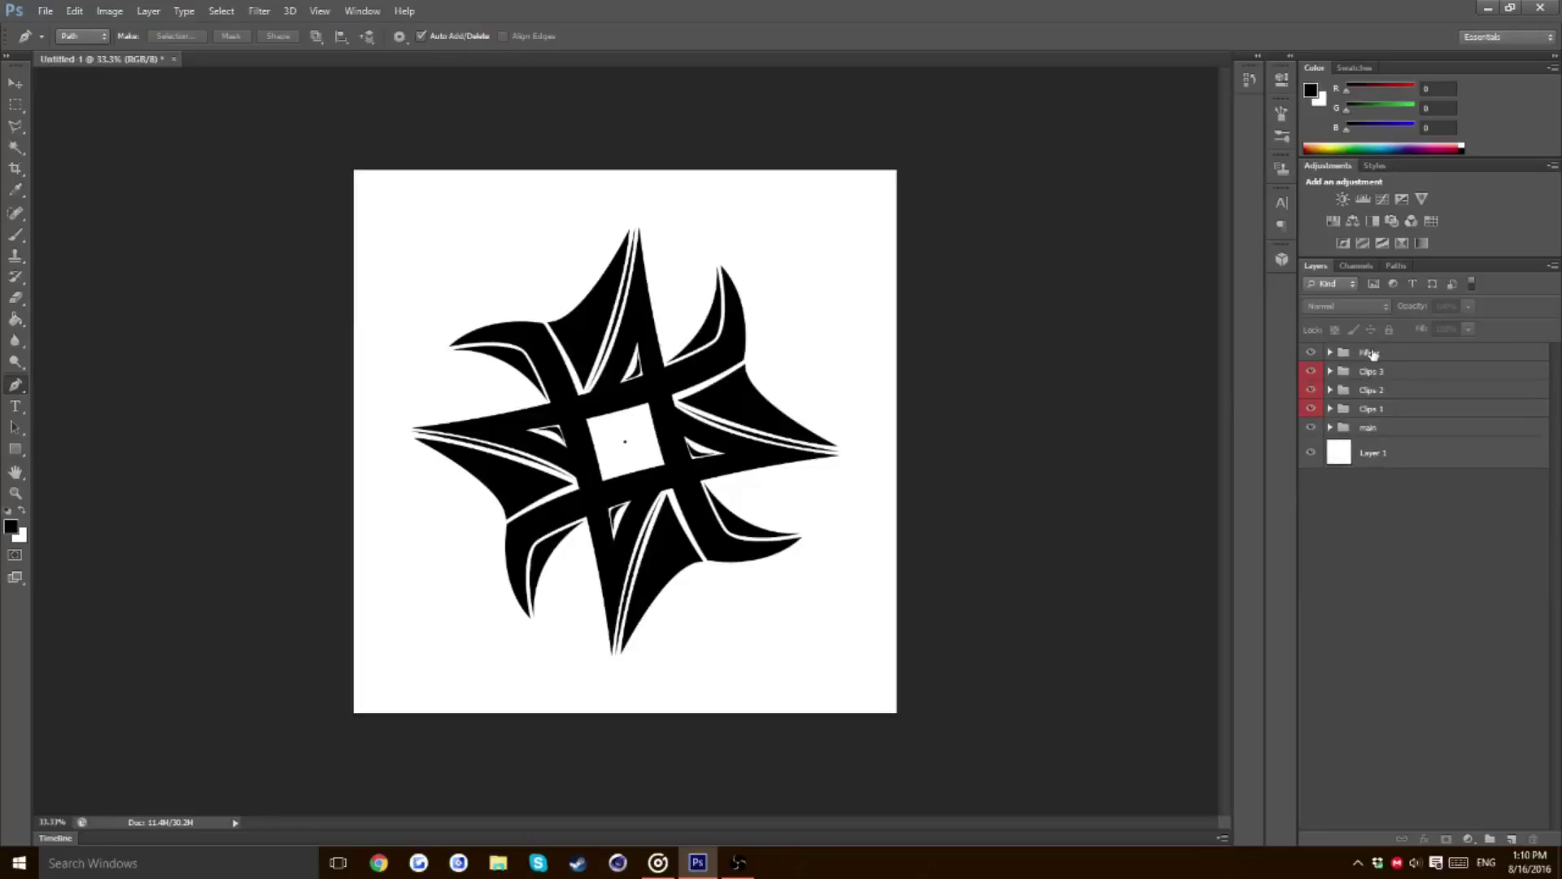
left_click(1373, 353)
left_click(1494, 840)
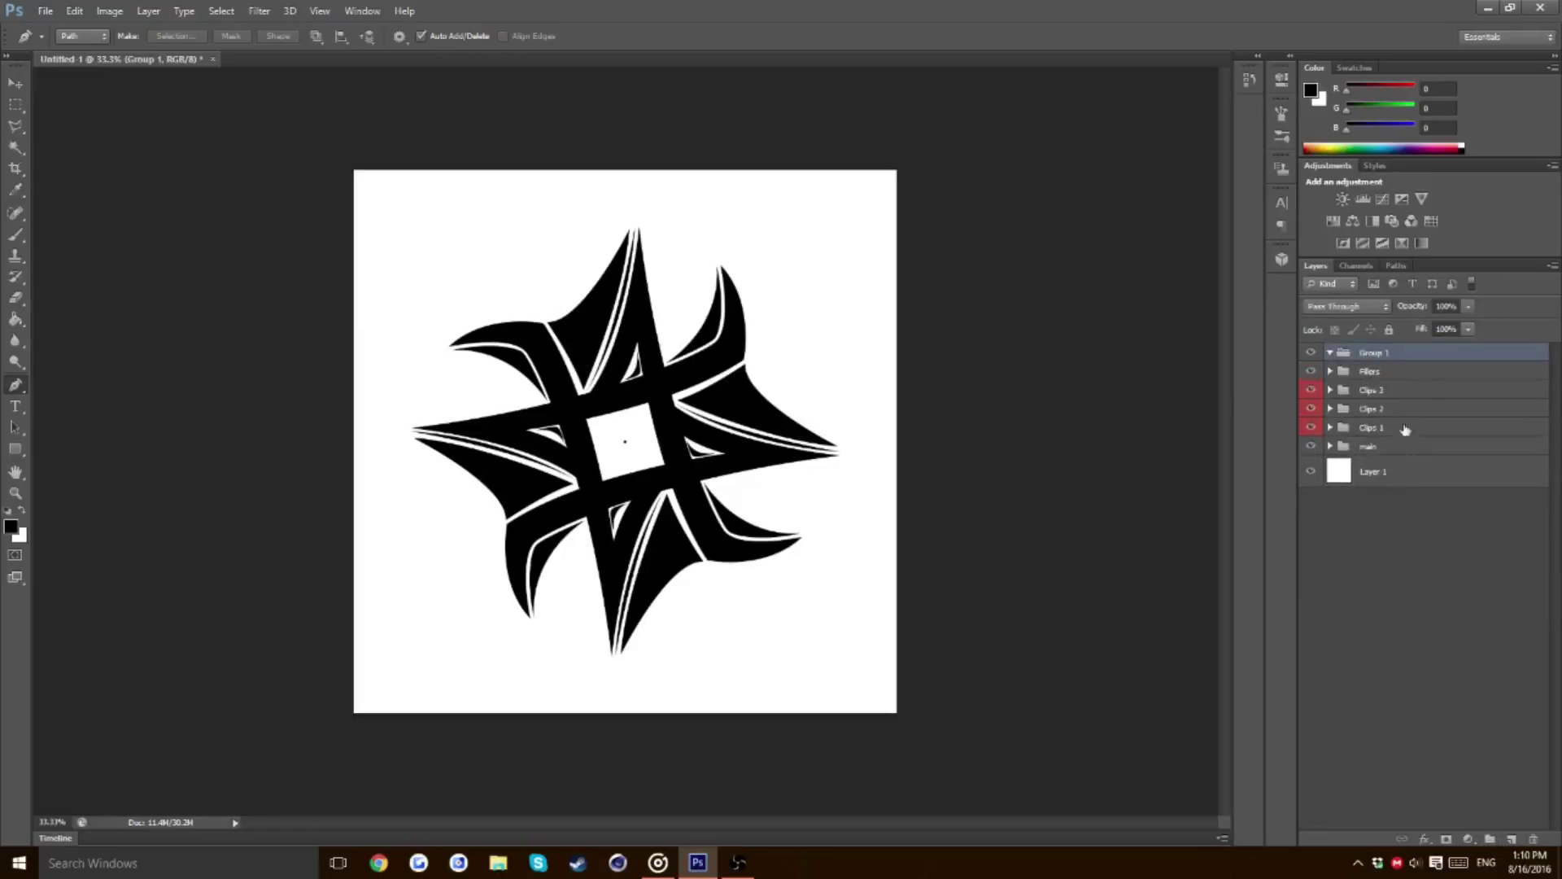
double_click(1375, 353)
type("Middle")
key("Return")
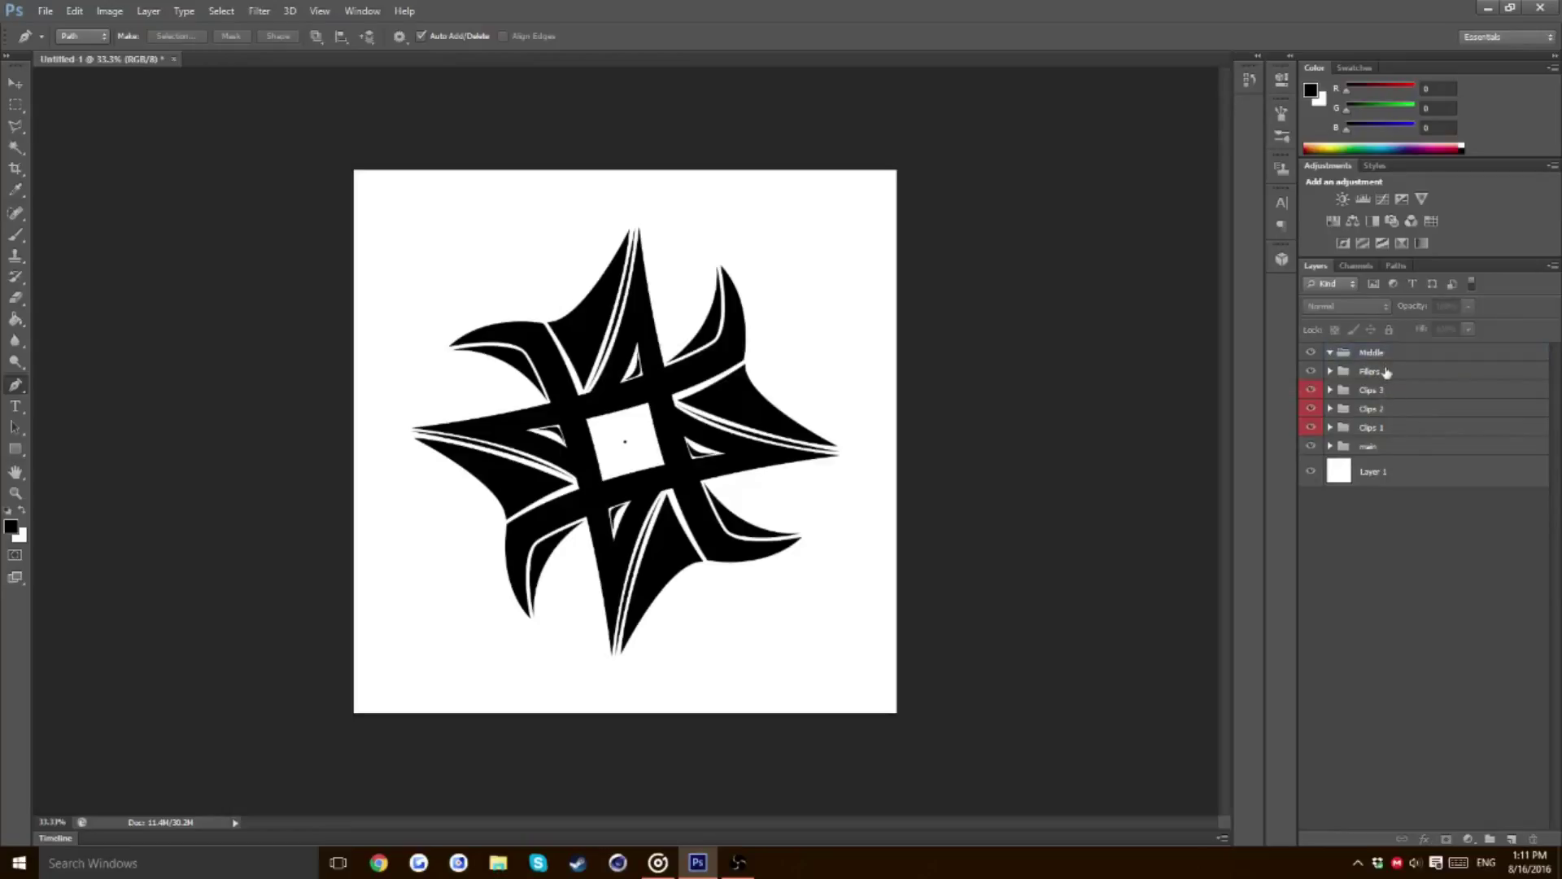
Add an empty Layer 7 inside Middle and zoom in on the centre square
left_click(1512, 839)
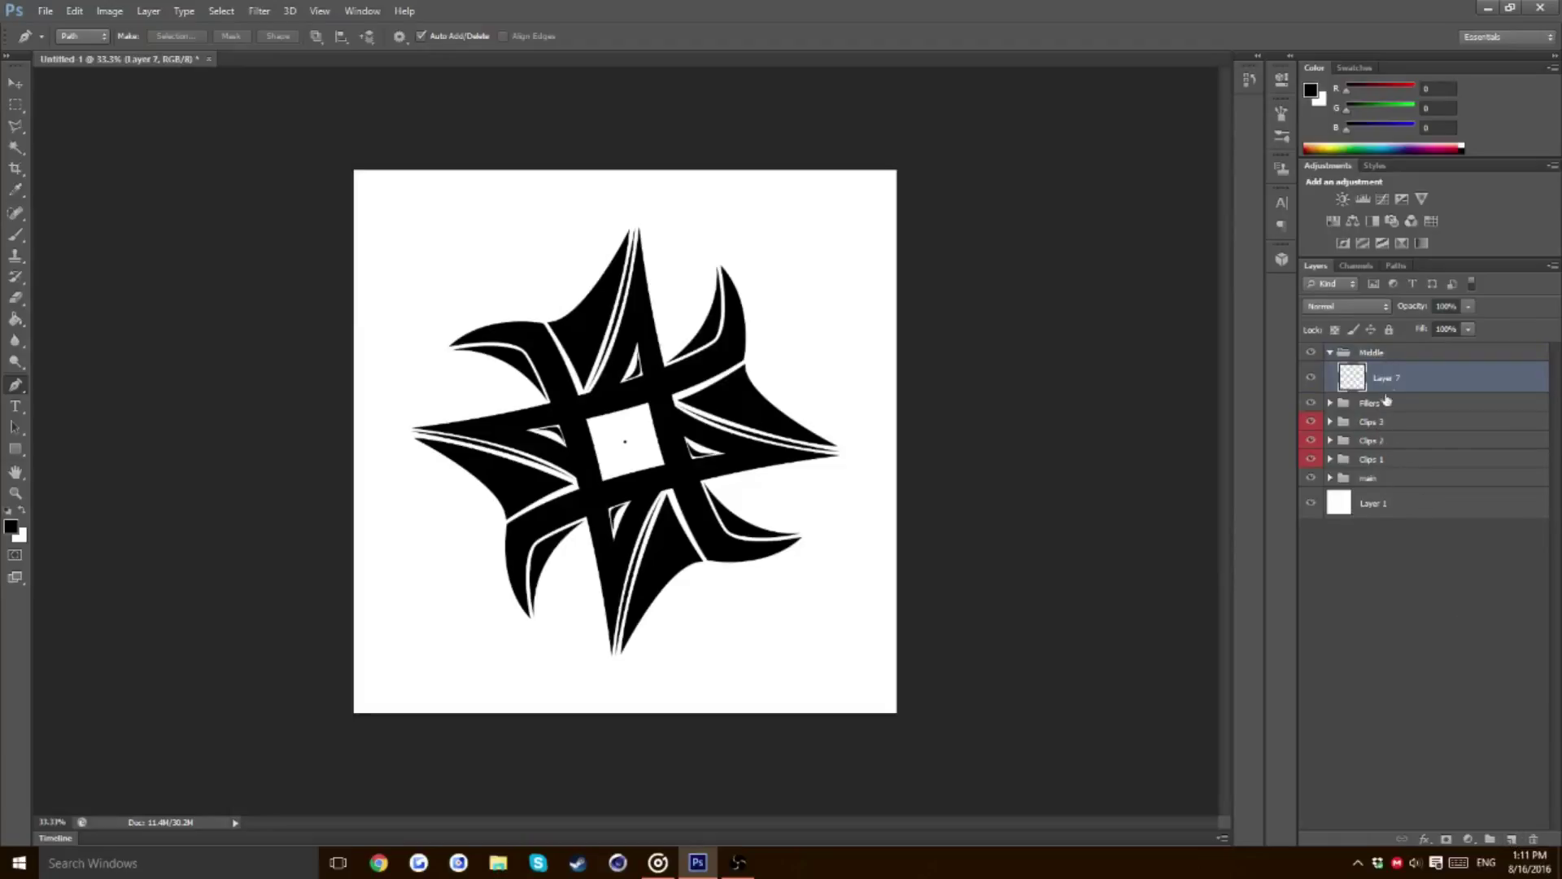
key("ctrl+plus")
key("ctrl+plus")
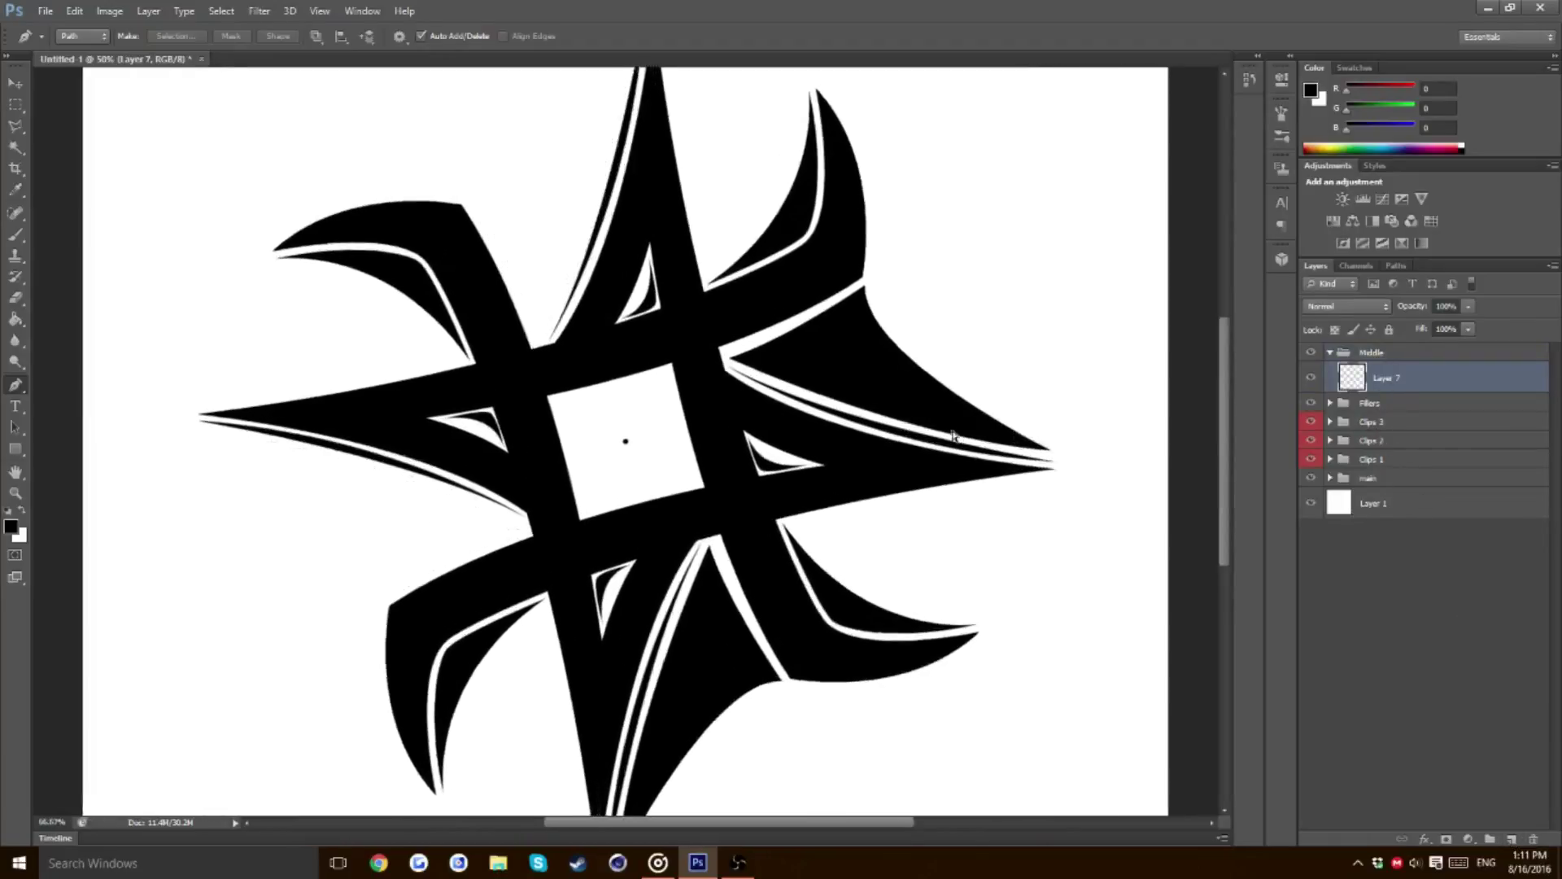
key("ctrl+plus")
key("ctrl+plus")
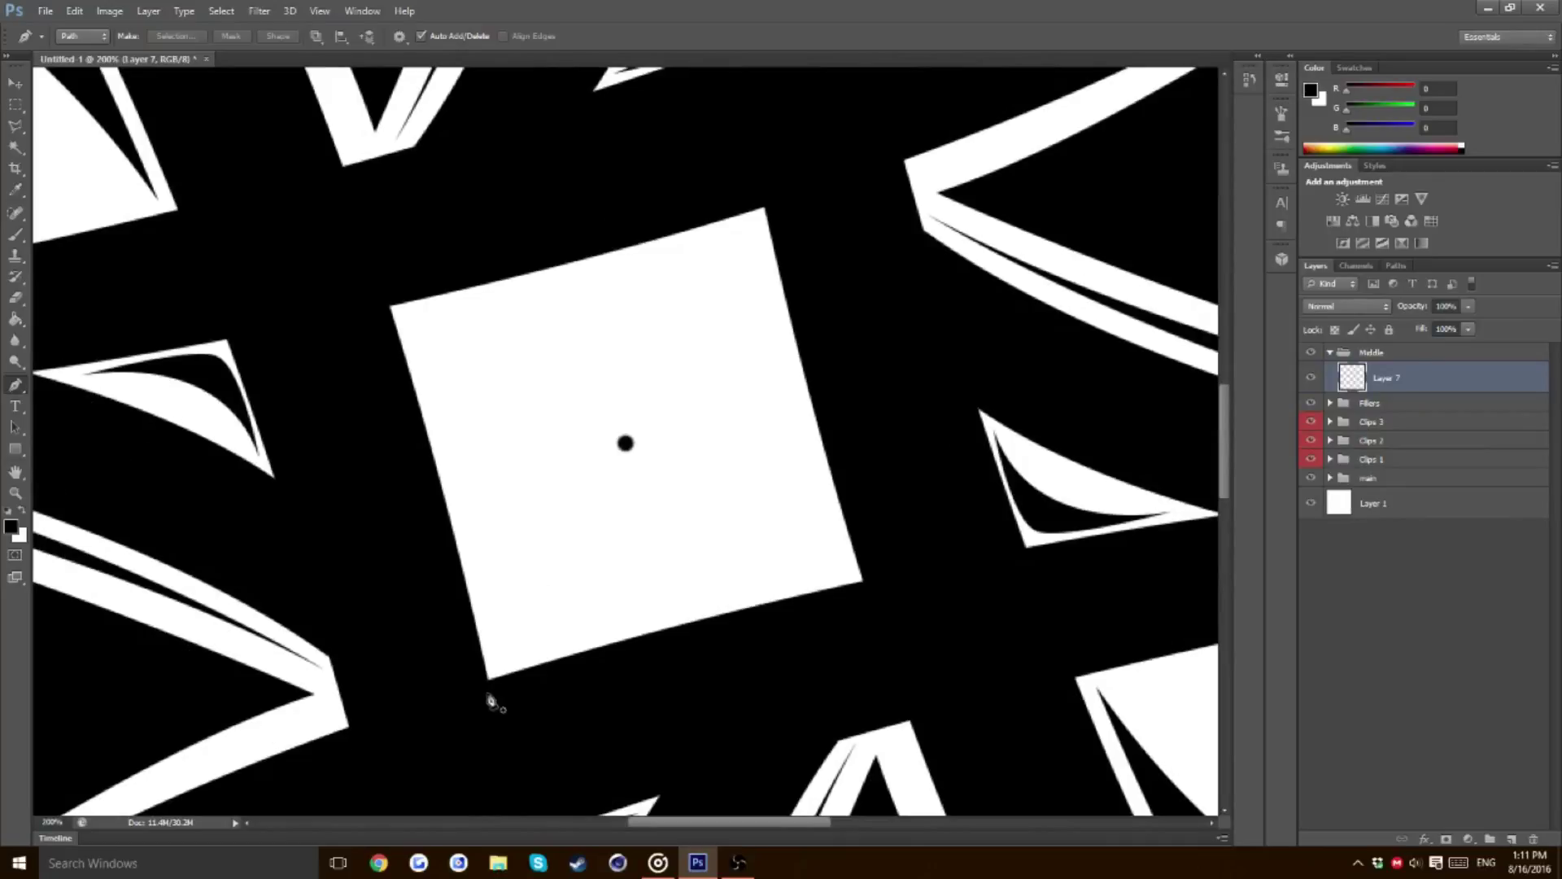
Draw a closed curved Pen path along the white square's bottom edge
left_click(495, 656)
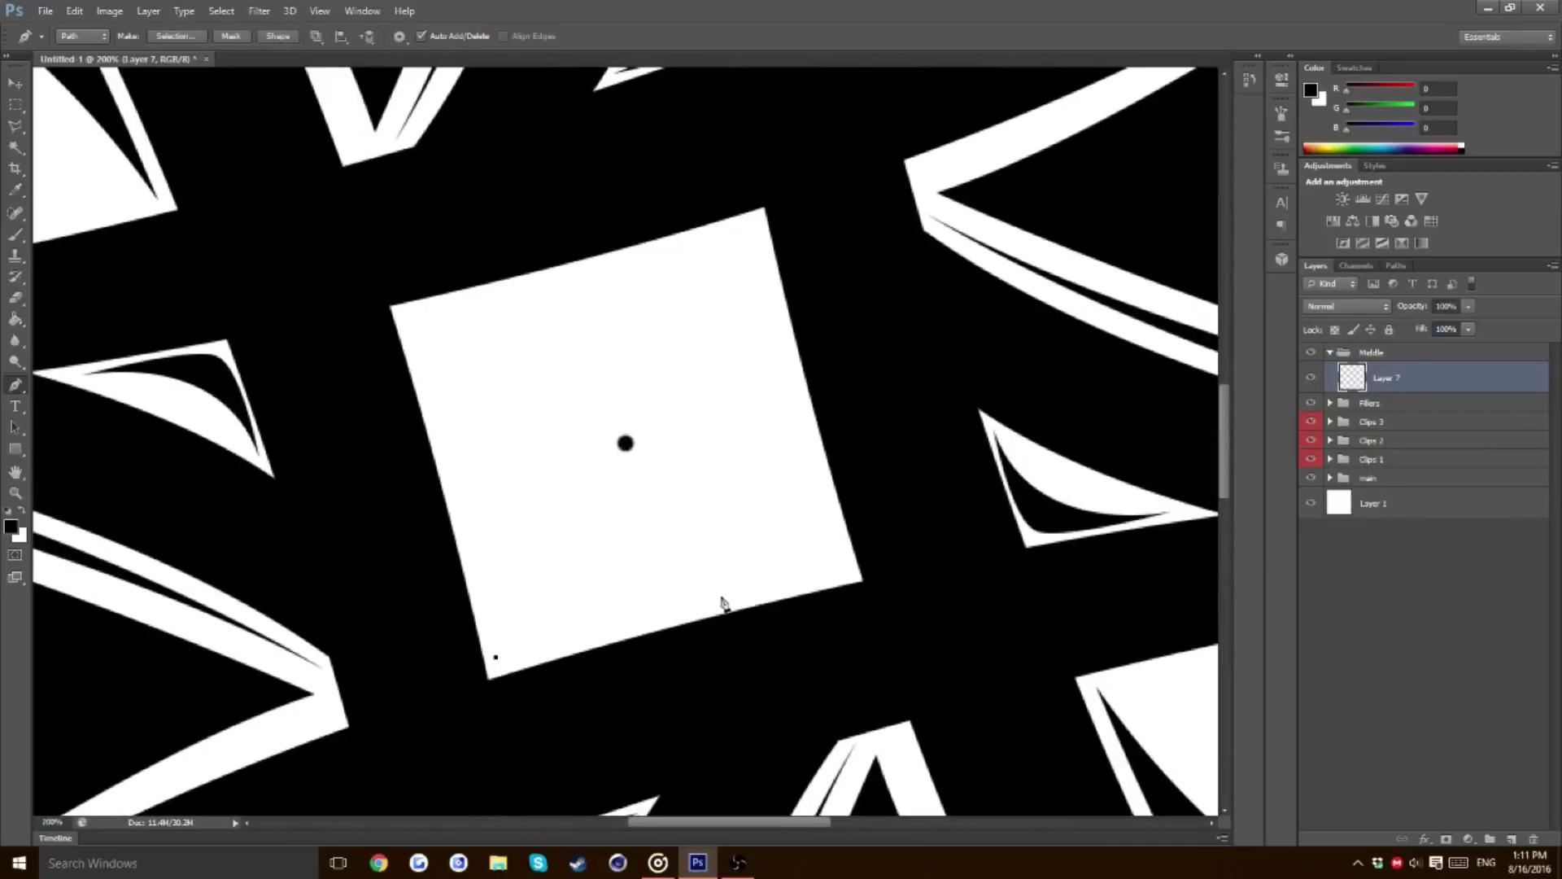
left_click_drag(847, 572, 1023, 605)
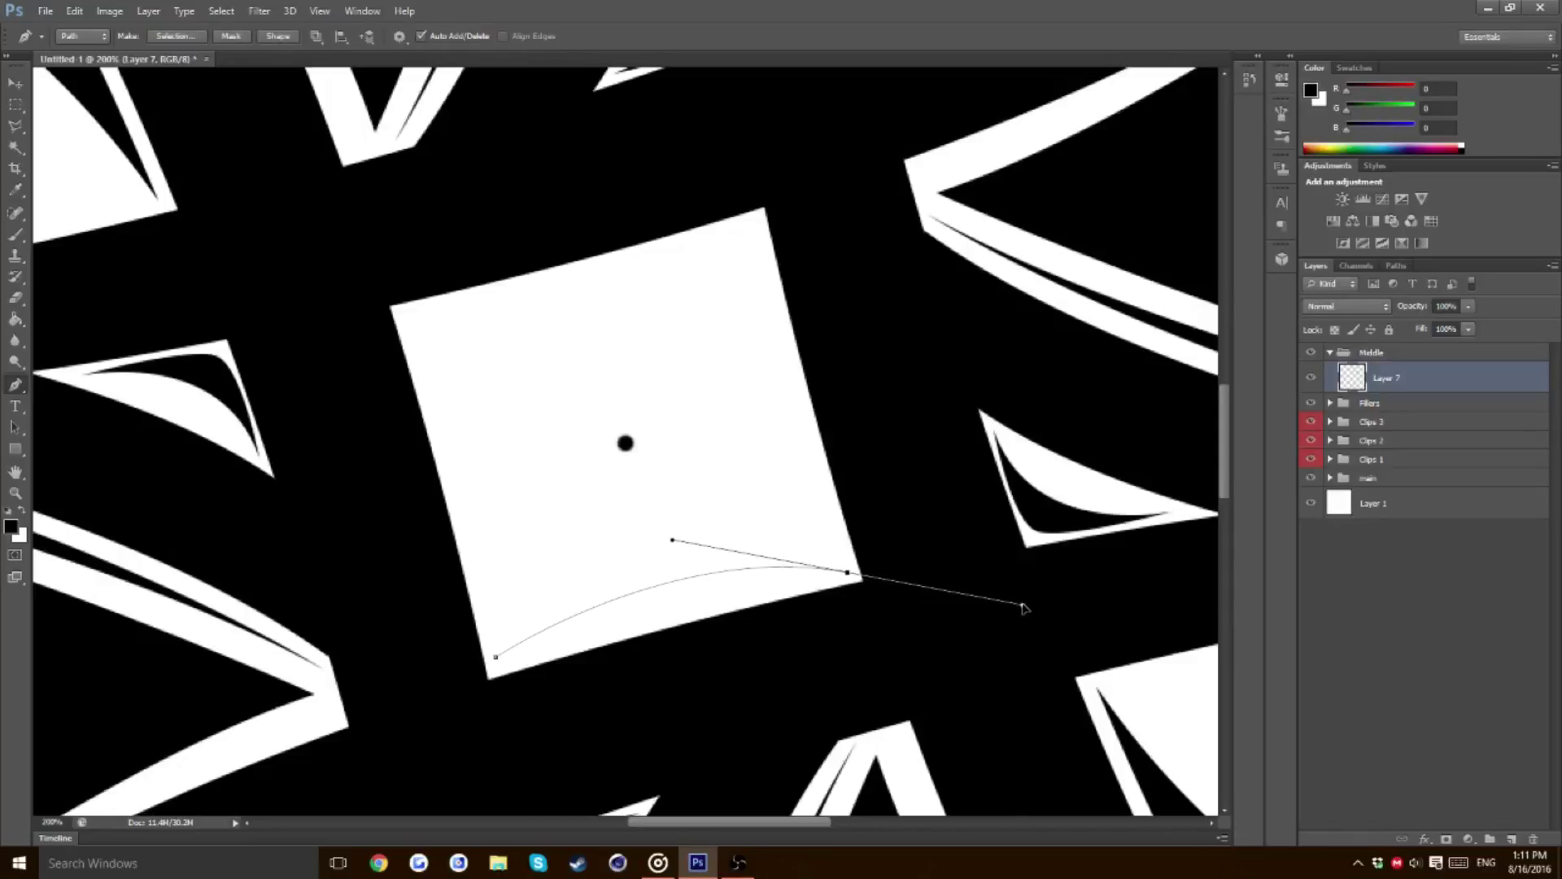
left_click(847, 574, "alt")
key("ctrl+z")
left_click(848, 574, "alt")
left_click(496, 658)
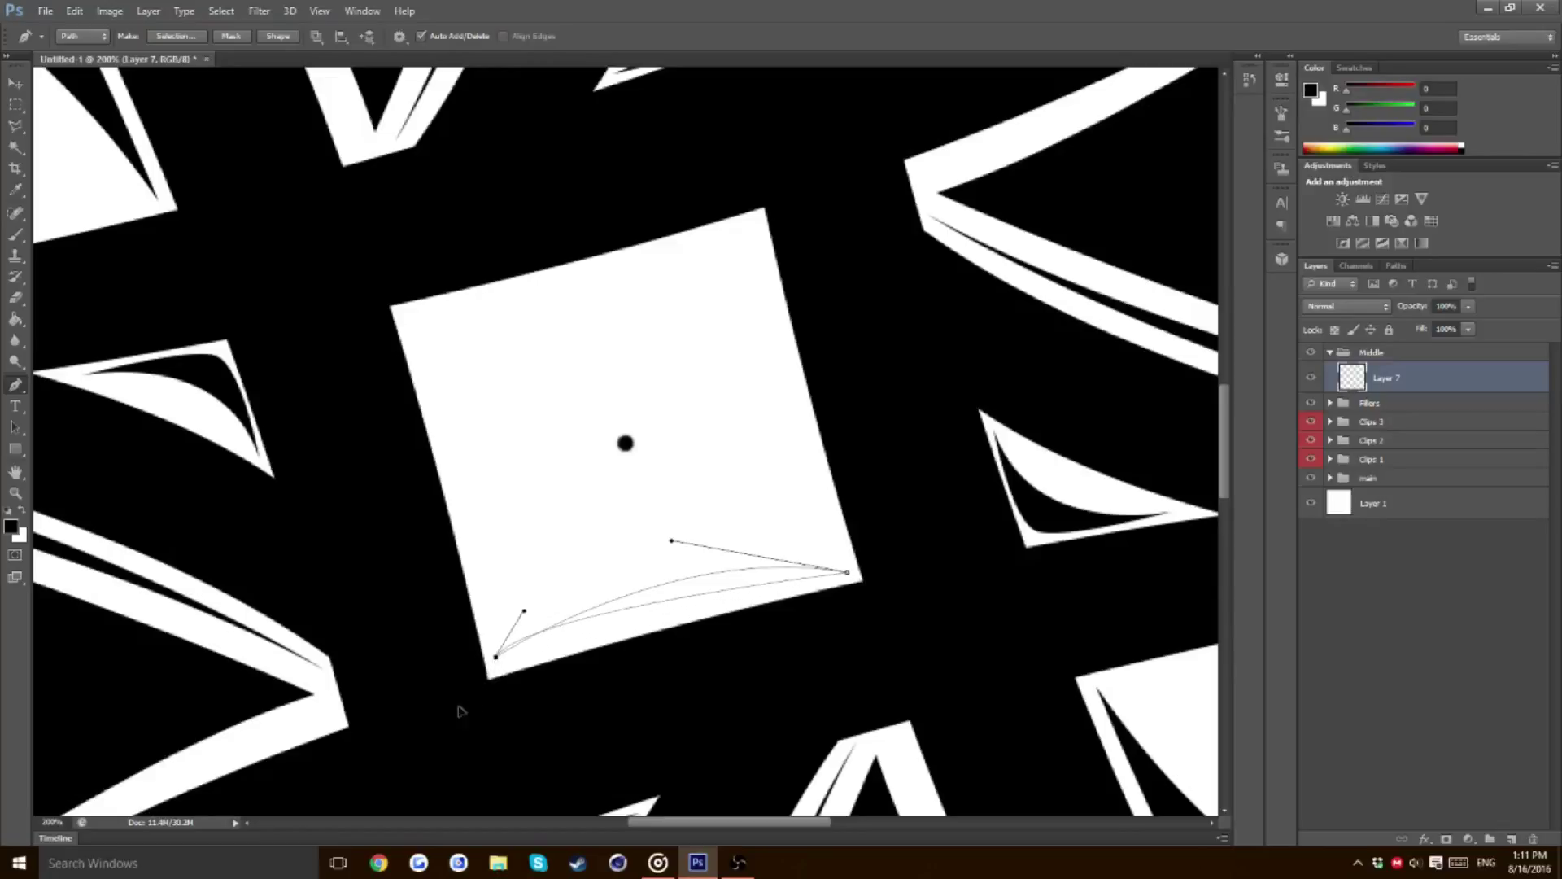
key("Escape")
key("ctrl+alt+z")
key("ctrl+alt+z")
key("ctrl+alt+z")
key("ctrl+alt+z")
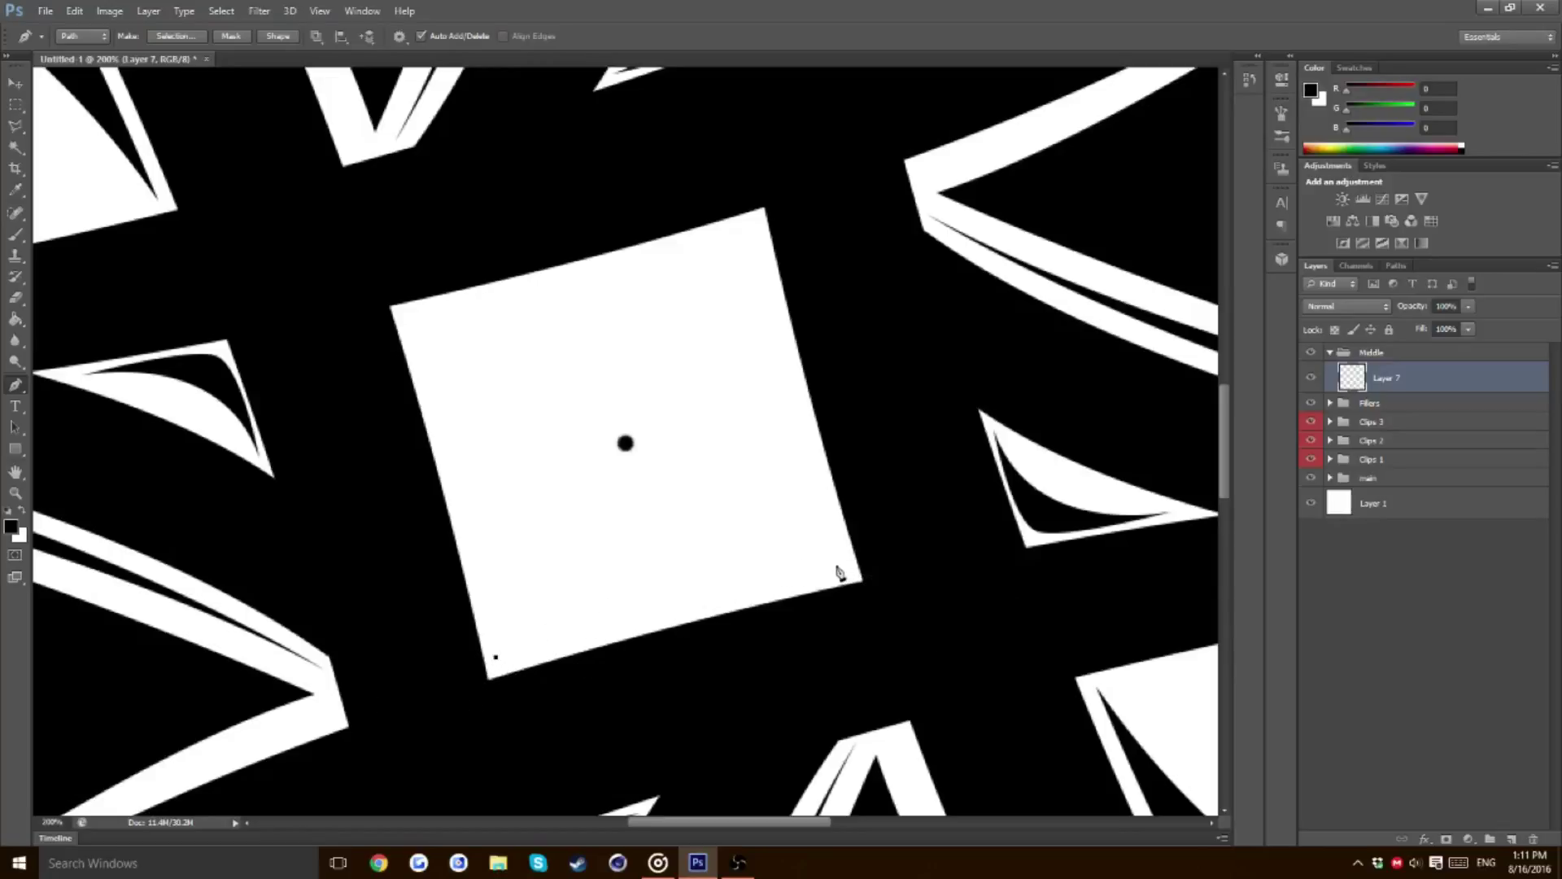
left_click_drag(838, 565, 960, 604)
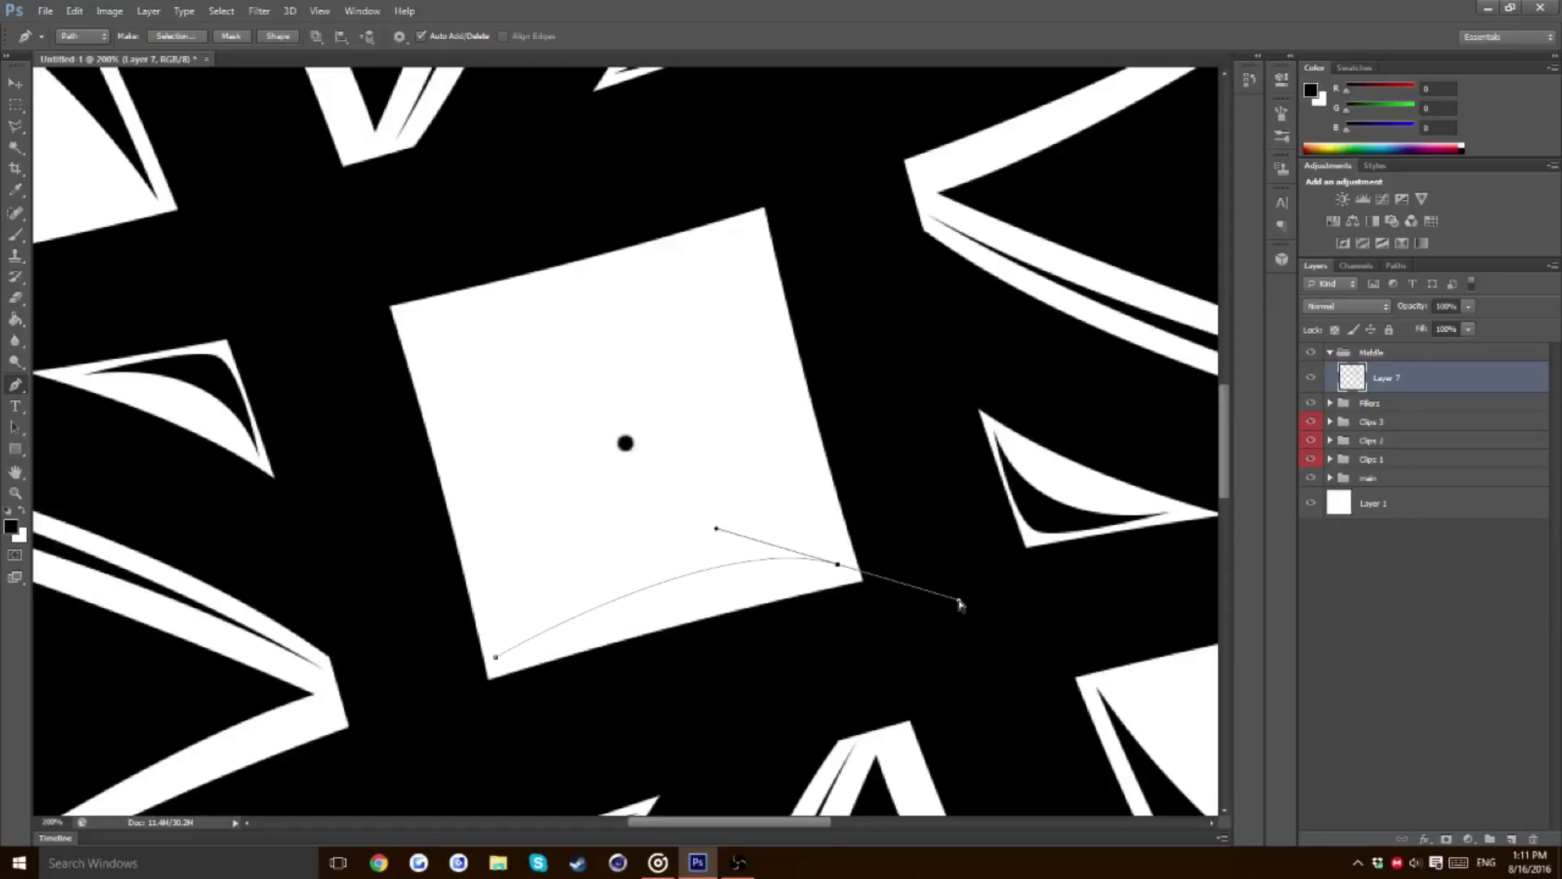
key("ctrl+alt+z")
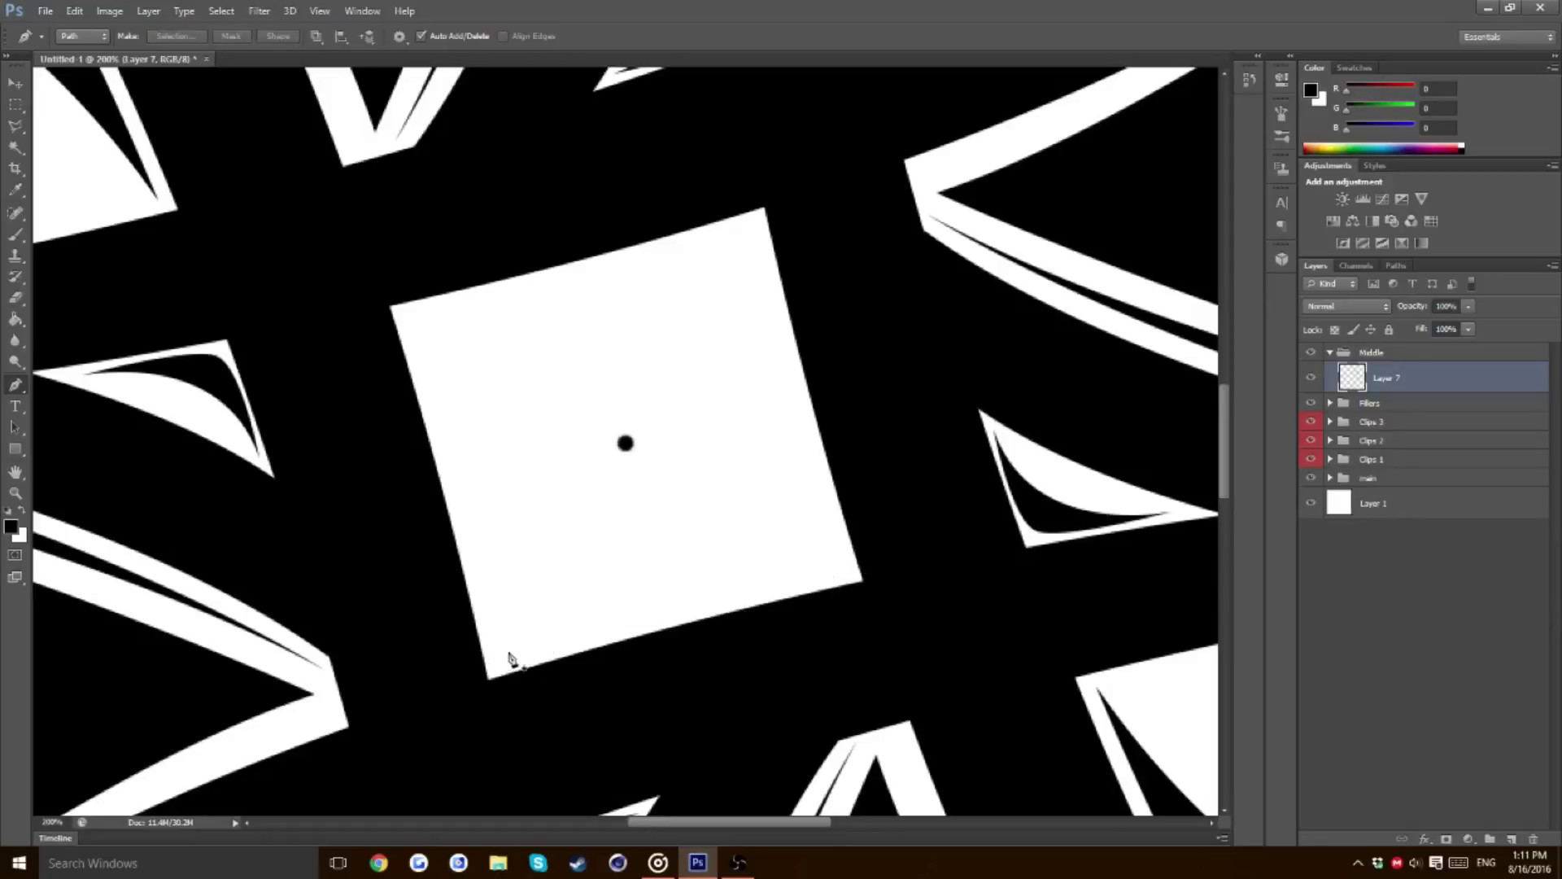
left_click_drag(846, 572, 948, 561)
left_click(848, 575, "alt")
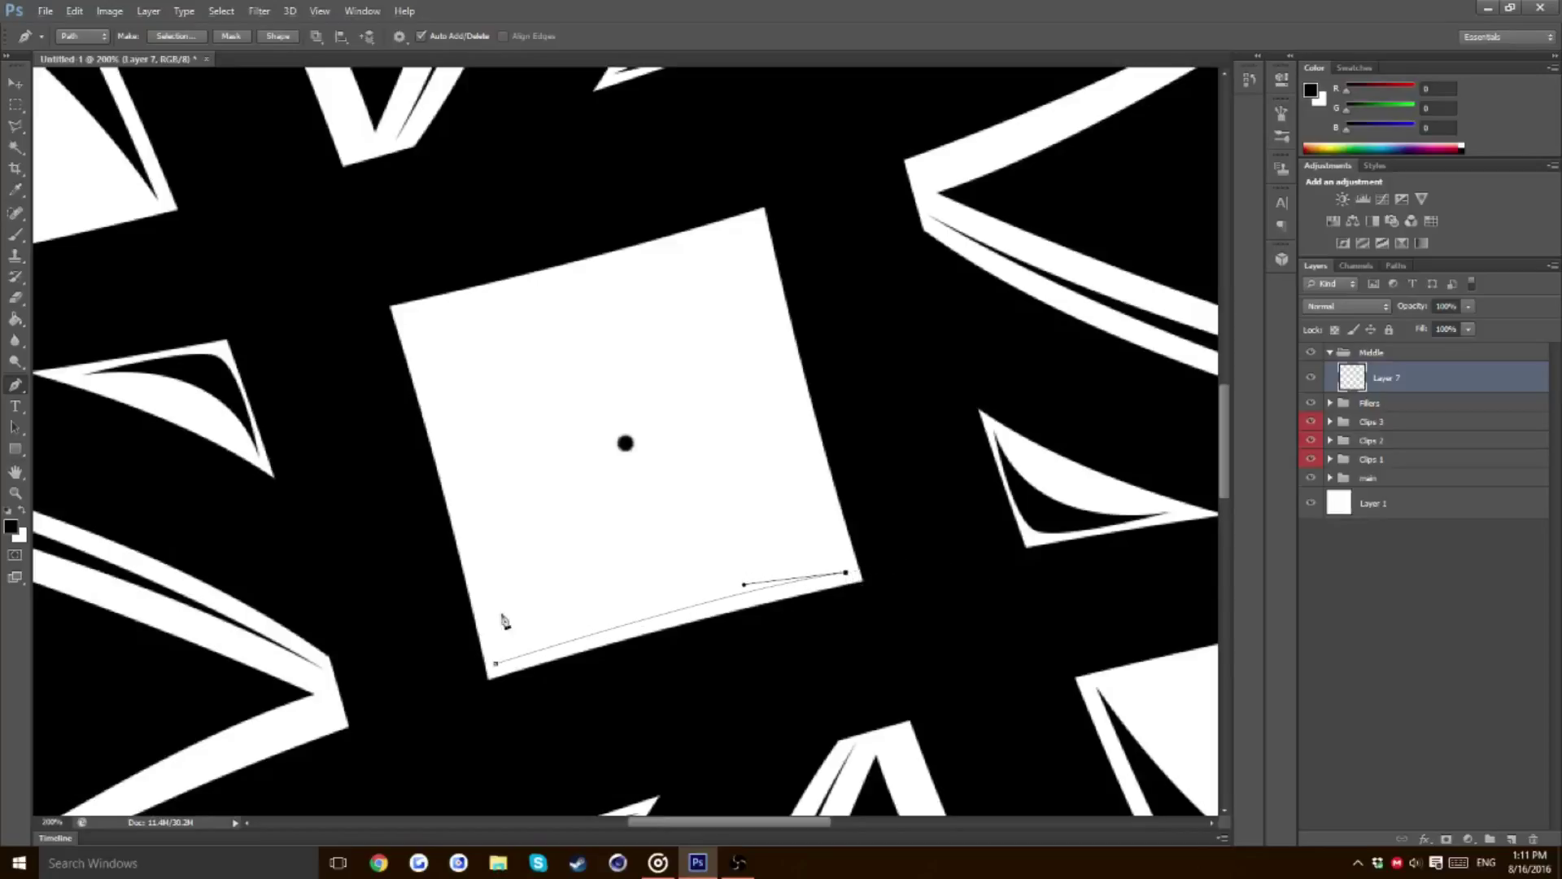
left_click_drag(495, 663, 313, 783)
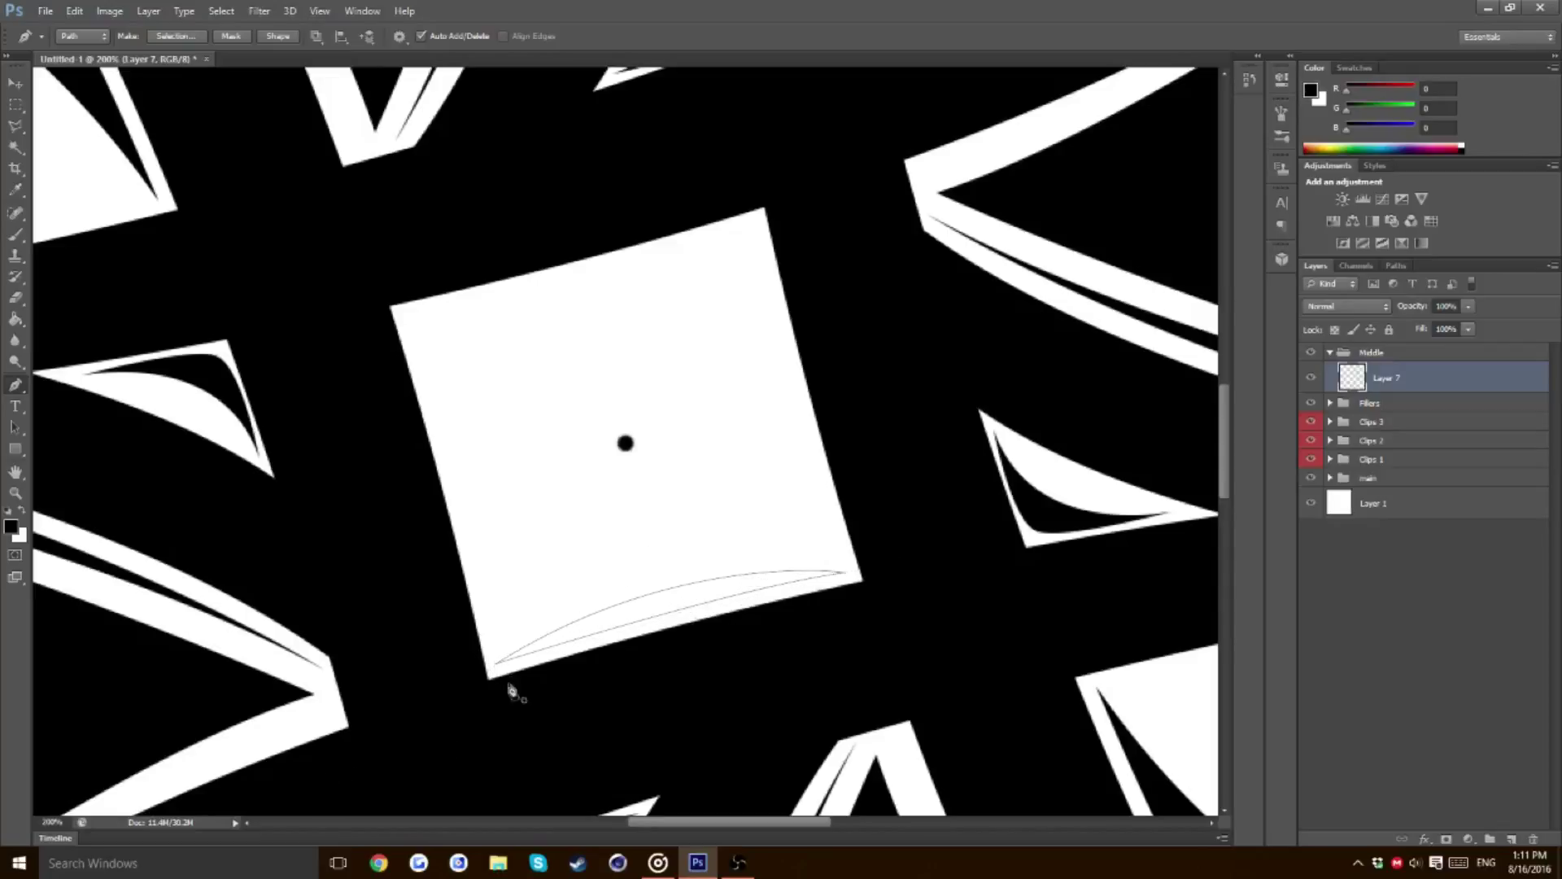
Fill the arc path with black on Layer 7 and hide the path outline
right_click(694, 602)
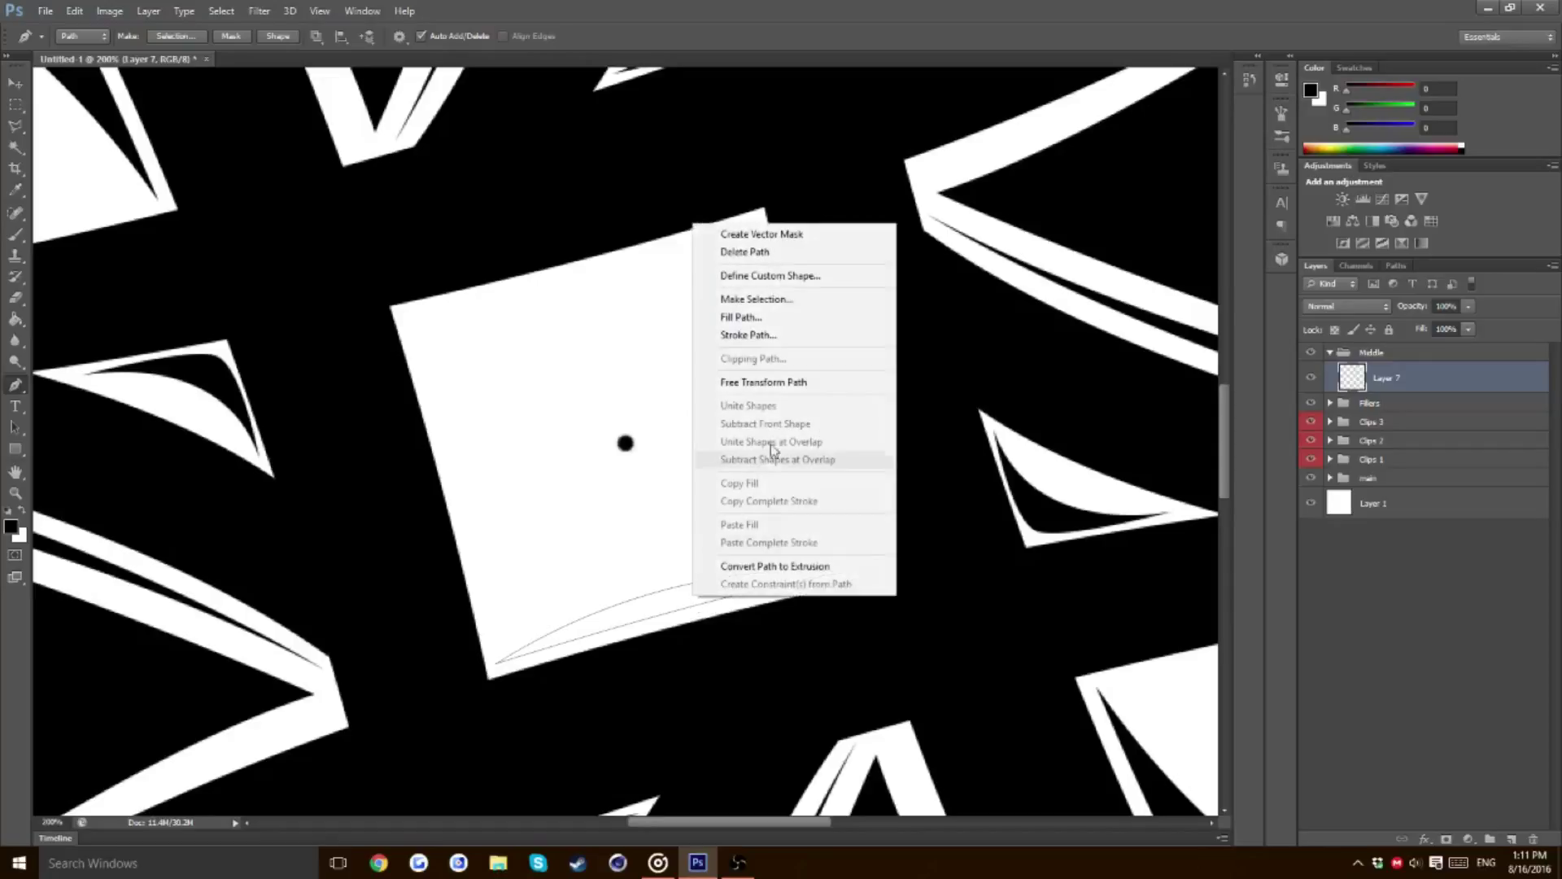
left_click(761, 317)
left_click(891, 230)
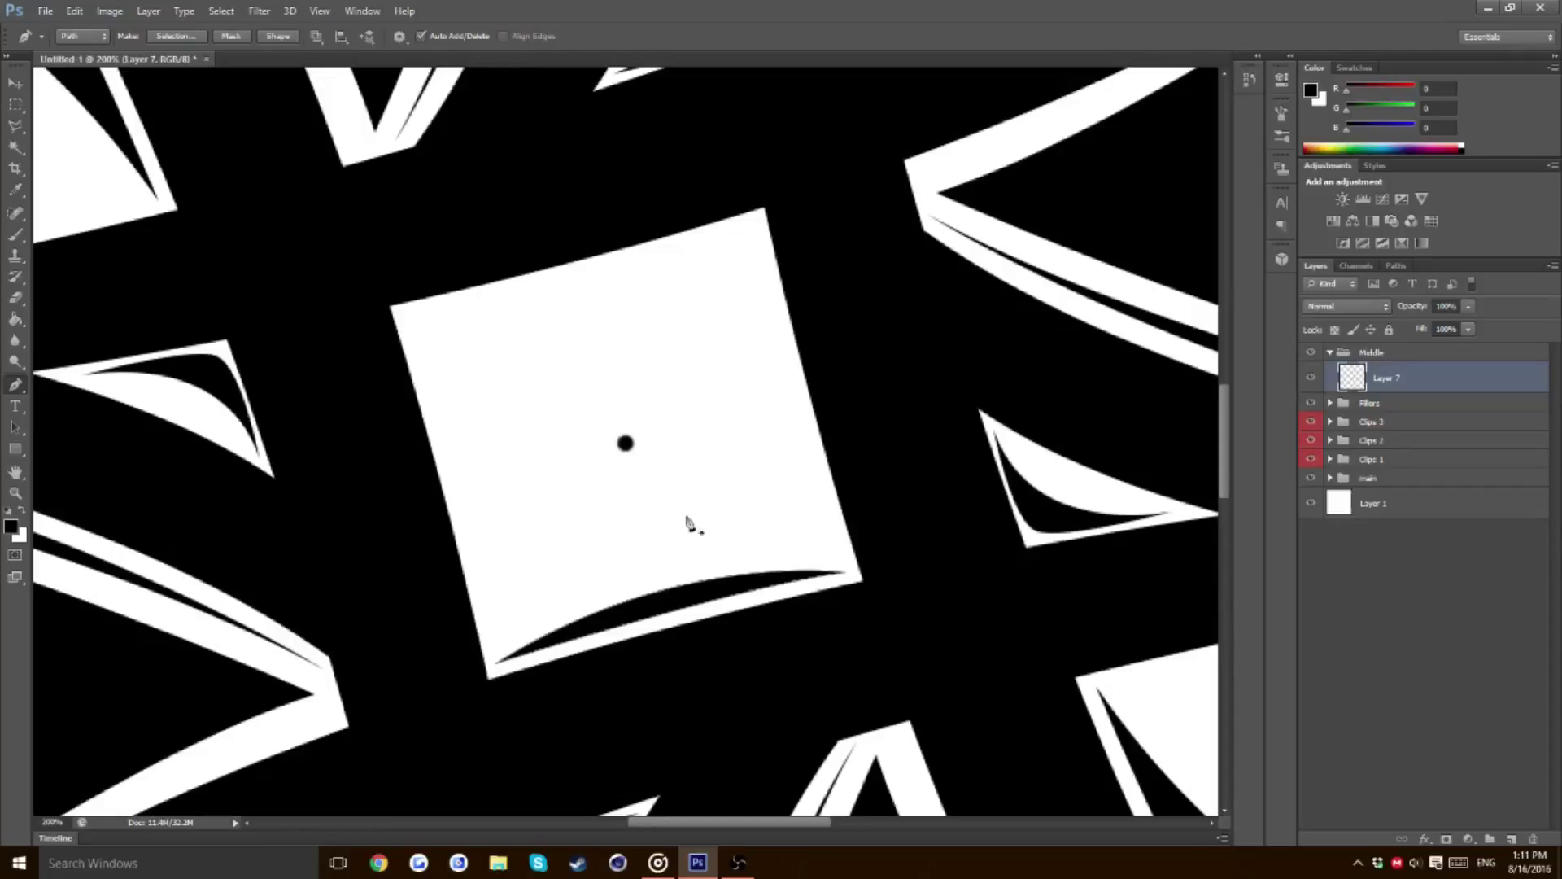
key("Escape")
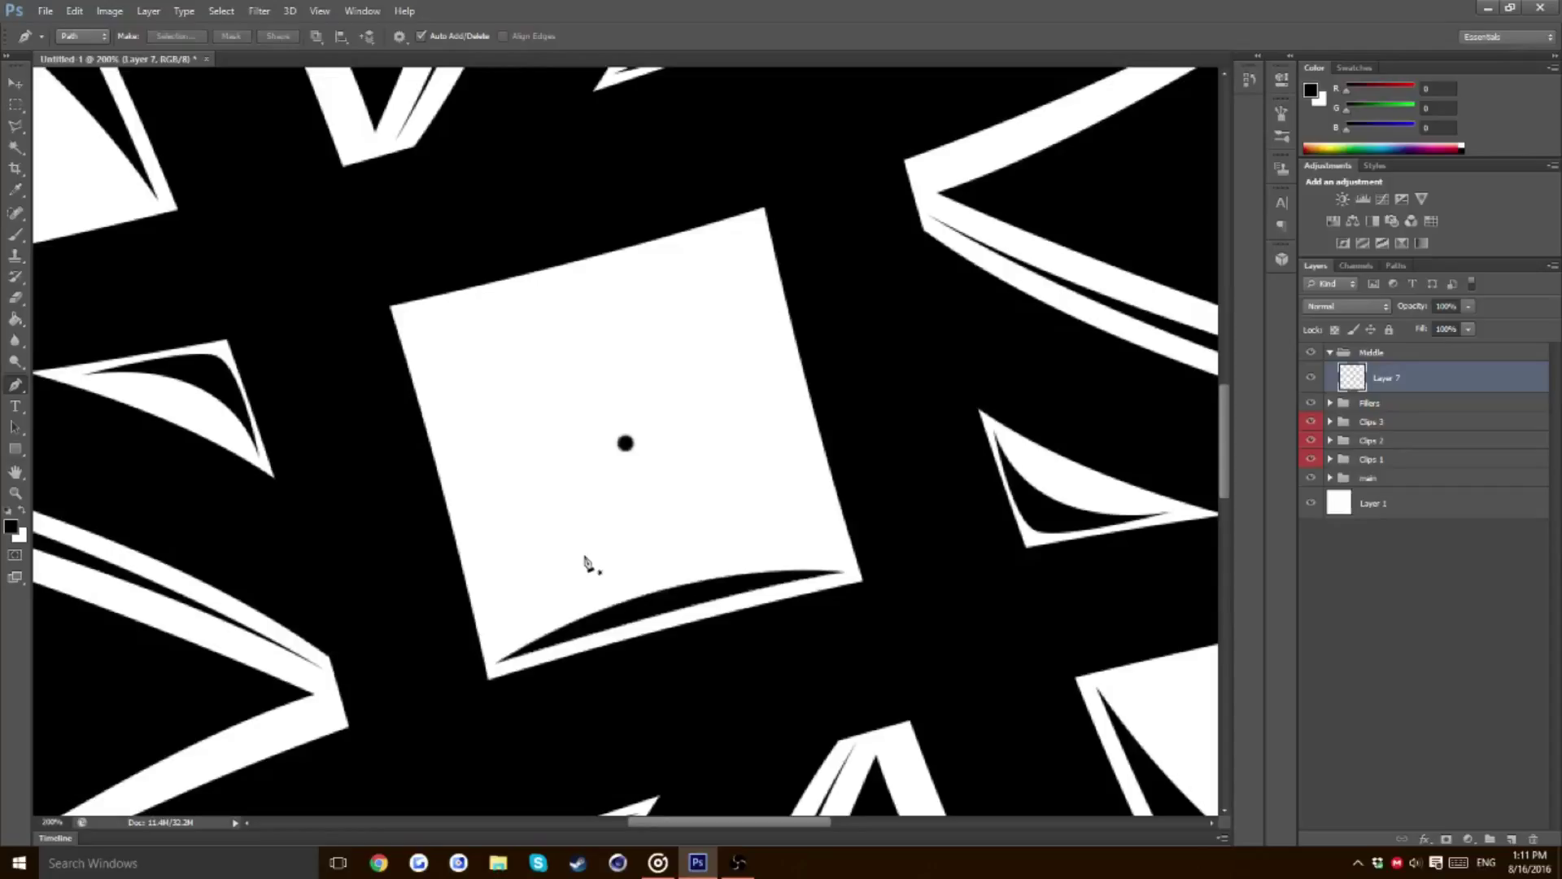
Duplicate the black arc layer and rotate the copy 90° around the centre dot
key("h")
left_click(784, 628)
key("ctrl+j")
key("ctrl+t")
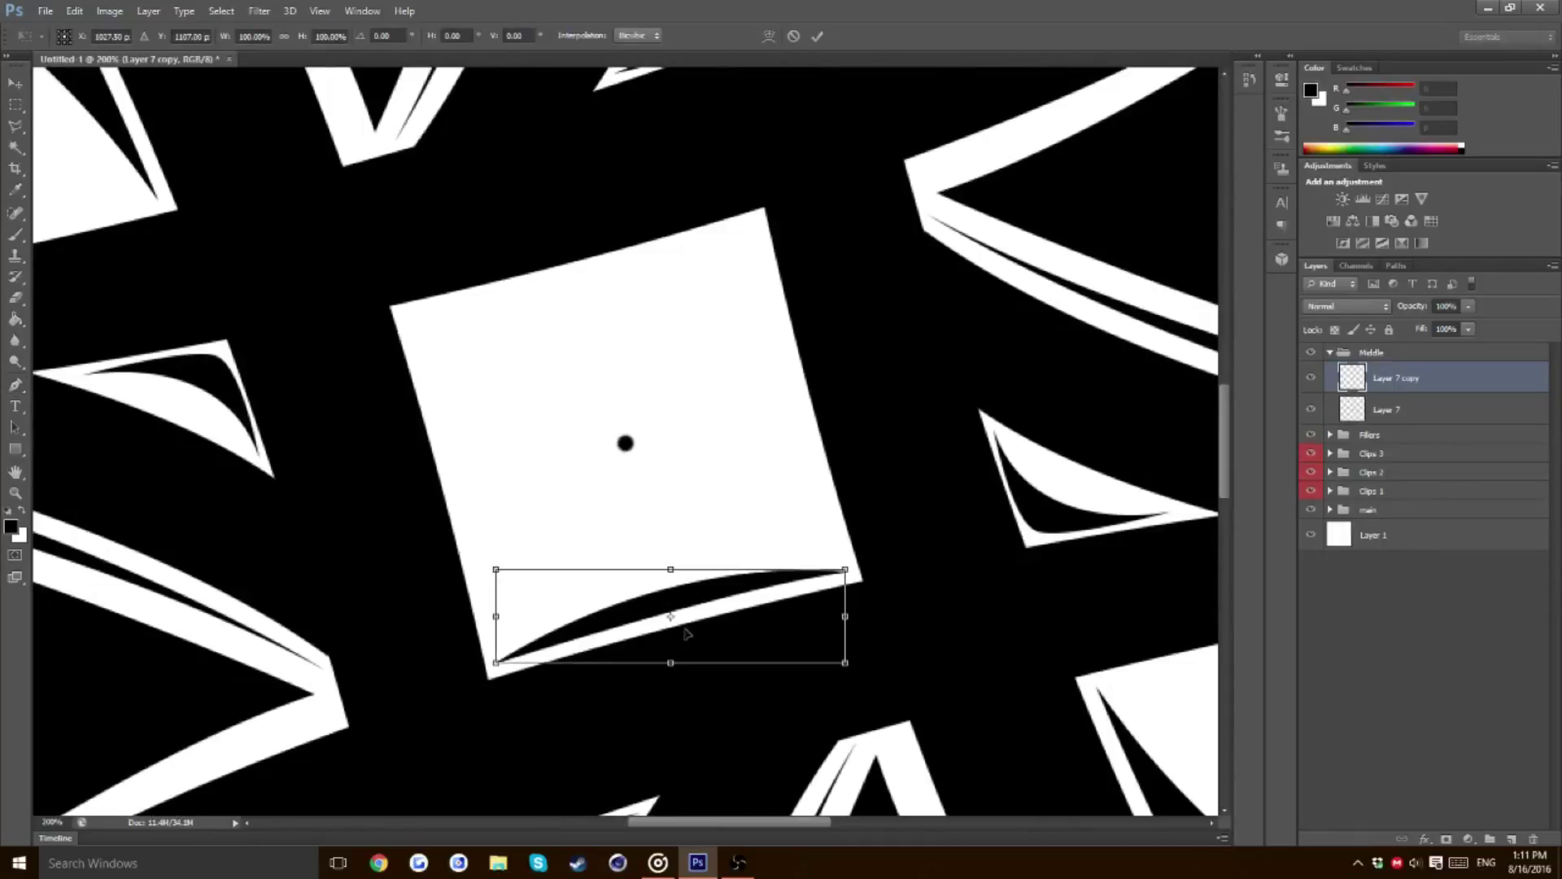
left_click_drag(671, 617, 625, 444)
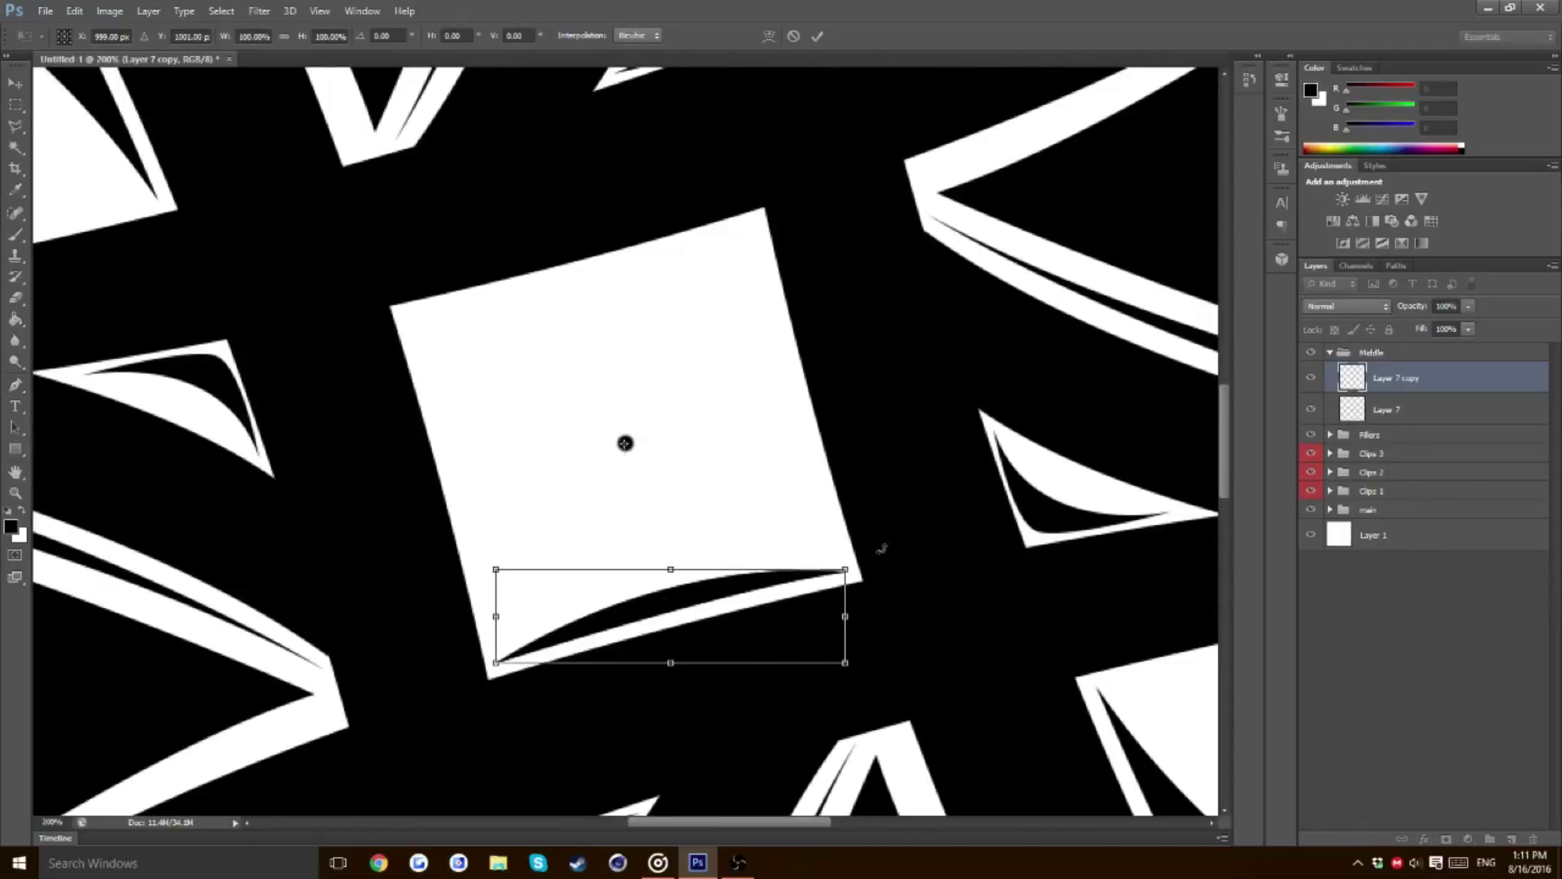
left_click_drag(910, 569, 667, 339)
left_click(818, 36)
Duplicate both arc layers and rotate them 180° onto the square's opposite sides
left_click(1452, 410, "shift")
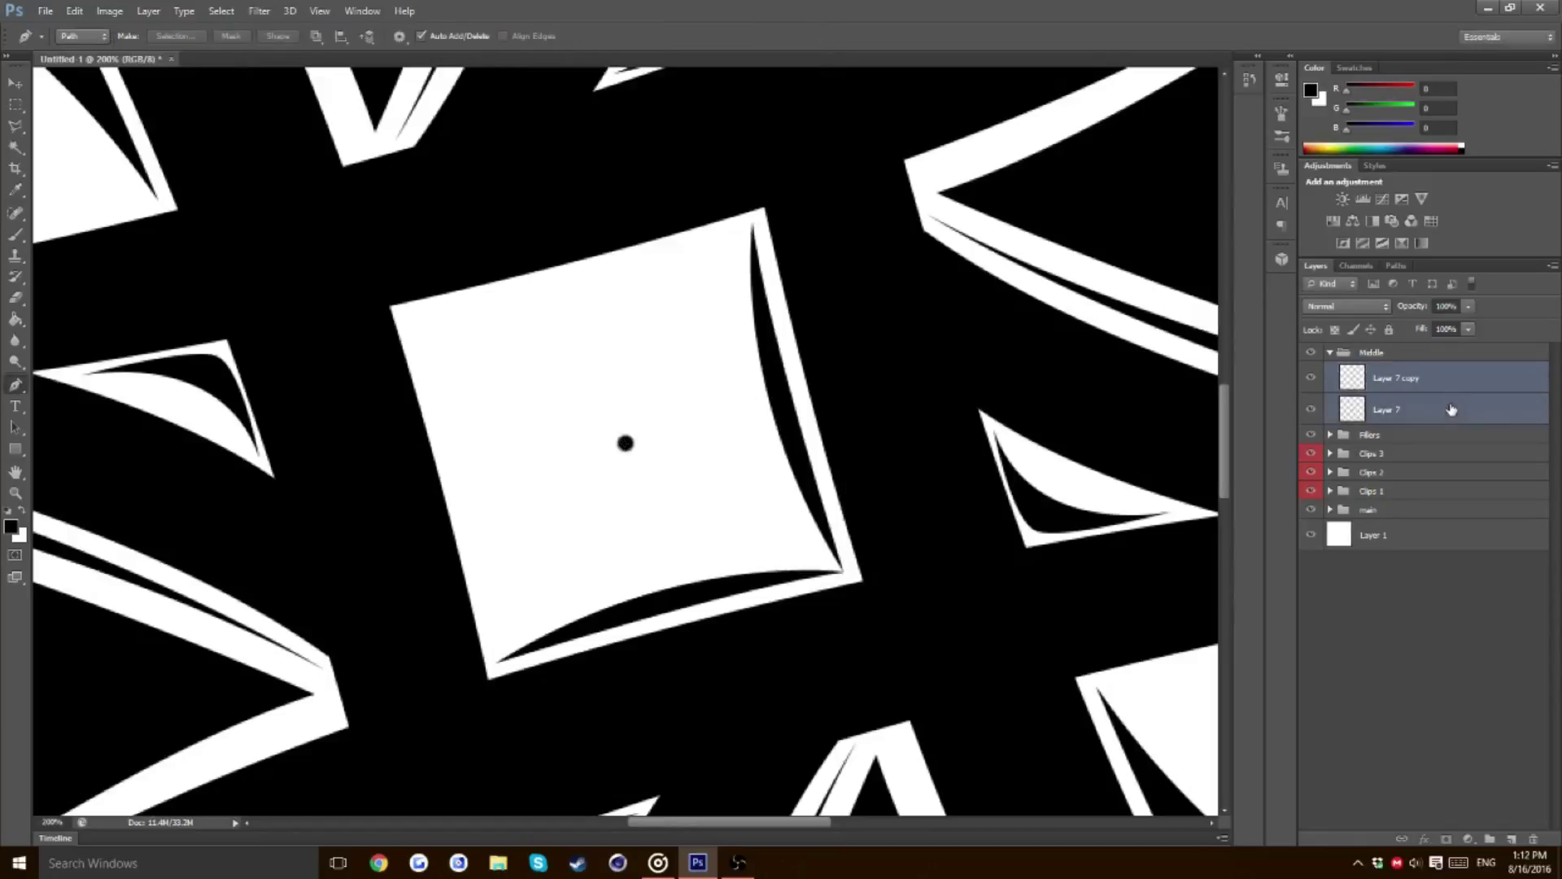
key("ctrl+j")
key("ctrl+t")
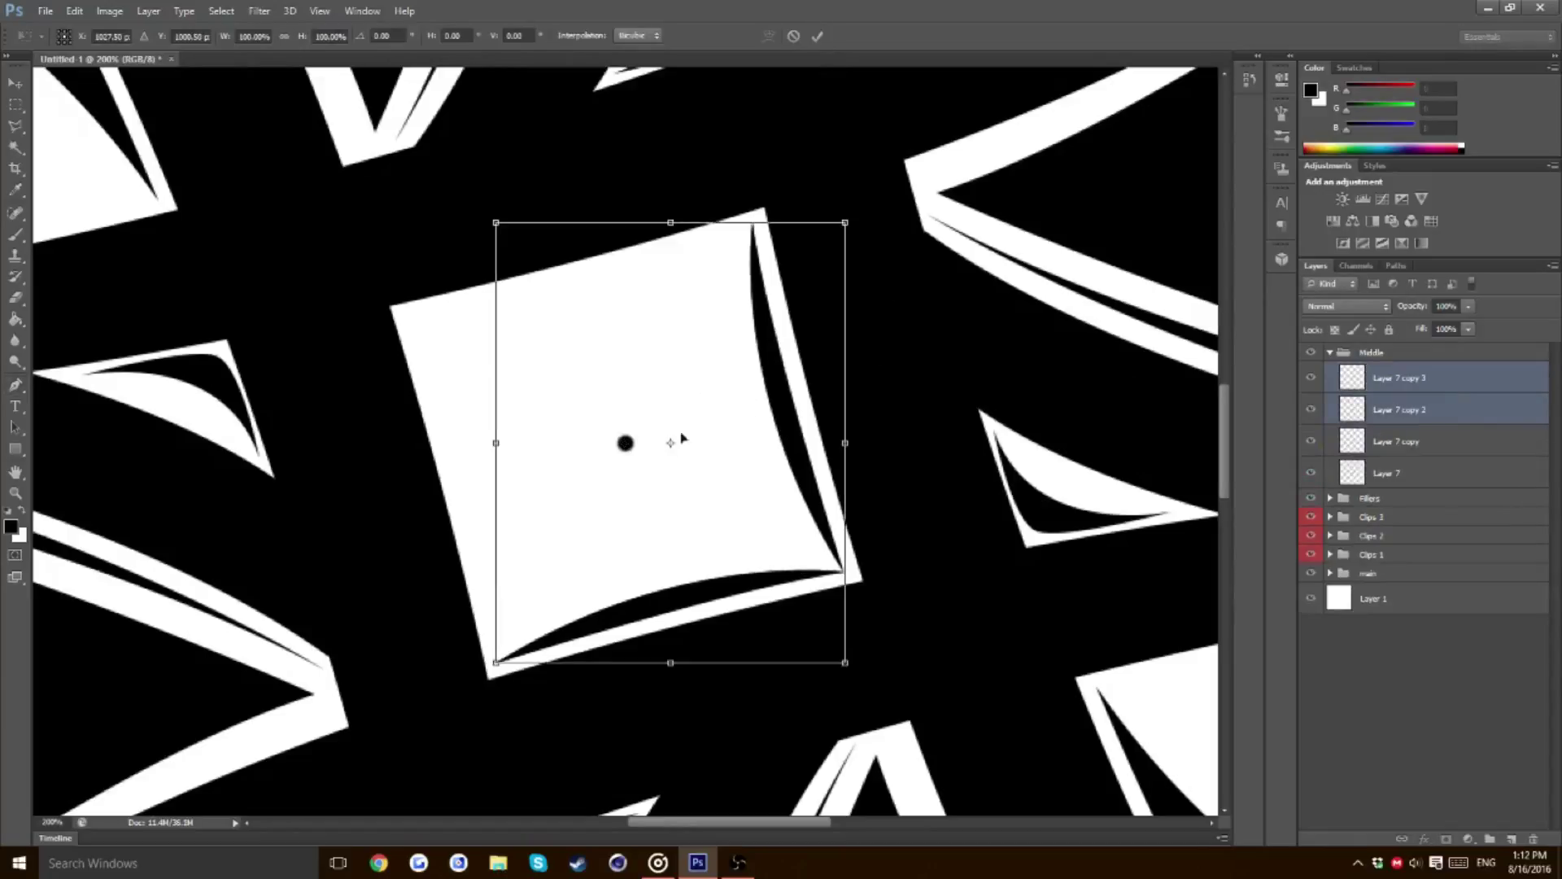
left_click_drag(680, 441, 625, 443)
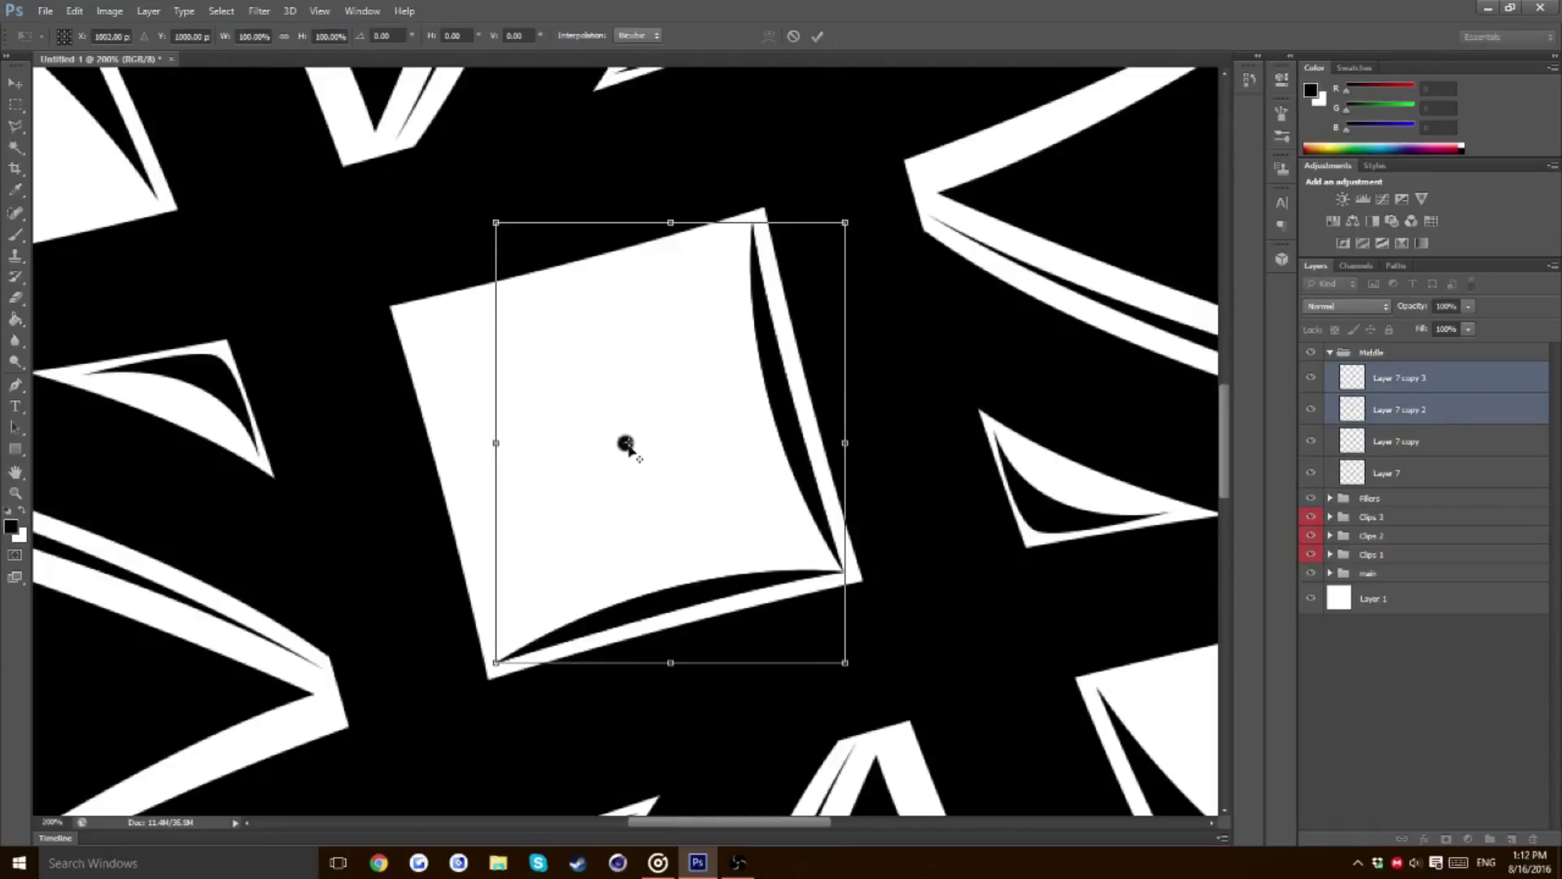
left_click(626, 444)
left_click_drag(1002, 227, 393, 588)
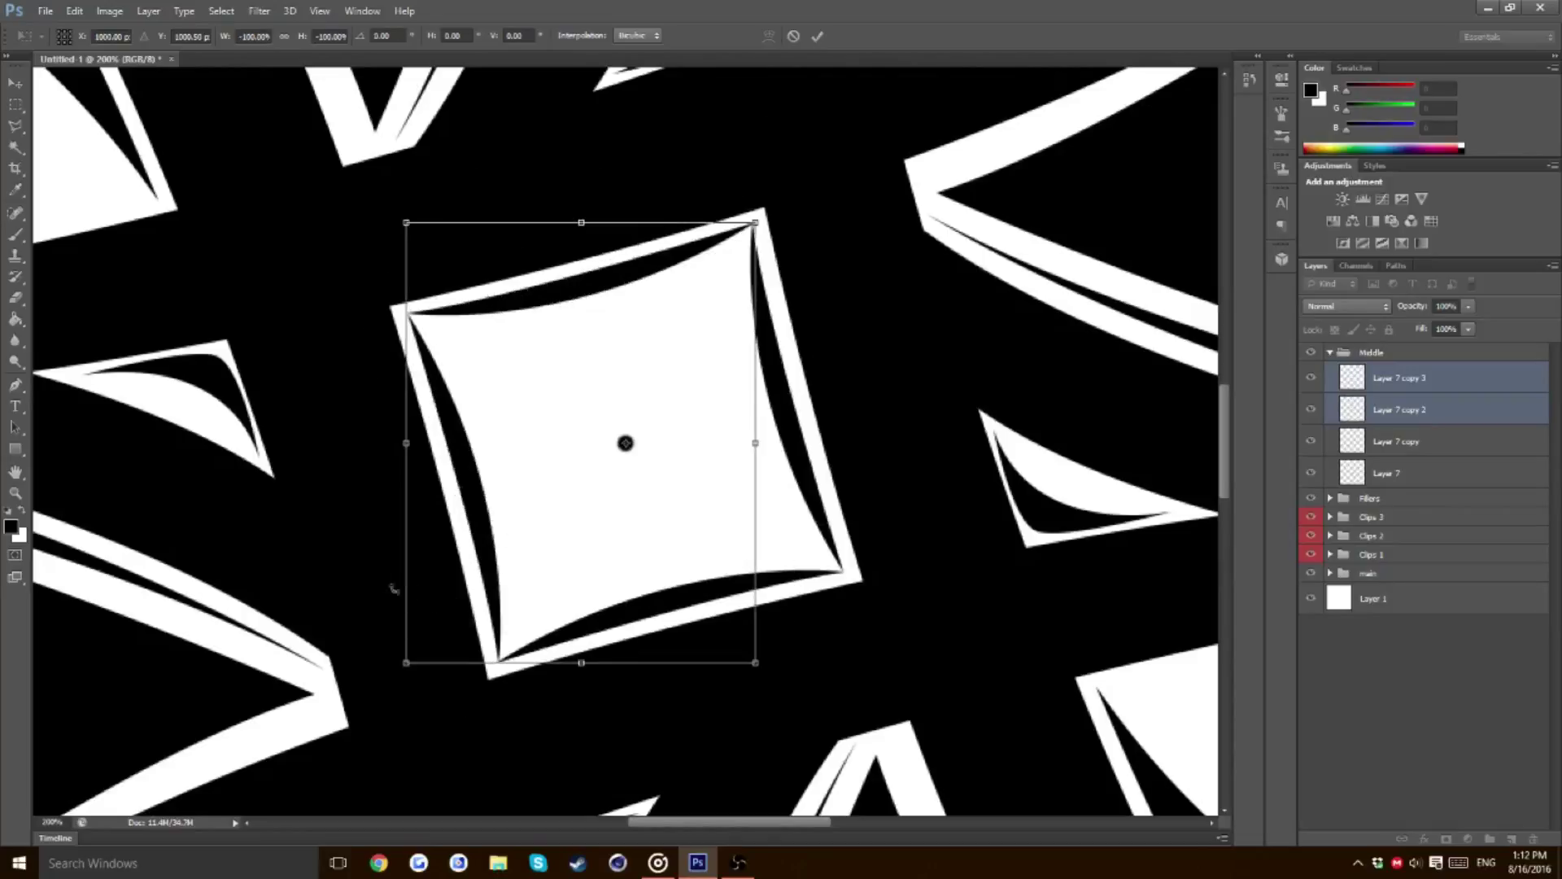
left_click(823, 37)
key("p")
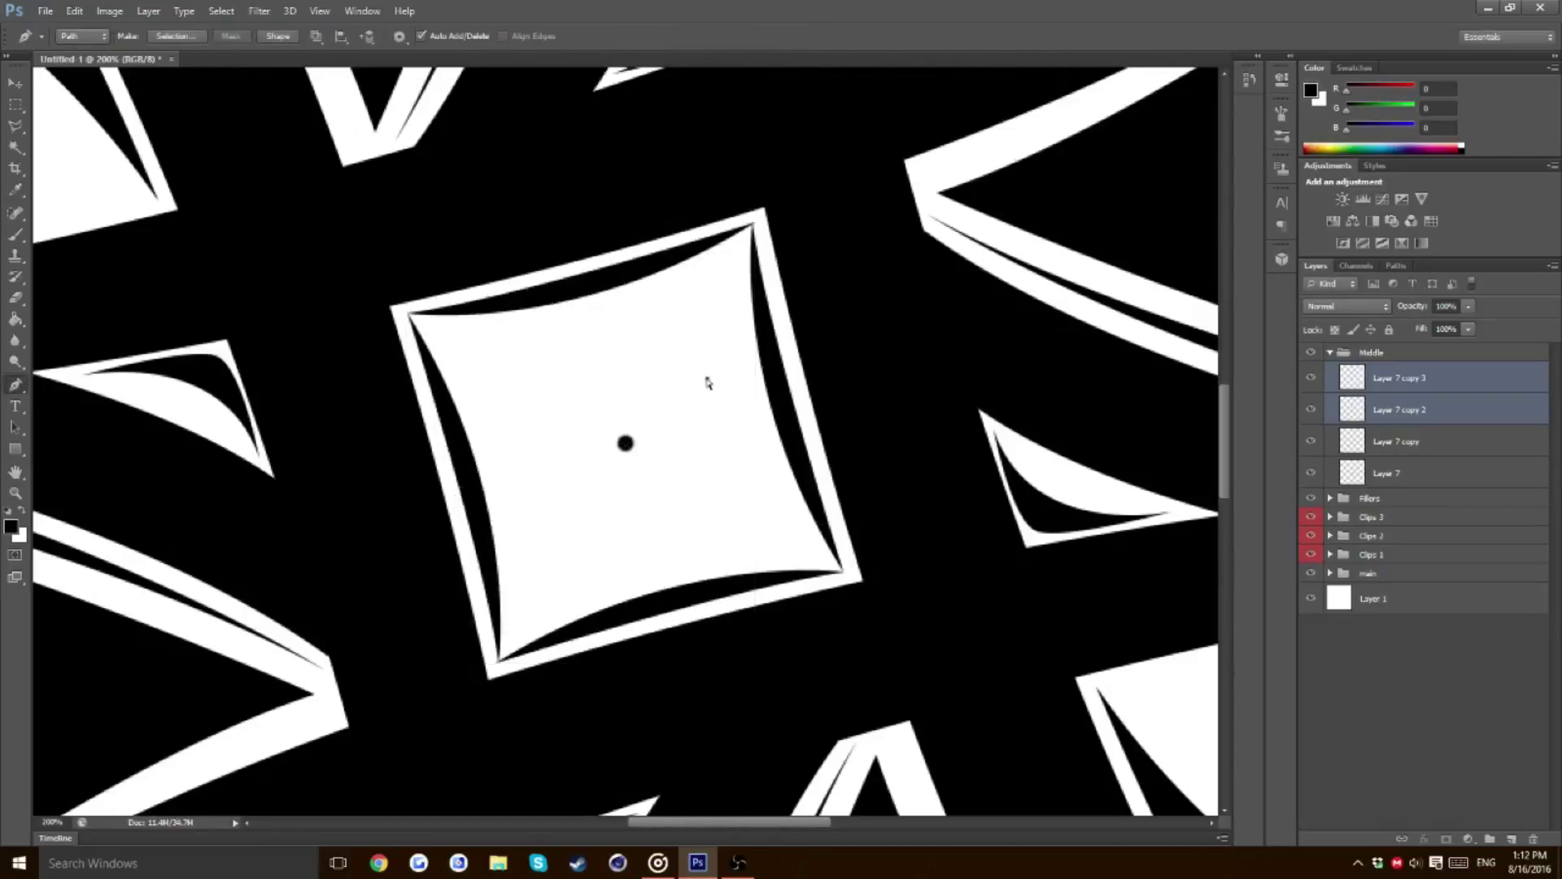
key("ctrl+minus")
key("ctrl+minus")
key("ctrl+minus")
key("ctrl+minus")
key("ctrl+minus")
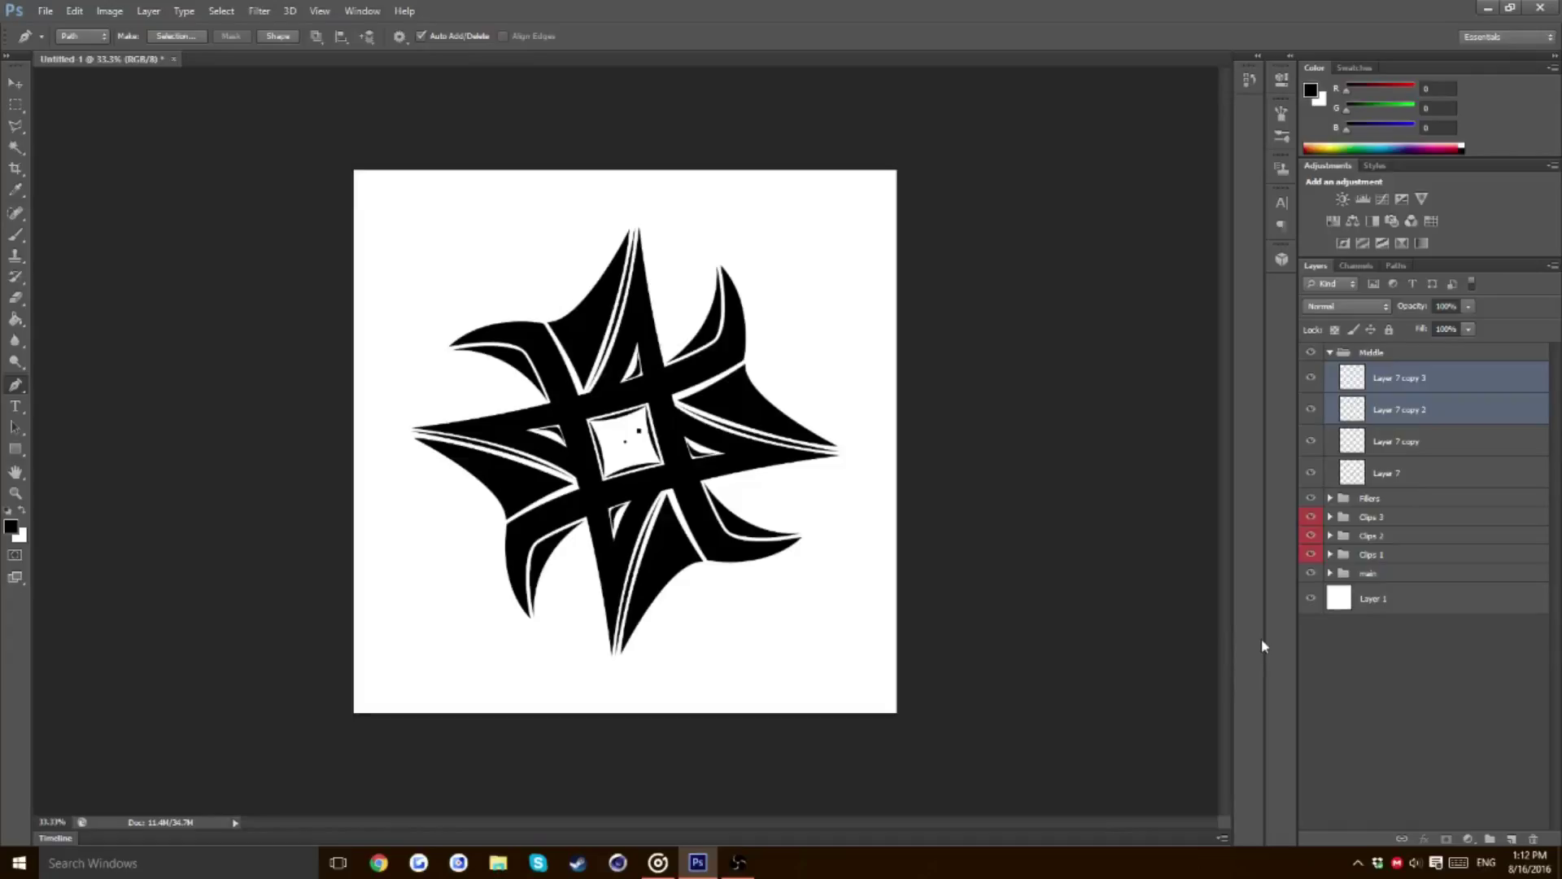
Collapse the Middle group of four arc layers, zoom to 100% and select Layer 1
left_click(1415, 650)
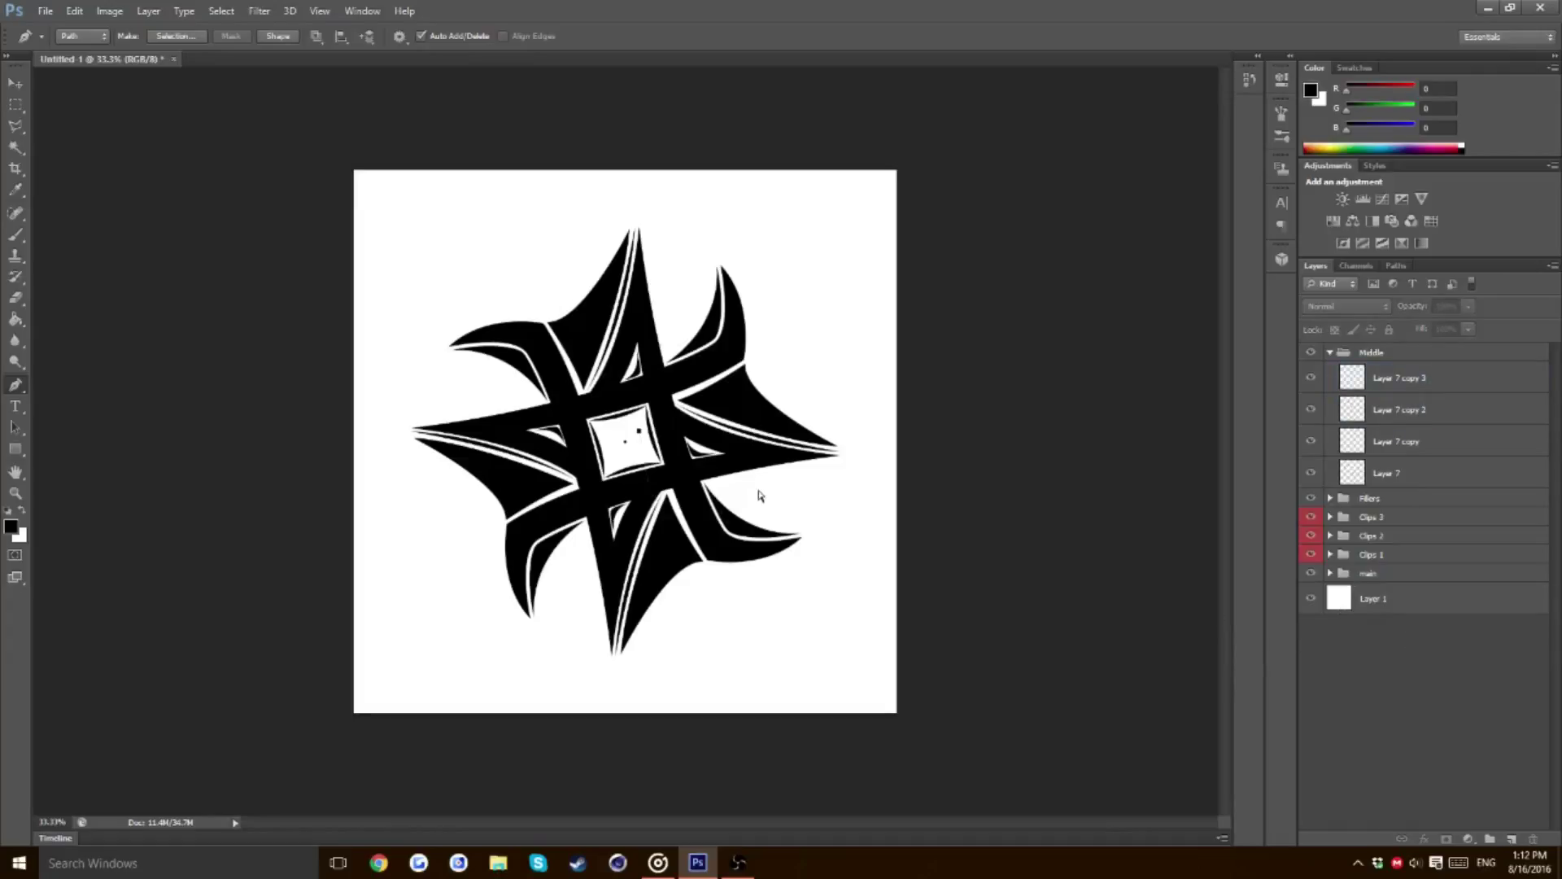
key("ctrl+z")
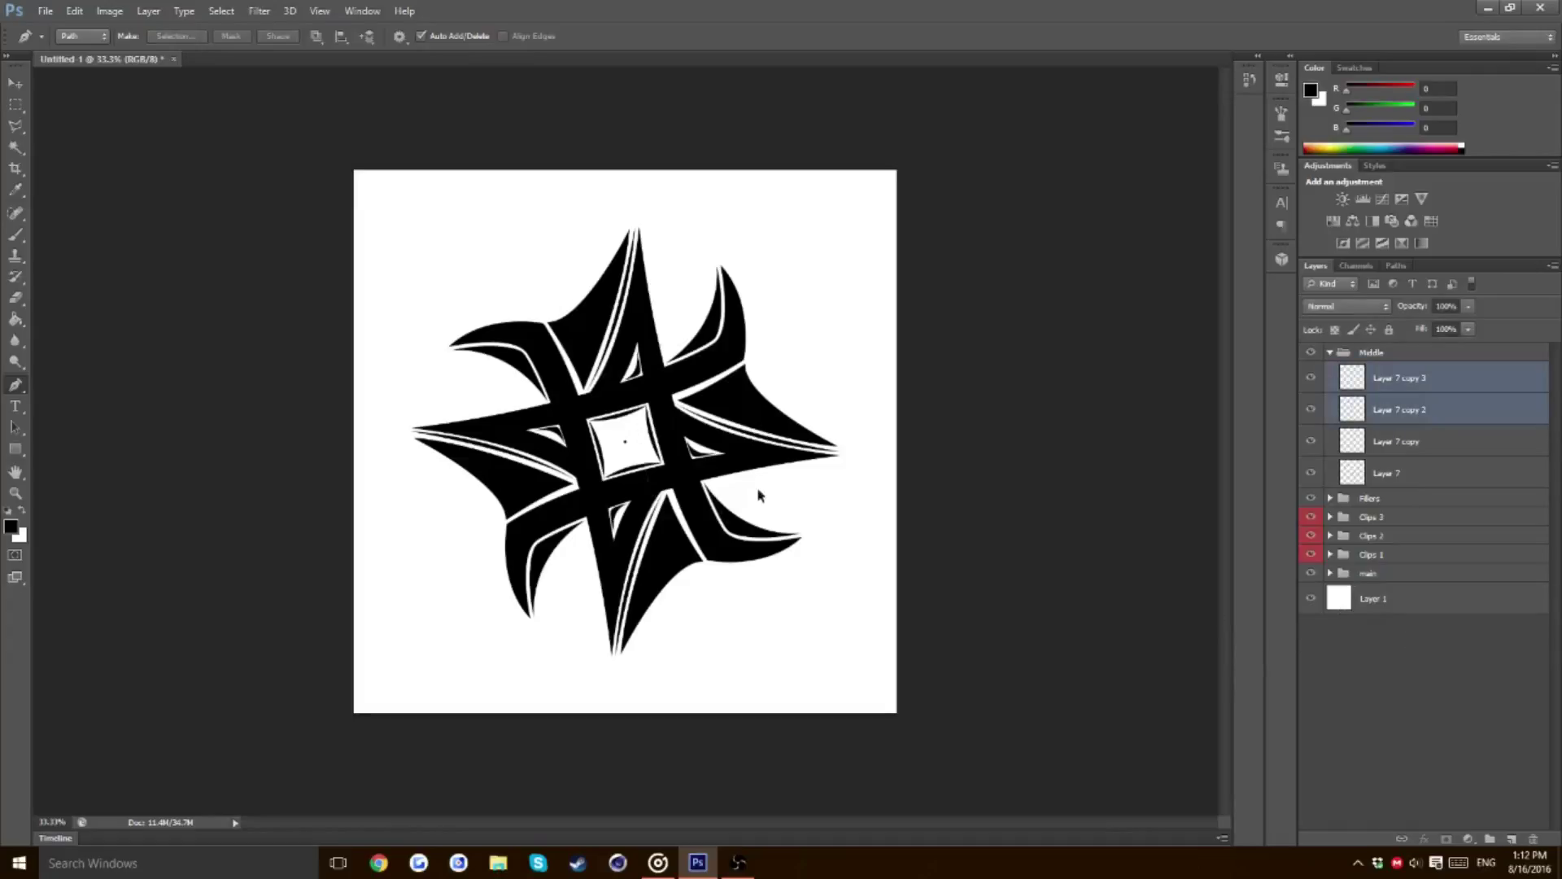
left_click(1331, 354)
key("ctrl+1")
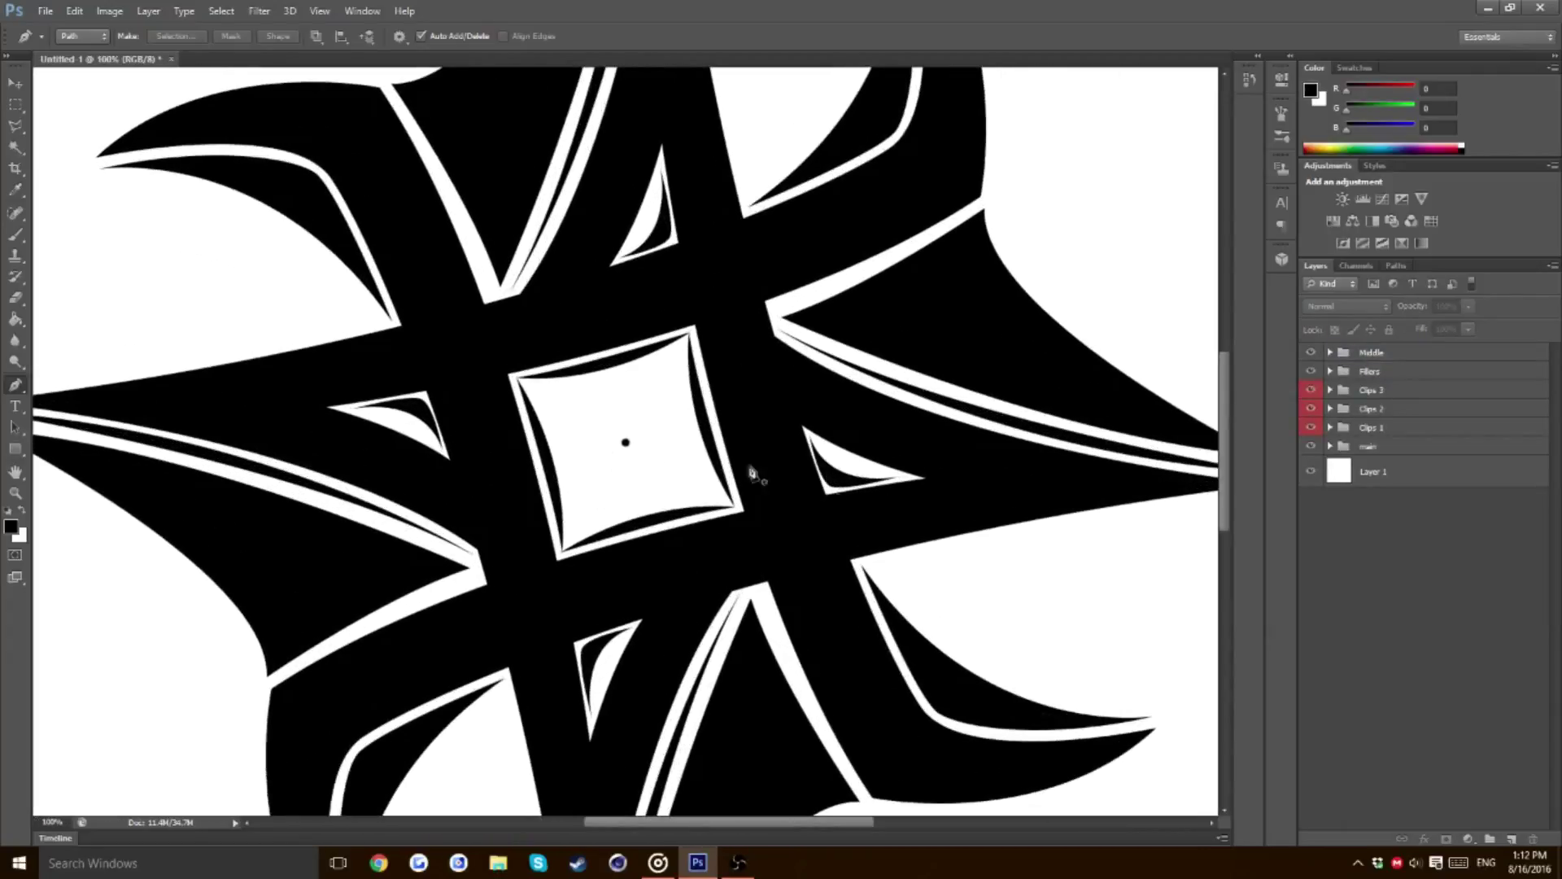
left_click(1380, 477)
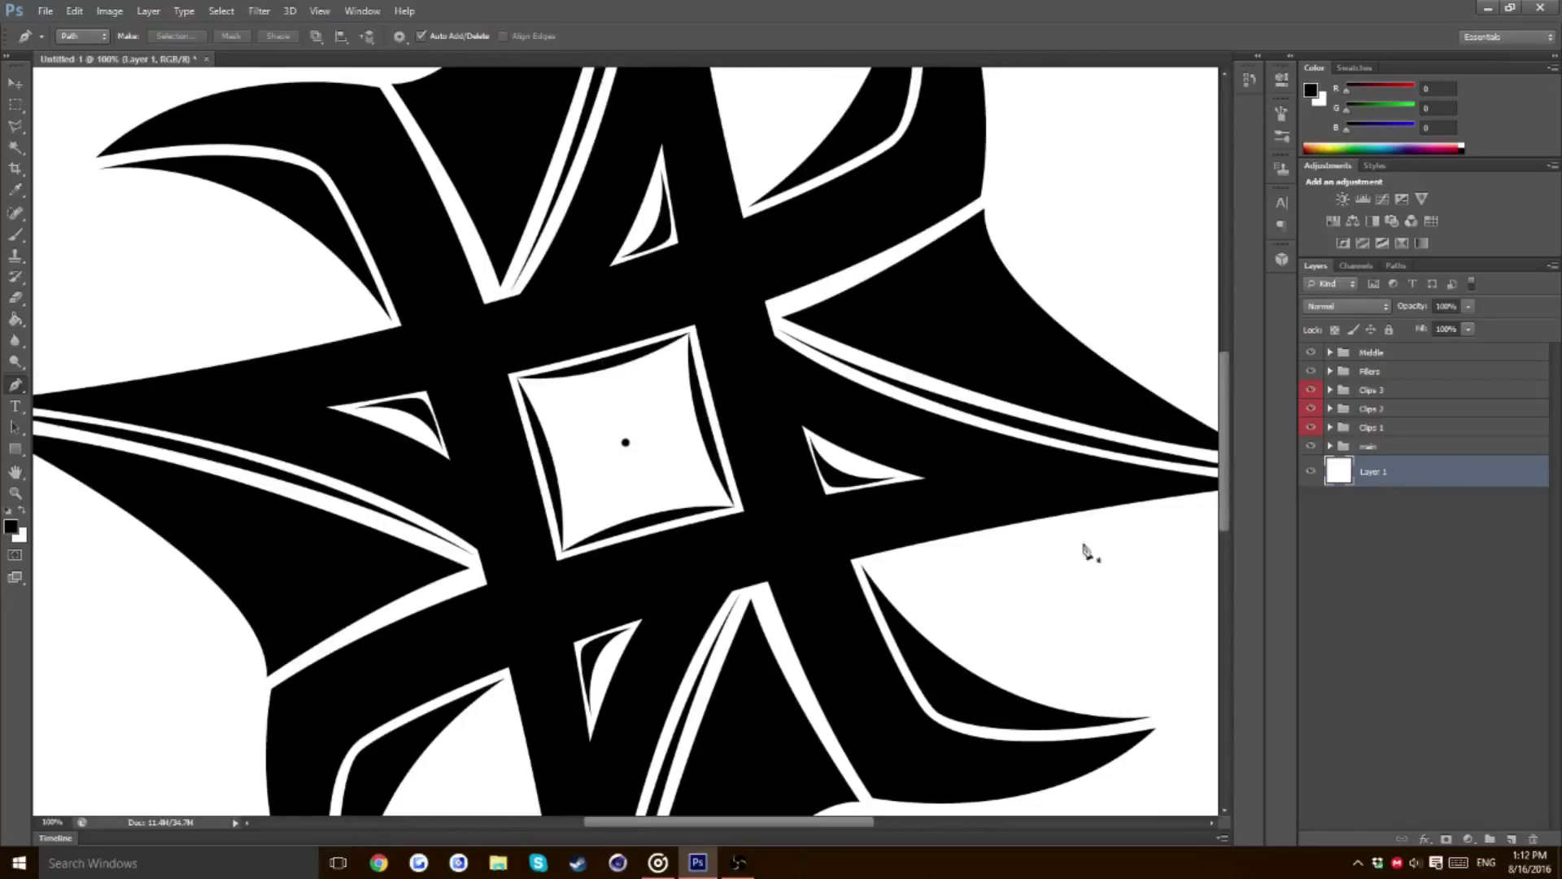
Choose the Brush tool and set the foreground colour to white sampled with the eyedropper
left_click(16, 235)
left_click(11, 526)
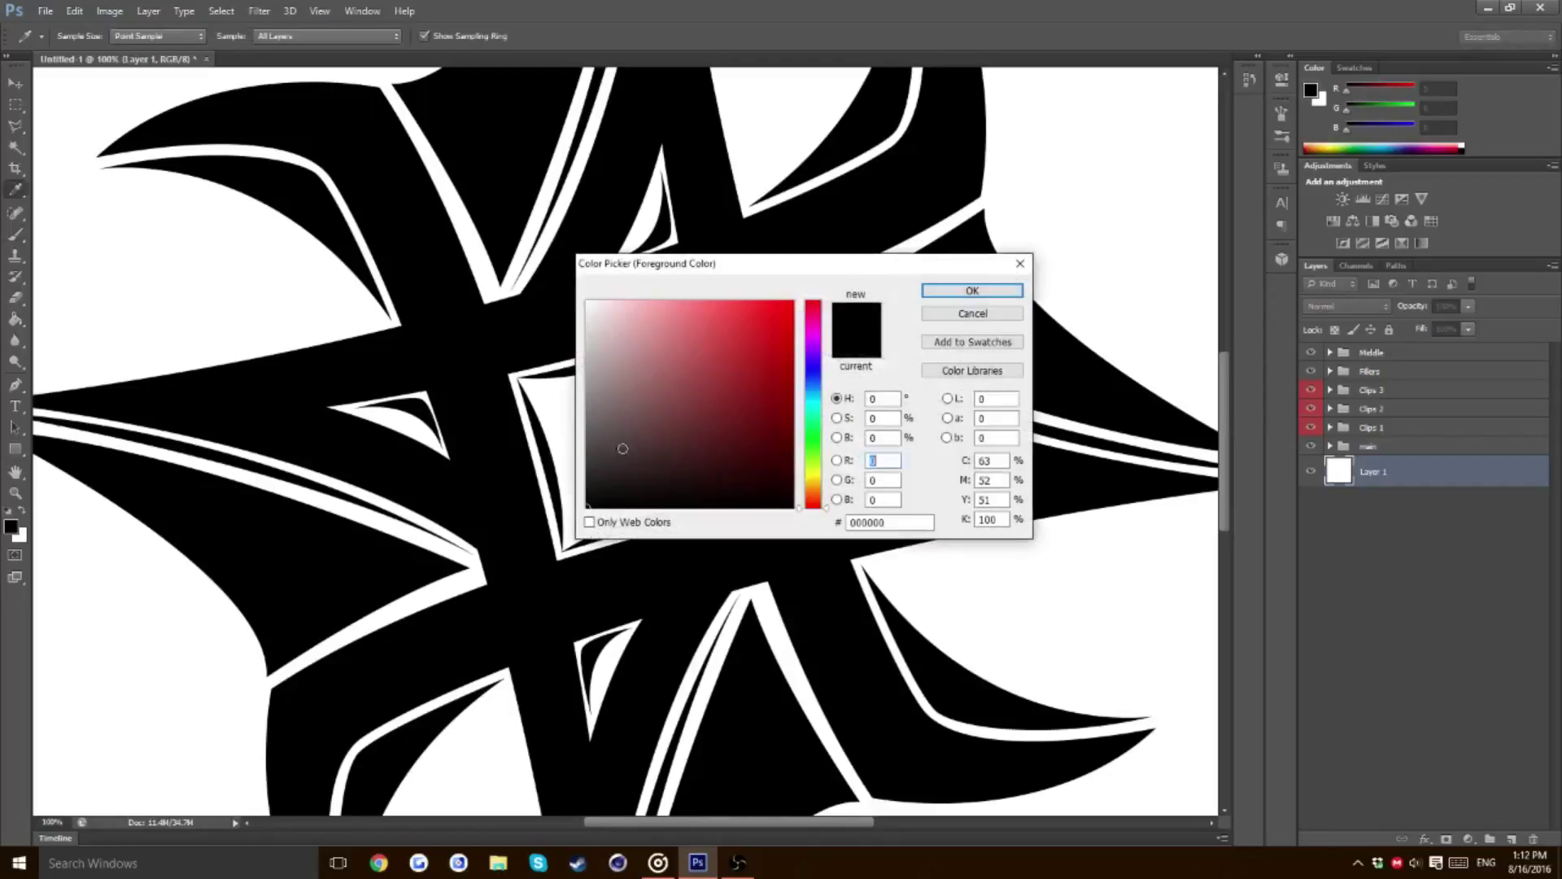
left_click(479, 226)
left_click(972, 290)
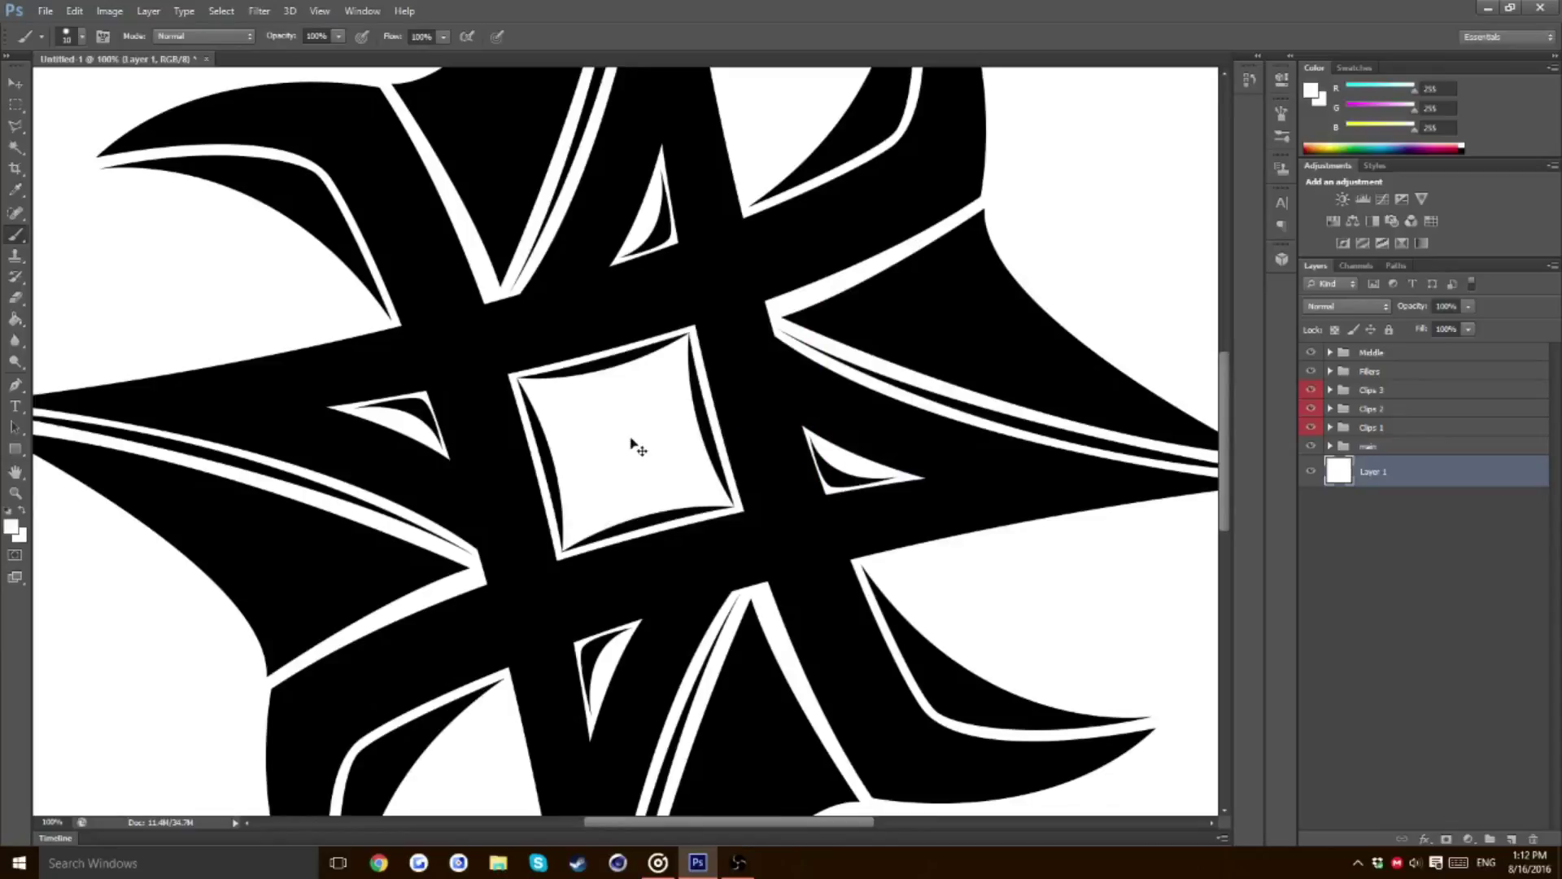
scroll(633, 443, "down", 4)
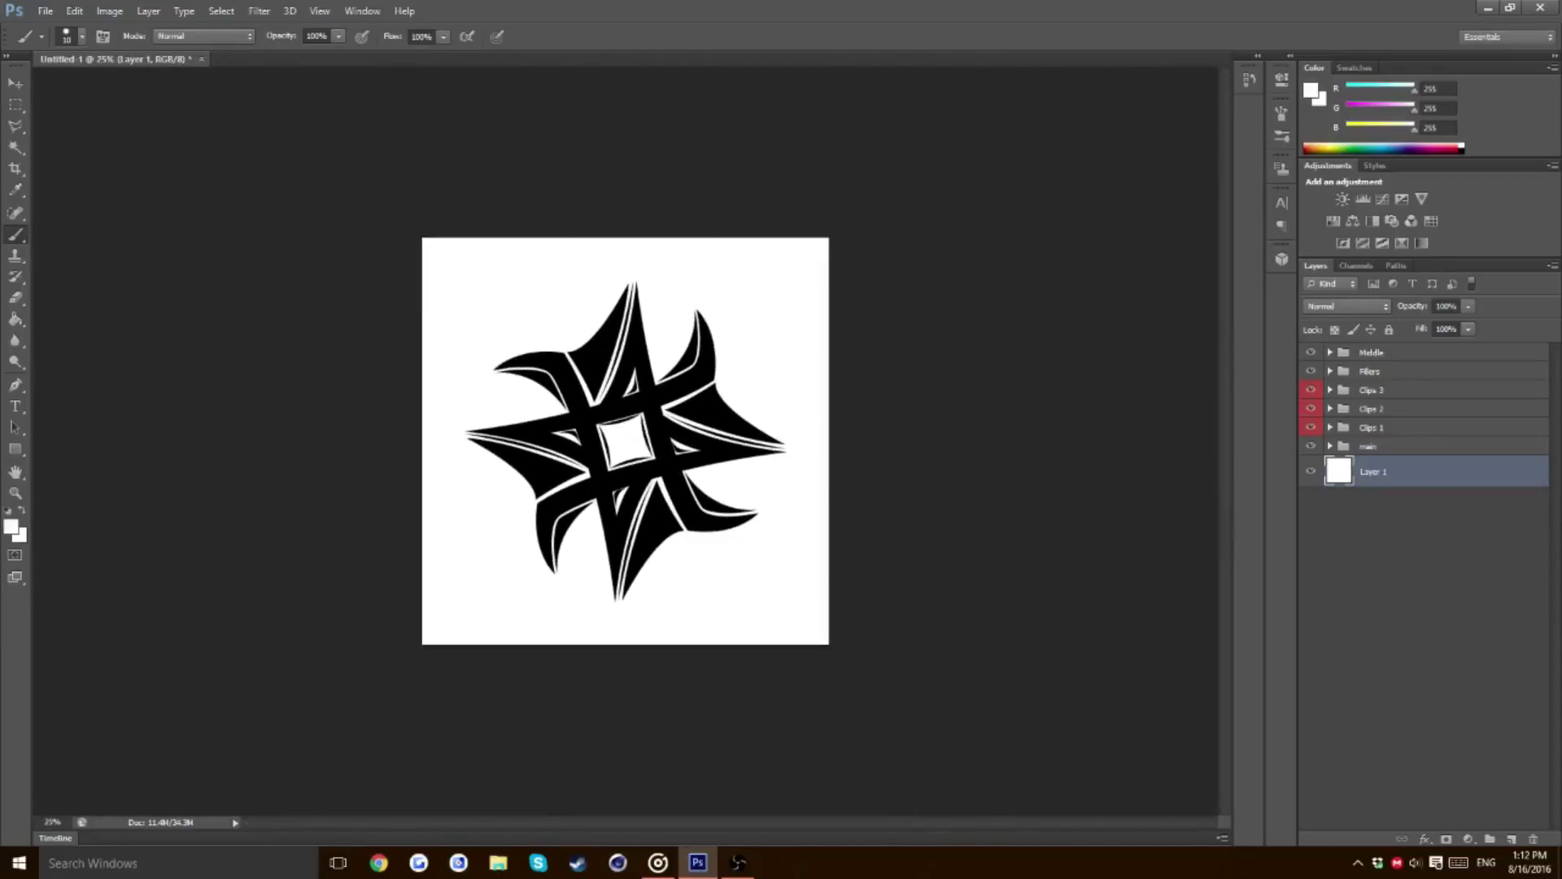
left_click(1438, 622)
scroll(804, 457, "down", 1)
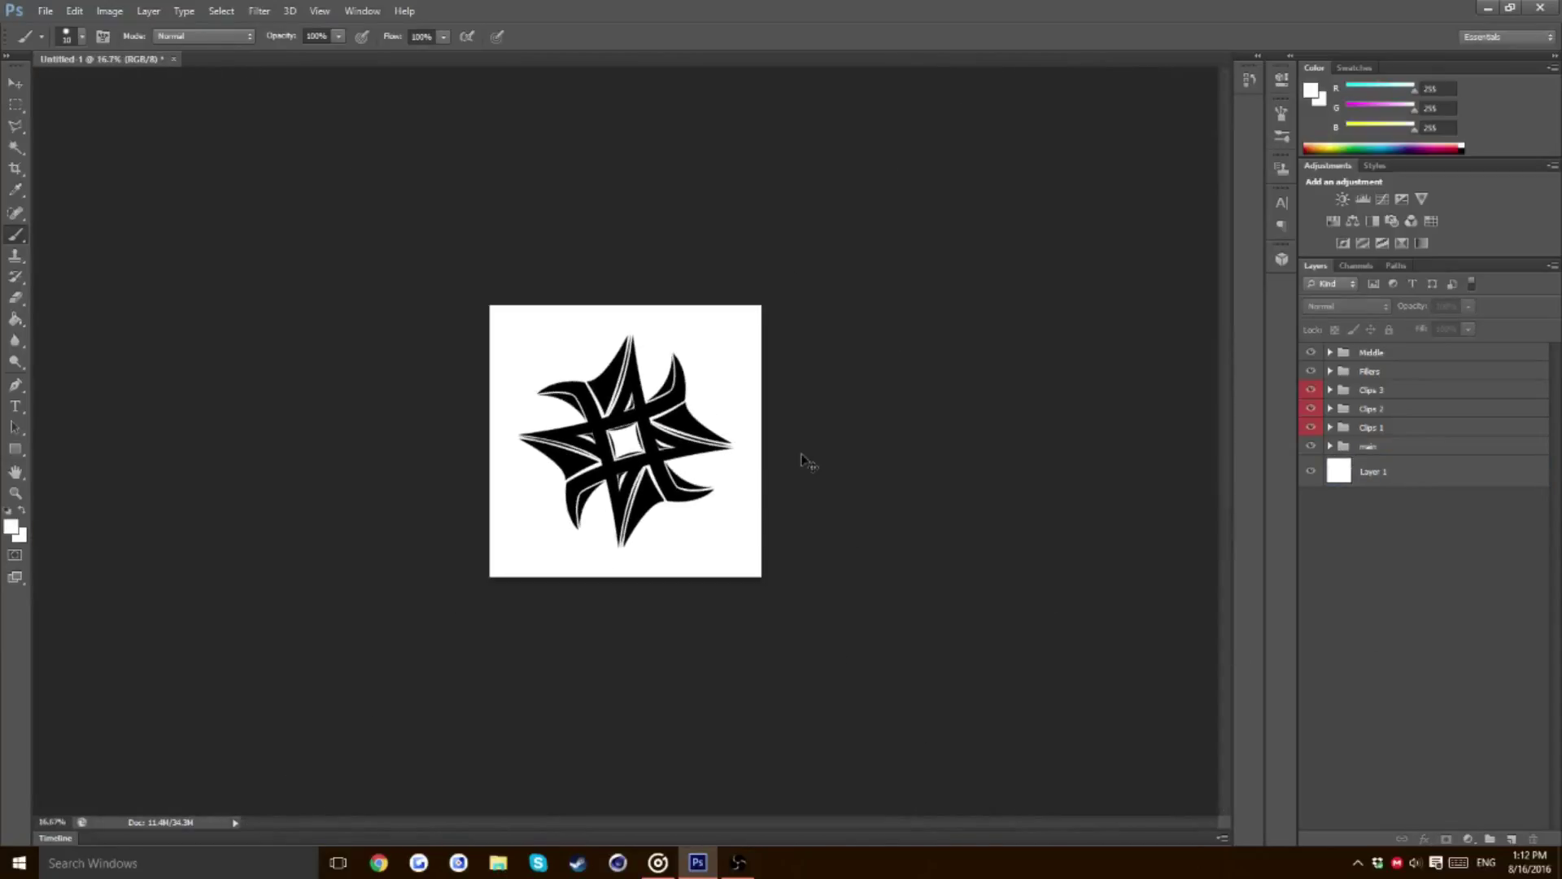
scroll(808, 461, "up", 3)
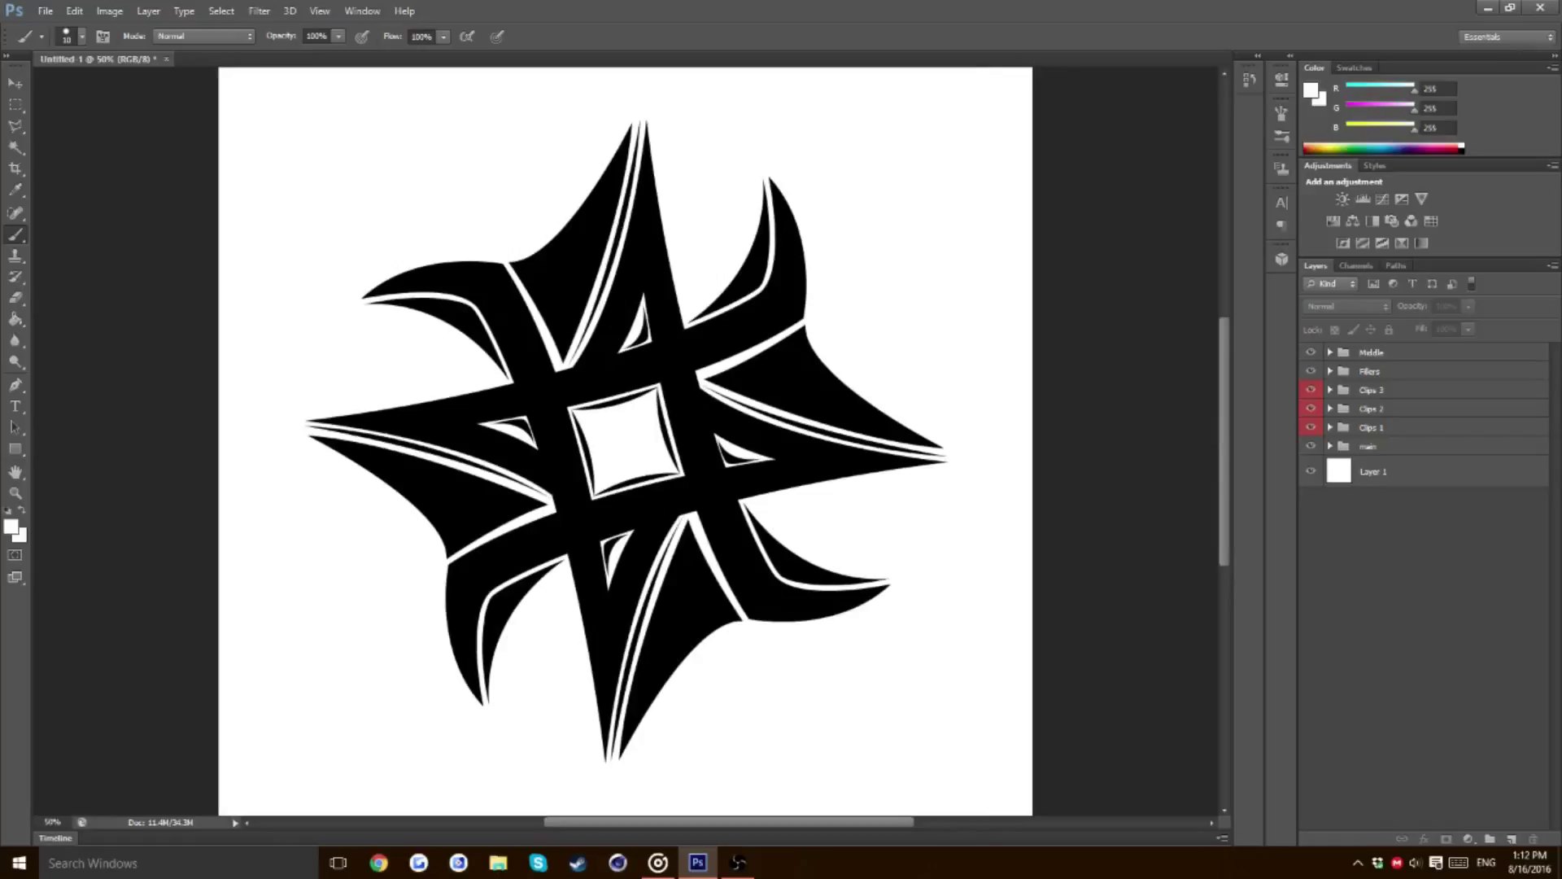
Save the logo as TUT.psd in the My logo folder
left_click(45, 10)
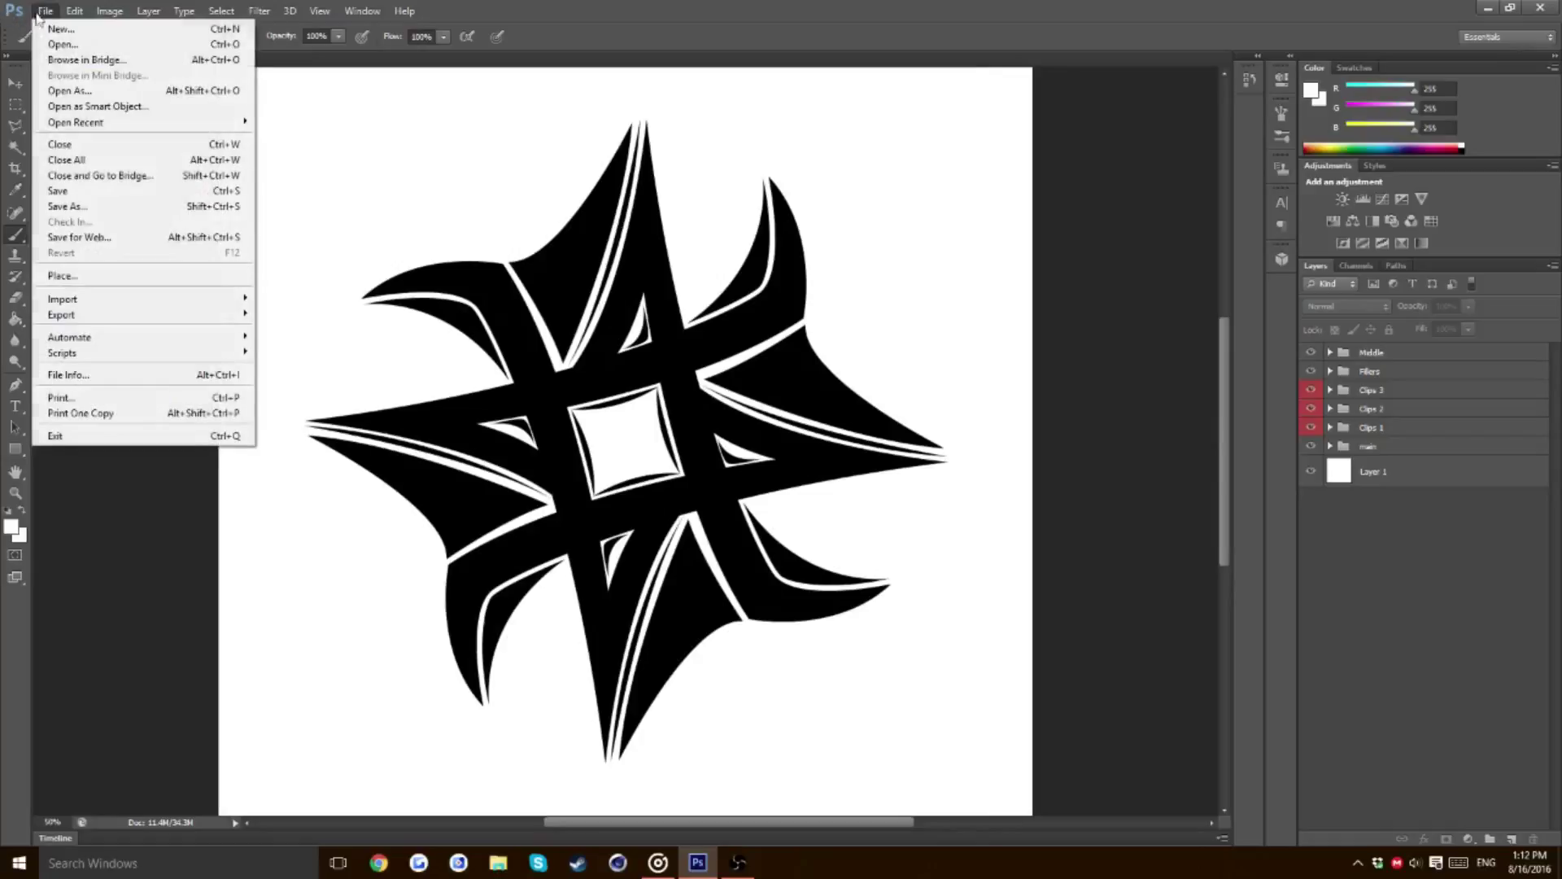
left_click(70, 191)
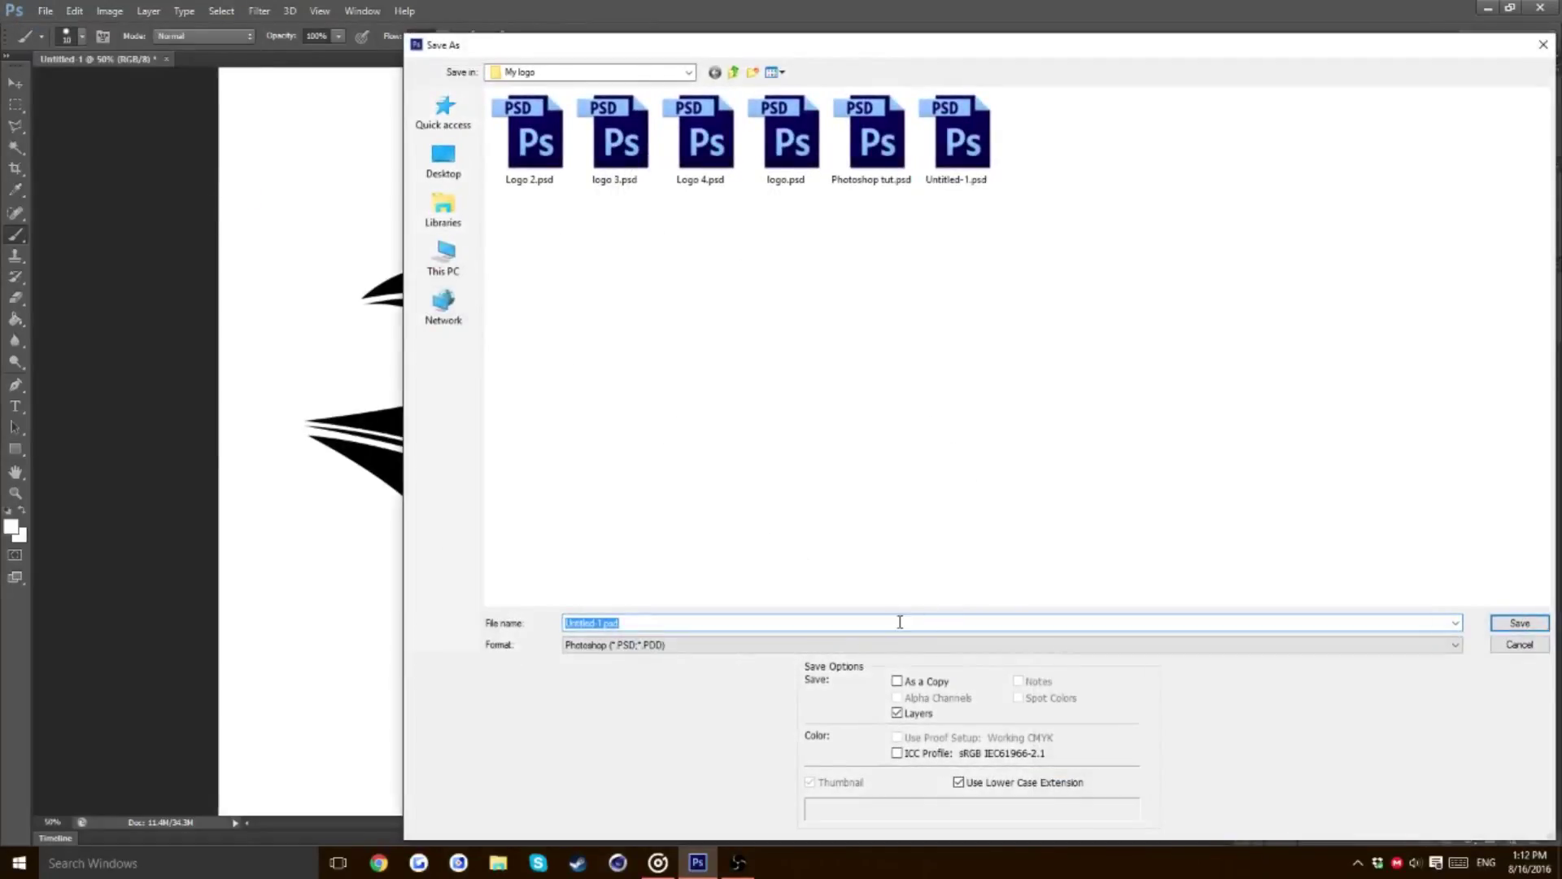
type("UT")
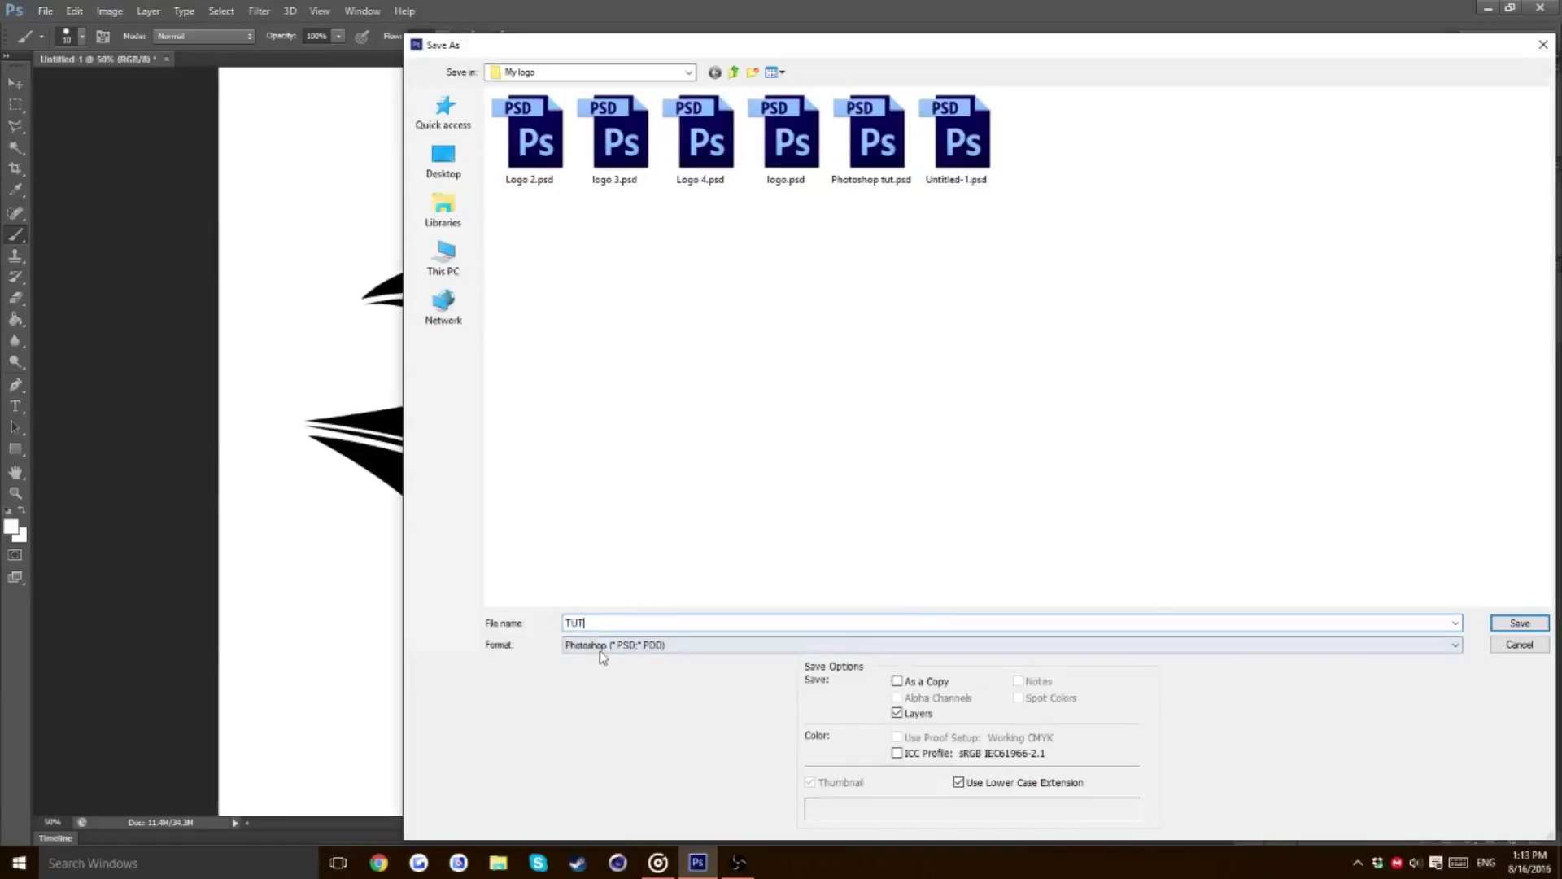
left_click(1534, 622)
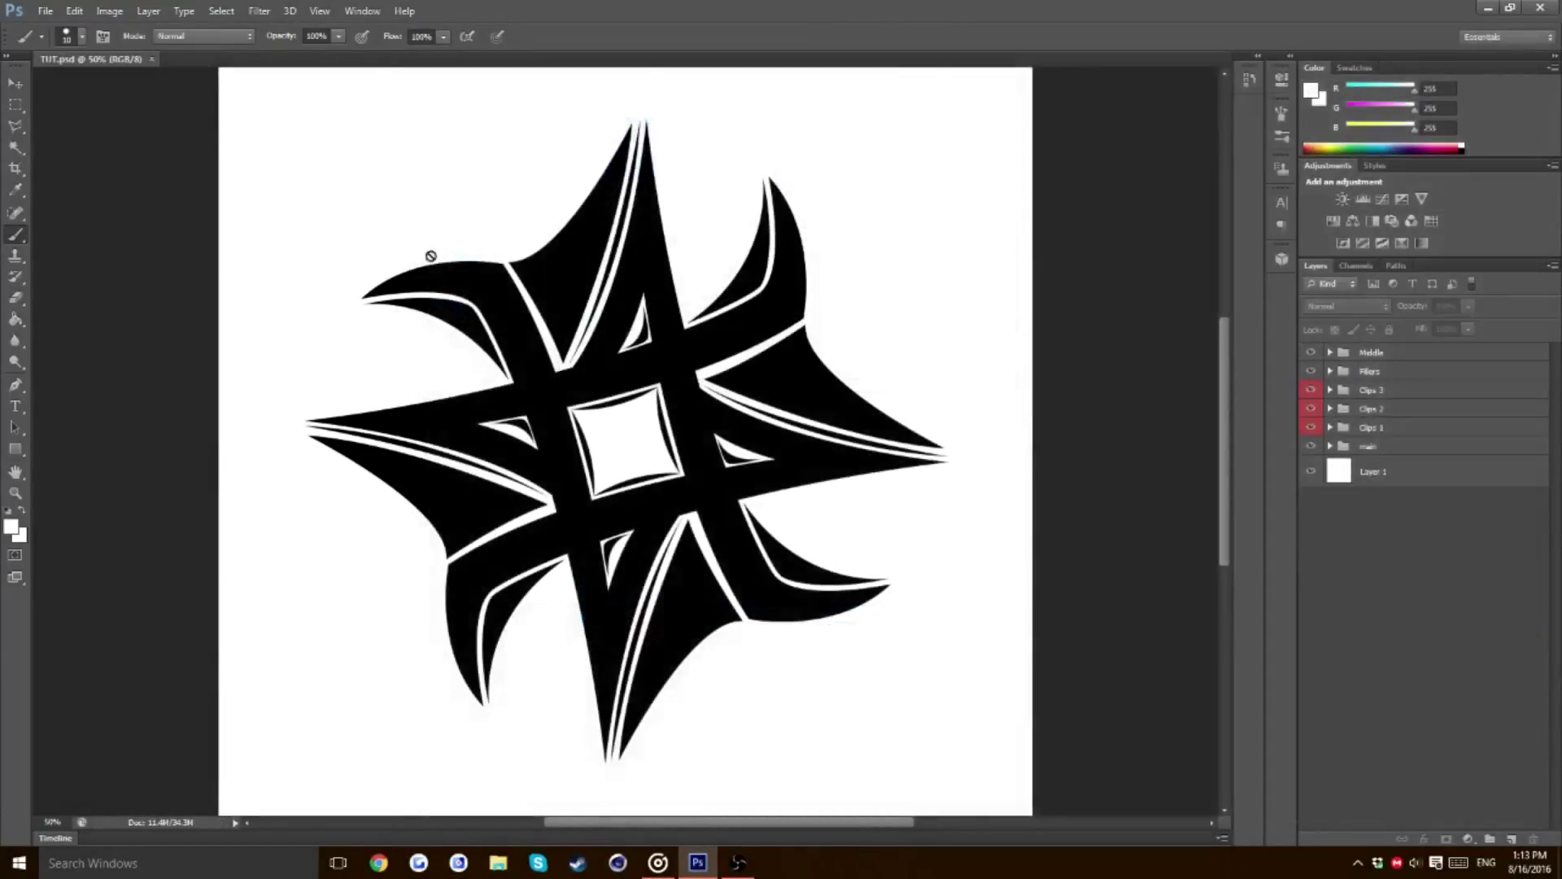
Save a PNG copy named TUT.png, accepting the default PNG options
left_click(45, 11)
left_click(104, 206)
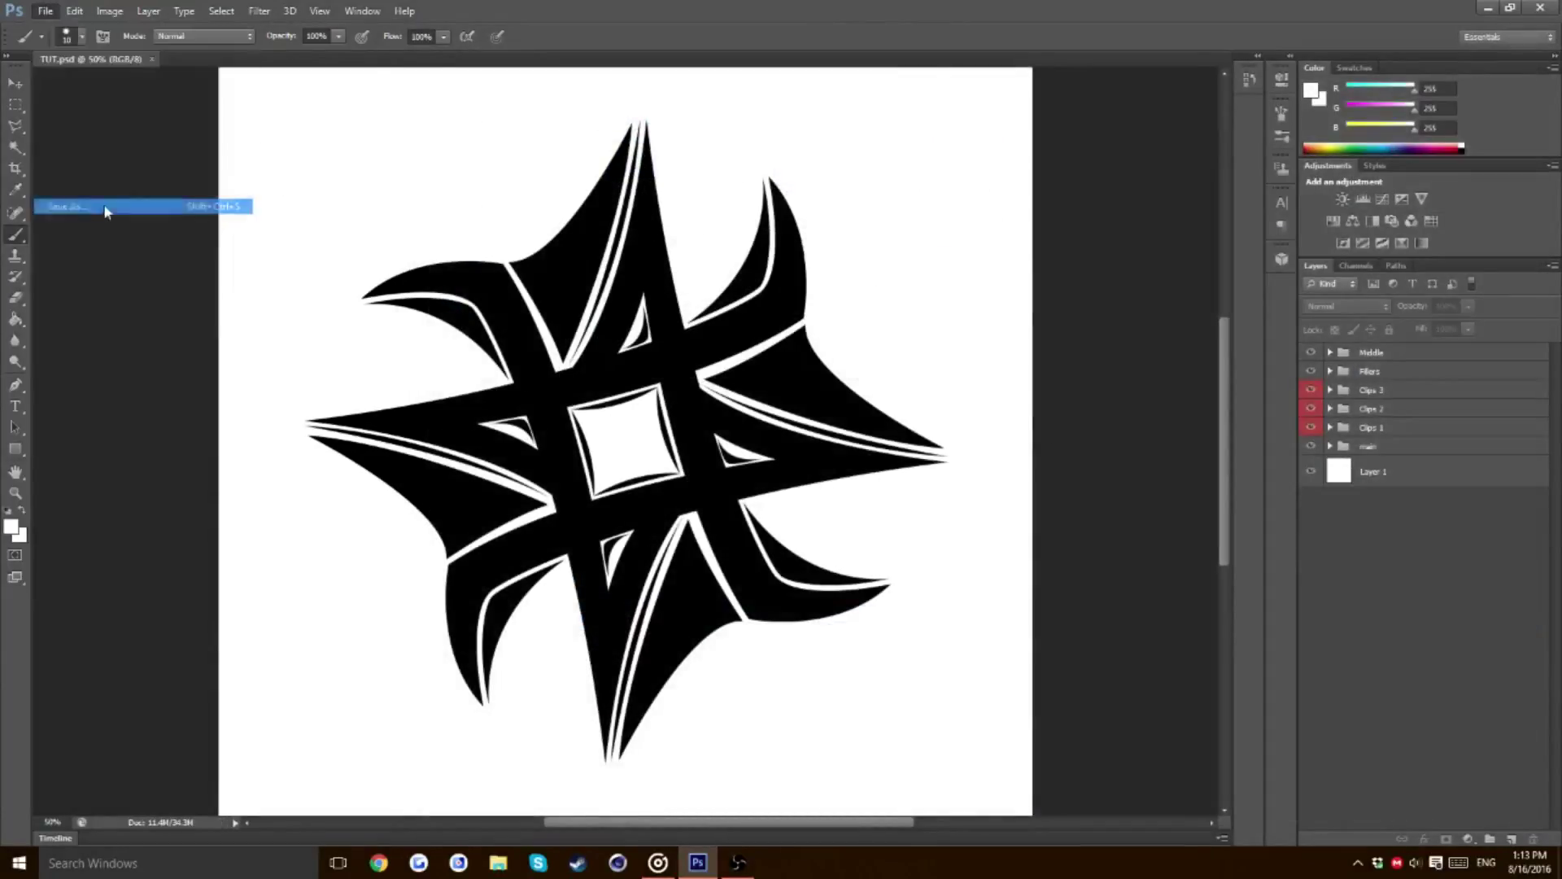
left_click(642, 645)
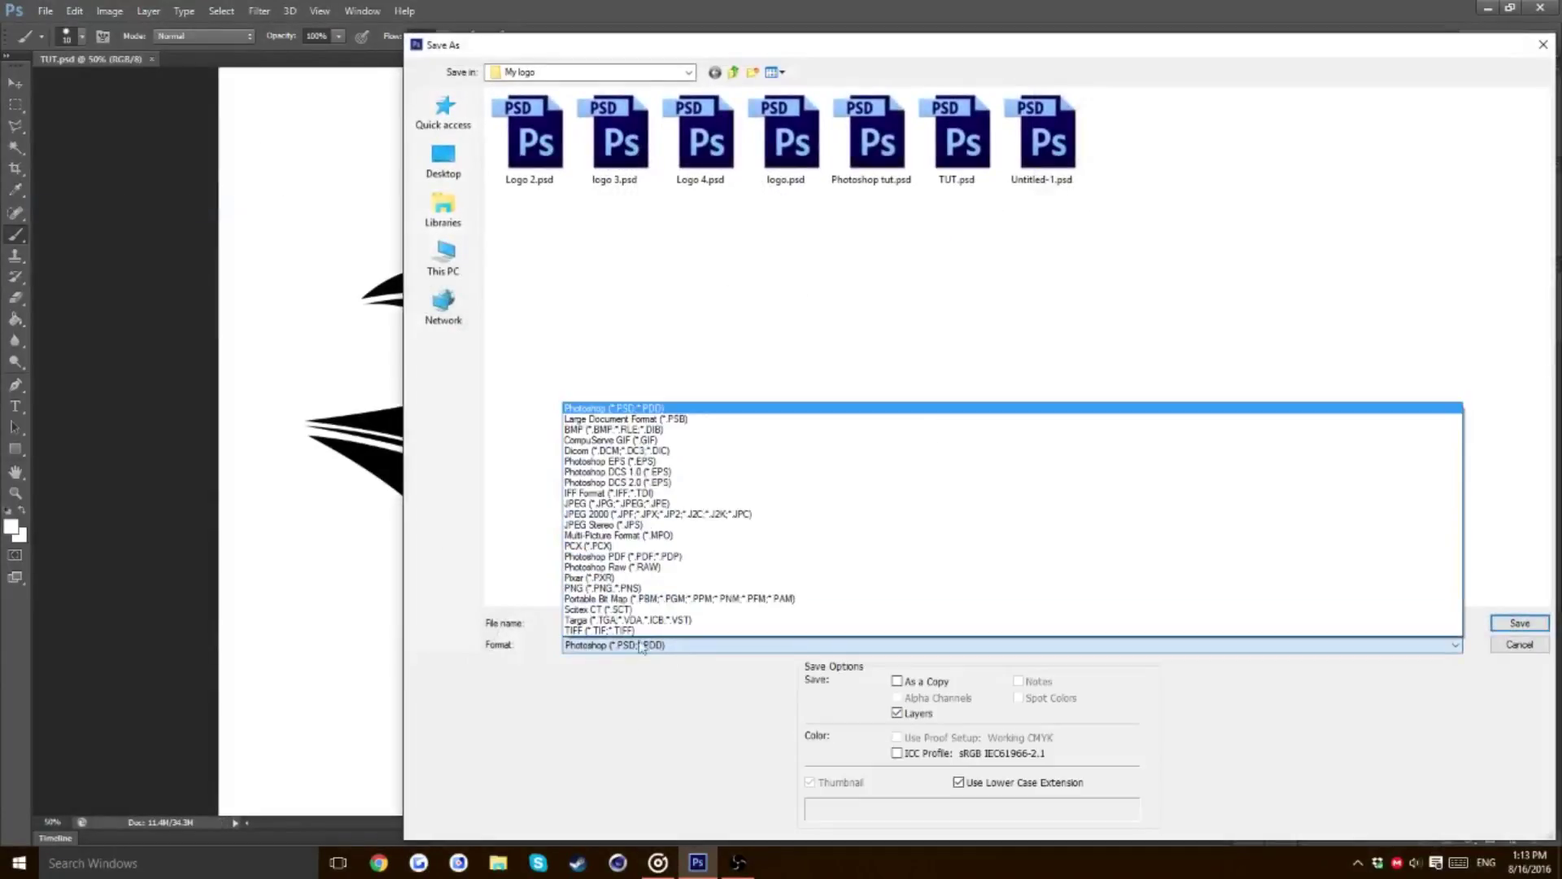
left_click(606, 587)
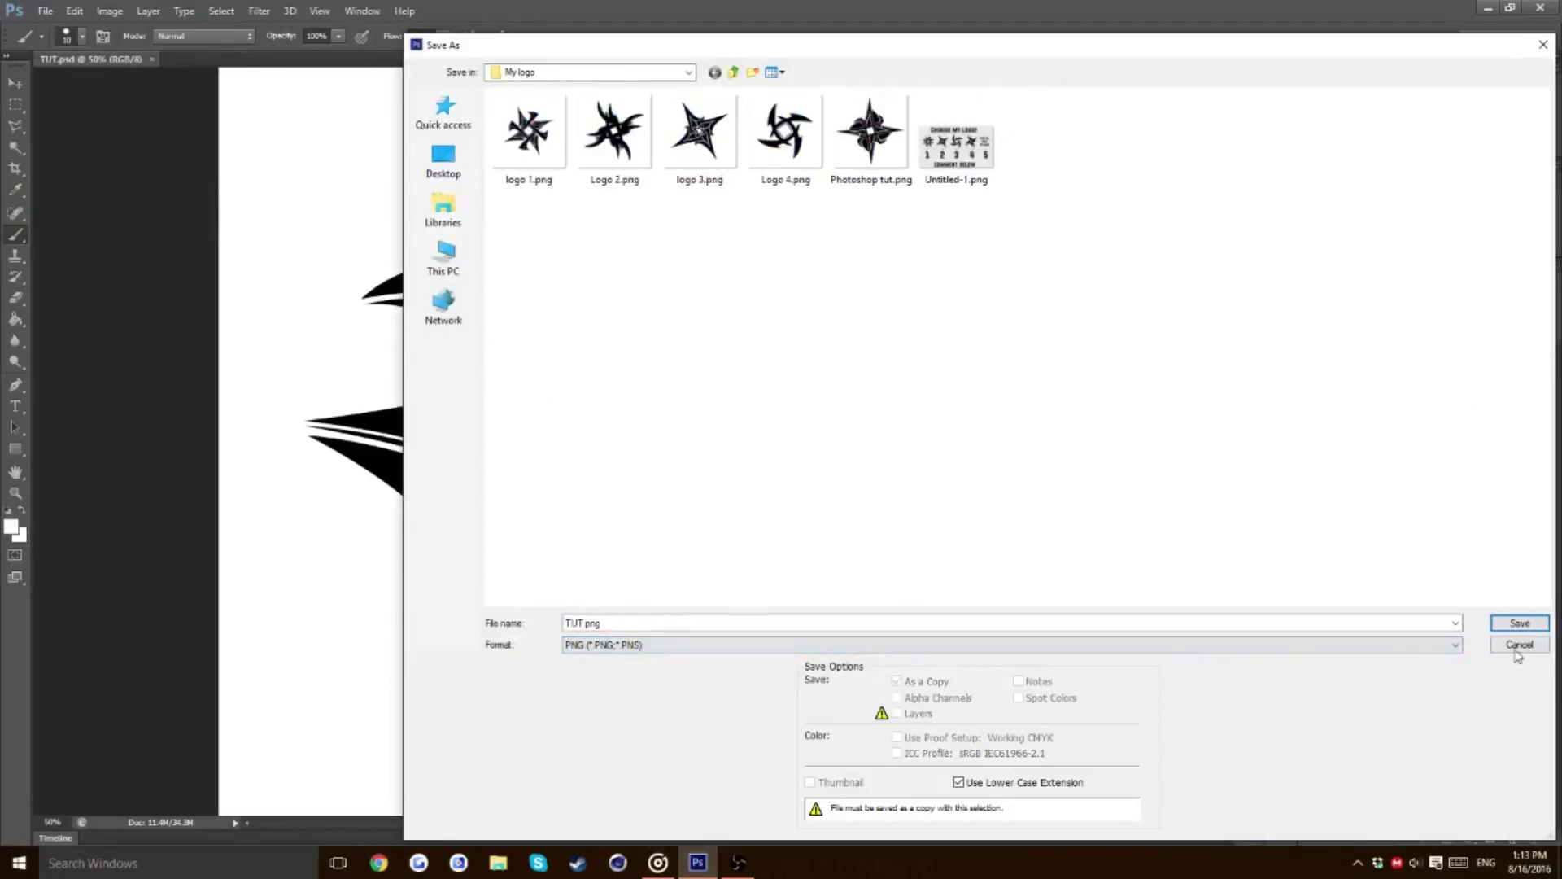
left_click(1520, 622)
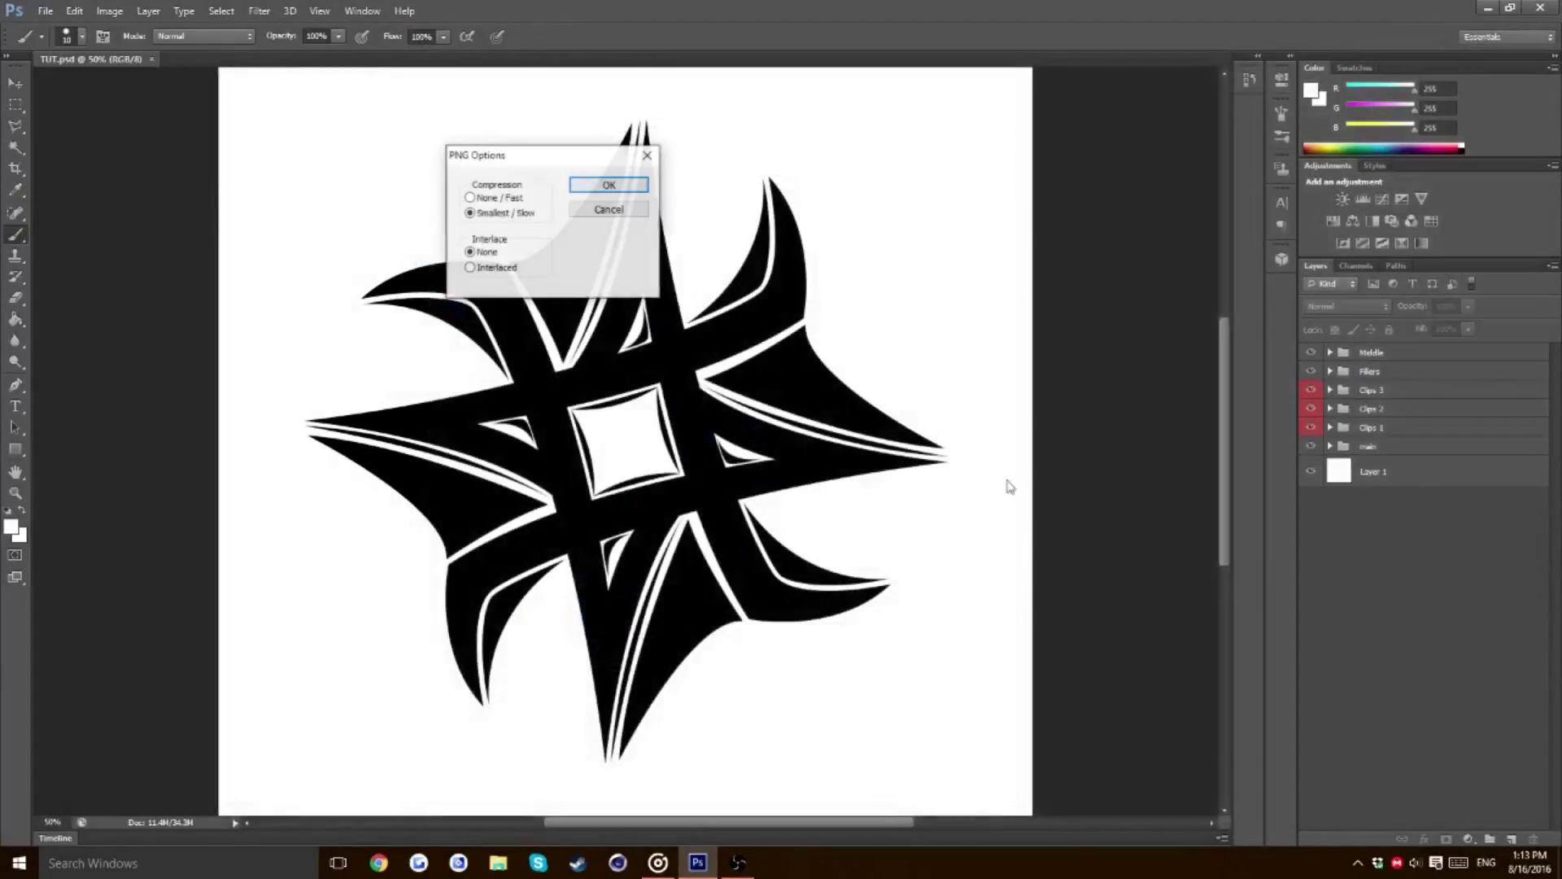
left_click(610, 185)
key("ctrl+minus")
key("ctrl+minus")
key("ctrl+minus")
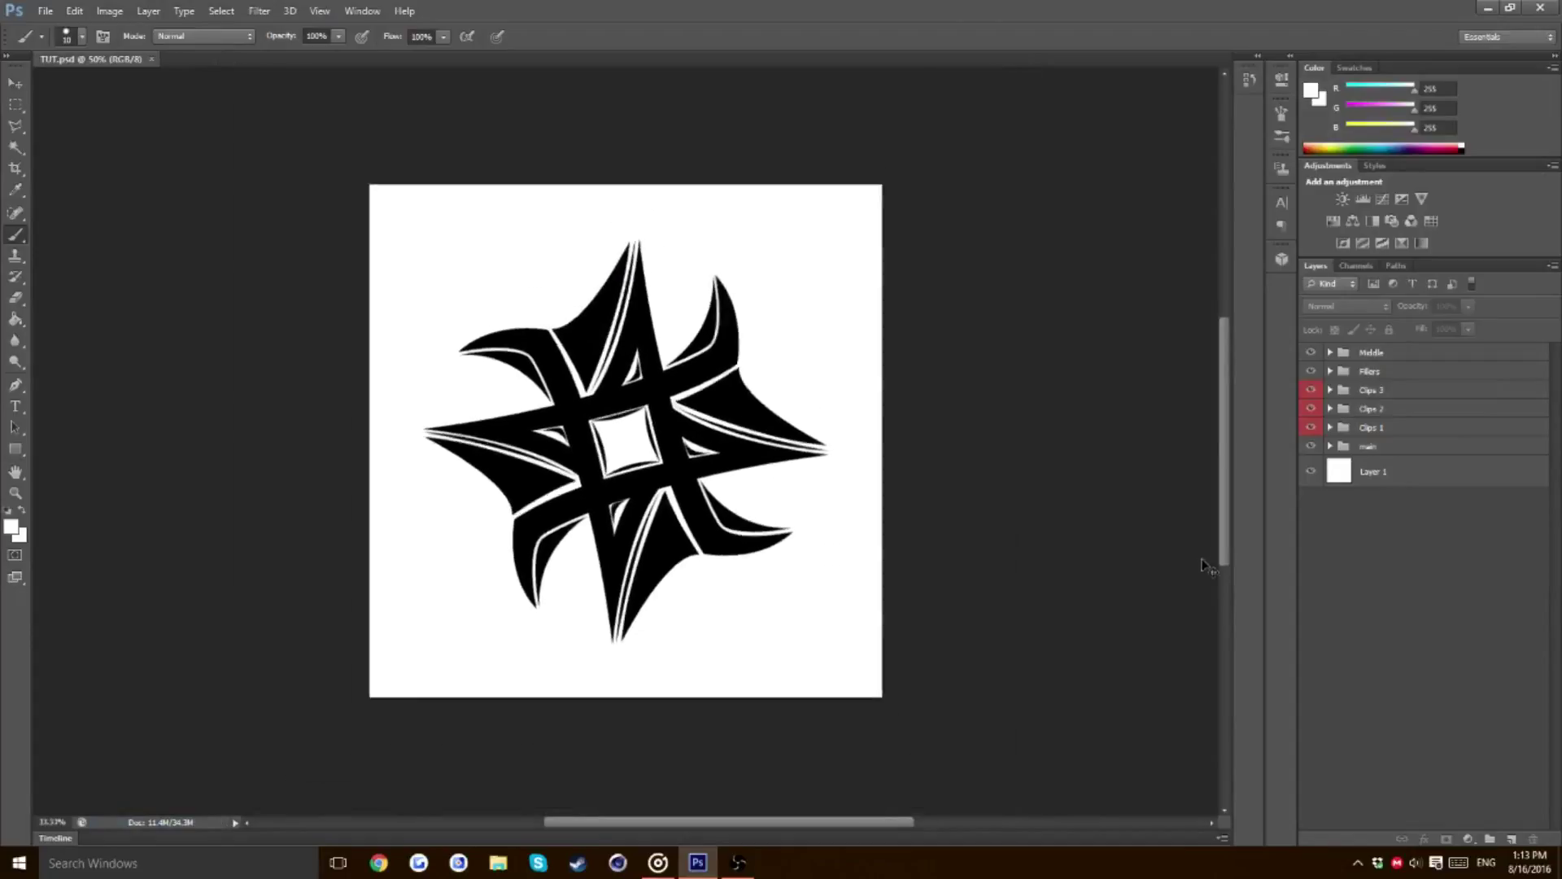
key("ctrl+plus")
key("ctrl+plus")
key("ctrl+plus")
key("ctrl+plus")
key("ctrl+plus")
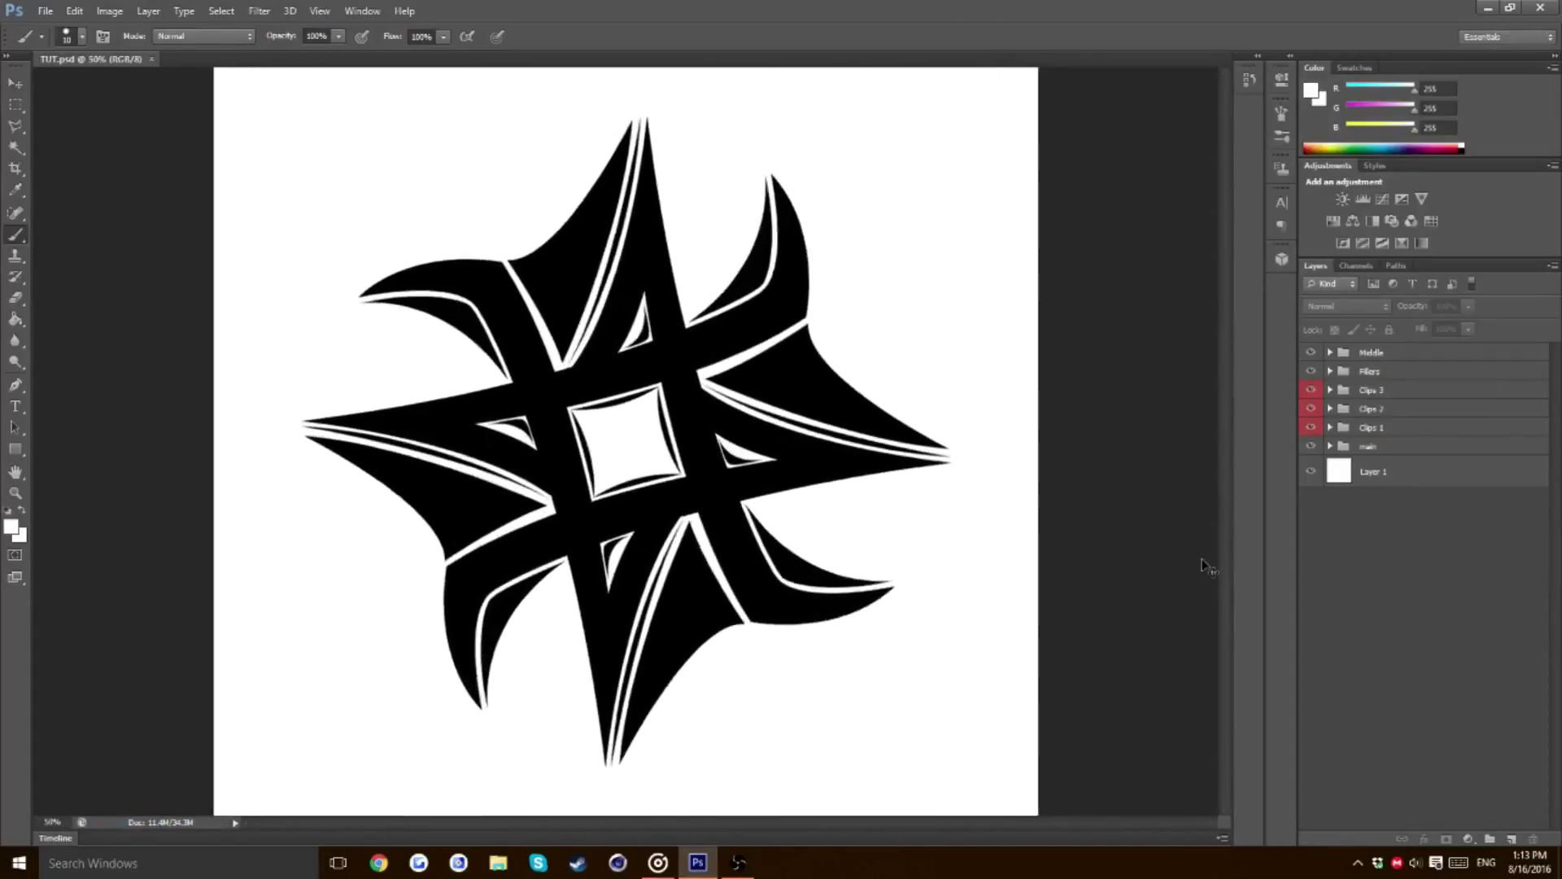
key("ctrl+minus")
key("ctrl+minus")
key("ctrl+minus")
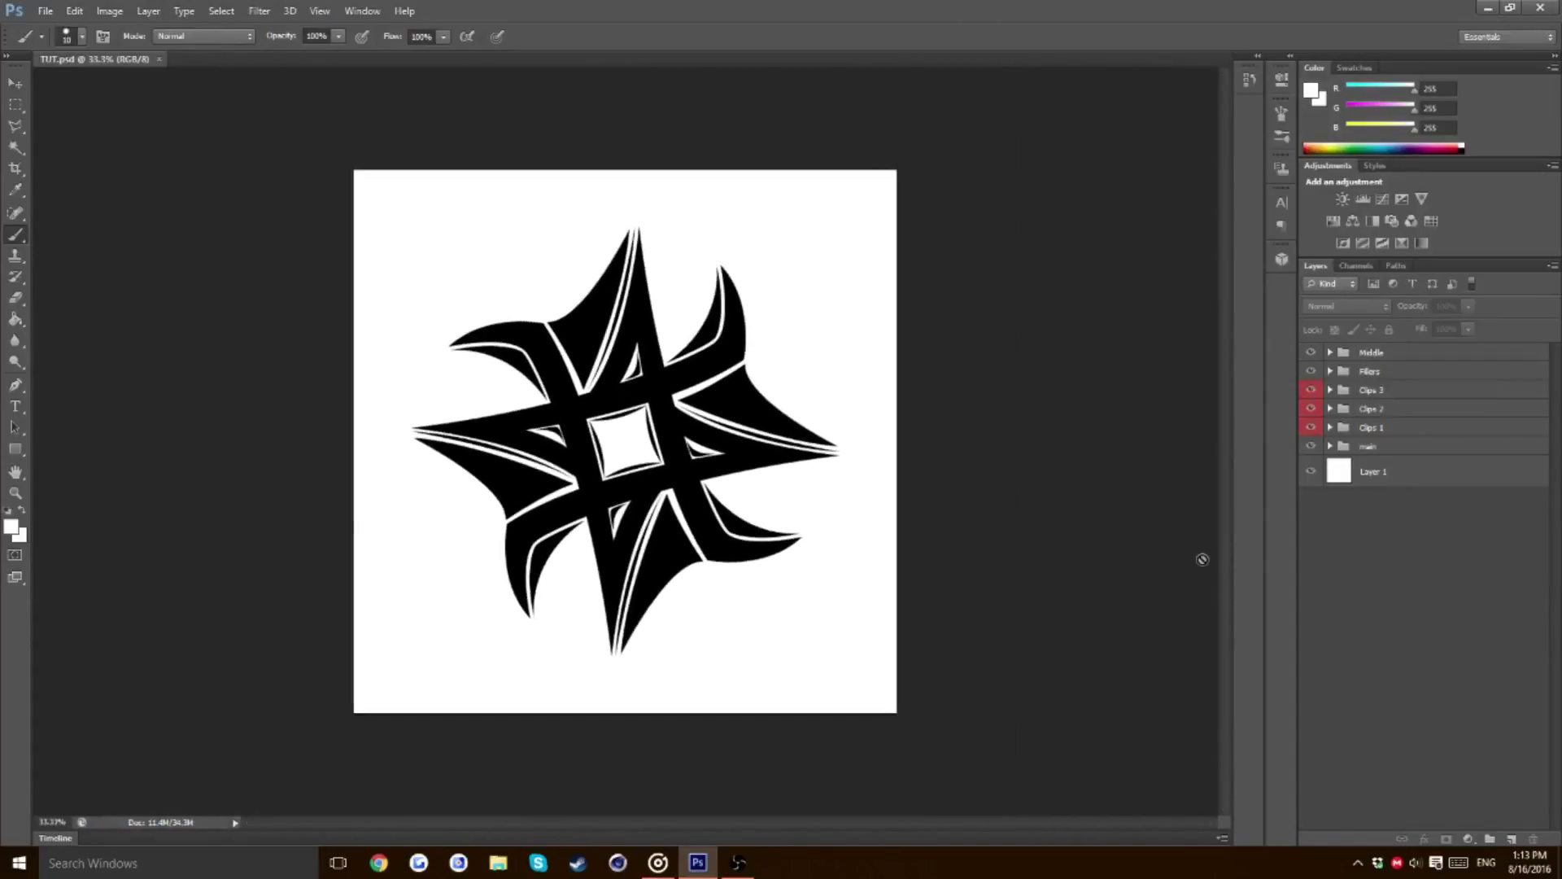